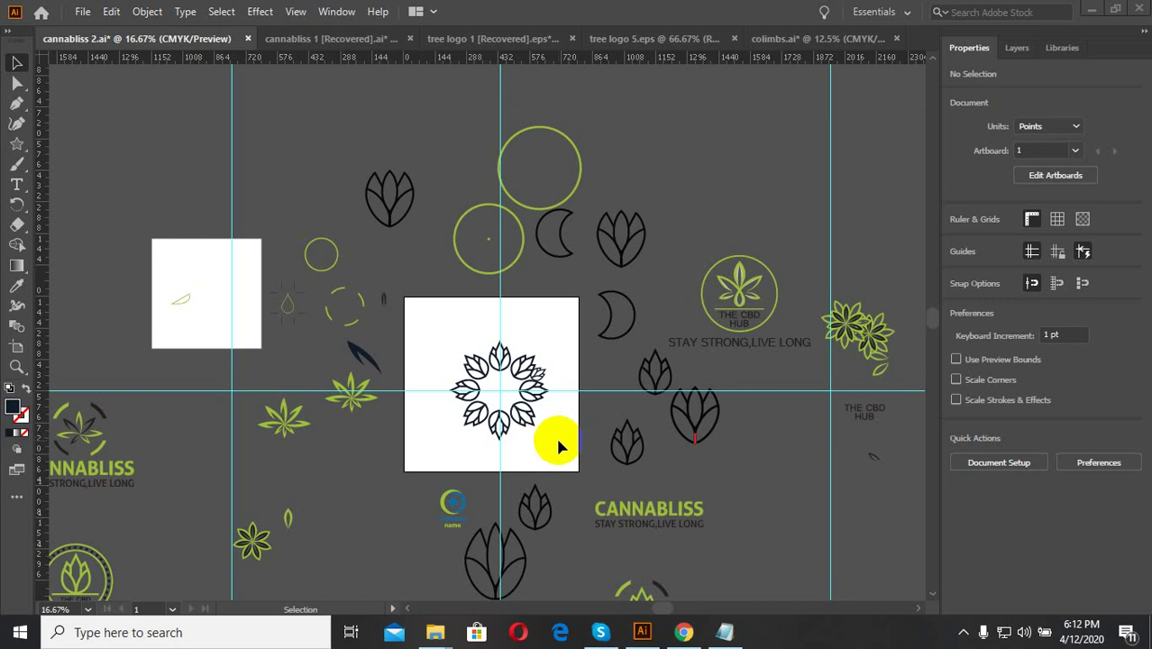
# Step: Fit the artboard in view, check the small leaf, and drag the leaf ring off the artboard to the right
pyautogui.scroll(-1, 545, 440)
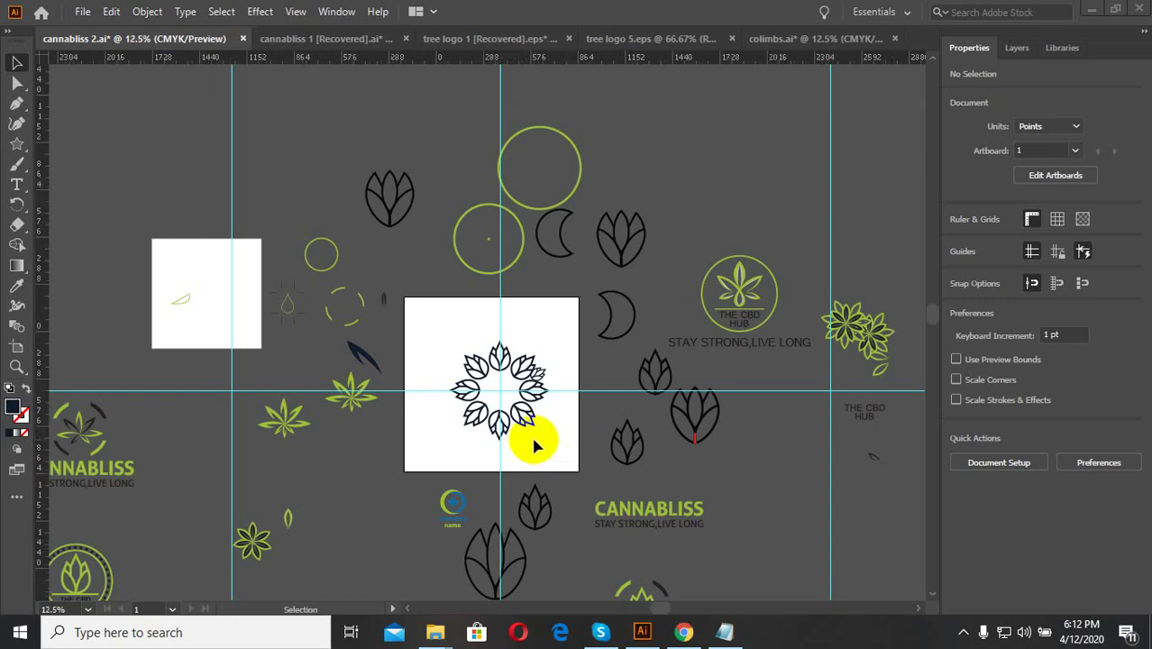
pyautogui.scroll(2, 532, 444)
pyautogui.scroll(-1, 532, 443)
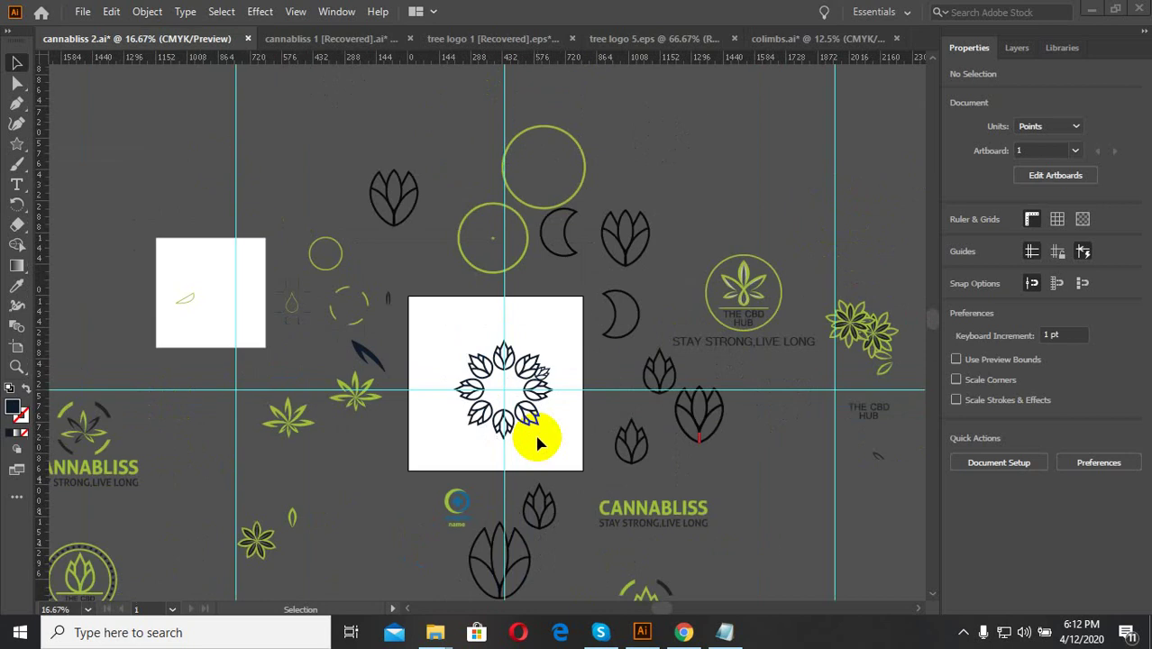
pyautogui.hotkey('ctrl', '0')
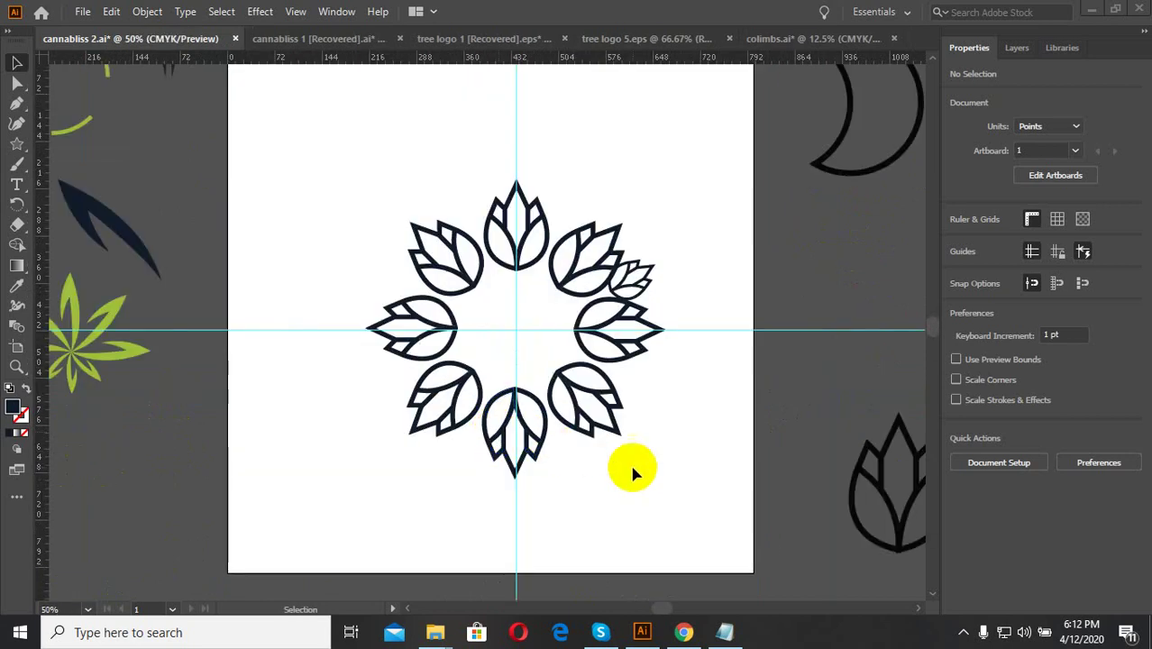
pyautogui.scroll(2, 634, 341)
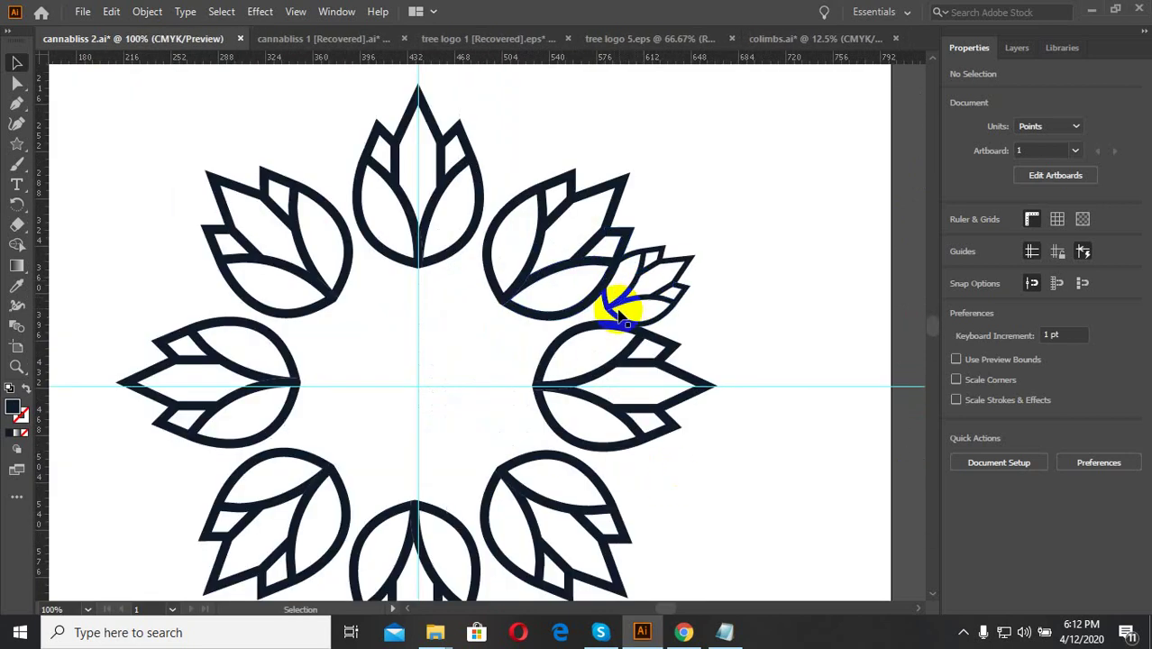
pyautogui.click(637, 304)
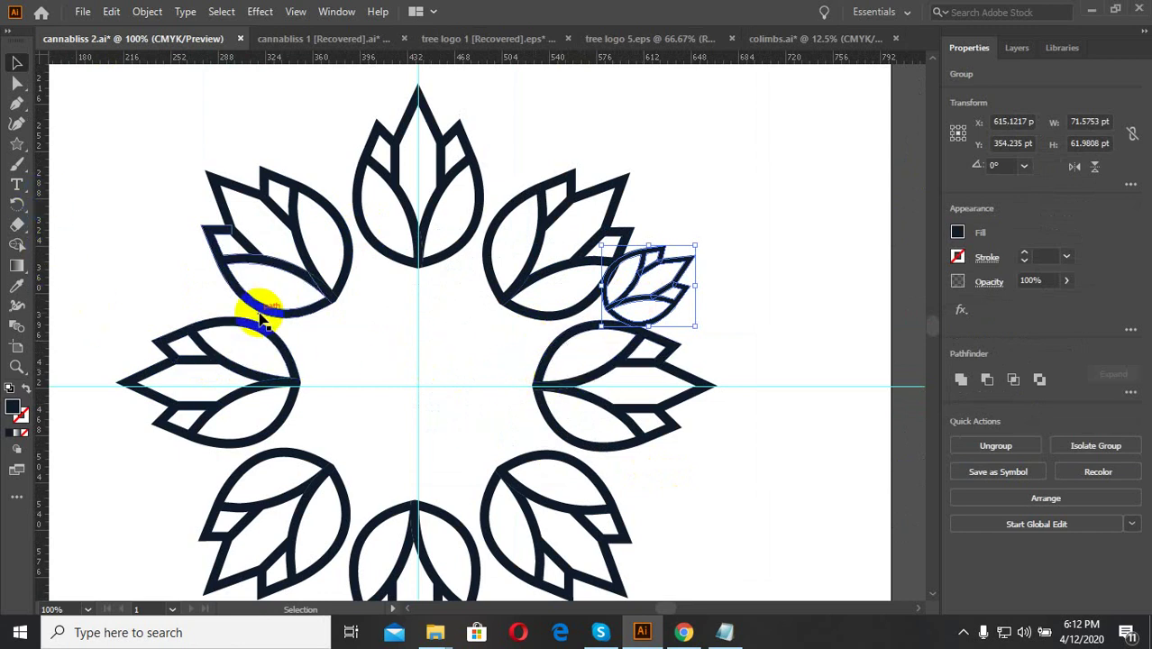
pyautogui.scroll(-3, 435, 399)
pyautogui.moveTo(304, 265); pyautogui.dragTo(775, 489)
pyautogui.scroll(-3, 411, 314)
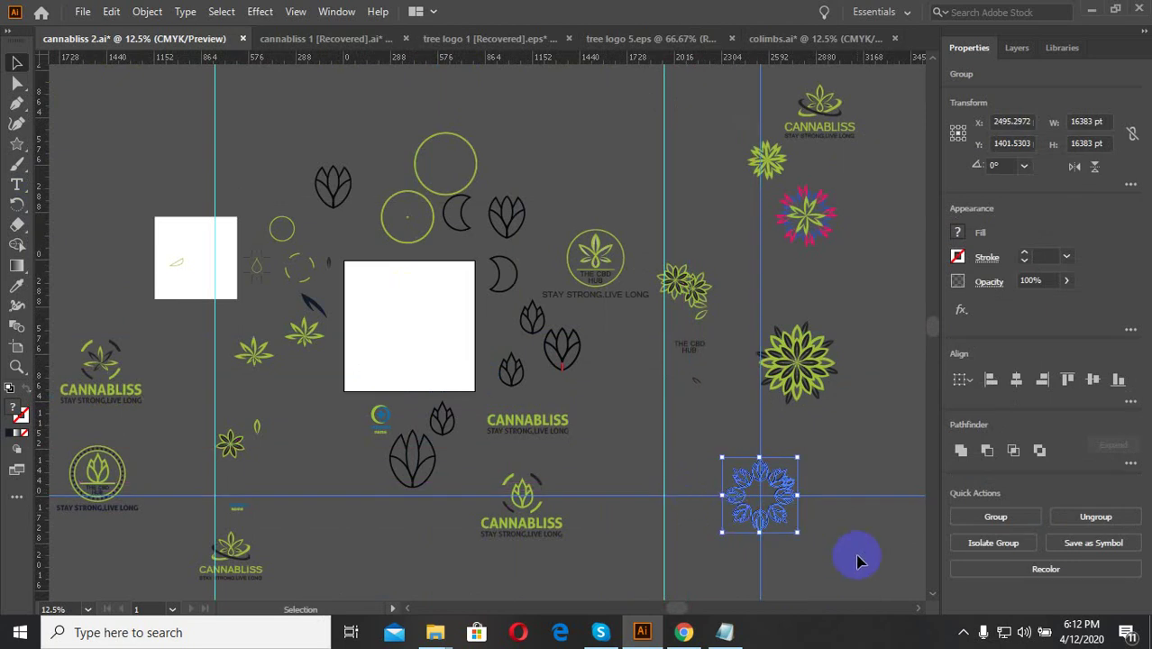
# Step: Group the flower ring's pieces, deleting and restoring the group along the way
pyautogui.hotkey('ctrl', 'g')
pyautogui.press('Delete')
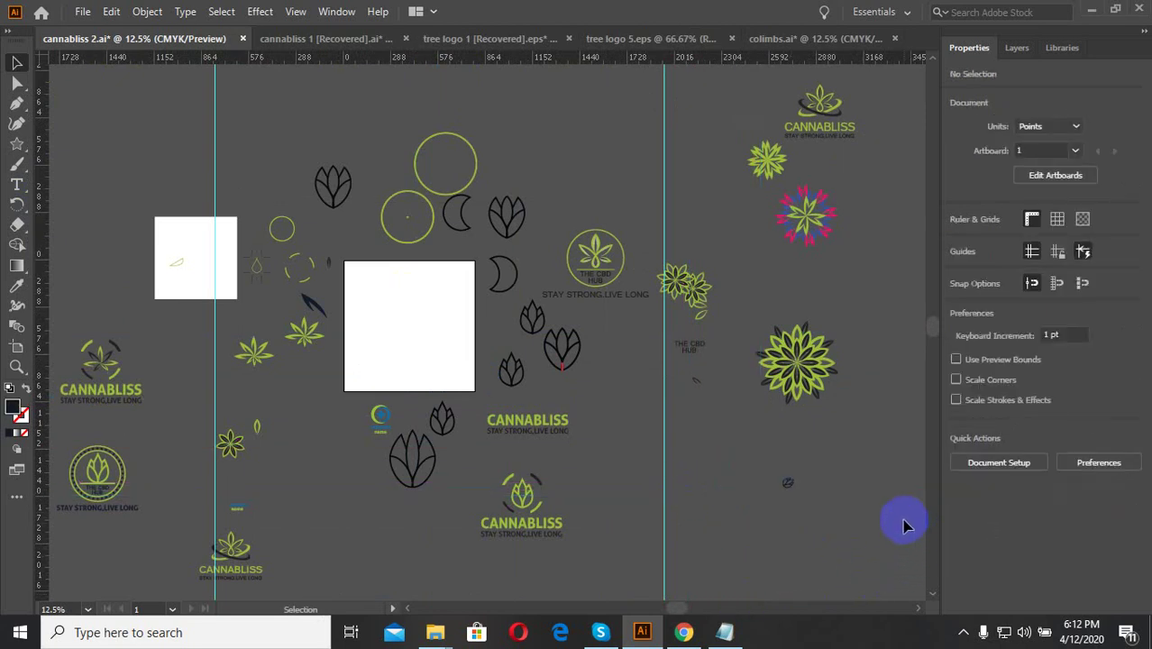
pyautogui.hotkey('ctrl', 'z')
pyautogui.press('Delete')
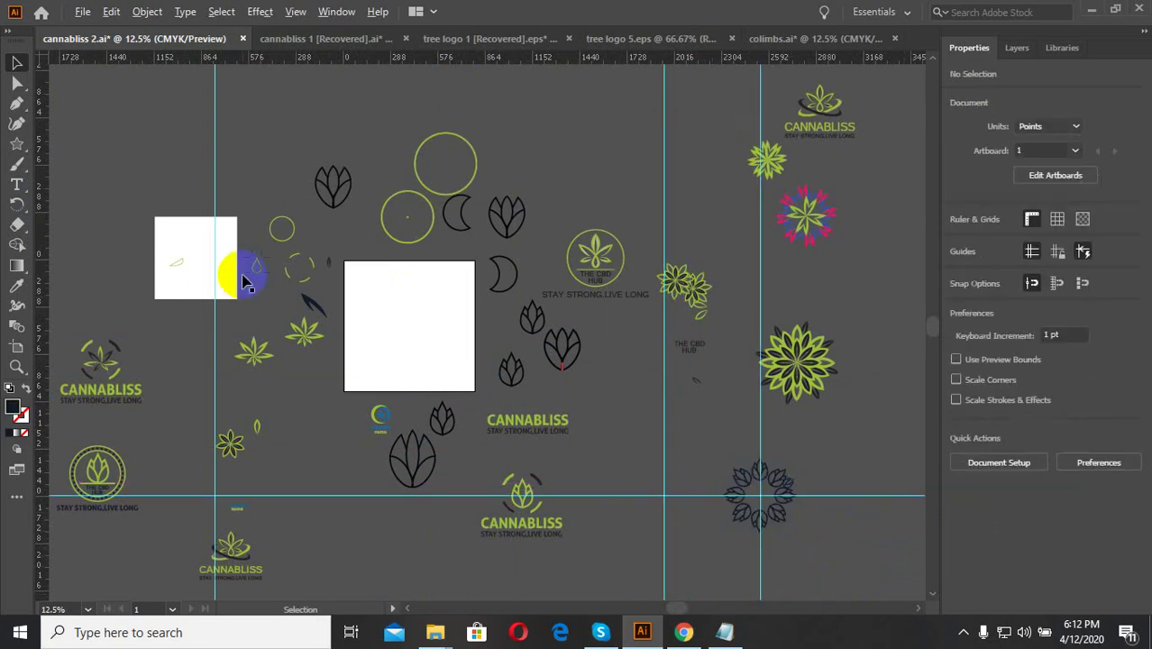
pyautogui.scroll(3, 239, 279)
pyautogui.scroll(-2, 622, 346)
pyautogui.scroll(-2, 561, 306)
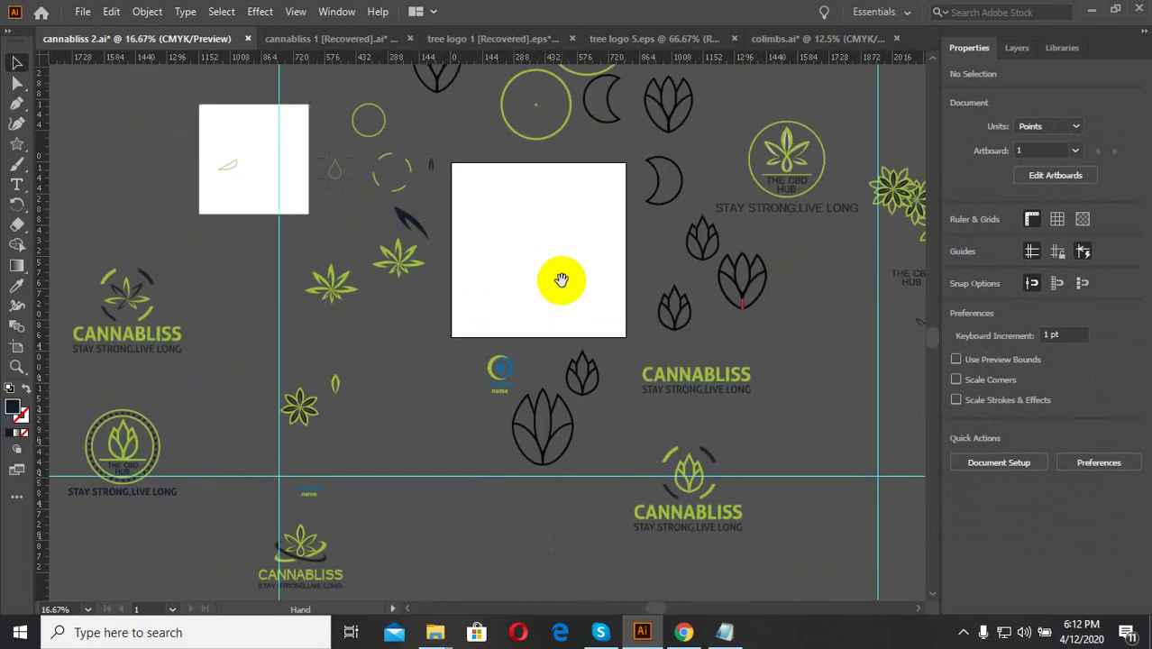
pyautogui.scroll(2, 561, 275)
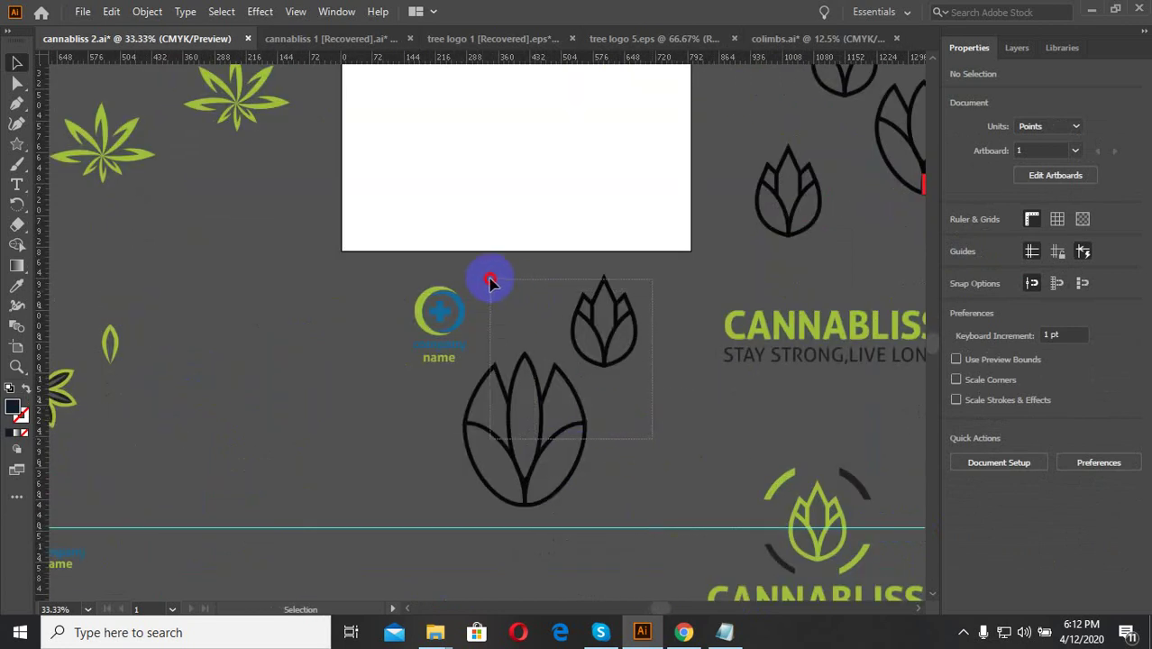
# Step: Bring the large tulip up onto the artboard and move the small tulip off it
pyautogui.moveTo(651, 439); pyautogui.dragTo(489, 282)
pyautogui.moveTo(527, 386); pyautogui.dragTo(504, 115)
pyautogui.click(538, 323)
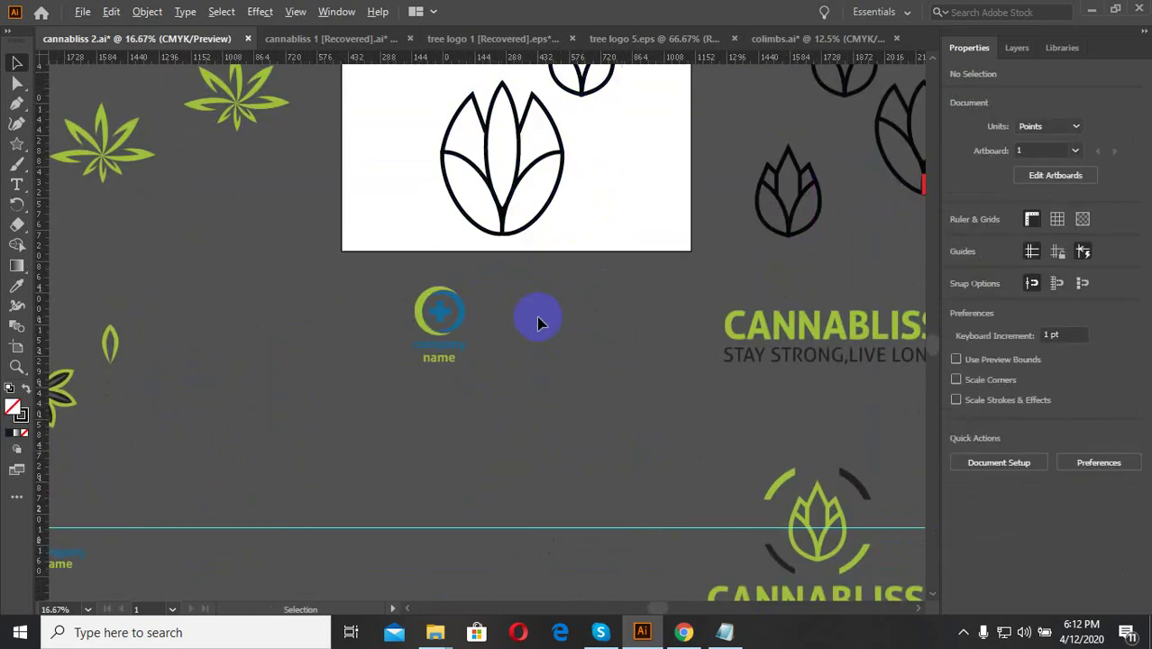
pyautogui.scroll(-2, 539, 323)
pyautogui.scroll(4, 597, 226)
pyautogui.click(534, 192)
pyautogui.moveTo(594, 415); pyautogui.dragTo(276, 336)
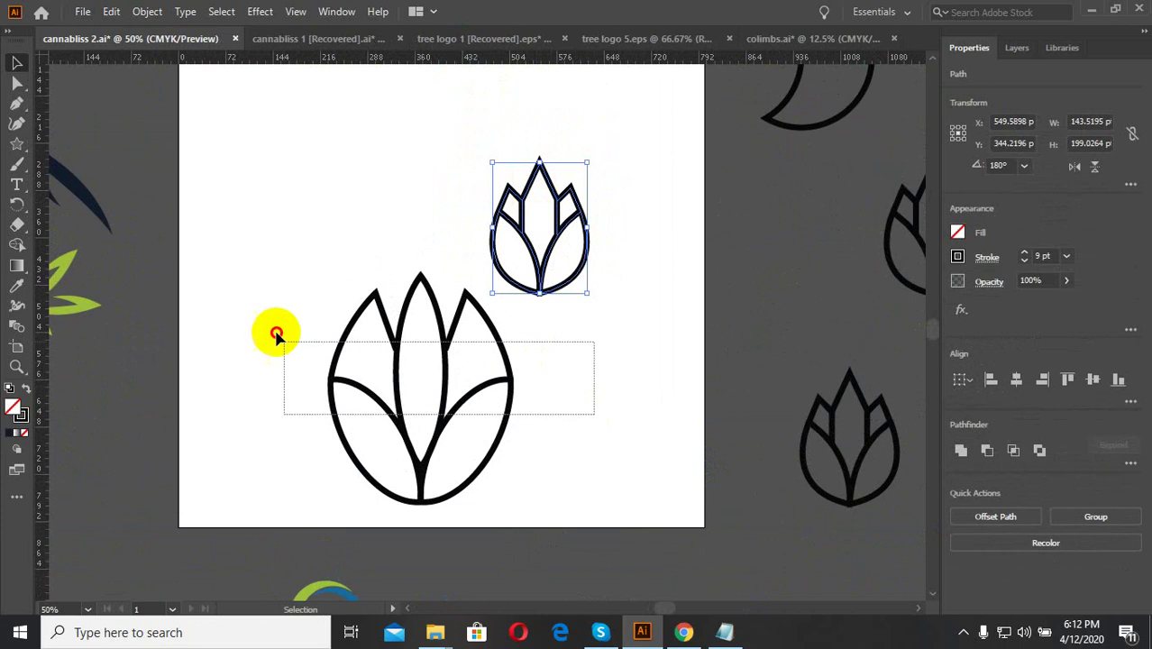
pyautogui.click(532, 170)
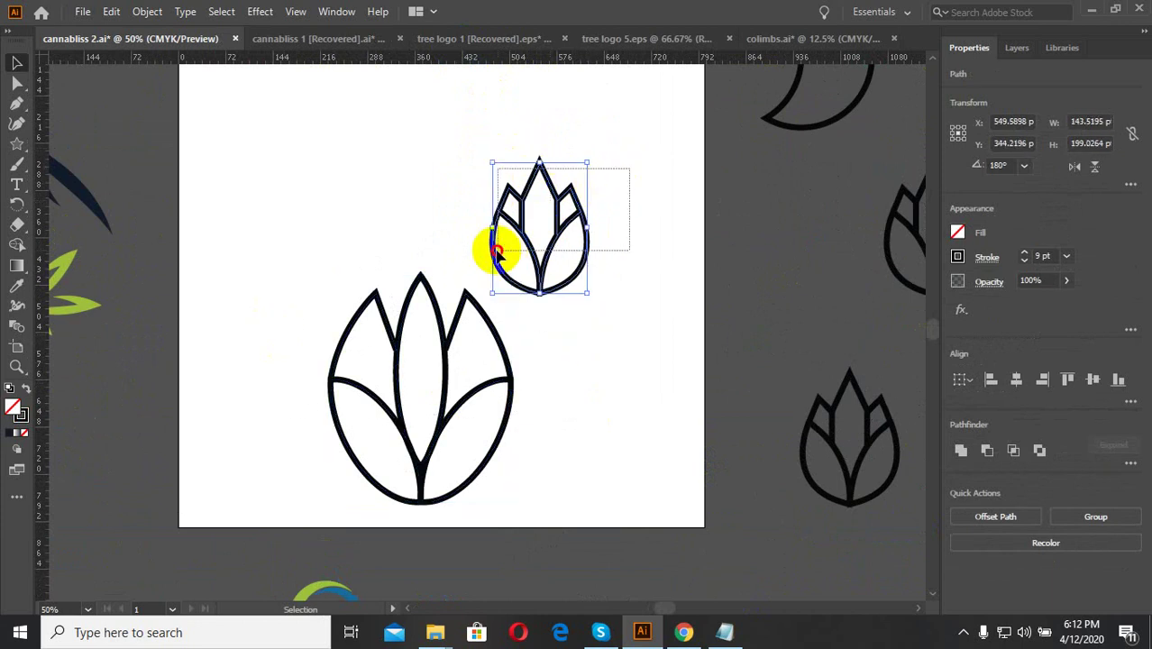
pyautogui.moveTo(530, 275); pyautogui.dragTo(757, 311)
# Step: Move the large tulip back down below the artboard
pyautogui.moveTo(547, 457); pyautogui.dragTo(239, 261)
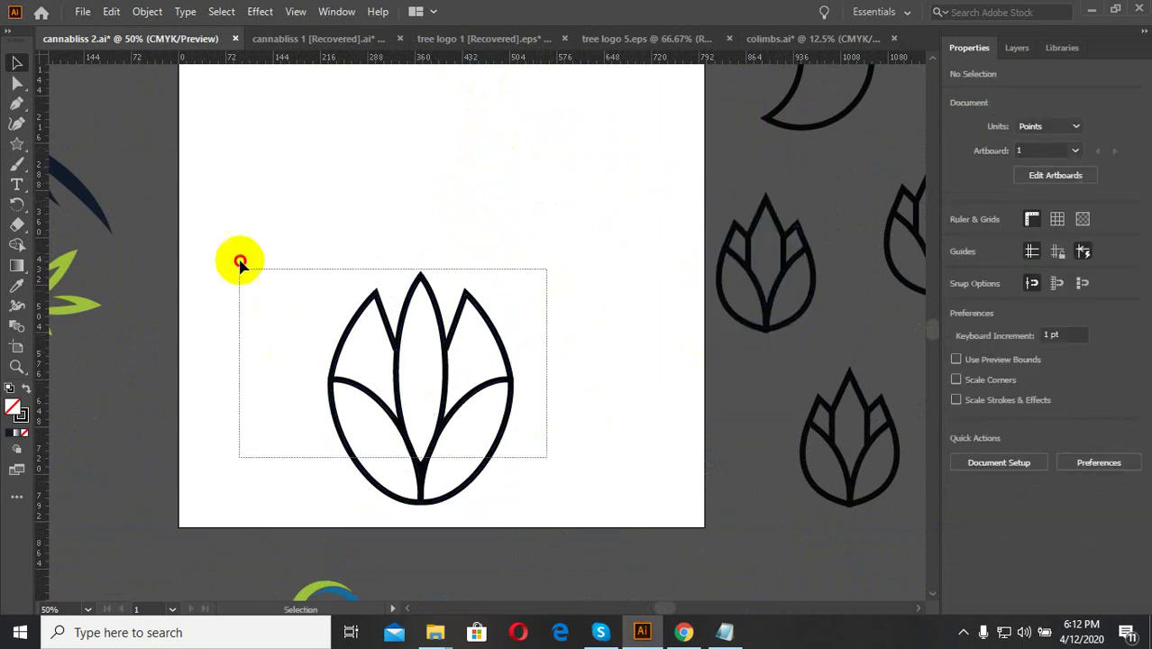
pyautogui.moveTo(455, 406); pyautogui.dragTo(600, 353)
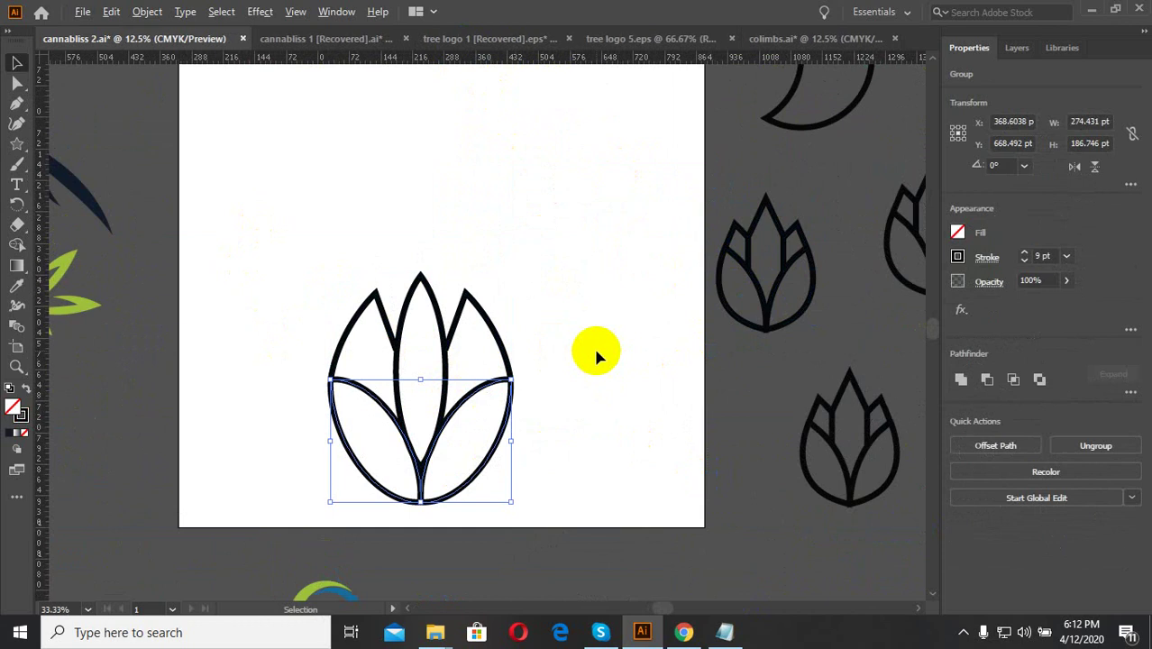
pyautogui.scroll(-4, 599, 352)
pyautogui.click(565, 383)
pyautogui.scroll(1, 565, 383)
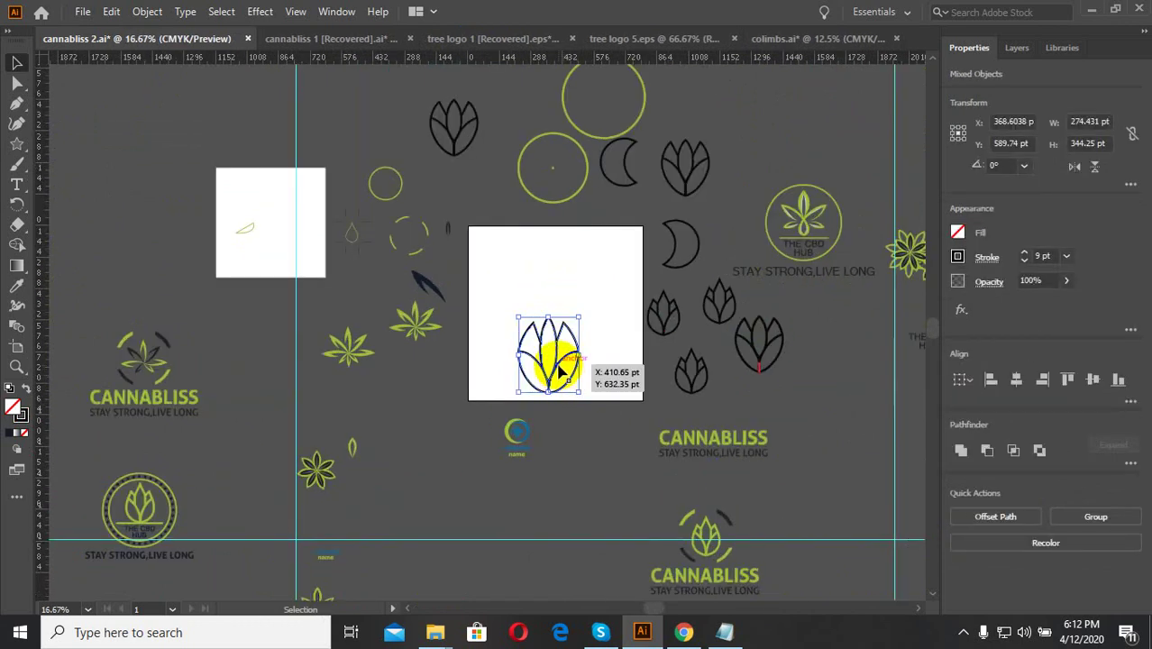
pyautogui.moveTo(559, 370); pyautogui.dragTo(591, 476)
pyautogui.click(599, 391)
pyautogui.scroll(2, 599, 391)
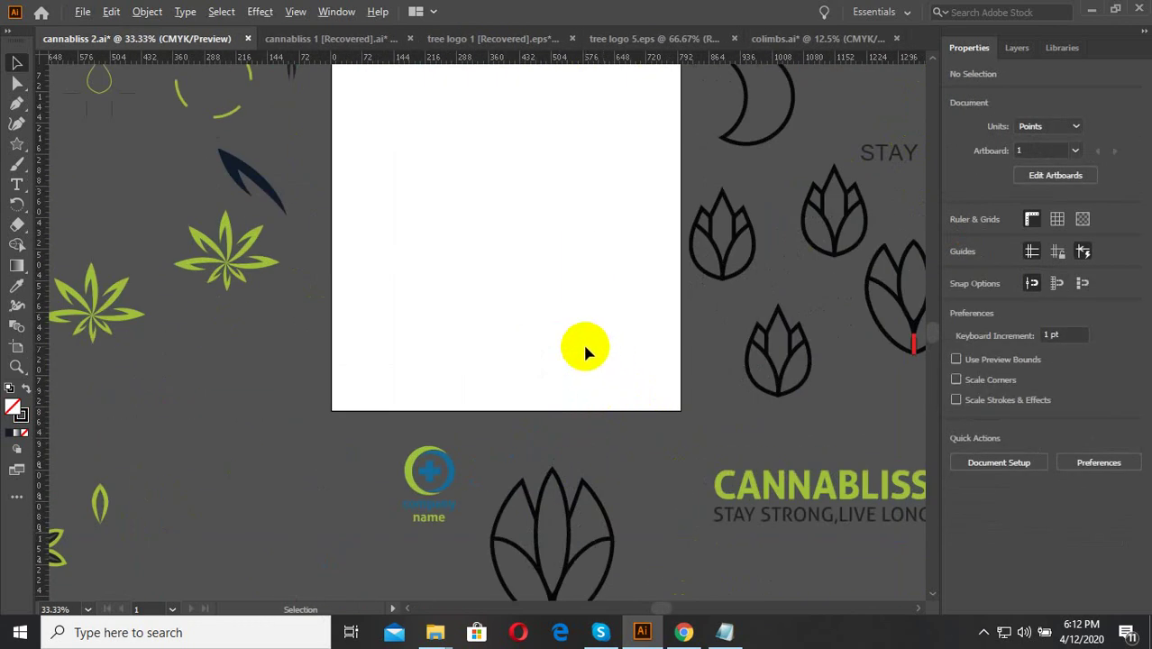
pyautogui.scroll(-2, 586, 338)
pyautogui.scroll(3, 590, 323)
# Step: Place the small tulip on the artboard toward its upper right
pyautogui.moveTo(721, 327); pyautogui.dragTo(574, 211)
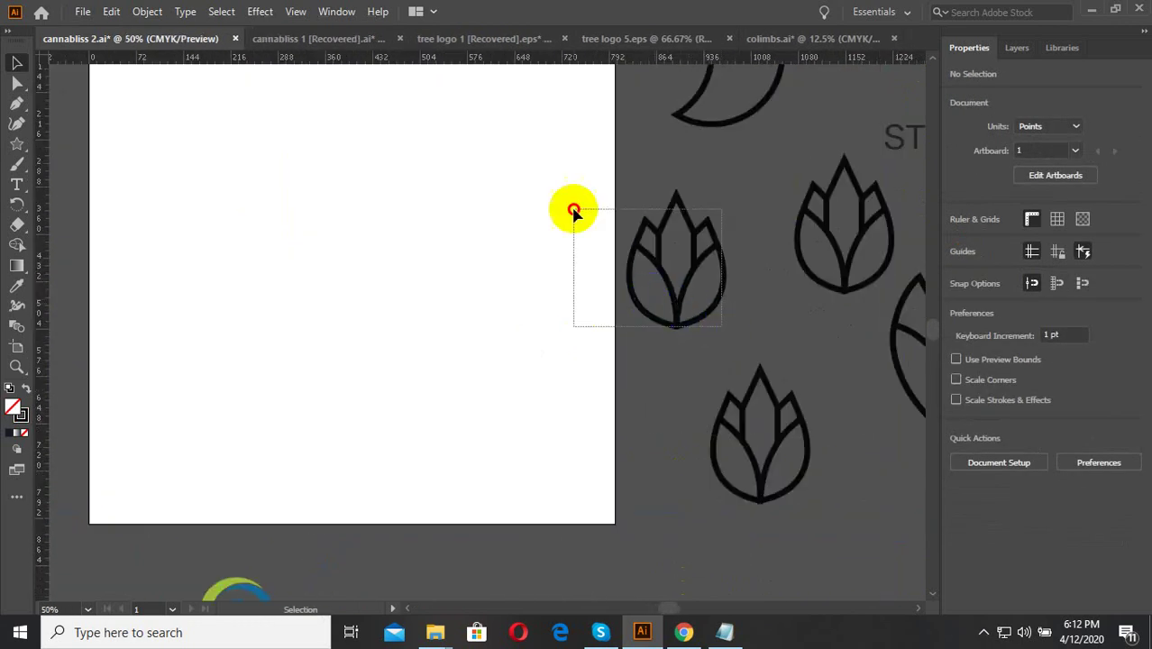
pyautogui.moveTo(664, 257); pyautogui.dragTo(427, 237)
pyautogui.click(540, 362)
pyautogui.scroll(-1, 486, 379)
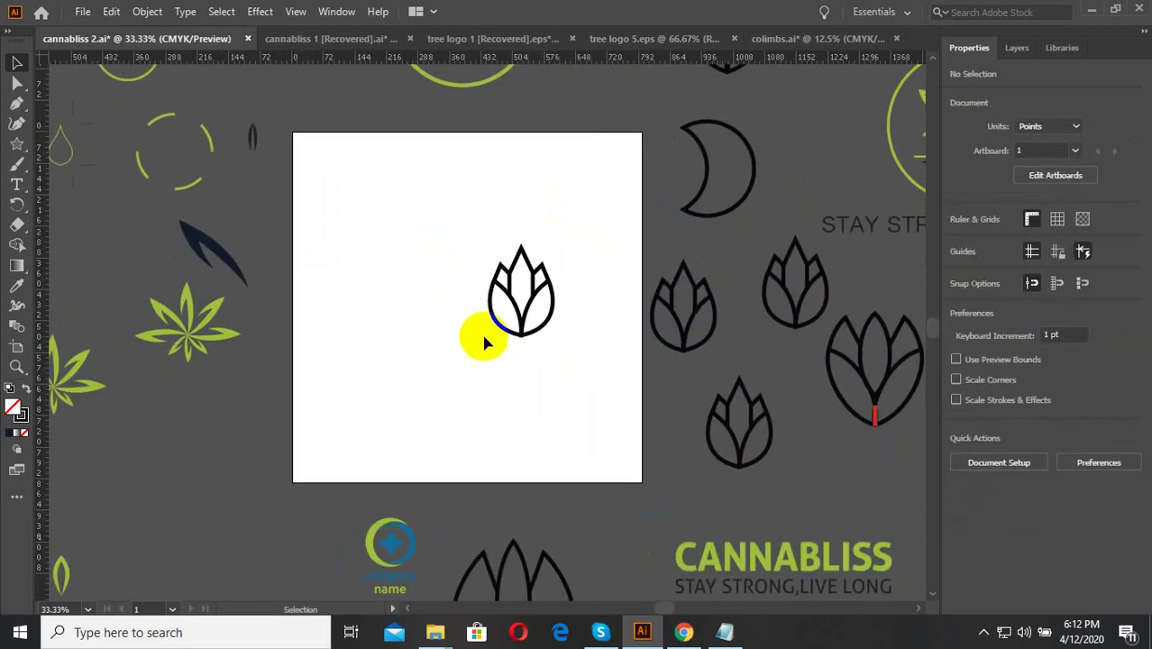
pyautogui.scroll(1, 485, 342)
pyautogui.click(546, 265)
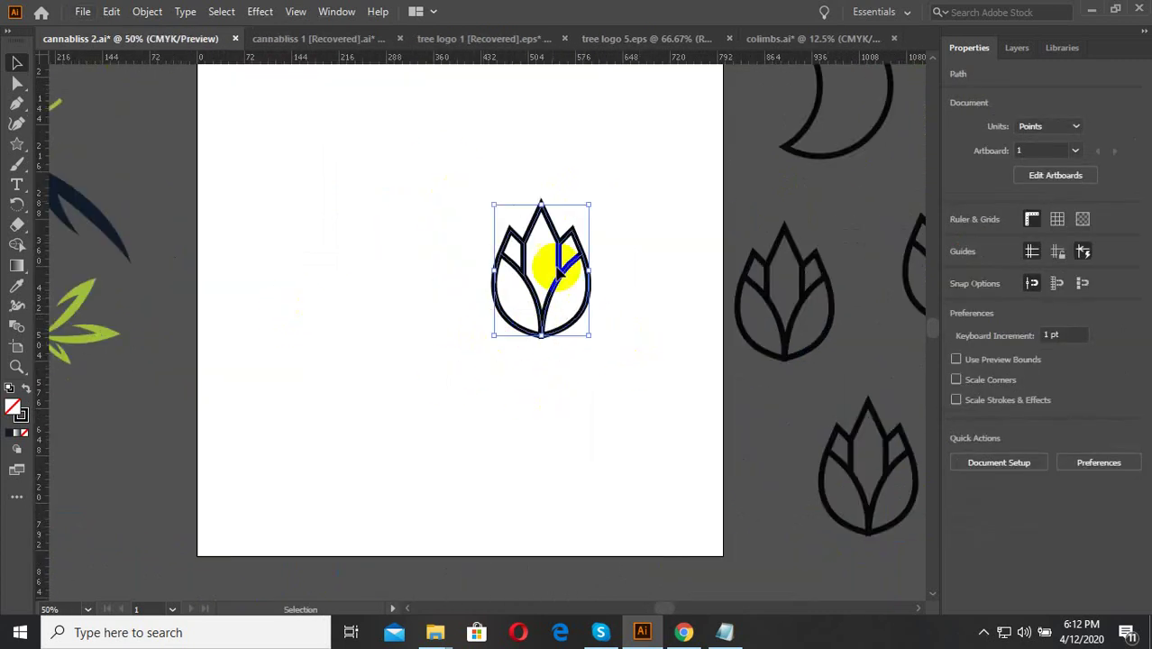
pyautogui.moveTo(522, 288); pyautogui.dragTo(583, 224)
pyautogui.click(495, 370)
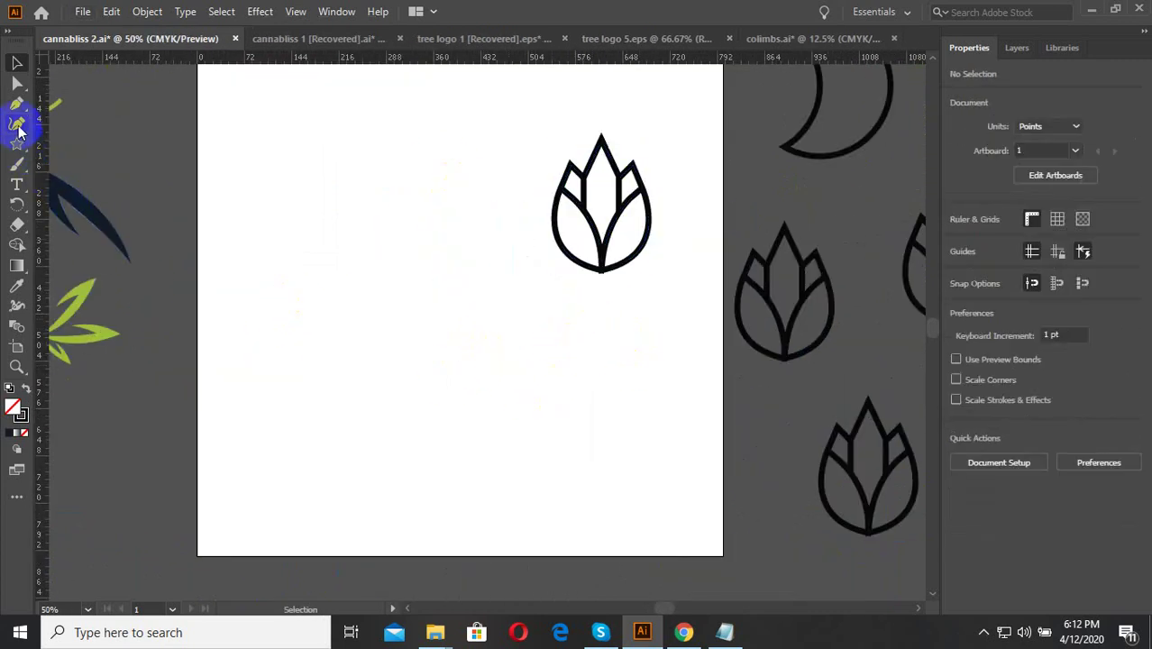
# Step: Draw a 295.71 pt circle with the Ellipse tool, then add an overlapping copy to its right
pyautogui.click(14, 107)
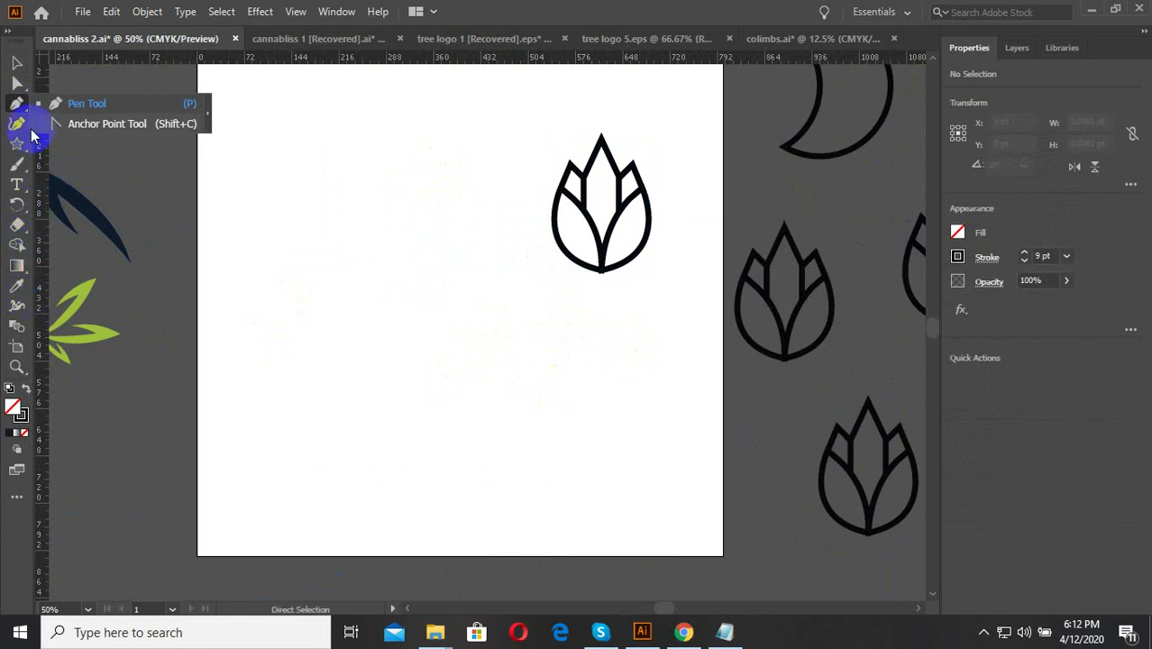
pyautogui.moveTo(17, 145); pyautogui.dragTo(81, 162)
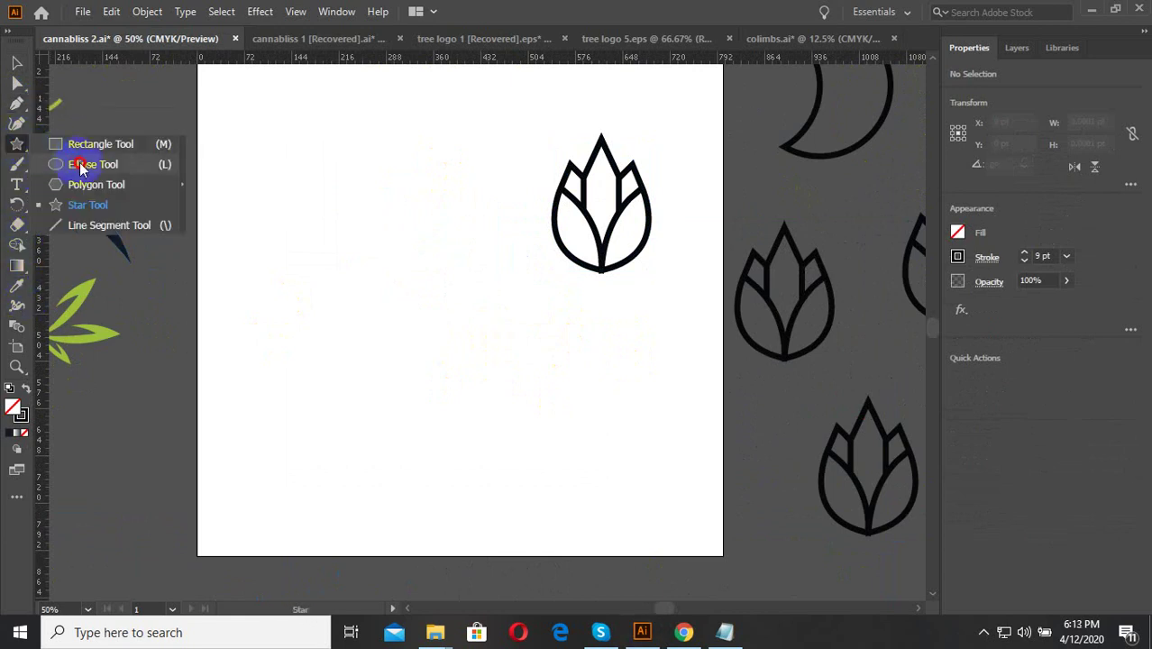
pyautogui.moveTo(392, 331); pyautogui.dragTo(443, 484)
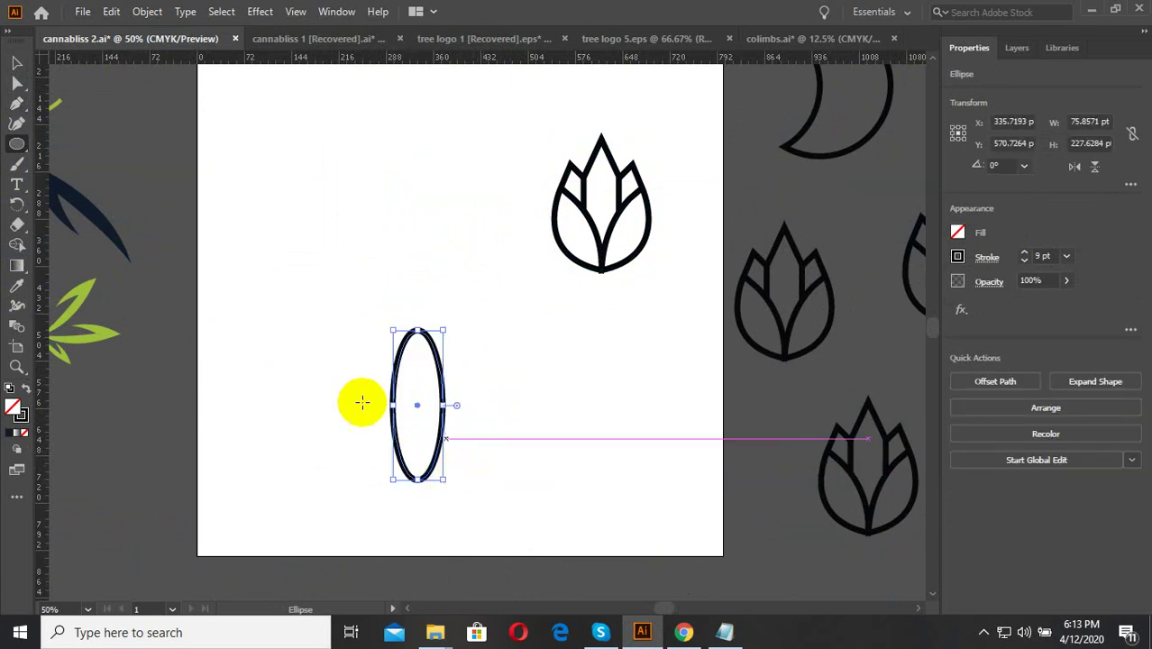
pyautogui.click(16, 61)
pyautogui.moveTo(393, 349); pyautogui.dragTo(492, 429)
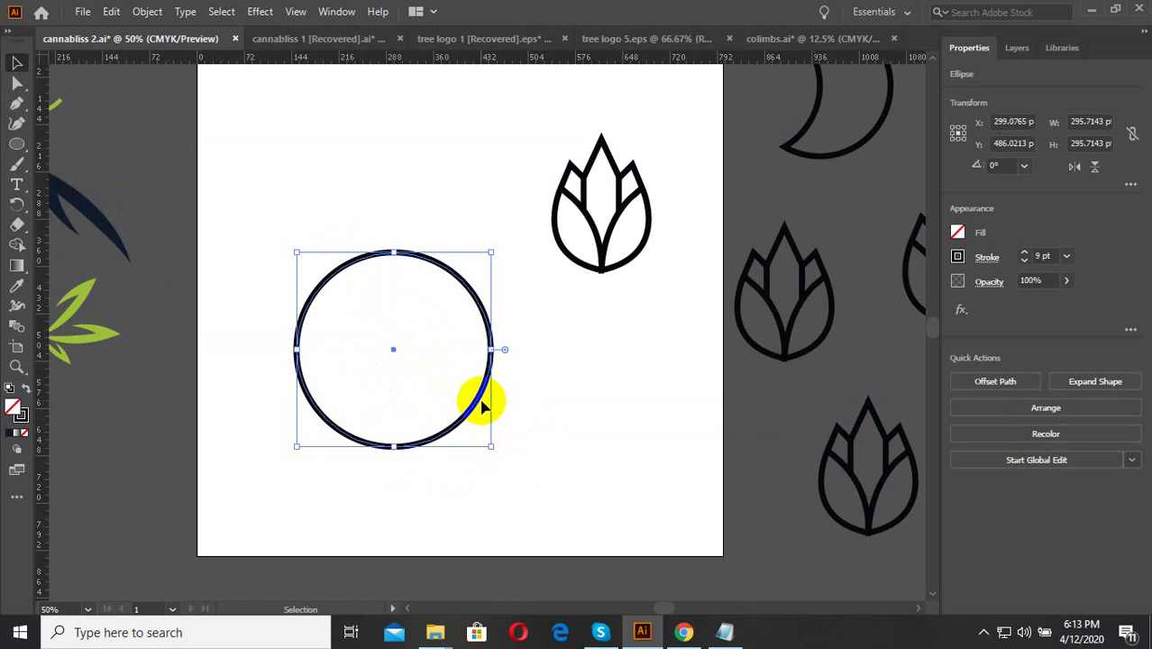
pyautogui.moveTo(479, 403); pyautogui.dragTo(576, 403)
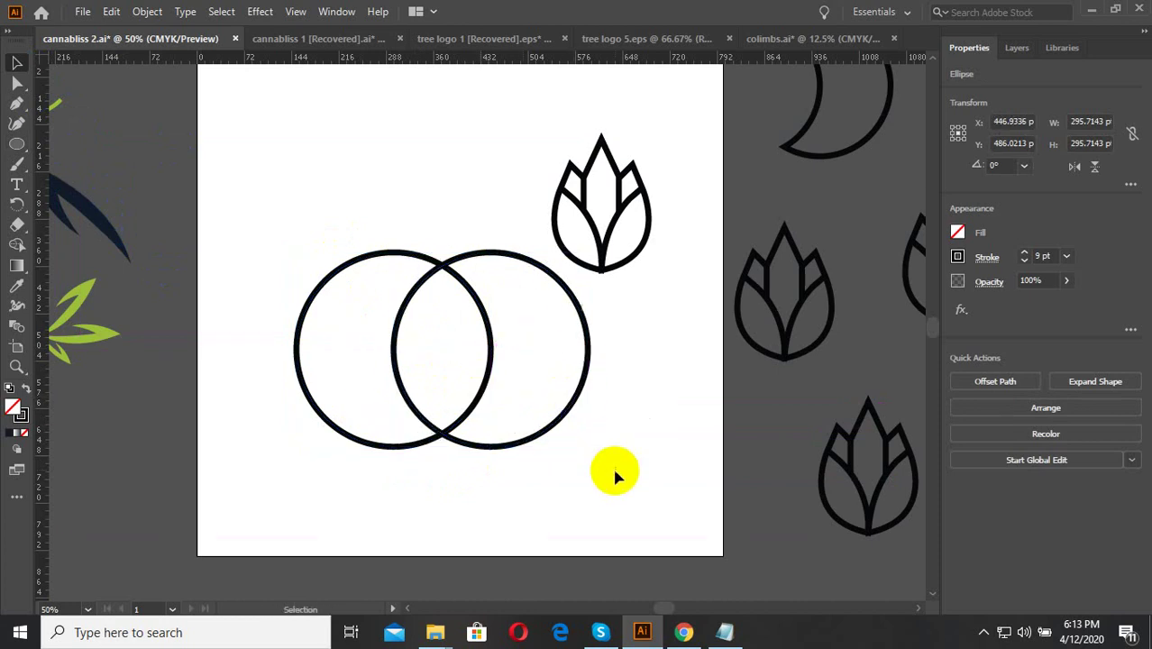
pyautogui.moveTo(610, 471); pyautogui.dragTo(347, 311)
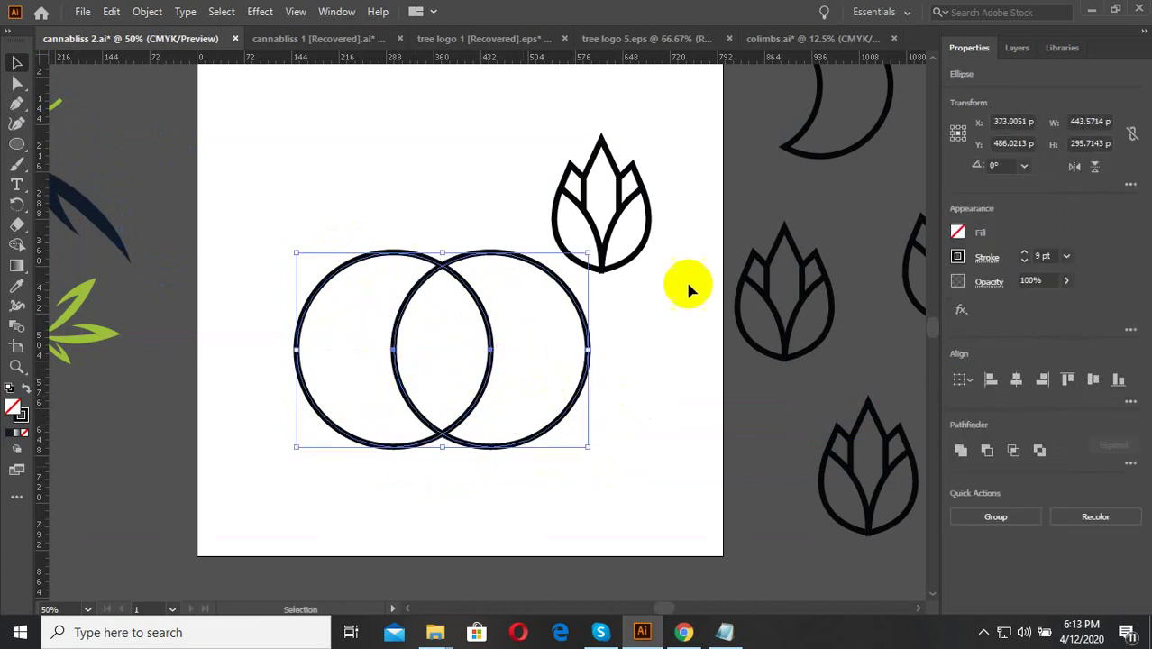
# Step: Divide the overlapping circles with Pathfinder and ungroup the resulting pieces
pyautogui.click(326, 9)
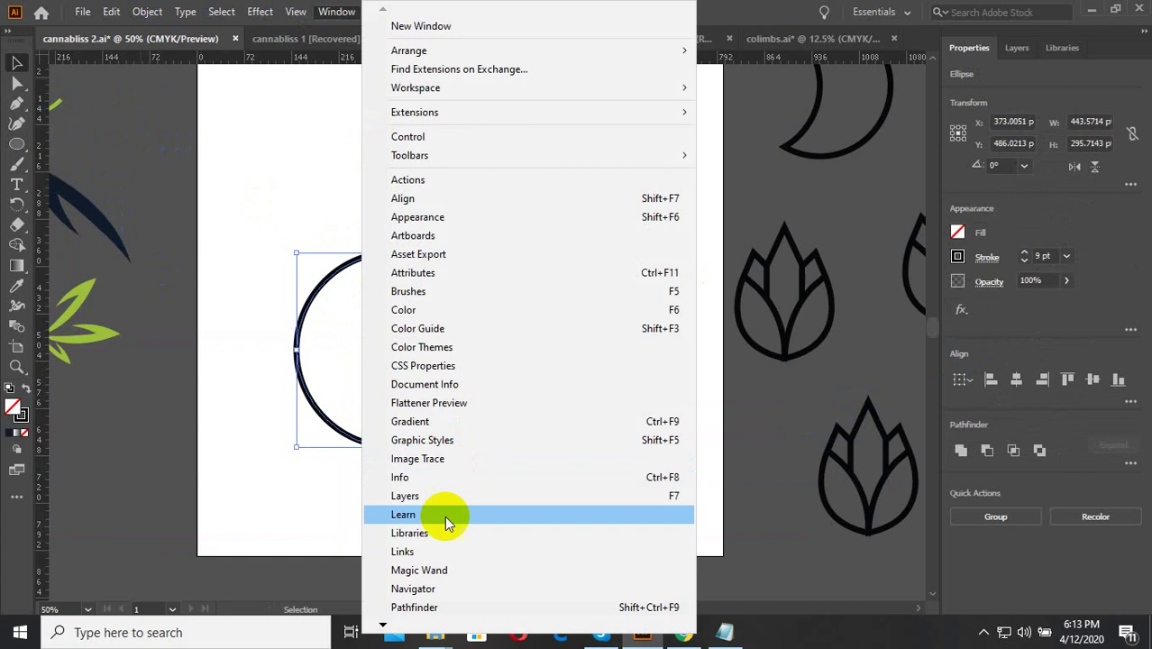
pyautogui.click(431, 606)
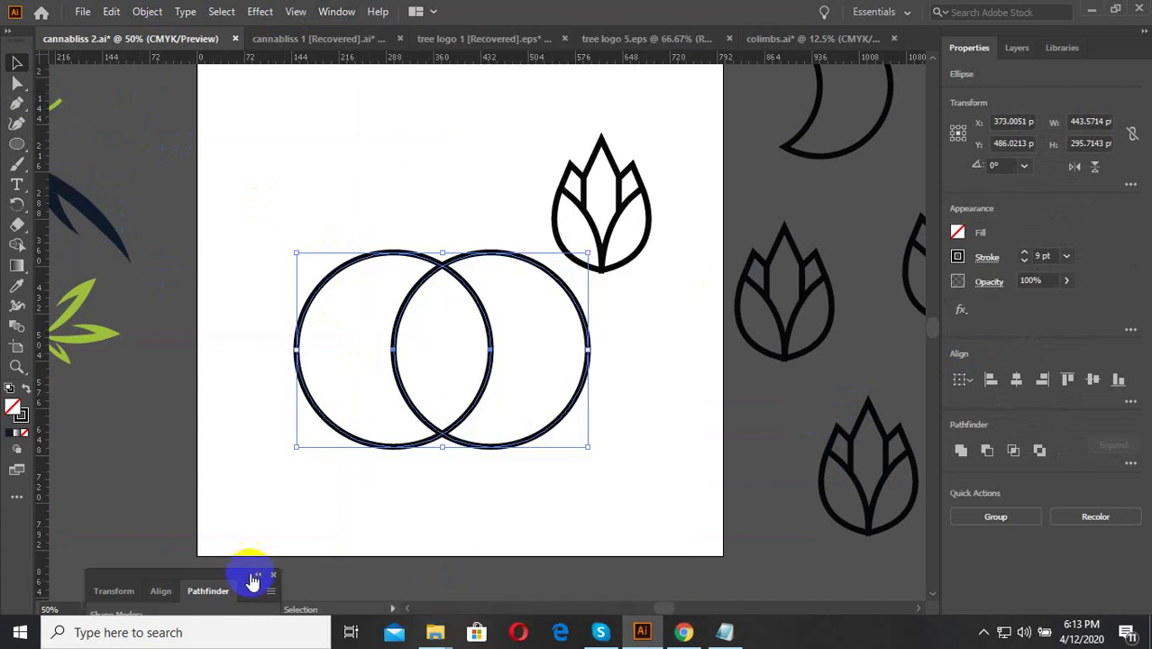
pyautogui.moveTo(225, 574); pyautogui.dragTo(789, 309)
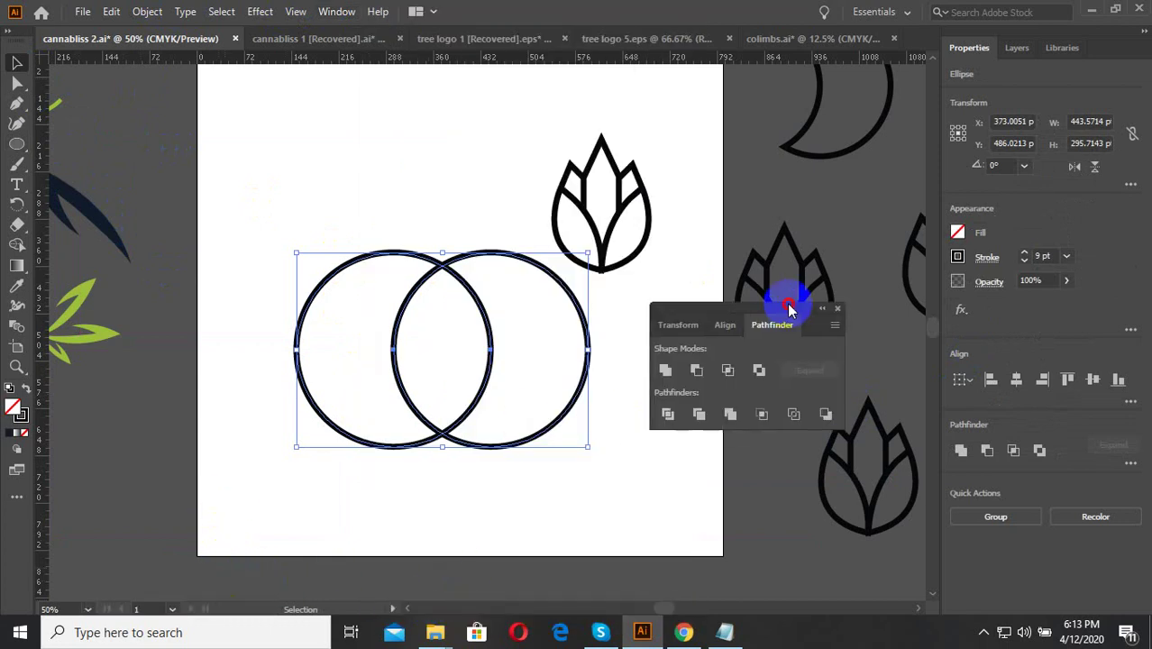
pyautogui.click(667, 413)
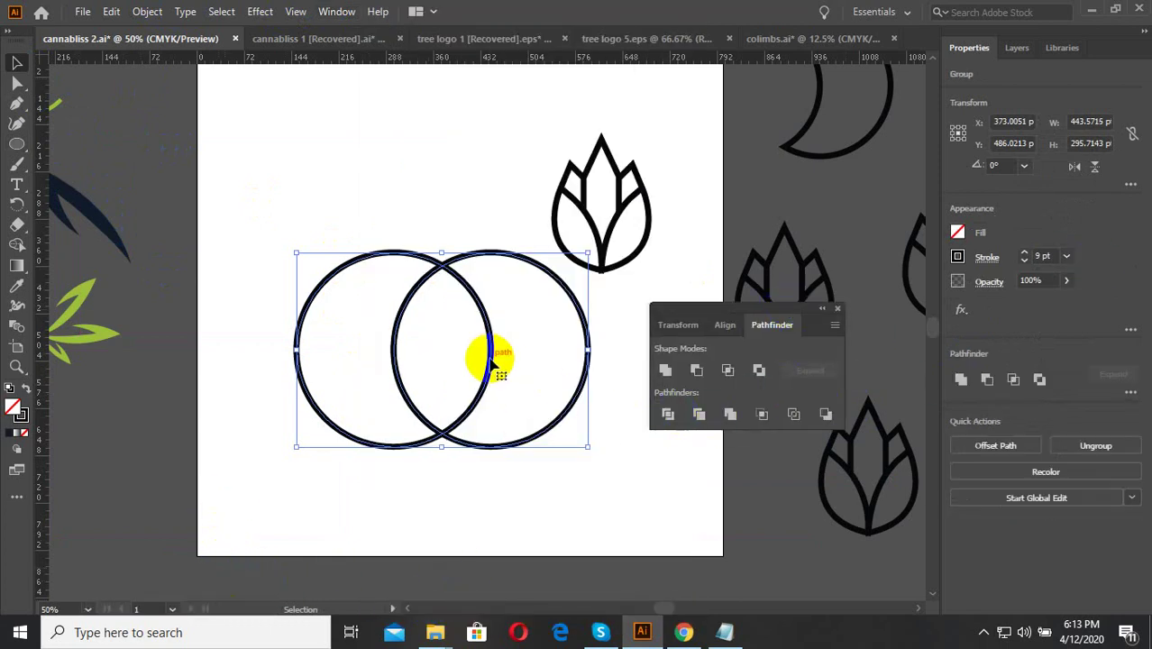
pyautogui.rightClick(489, 359)
pyautogui.click(541, 187)
# Step: Delete both crescent pieces, leaving only the lens shape
pyautogui.click(540, 378)
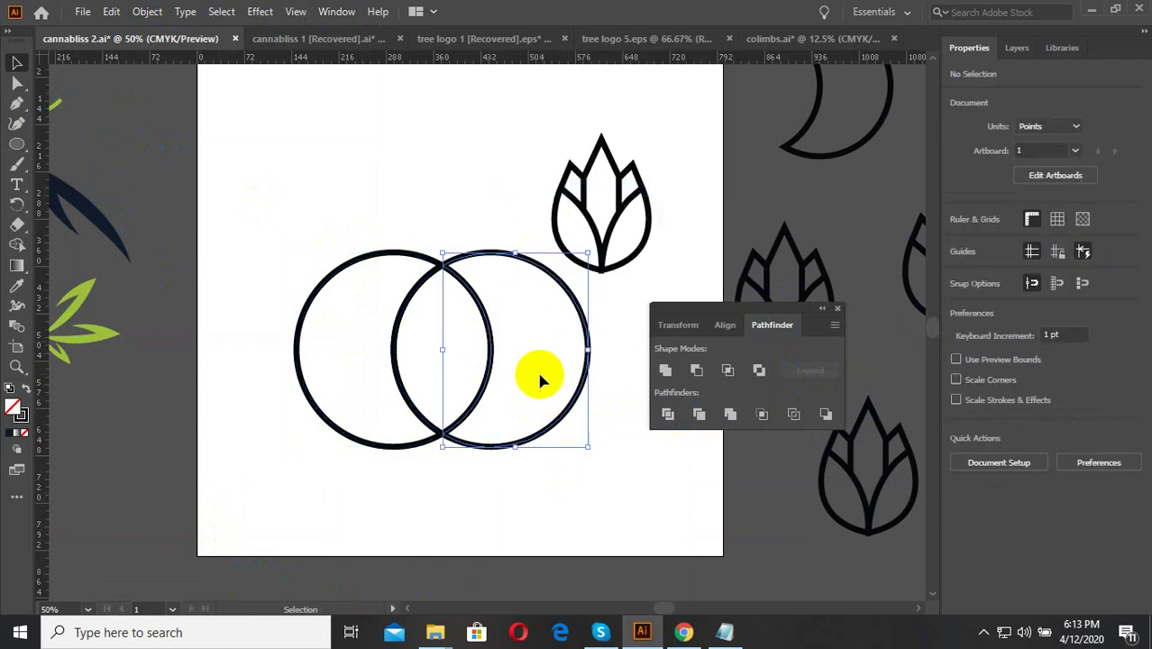
pyautogui.press('Delete')
pyautogui.click(306, 378)
pyautogui.press('Delete')
# Step: Narrow the lens to about 101 pt wide and Alt-drag a copy to its left
pyautogui.click(416, 409)
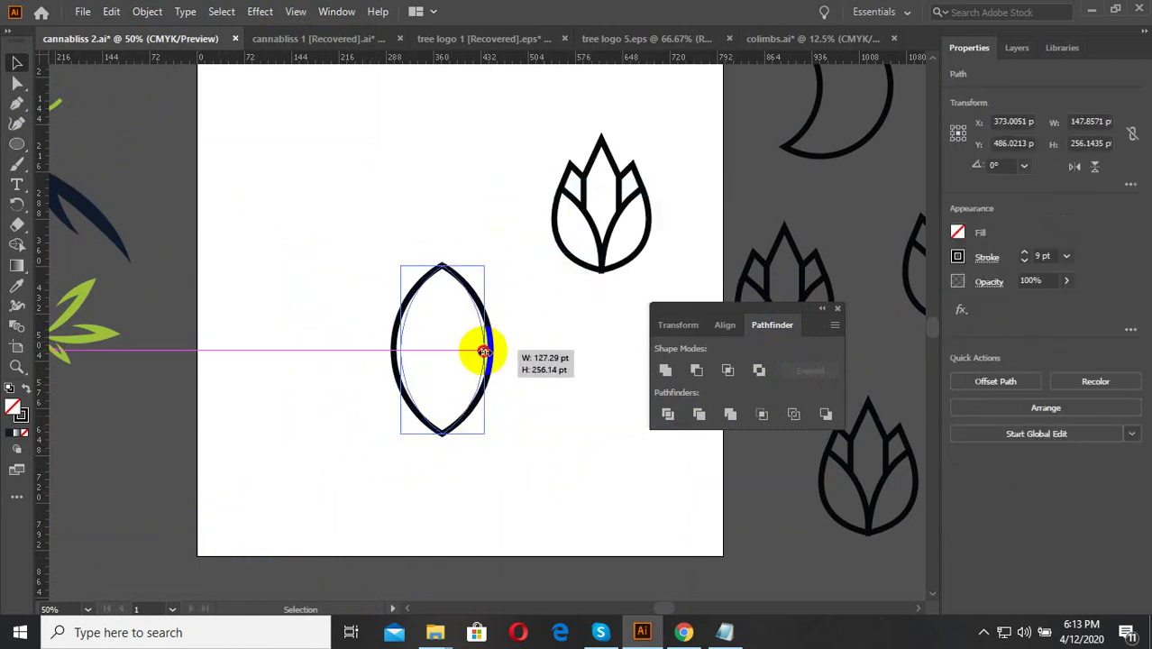
pyautogui.moveTo(492, 350); pyautogui.dragTo(413, 373)
pyautogui.click(342, 244)
pyautogui.click(464, 364)
pyautogui.moveTo(404, 466)
pyautogui.mouseDown()
pyautogui.moveTo(345, 427)
pyautogui.moveTo(366, 407)
pyautogui.mouseUp()
# Step: Copy the left lens to sit upright above the pair
pyautogui.click(411, 250)
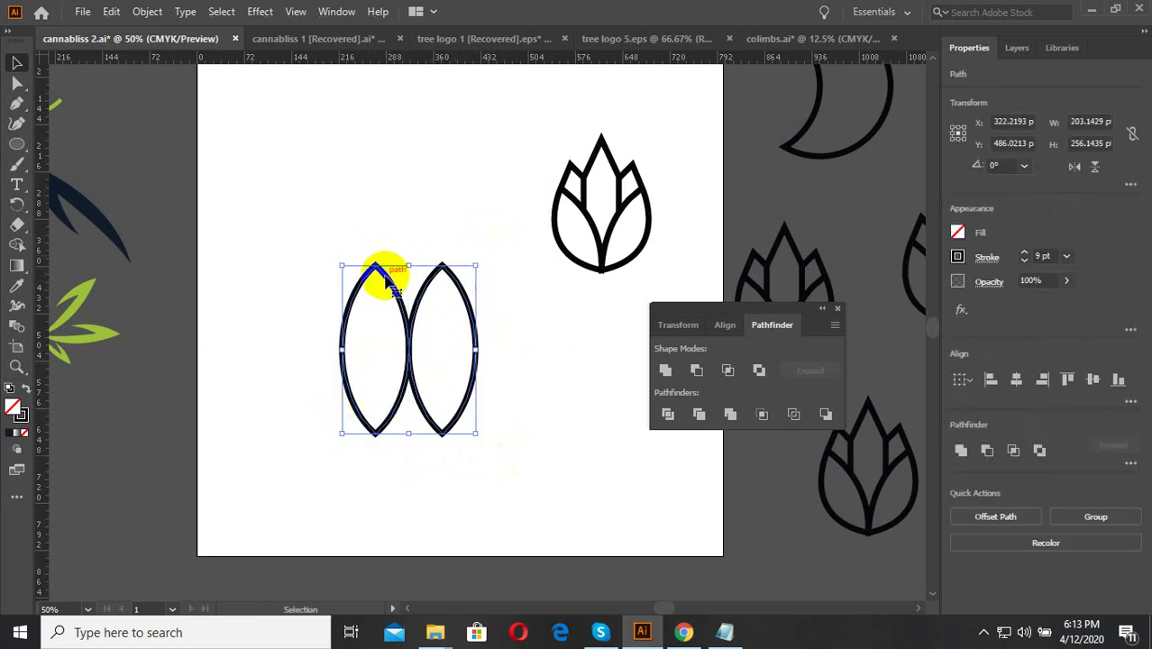
pyautogui.click(403, 302)
pyautogui.moveTo(403, 302); pyautogui.dragTo(430, 160)
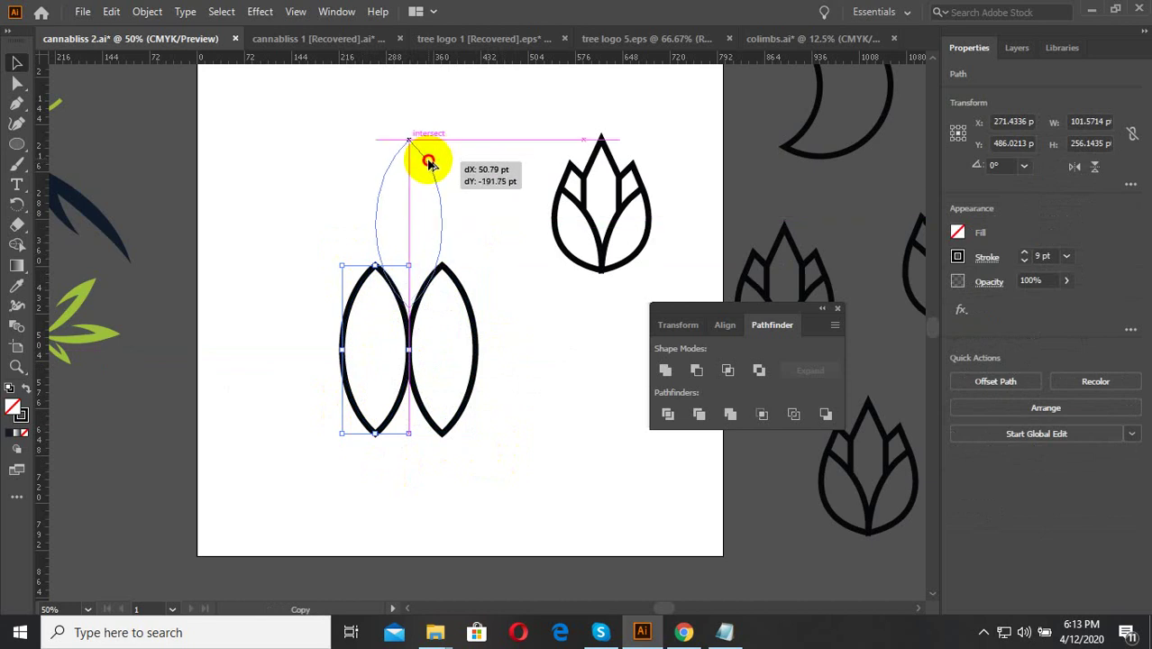
pyautogui.moveTo(430, 160); pyautogui.dragTo(424, 162)
pyautogui.scroll(4, 410, 248)
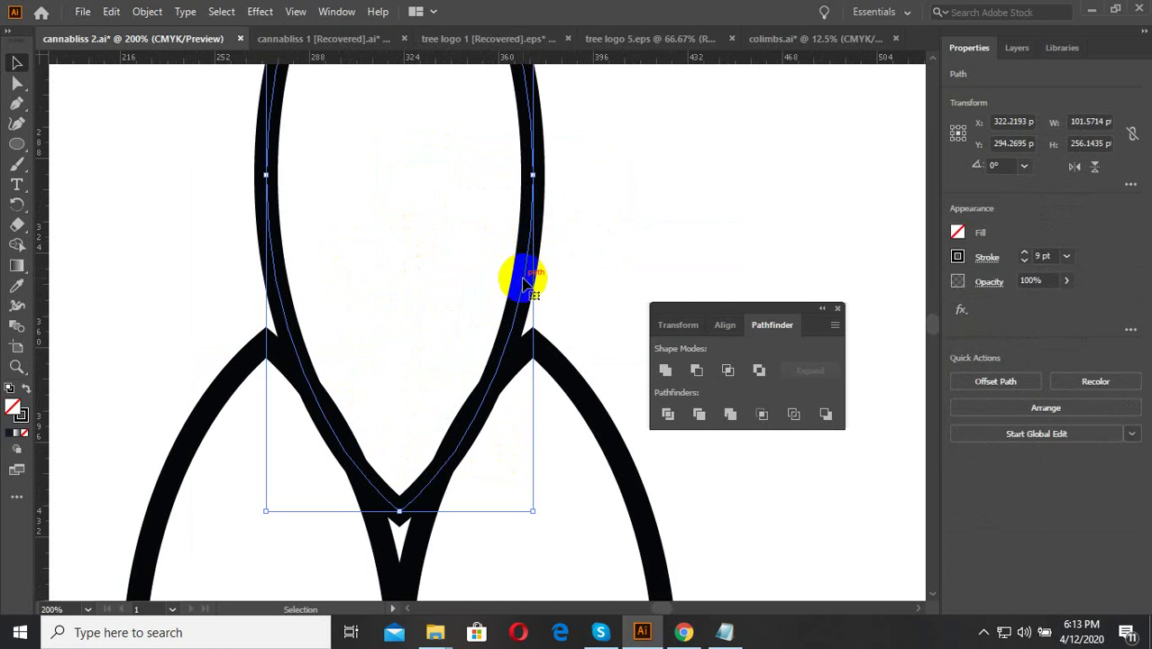
pyautogui.moveTo(526, 282); pyautogui.dragTo(524, 242)
pyautogui.scroll(-3, 584, 247)
# Step: Tilt both lower lenses outward and shift the right one further right
pyautogui.moveTo(472, 363)
pyautogui.mouseDown()
pyautogui.moveTo(399, 390)
pyautogui.moveTo(505, 514)
pyautogui.moveTo(597, 493)
pyautogui.moveTo(591, 472)
pyautogui.mouseUp()
pyautogui.click(588, 460)
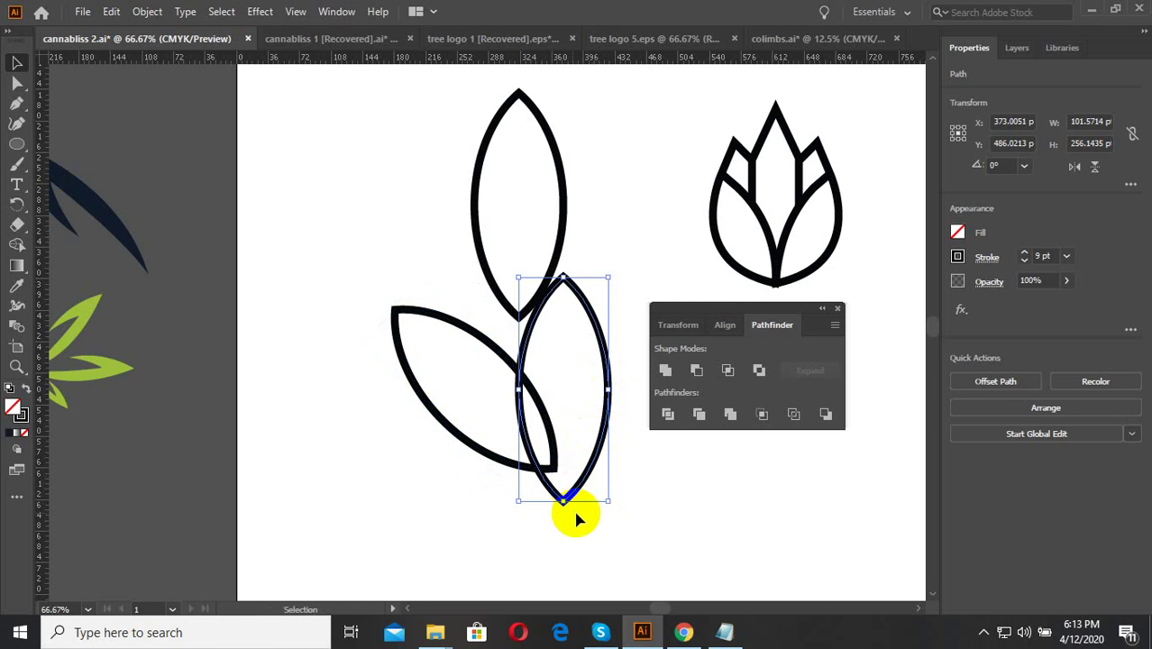
pyautogui.moveTo(614, 511); pyautogui.dragTo(625, 481)
pyautogui.click(586, 487)
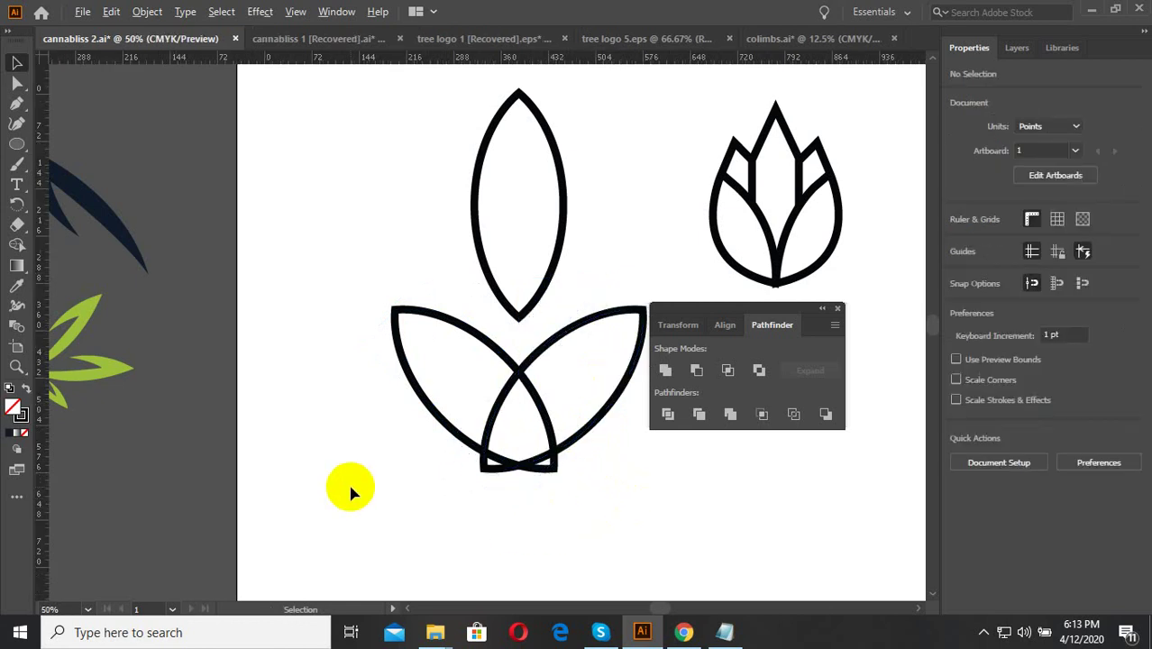
pyautogui.hotkey('ctrl', '-')
pyautogui.scroll(2, 462, 487)
pyautogui.click(401, 389)
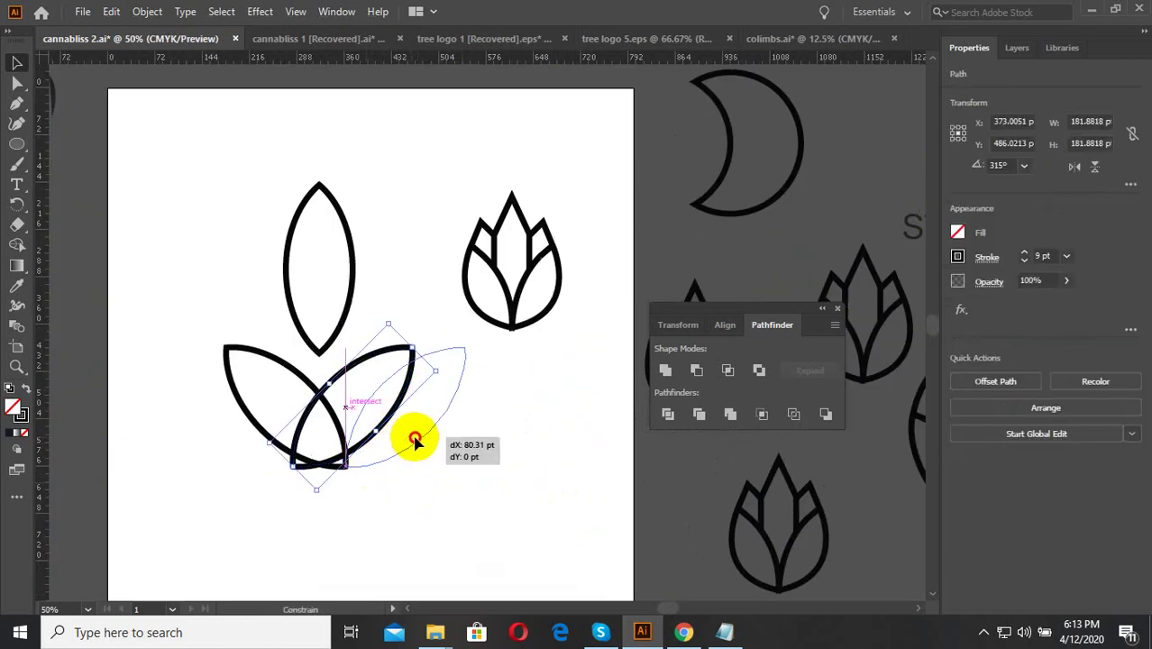
pyautogui.moveTo(358, 448); pyautogui.dragTo(410, 446)
pyautogui.click(355, 500)
# Step: Stretch both lower leaves downward and move the top lens down between them
pyautogui.moveTo(356, 500)
pyautogui.mouseDown()
pyautogui.moveTo(344, 460)
pyautogui.moveTo(346, 530)
pyautogui.mouseUp()
pyautogui.click(547, 455)
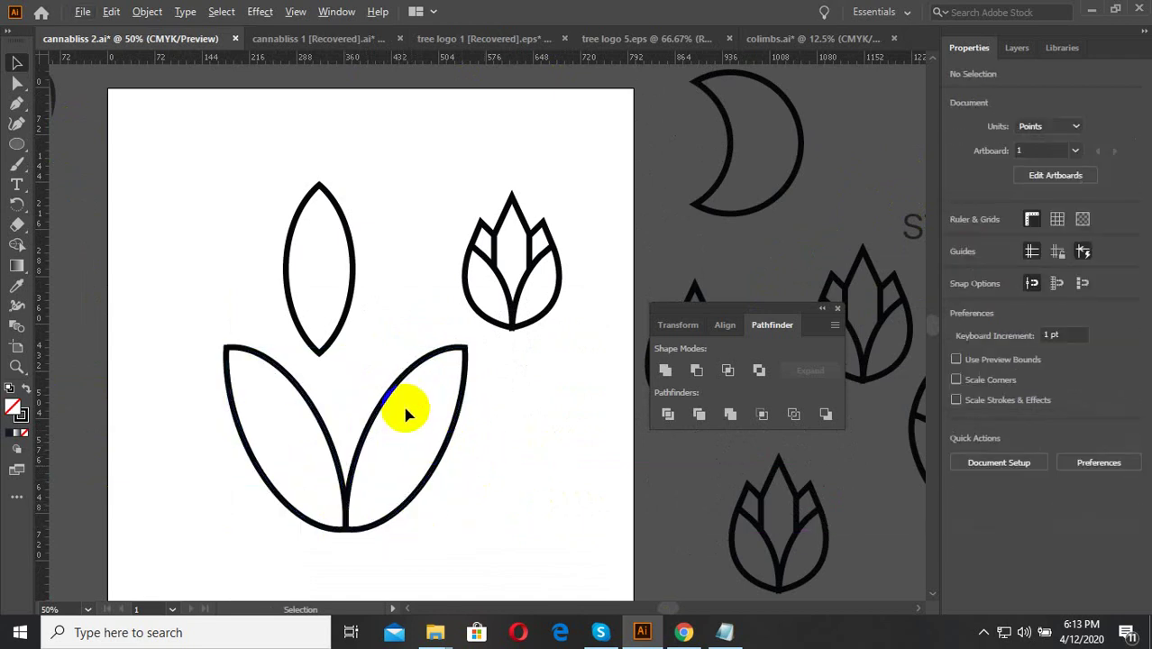
pyautogui.click(290, 257)
pyautogui.moveTo(330, 343); pyautogui.dragTo(359, 470)
# Step: Raise the middle lens slightly and group the selected leaves
pyautogui.scroll(3, 365, 470)
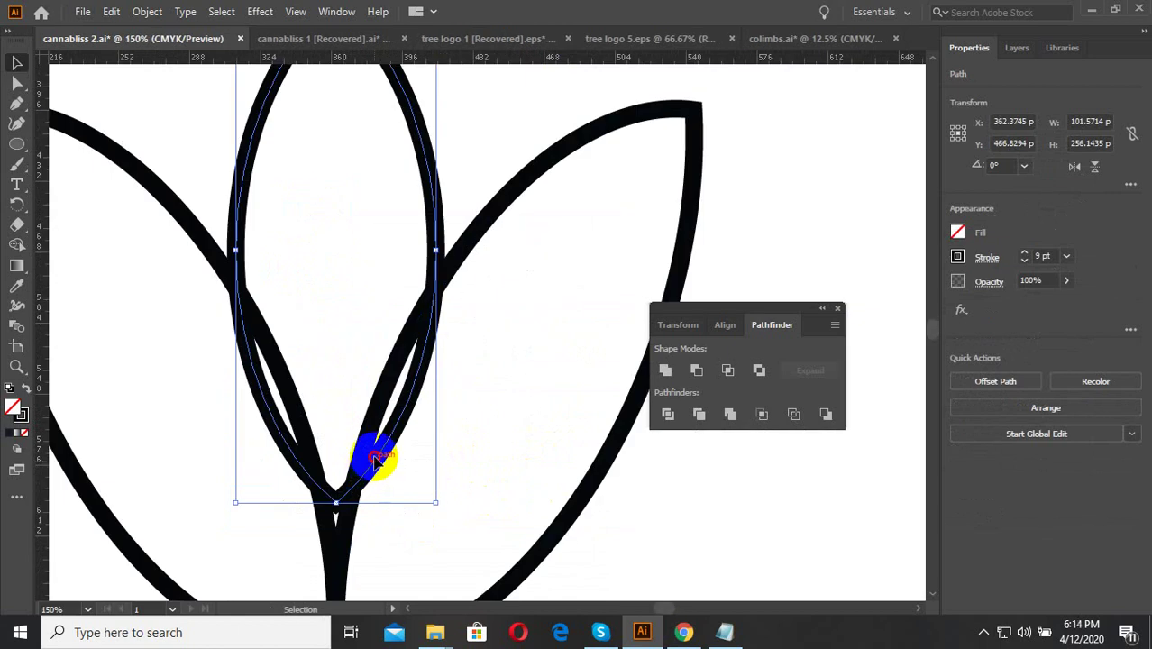
pyautogui.moveTo(375, 461); pyautogui.dragTo(362, 378)
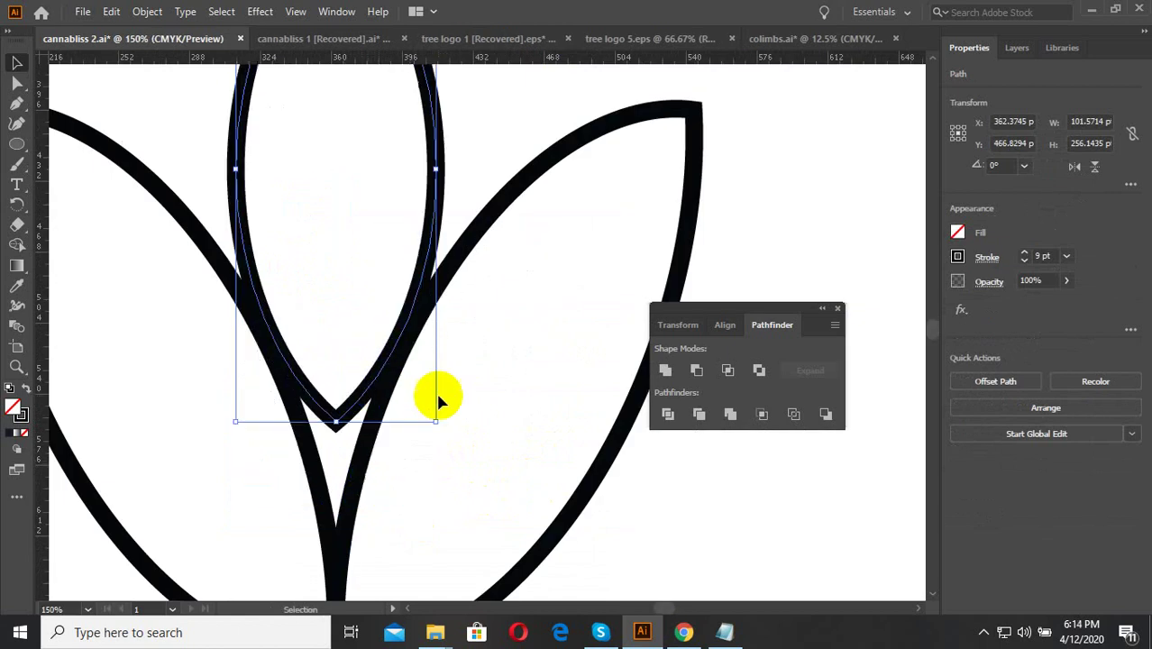
pyautogui.scroll(-3, 438, 401)
pyautogui.moveTo(437, 468); pyautogui.dragTo(368, 496)
pyautogui.rightClick(393, 483)
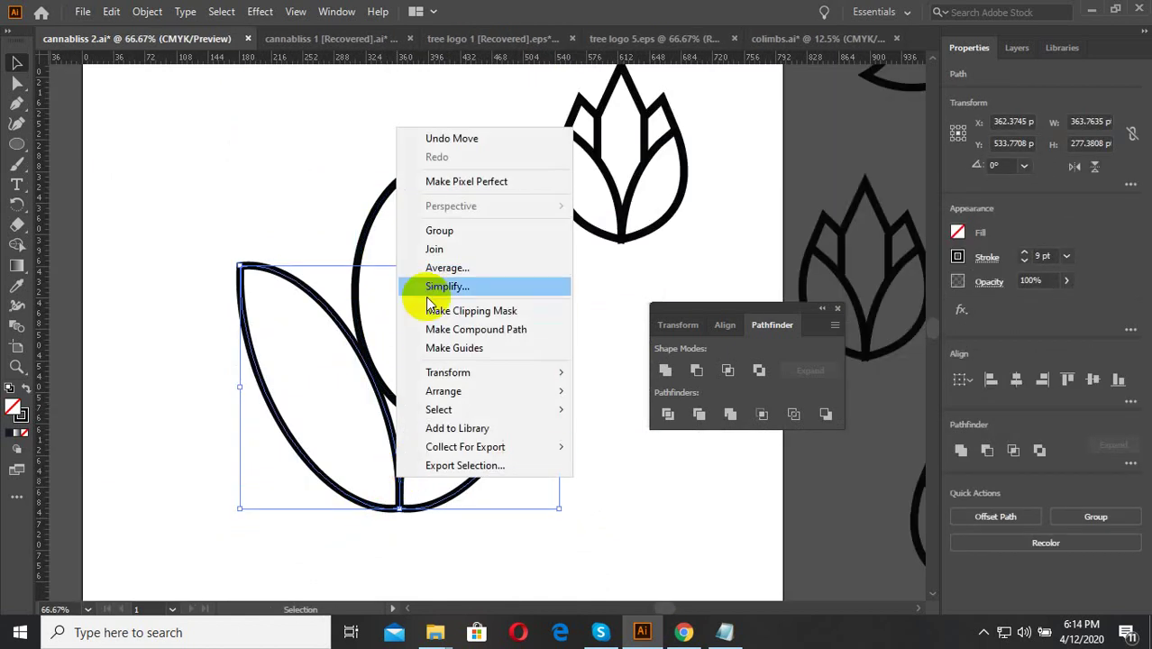
pyautogui.click(439, 231)
# Step: Switch to Outline view and horizontally align-centre the three leaves
pyautogui.hotkey('ctrl', 'y')
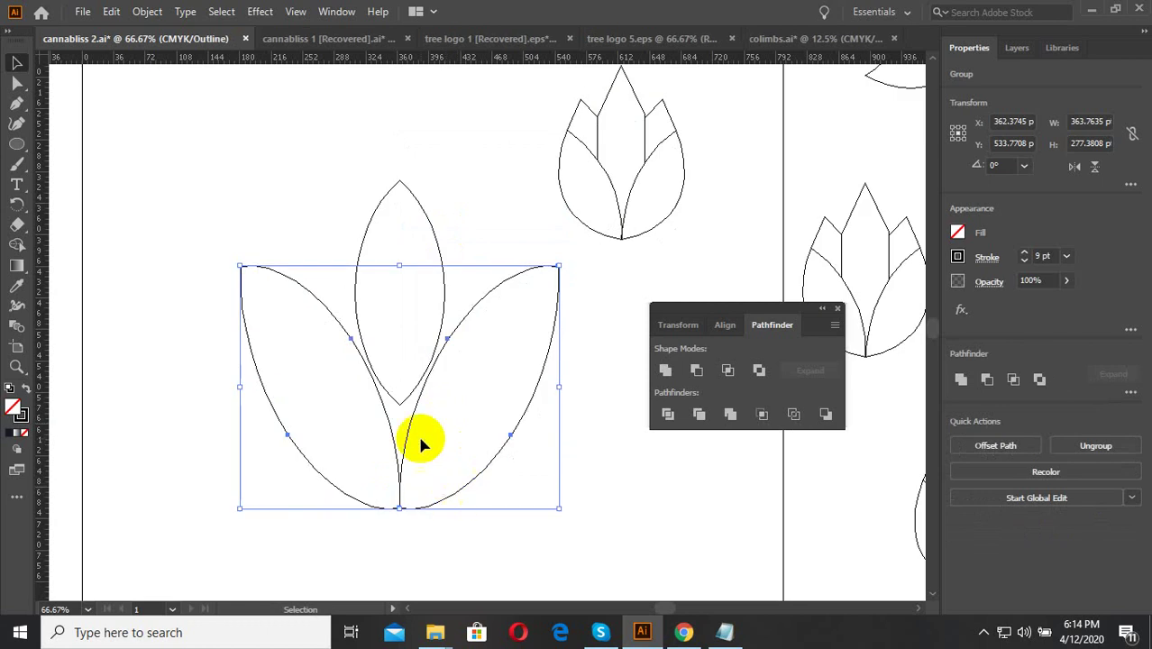
pyautogui.scroll(3, 420, 442)
pyautogui.moveTo(360, 386); pyautogui.dragTo(390, 401)
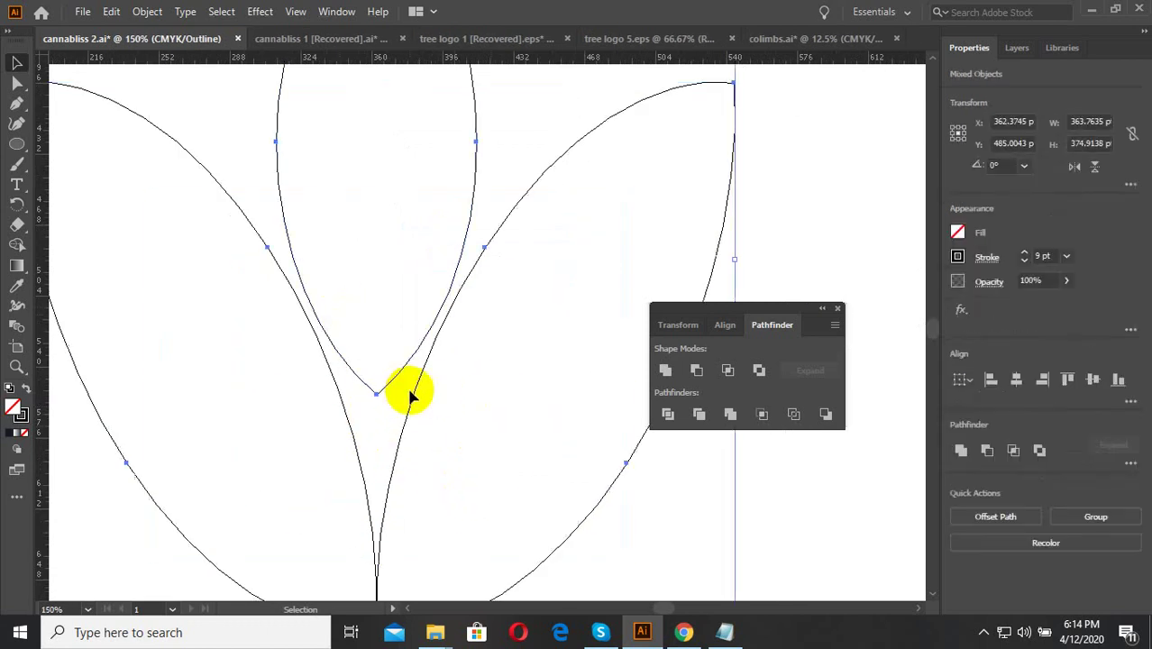
pyautogui.click(464, 412)
pyautogui.scroll(-3, 425, 178)
pyautogui.click(494, 460)
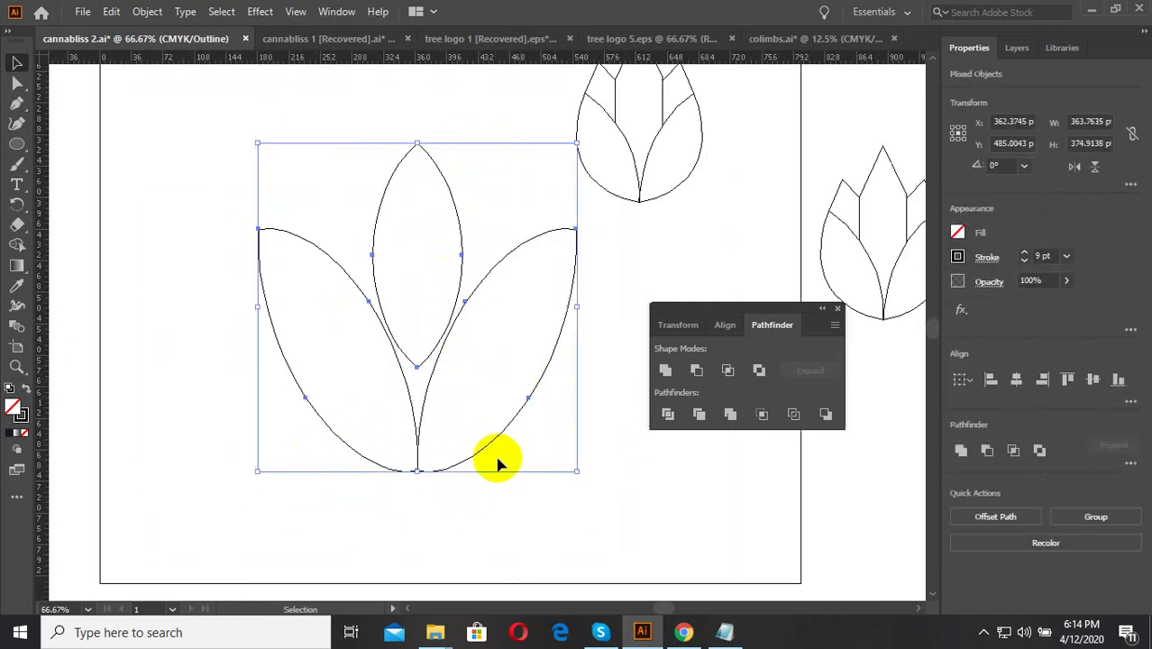
pyautogui.click(490, 391)
pyautogui.click(1107, 397)
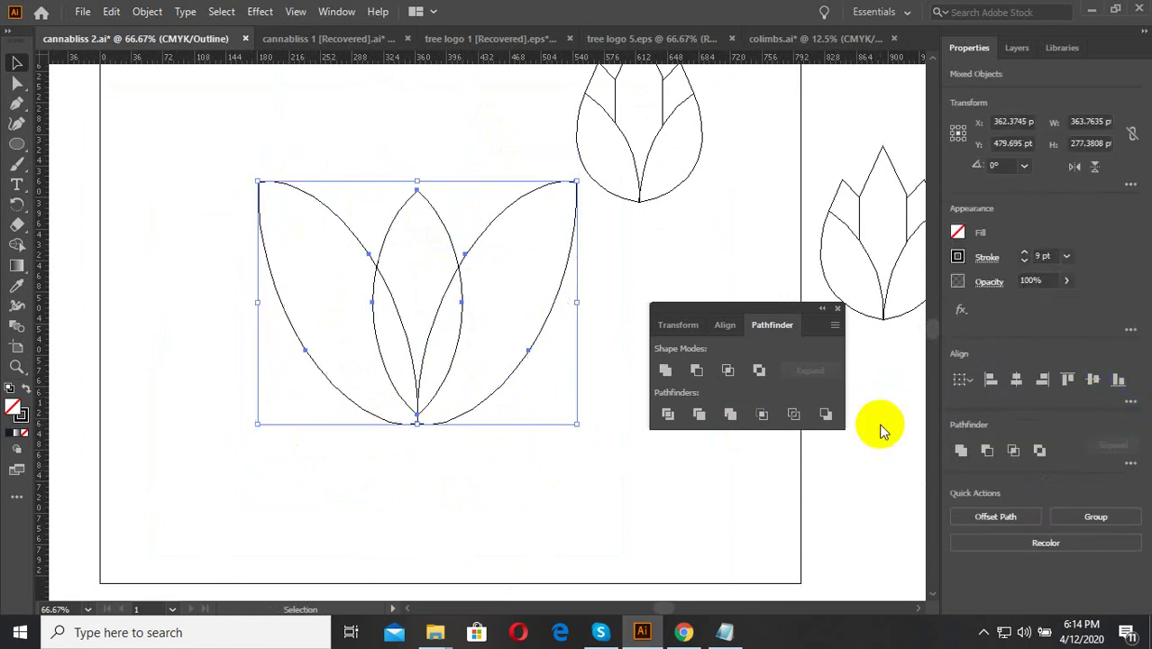
pyautogui.click(469, 332)
pyautogui.scroll(-2, 478, 396)
pyautogui.scroll(2, 479, 396)
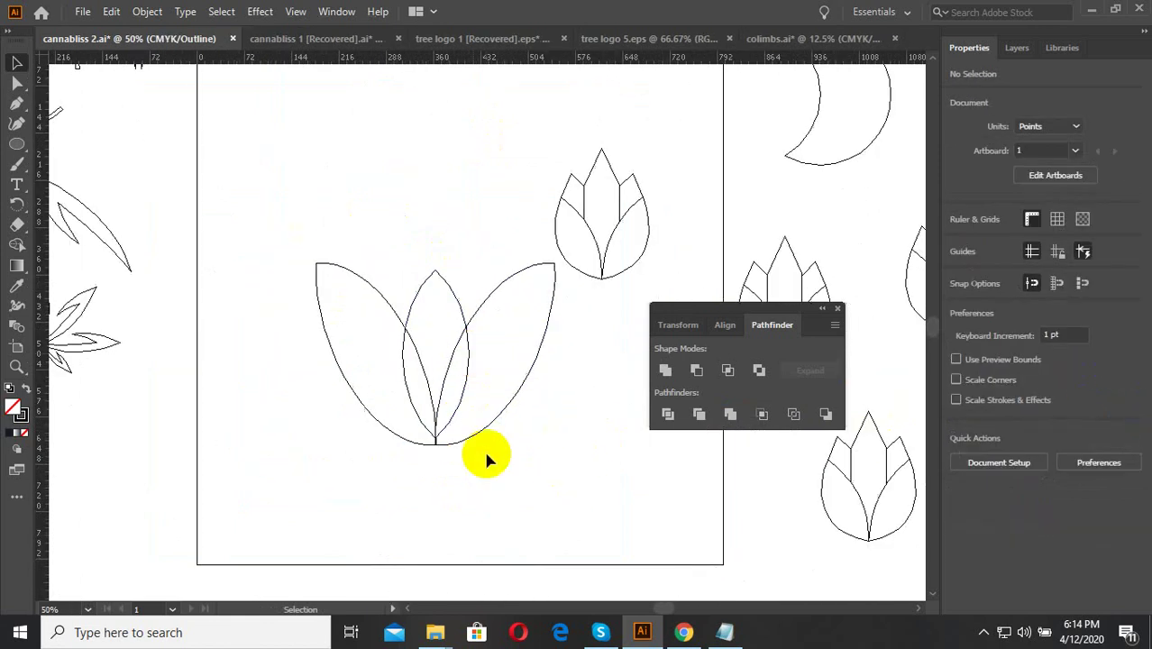
pyautogui.scroll(-2, 484, 455)
# Step: Move the middle leaf up and stretch its bottom to about 302 pt tall, then select the Pen tool
pyautogui.click(444, 346)
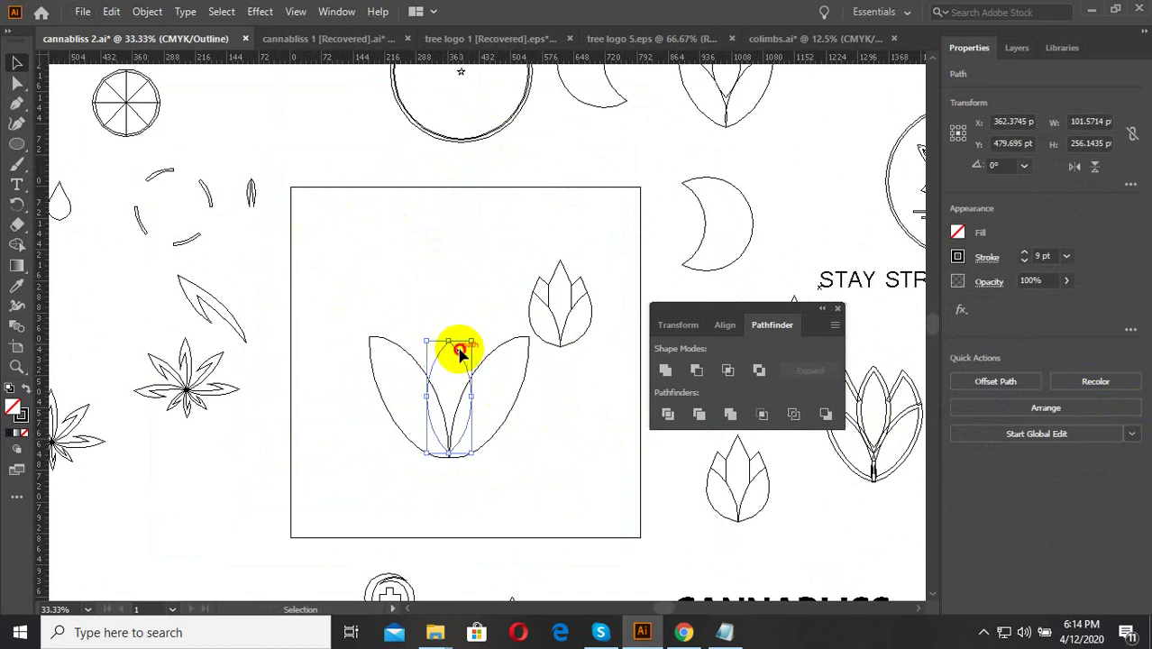
pyautogui.moveTo(460, 350); pyautogui.dragTo(458, 293)
pyautogui.scroll(1, 458, 383)
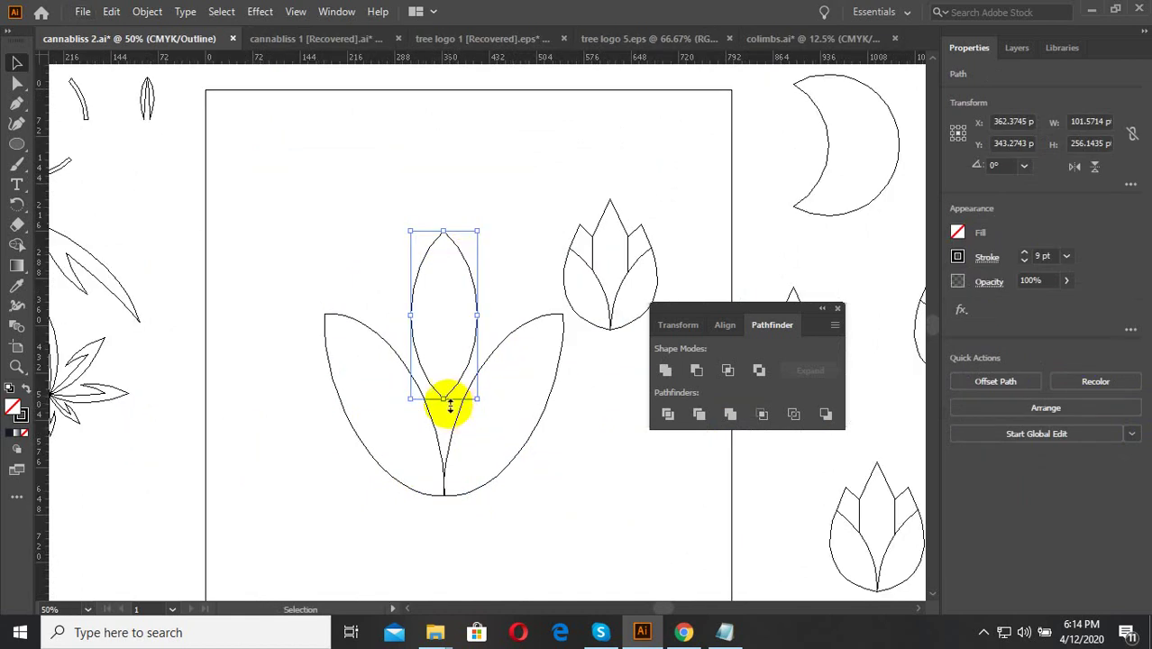
pyautogui.moveTo(447, 401); pyautogui.dragTo(442, 431)
pyautogui.scroll(3, 443, 425)
pyautogui.scroll(-3, 443, 468)
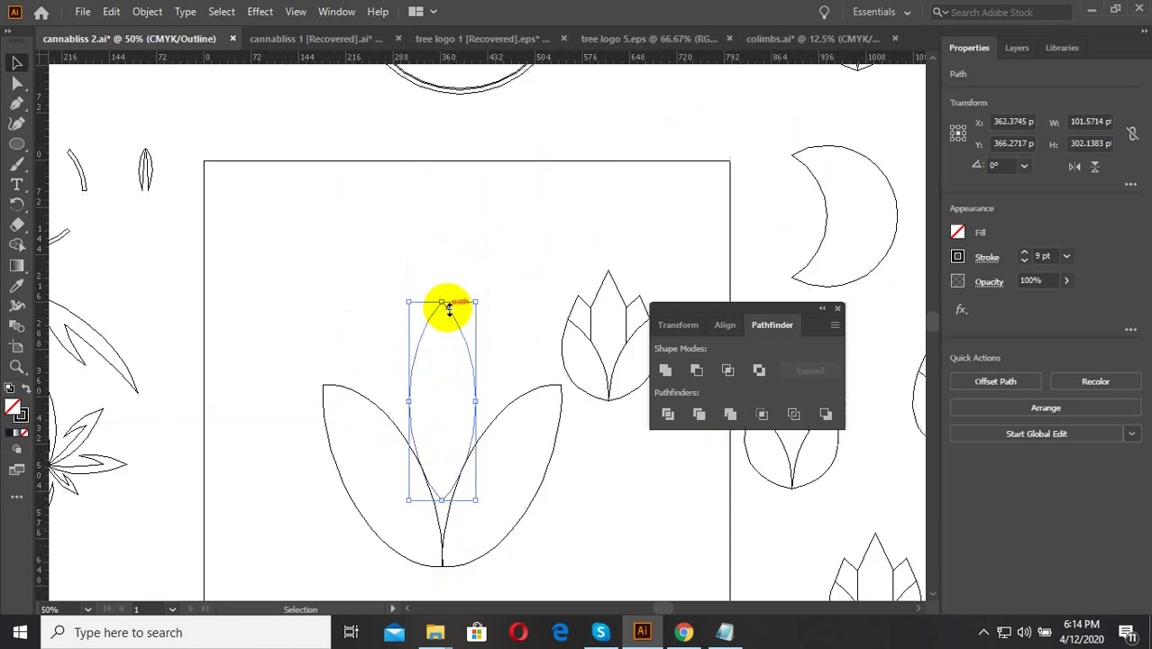
pyautogui.click(449, 401)
pyautogui.scroll(1, 450, 383)
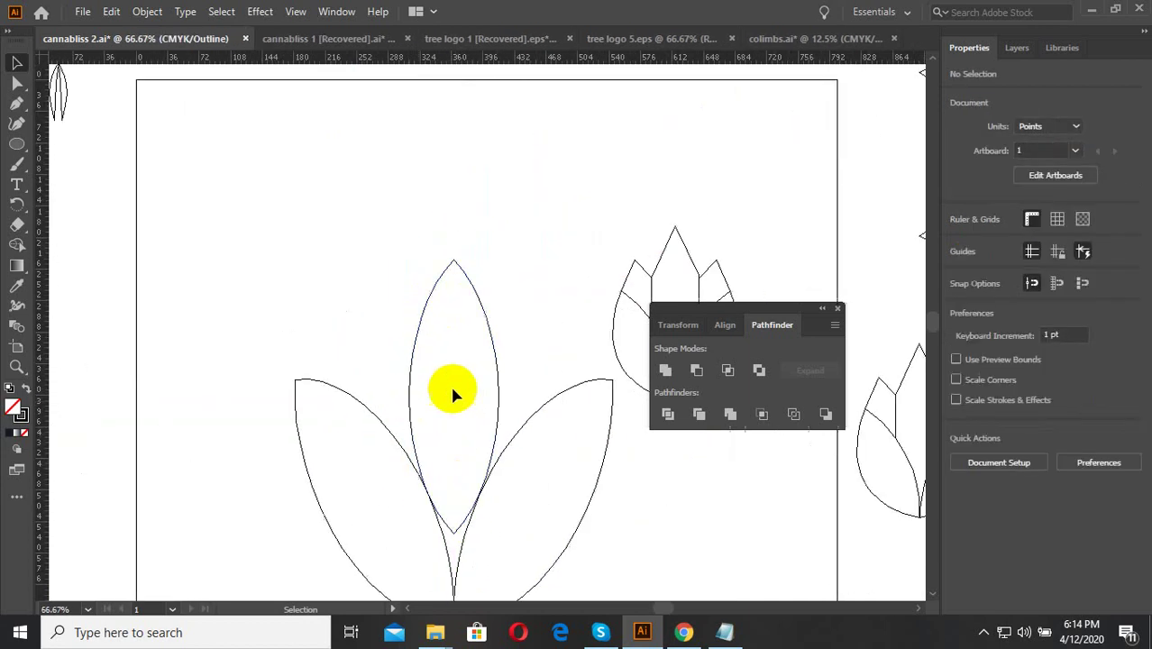
pyautogui.scroll(3, 442, 526)
pyautogui.scroll(-4, 471, 553)
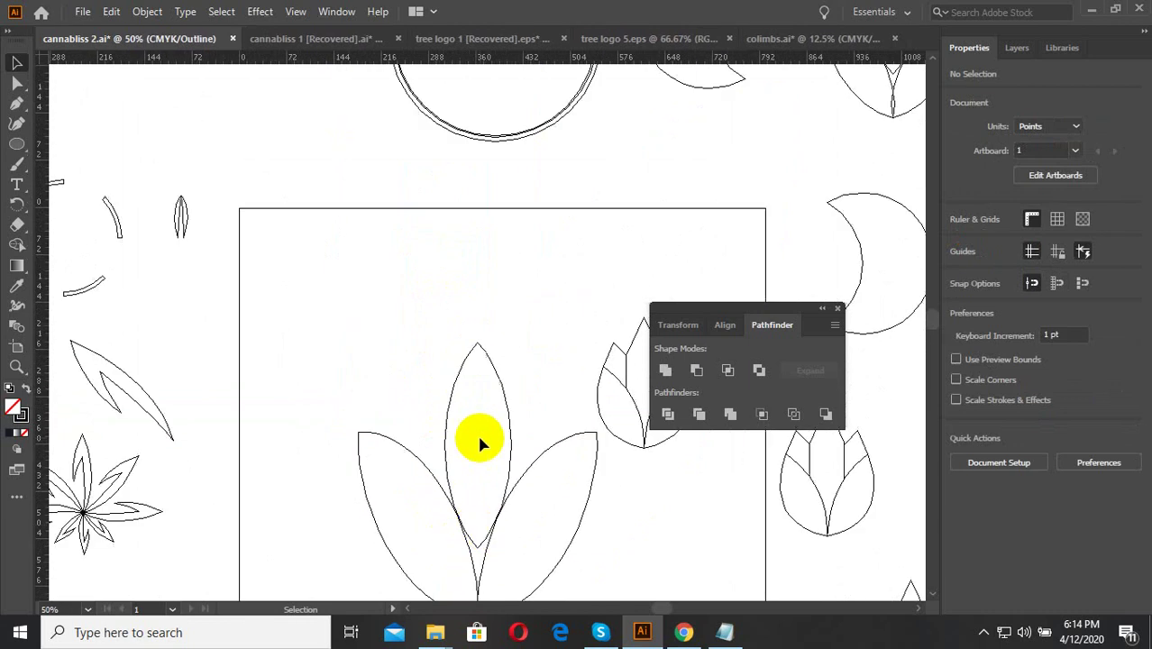
pyautogui.click(16, 103)
pyautogui.scroll(2, 372, 445)
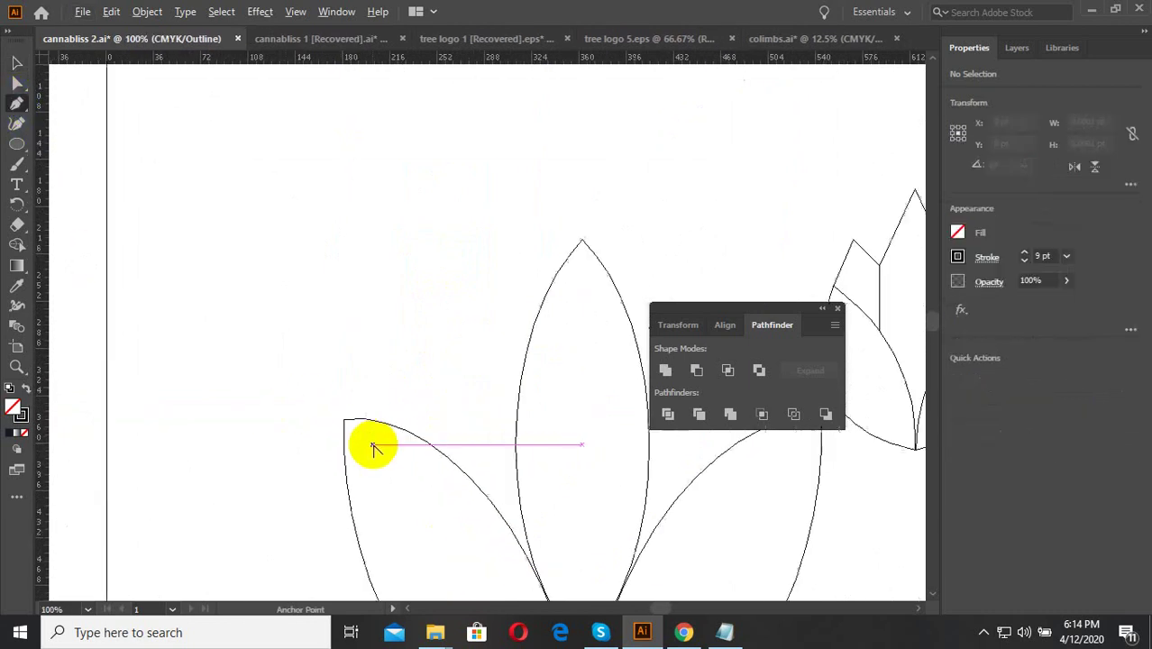
# Step: Pen-draw a pointed tip from the middle leaf's left edge, up to a peak, down to the left leaf's corner
pyautogui.click(516, 443)
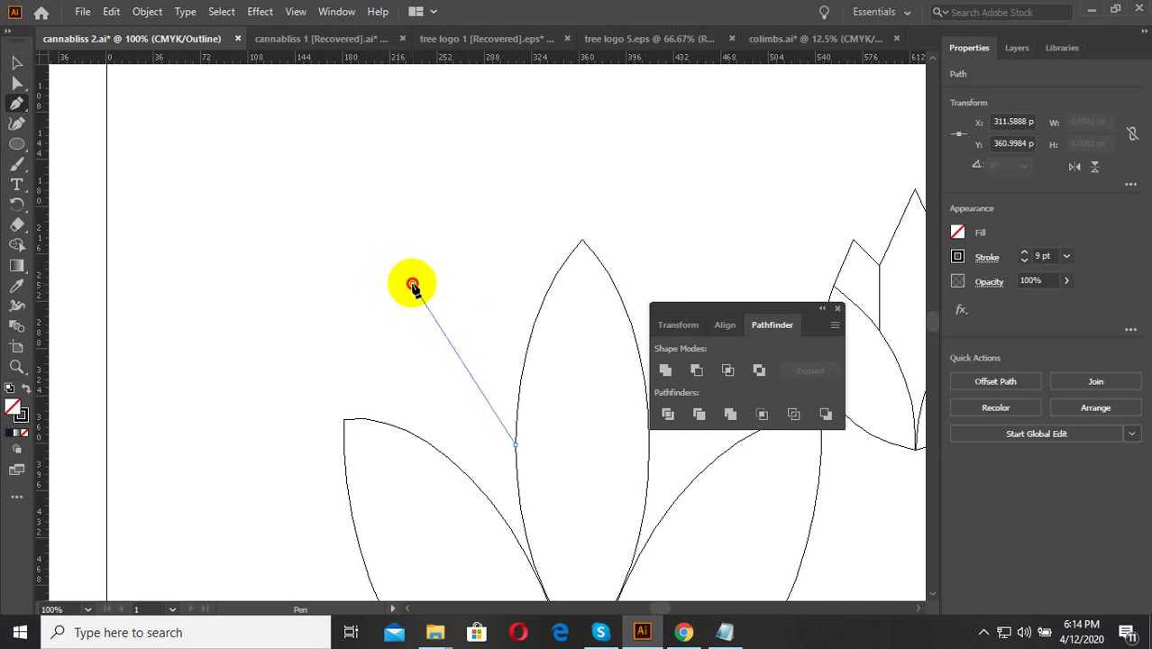
pyautogui.click(412, 285)
pyautogui.moveTo(344, 420)
pyautogui.mouseDown()
pyautogui.moveTo(343, 505)
pyautogui.moveTo(332, 498)
pyautogui.mouseUp()
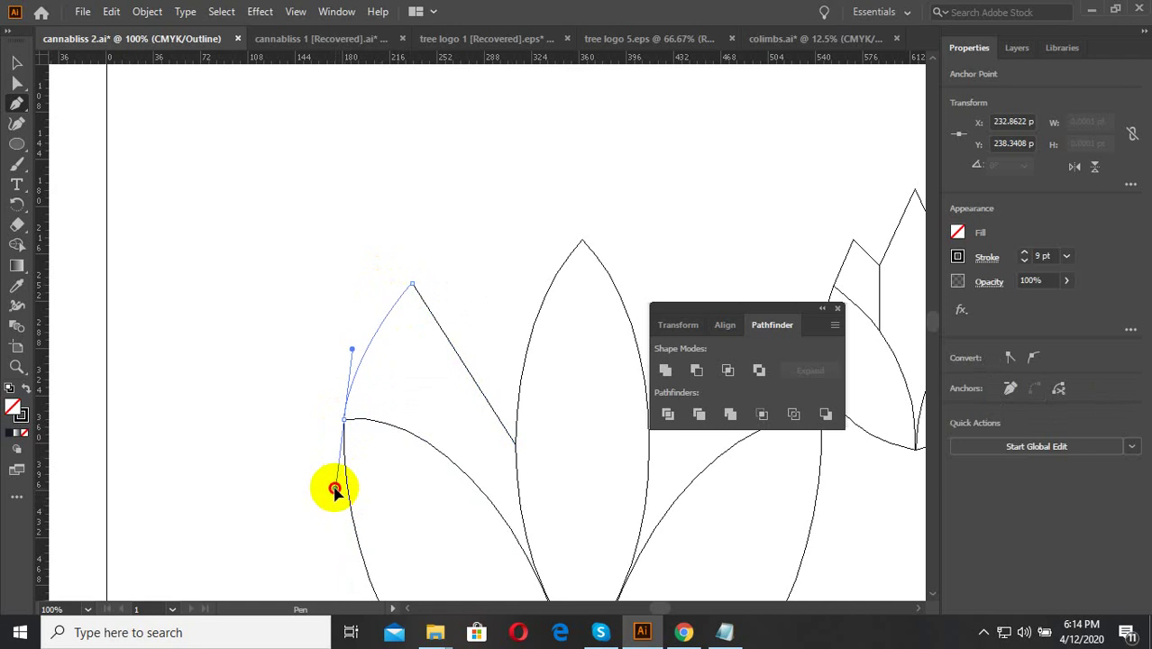
pyautogui.click(16, 62)
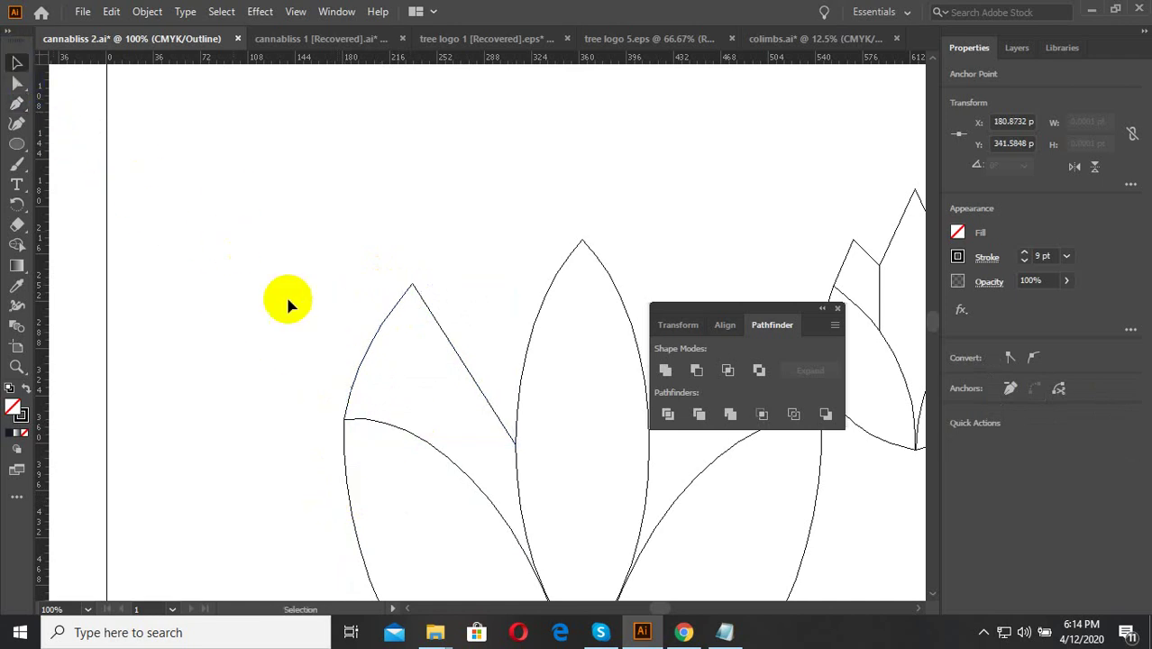
pyautogui.scroll(-3, 291, 304)
pyautogui.click(309, 321)
pyautogui.scroll(5, 309, 321)
# Step: Reselect the pointed shape, then flip the small tulip on the right upside down
pyautogui.moveTo(388, 373); pyautogui.dragTo(322, 163)
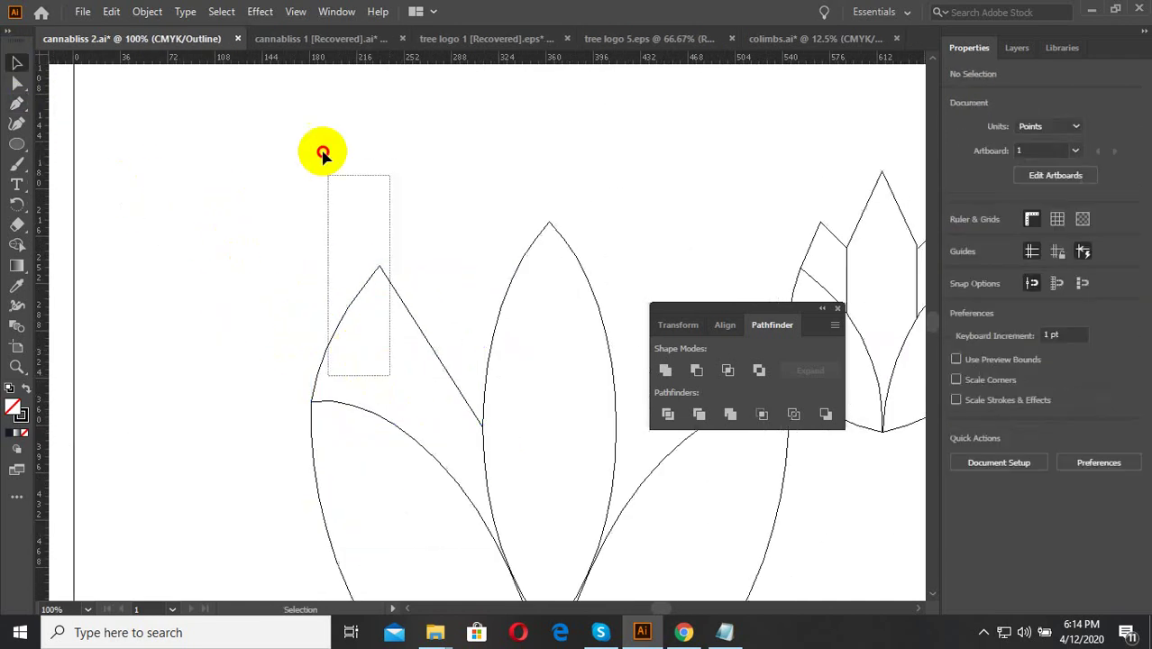
pyautogui.scroll(2, 347, 443)
pyautogui.scroll(-2, 432, 464)
pyautogui.click(354, 174)
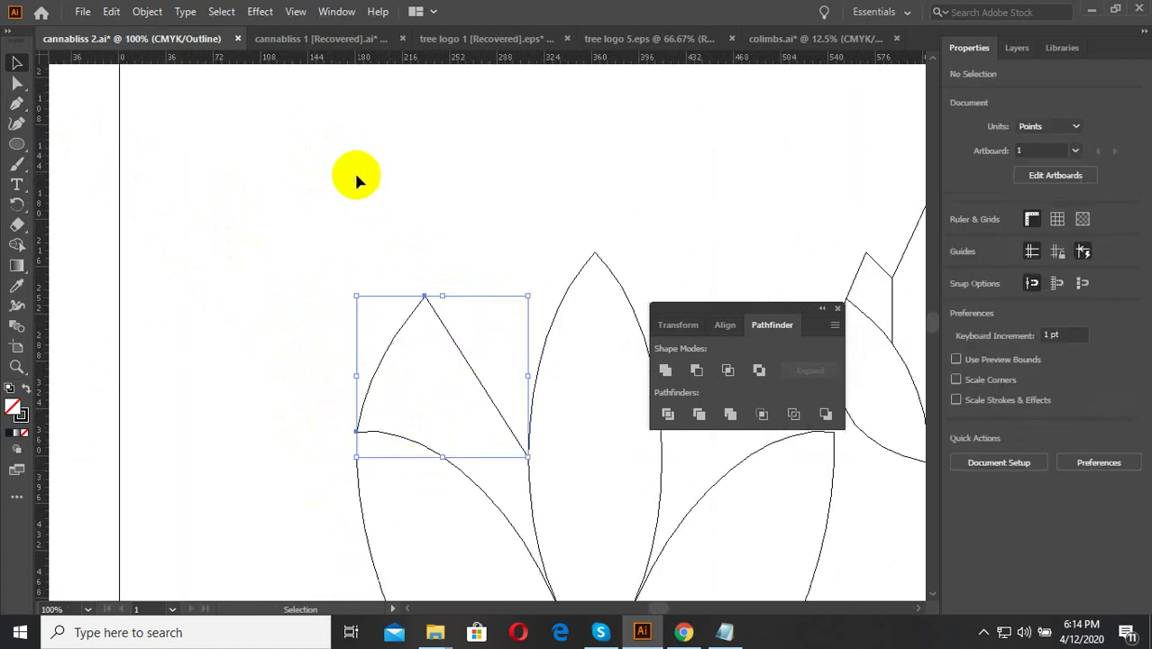
pyautogui.scroll(-4, 367, 357)
pyautogui.click(367, 357)
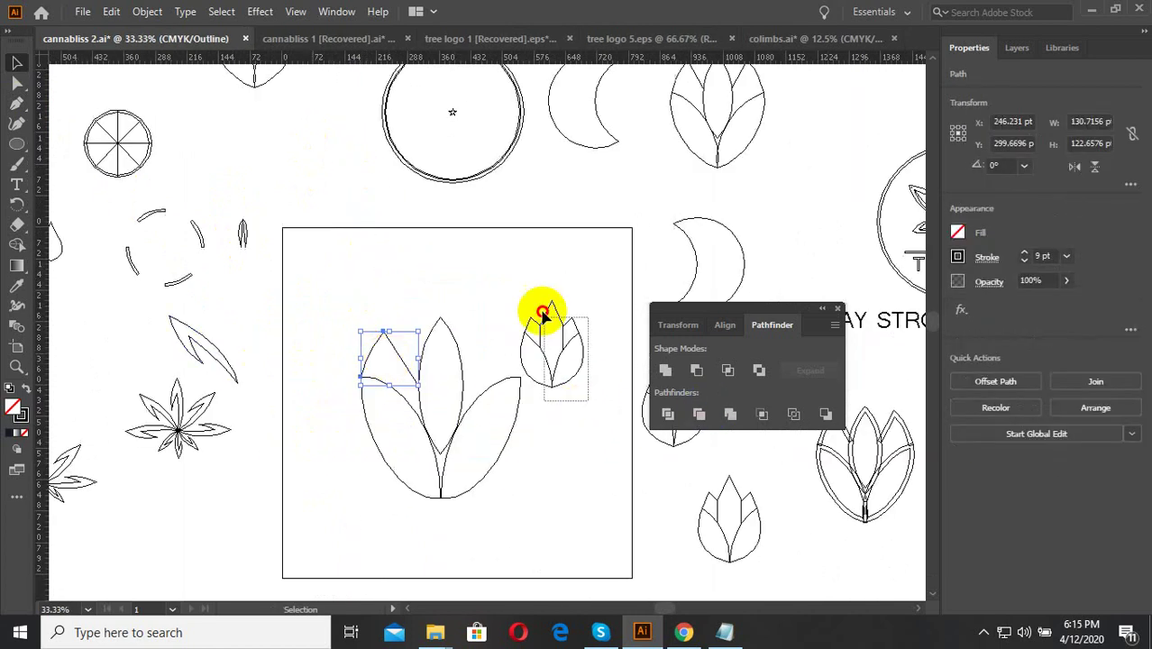
pyautogui.click(536, 316)
pyautogui.moveTo(536, 316)
pyautogui.mouseDown()
pyautogui.moveTo(556, 373)
pyautogui.moveTo(856, 224)
pyautogui.mouseUp()
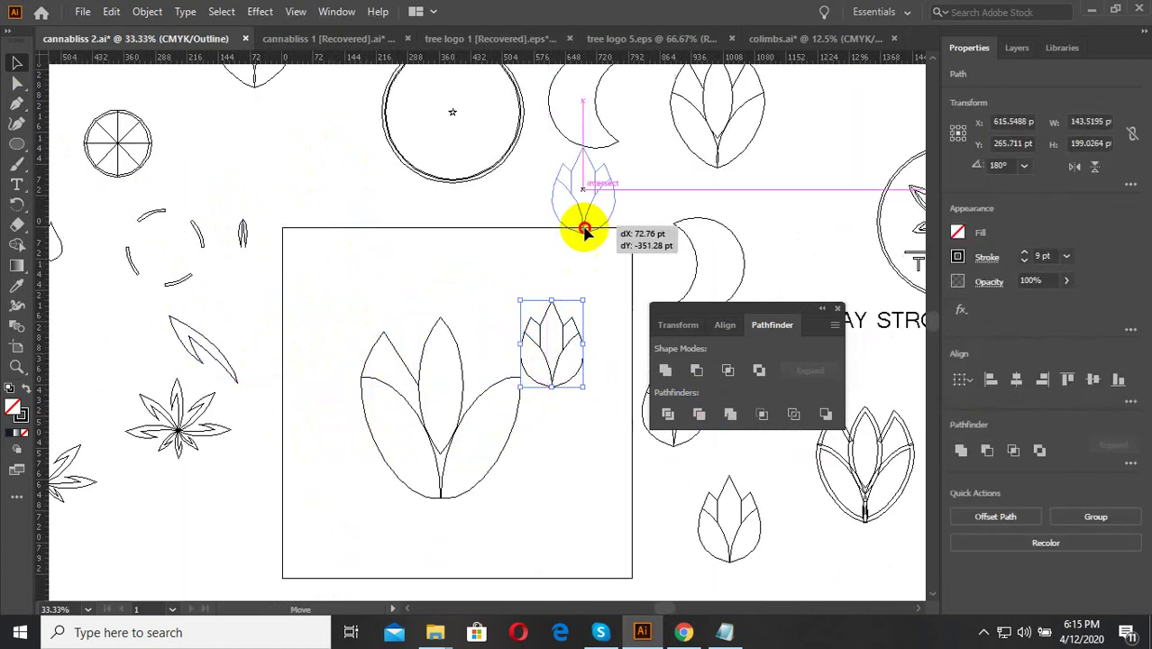
pyautogui.scroll(1, 487, 390)
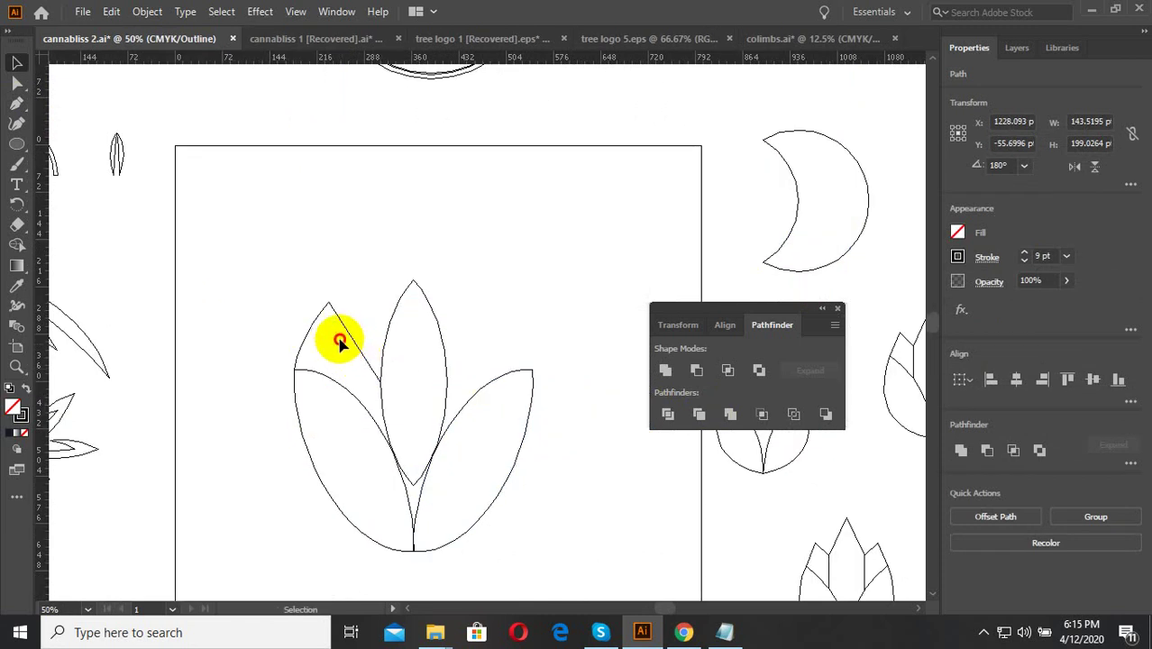
# Step: Reflect a vertical copy of the left pointed tip and place it on the right leaf
pyautogui.click(294, 373)
pyautogui.moveTo(19, 209)
pyautogui.mouseDown()
pyautogui.moveTo(75, 231)
pyautogui.moveTo(81, 247)
pyautogui.mouseUp()
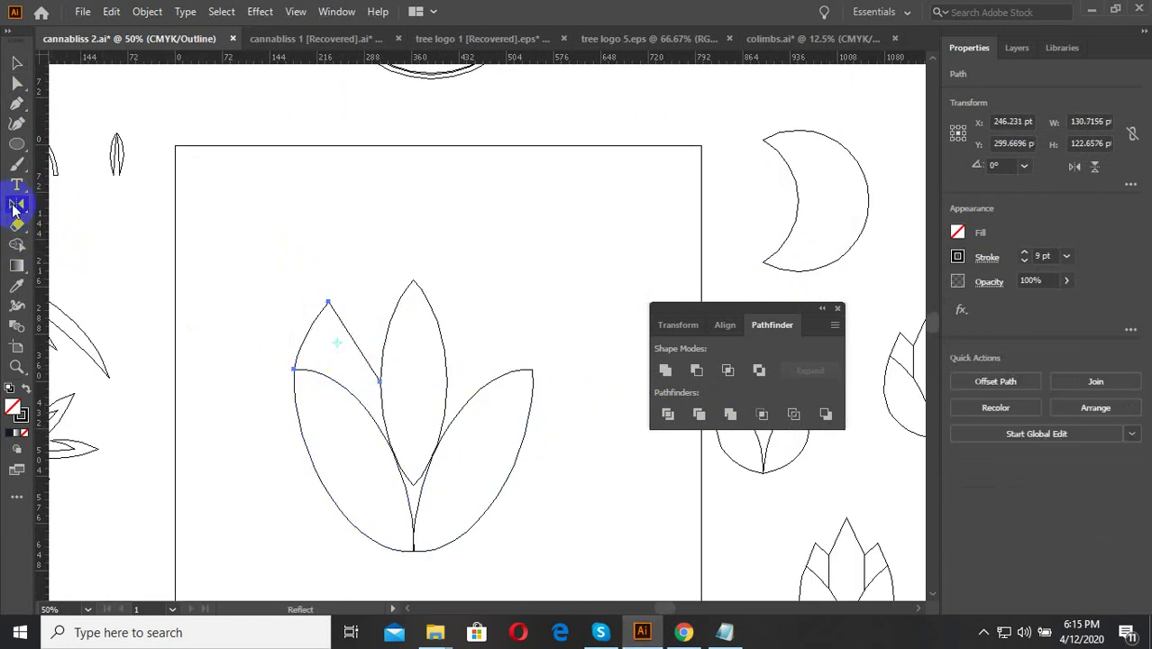
pyautogui.doubleClick(16, 206)
pyautogui.click(621, 419)
pyautogui.click(18, 65)
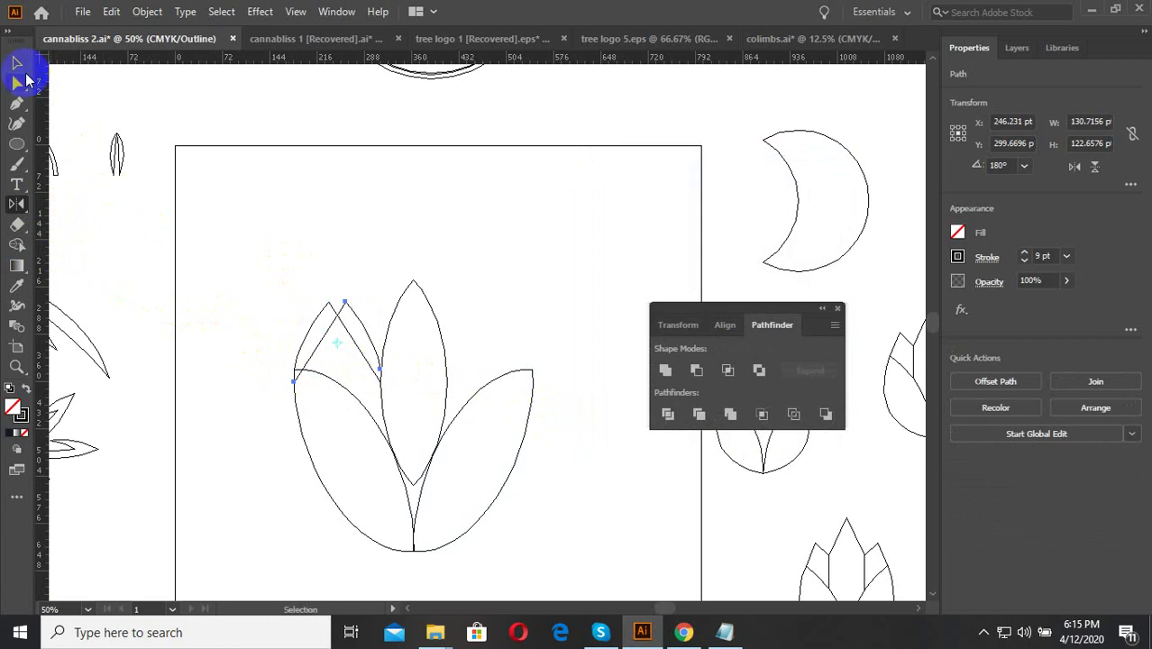
pyautogui.moveTo(360, 329); pyautogui.dragTo(515, 322)
pyautogui.click(537, 437)
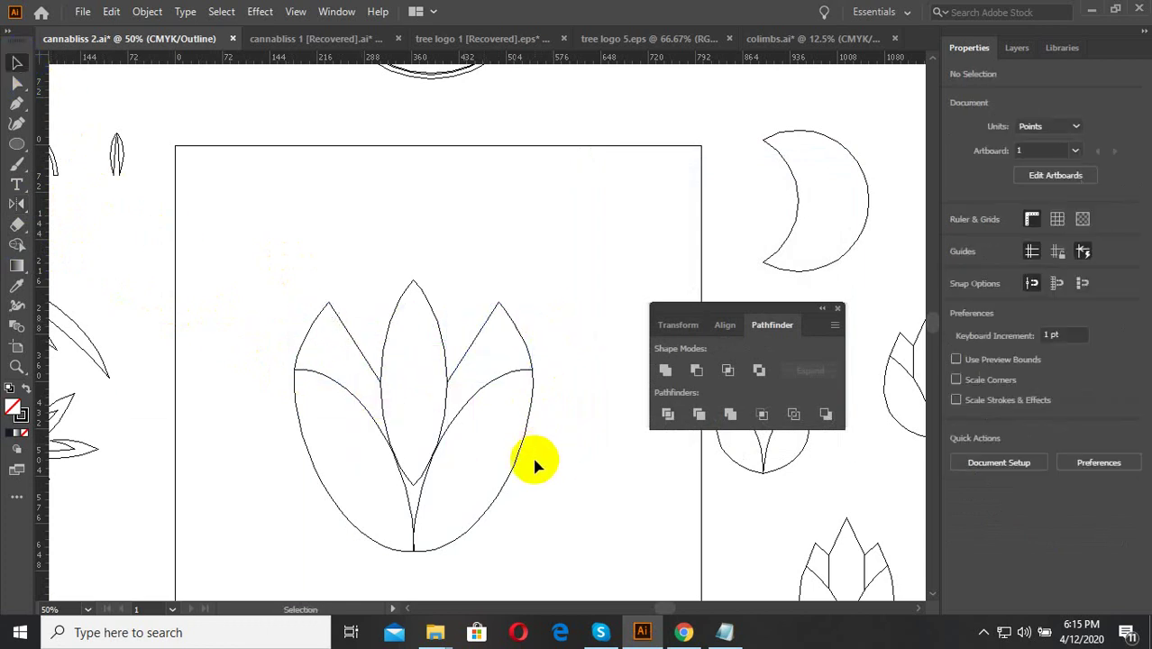
pyautogui.keyDown('alt'); pyautogui.scroll(-1, 528, 475); pyautogui.keyUp('alt')
# Step: Show full strokes and lengthen the tulip's centre petal at both top and bottom
pyautogui.hotkey('ctrl', 'y')
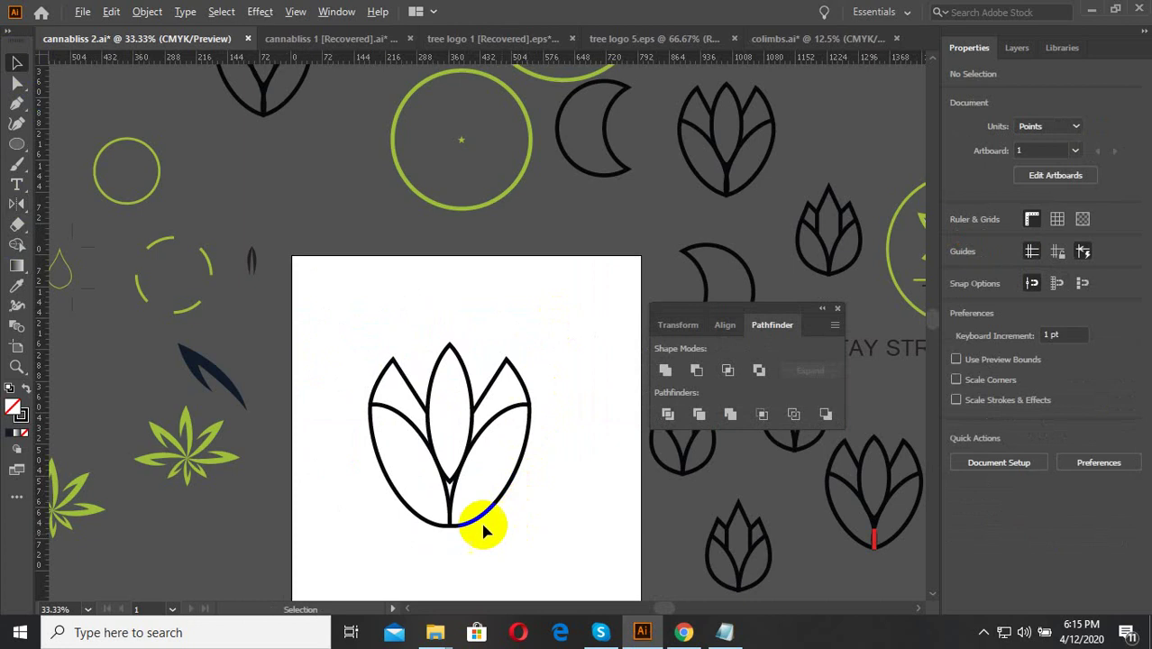
pyautogui.keyDown('alt'); pyautogui.scroll(2, 484, 532); pyautogui.keyUp('alt')
pyautogui.click(481, 204)
pyautogui.keyDown('alt'); pyautogui.scroll(-1, 450, 368); pyautogui.keyUp('alt')
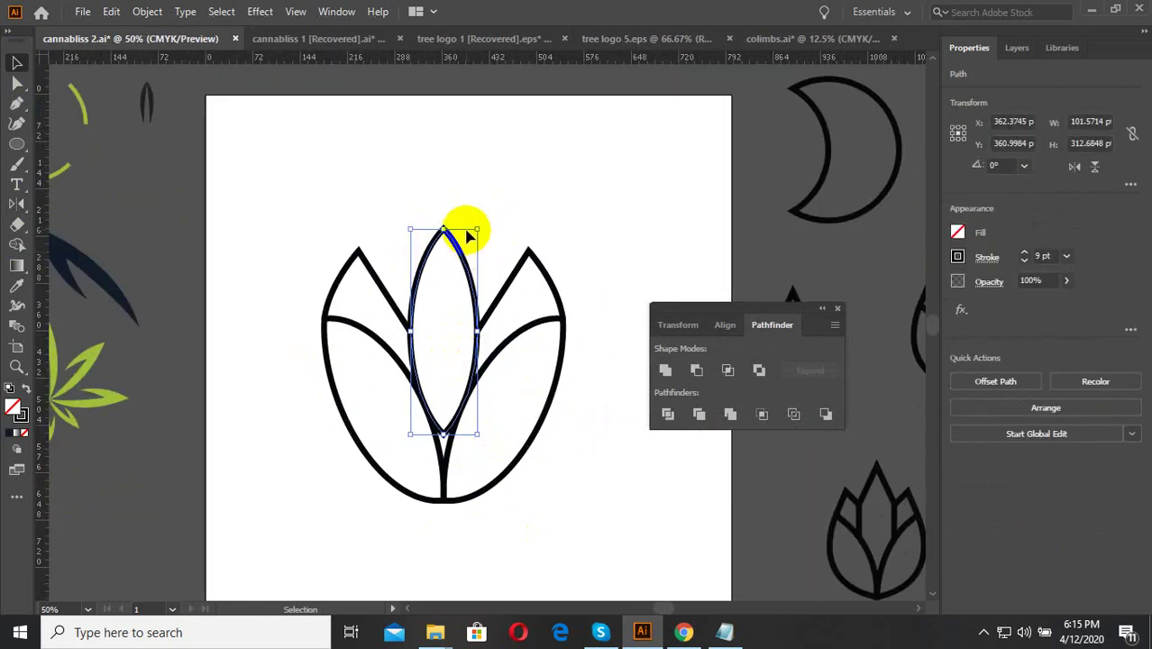
pyautogui.moveTo(444, 227); pyautogui.dragTo(442, 172)
pyautogui.click(497, 188)
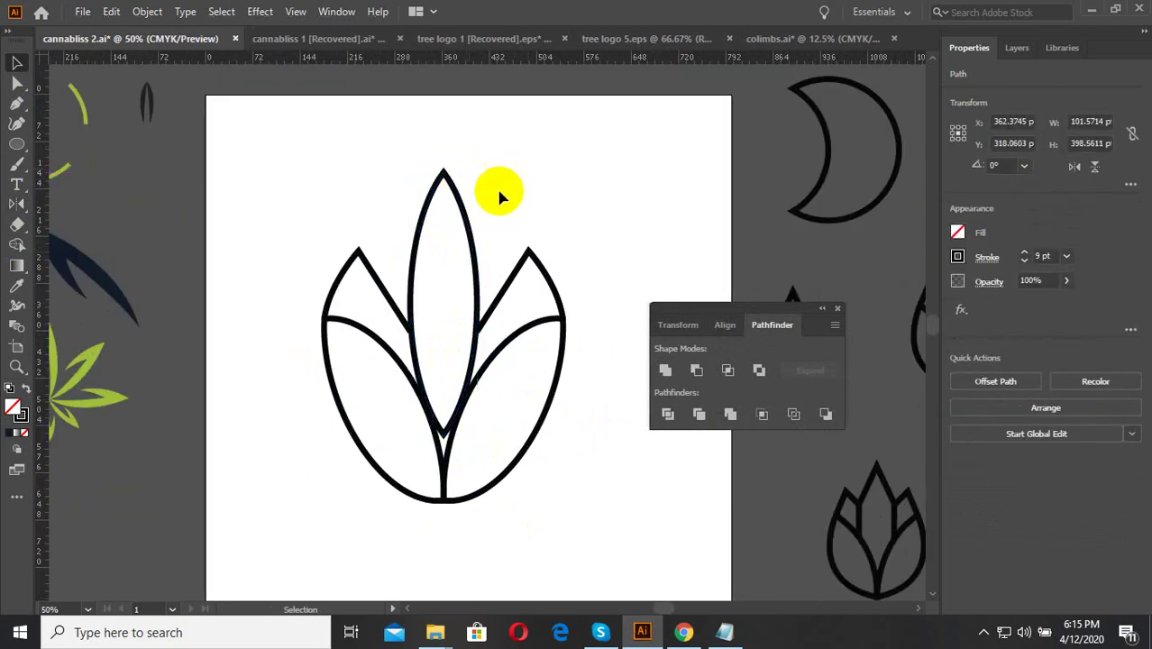
pyautogui.keyDown('alt'); pyautogui.scroll(2, 439, 448); pyautogui.keyUp('alt')
pyautogui.click(459, 446)
pyautogui.moveTo(460, 459); pyautogui.dragTo(459, 472)
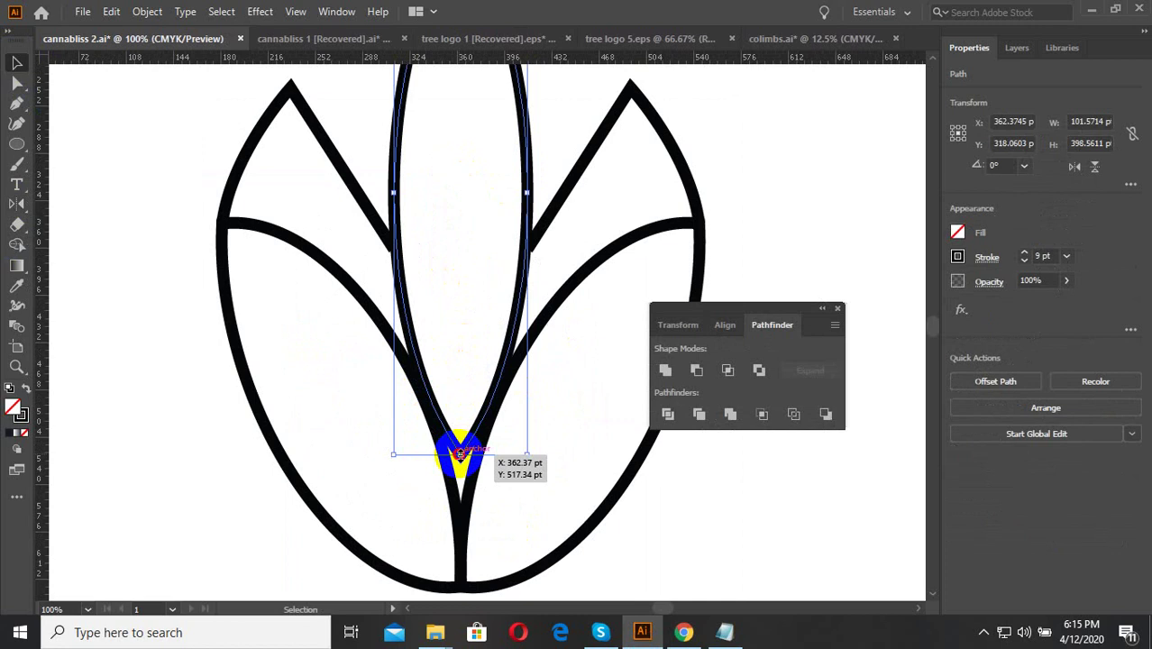
pyautogui.moveTo(460, 468); pyautogui.dragTo(461, 473)
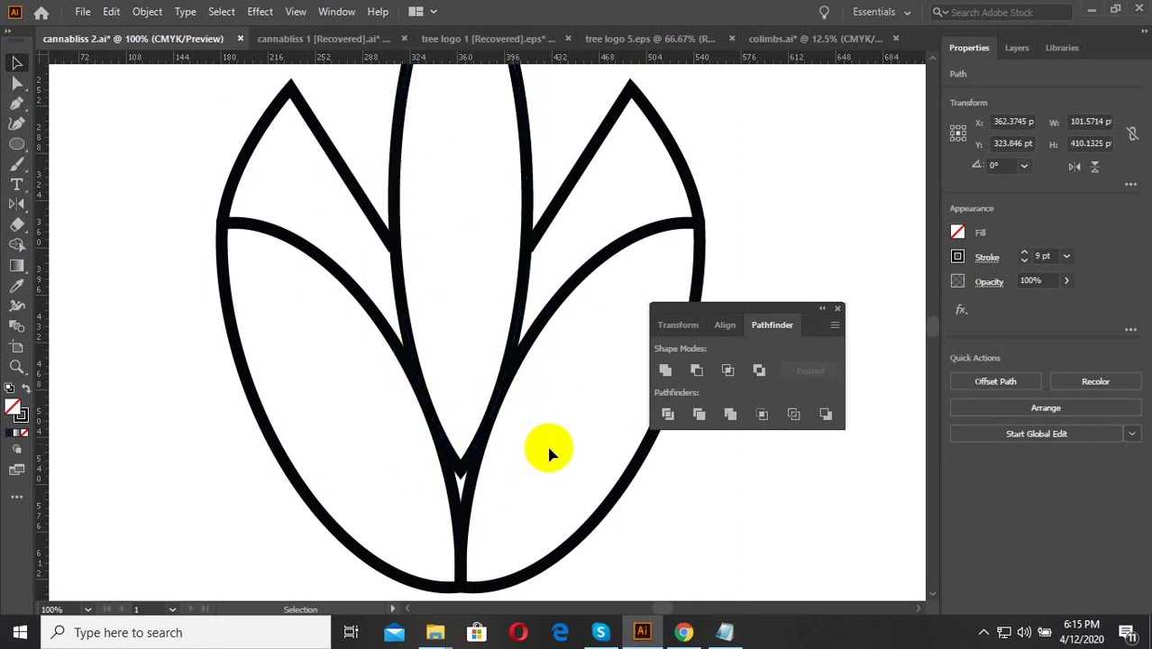
pyautogui.click(546, 442)
# Step: Raise the tip of the left pointed leaf so it peaks higher
pyautogui.hotkey('ctrl', '-')
pyautogui.hotkey('ctrl', '-')
pyautogui.hotkey('ctrl', '-')
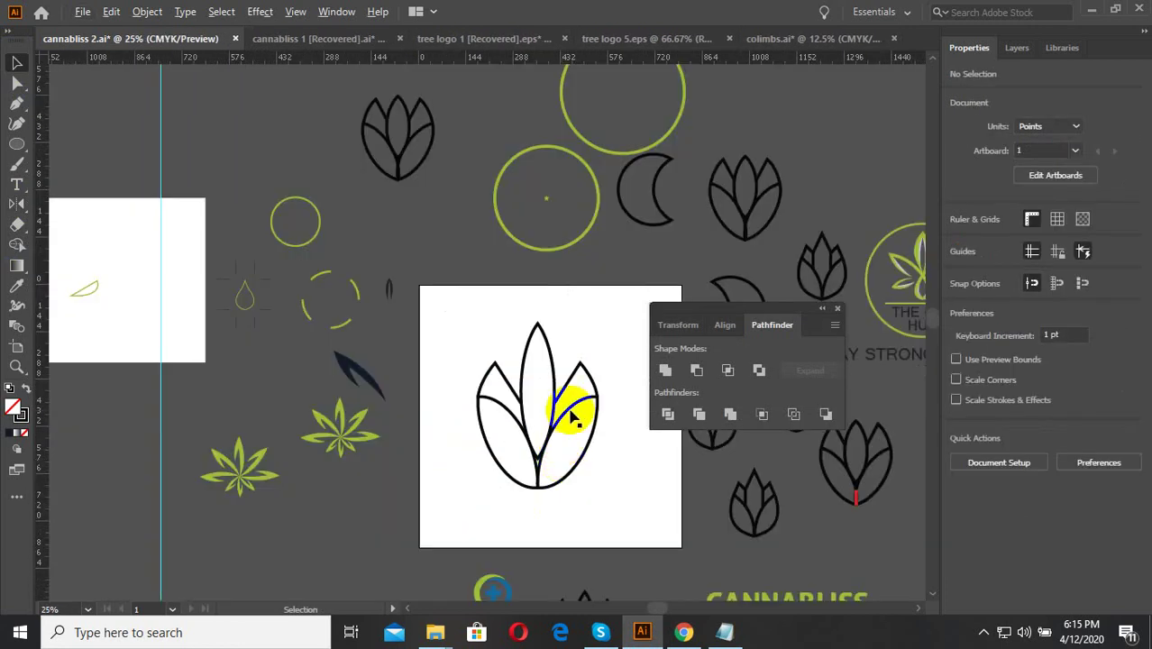
pyautogui.keyDown('alt'); pyautogui.scroll(2, 586, 397); pyautogui.keyUp('alt')
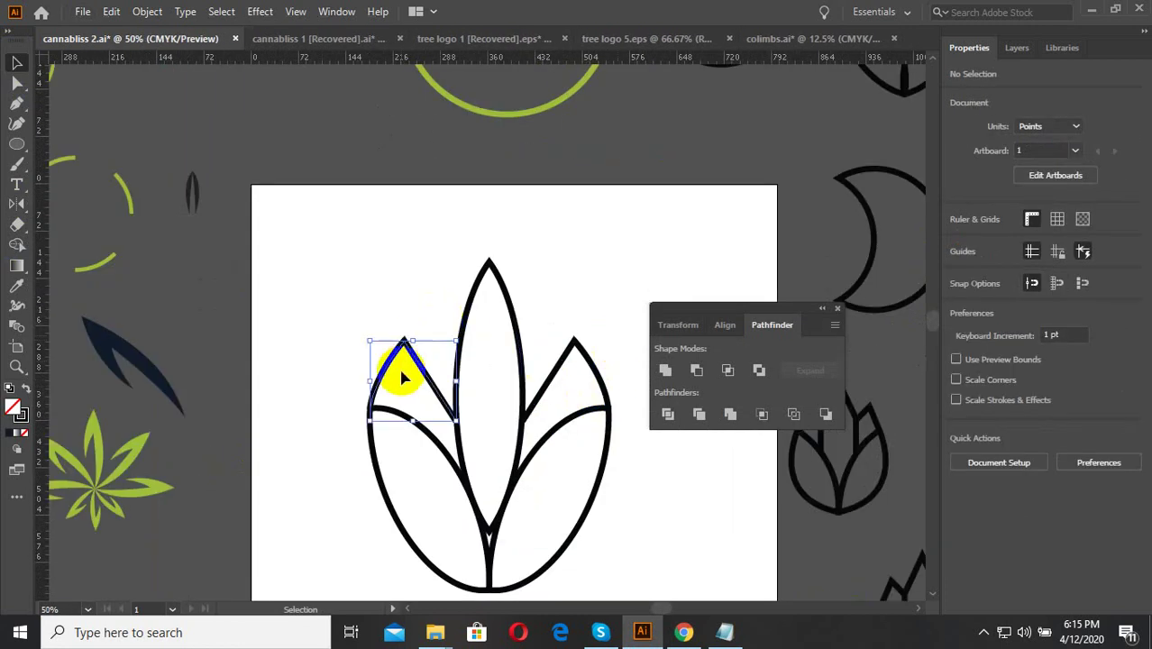
pyautogui.keyDown('alt'); pyautogui.scroll(2, 450, 411); pyautogui.keyUp('alt')
pyautogui.moveTo(380, 260); pyautogui.dragTo(378, 230)
pyautogui.click(371, 361)
pyautogui.keyDown('alt'); pyautogui.scroll(-2, 369, 420); pyautogui.keyUp('alt')
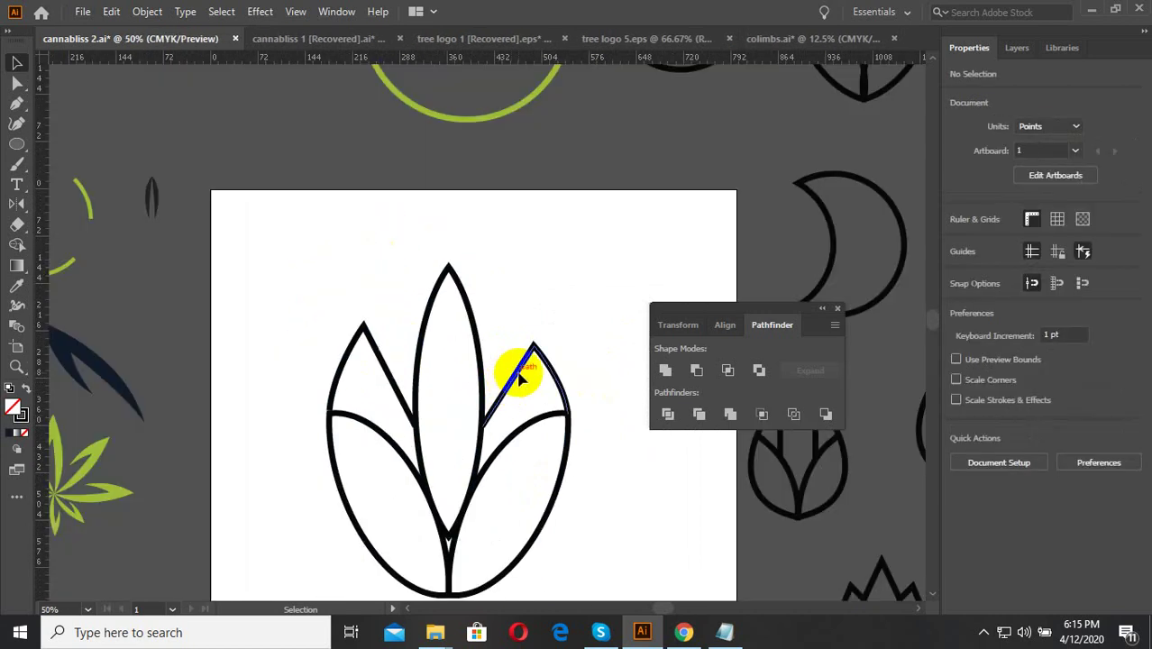
# Step: Delete the right pointed leaf piece and shorten the centre petal from its tip
pyautogui.click(500, 379)
pyautogui.press('Delete')
pyautogui.click(450, 312)
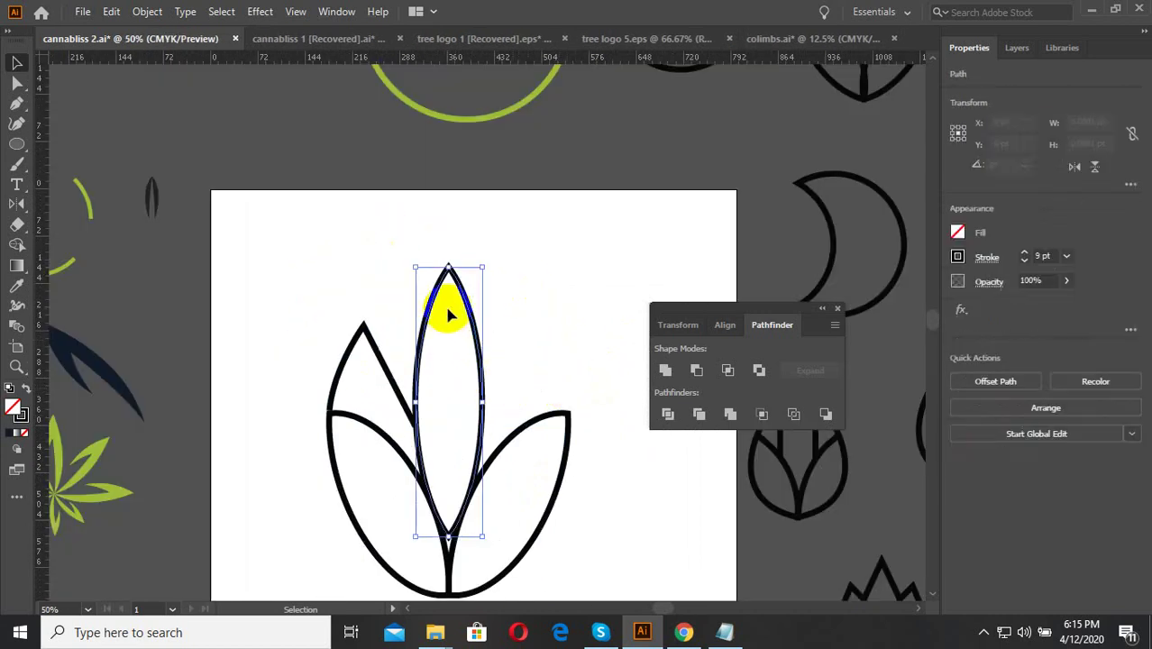
pyautogui.moveTo(449, 267); pyautogui.dragTo(449, 295)
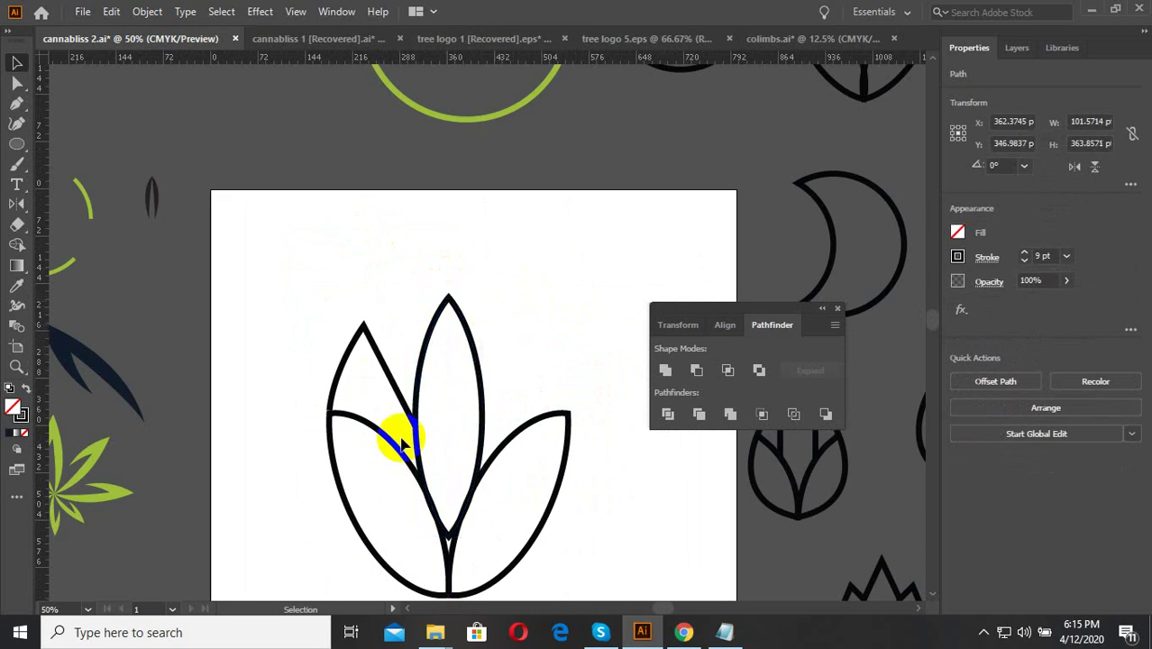
pyautogui.click(374, 391)
pyautogui.click(329, 429)
pyautogui.keyDown('alt'); pyautogui.scroll(3, 326, 427); pyautogui.keyUp('alt')
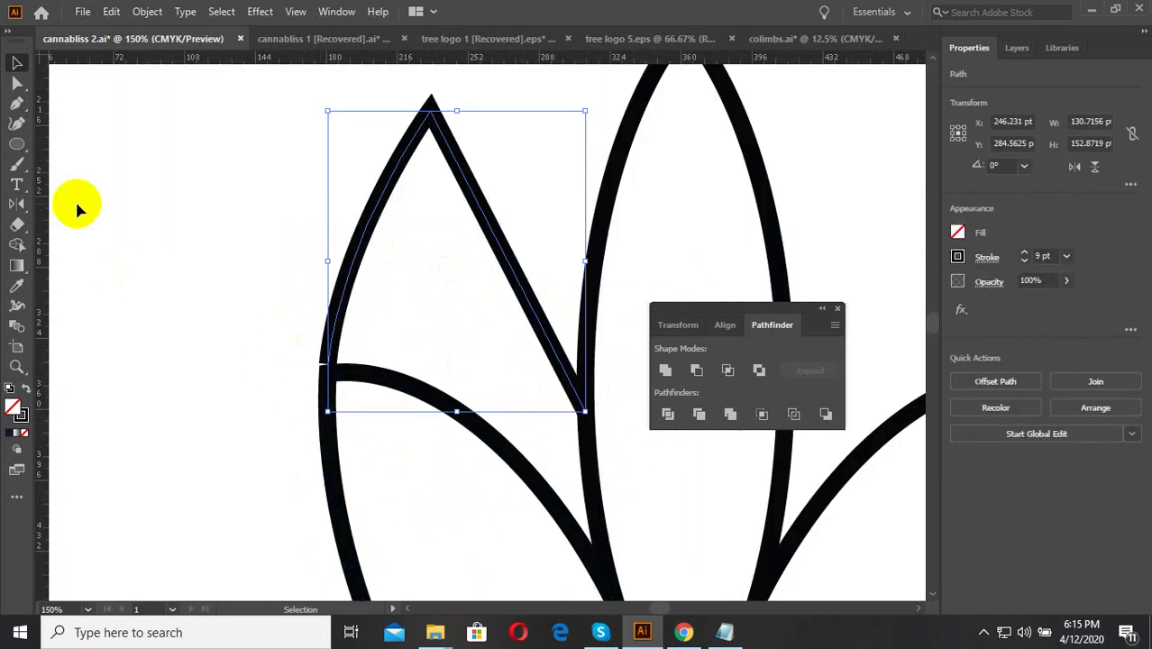
# Step: In Outline view, snap the left leaf tip's lower anchor onto the petal corner (X 180.49, Y 340.13 pt)
pyautogui.keyDown('alt'); pyautogui.scroll(2, 261, 415); pyautogui.keyUp('alt')
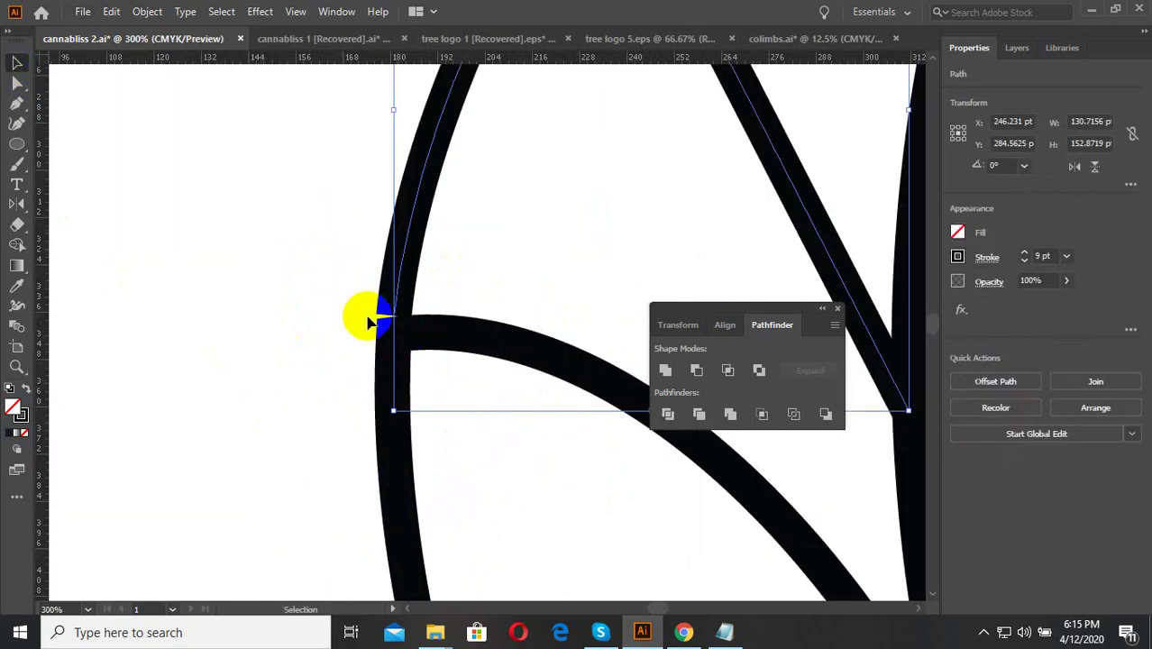
pyautogui.click(16, 82)
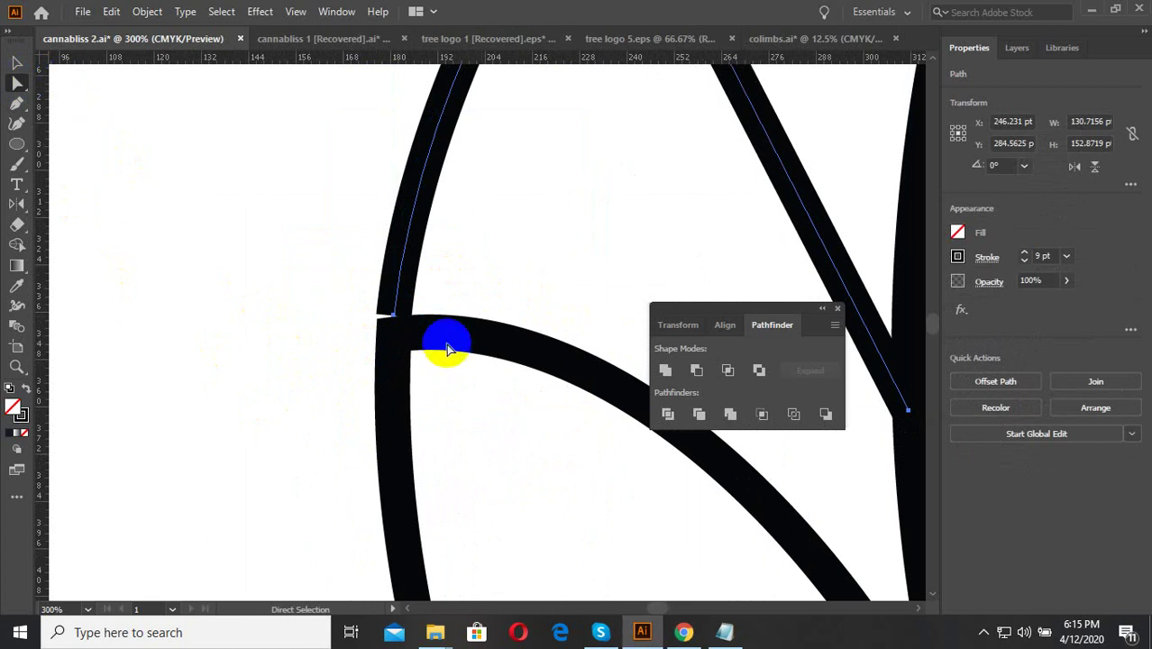
pyautogui.moveTo(394, 316); pyautogui.dragTo(395, 332)
pyautogui.click(435, 389)
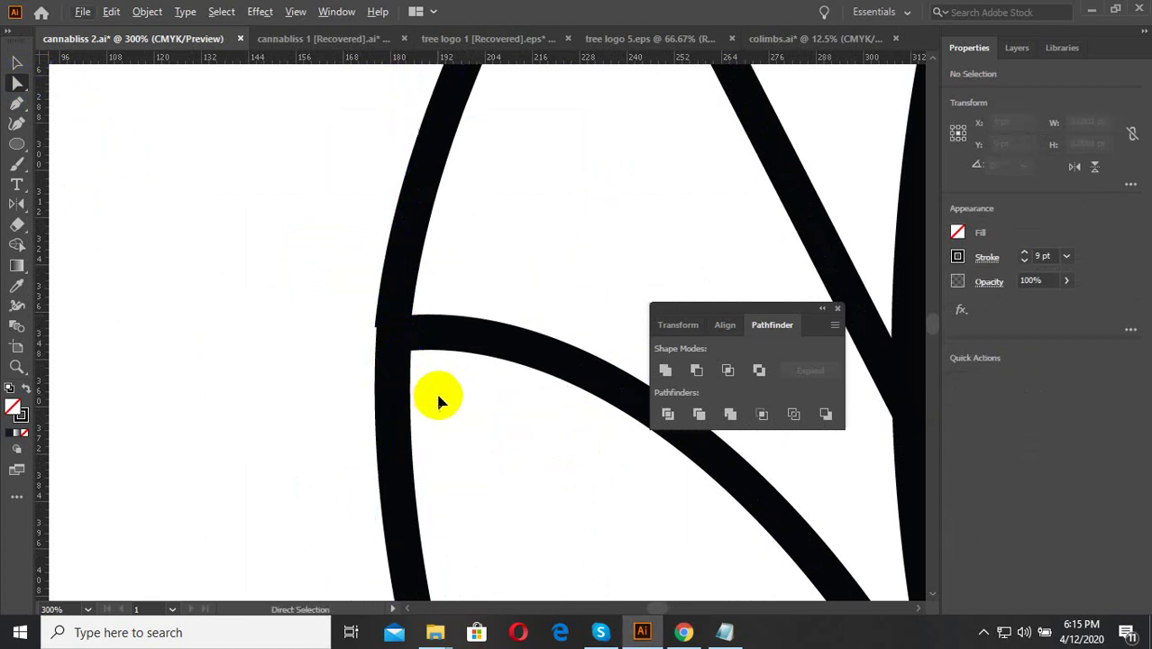
pyautogui.hotkey('ctrl', 'y')
pyautogui.scroll(5, 394, 327)
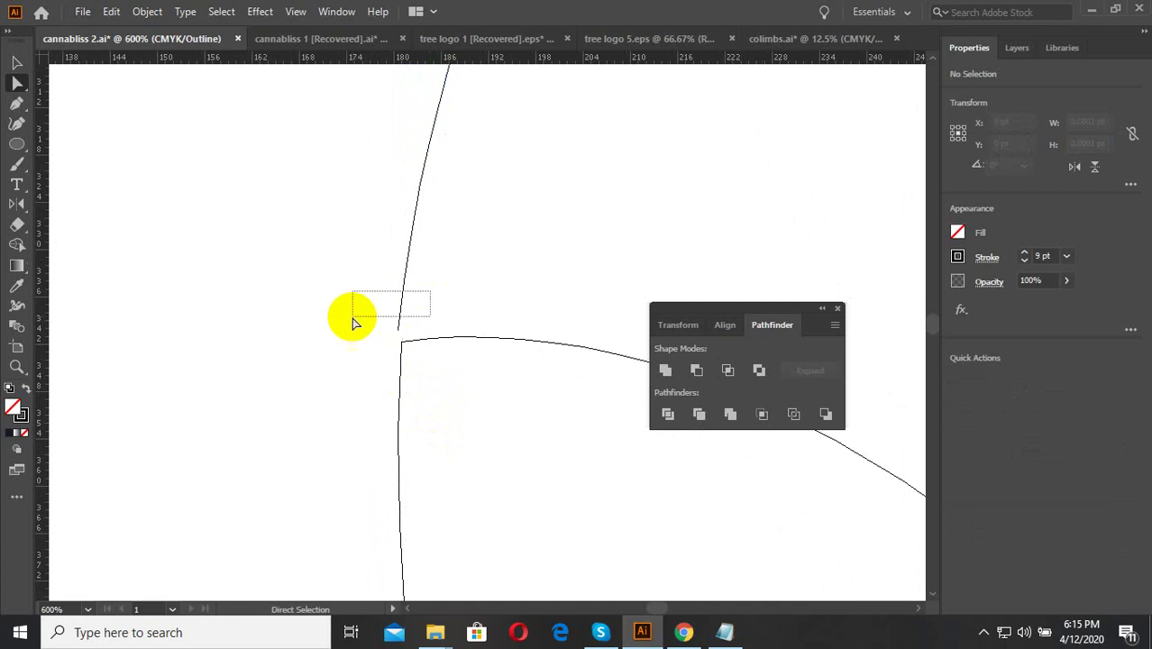
pyautogui.click(417, 336)
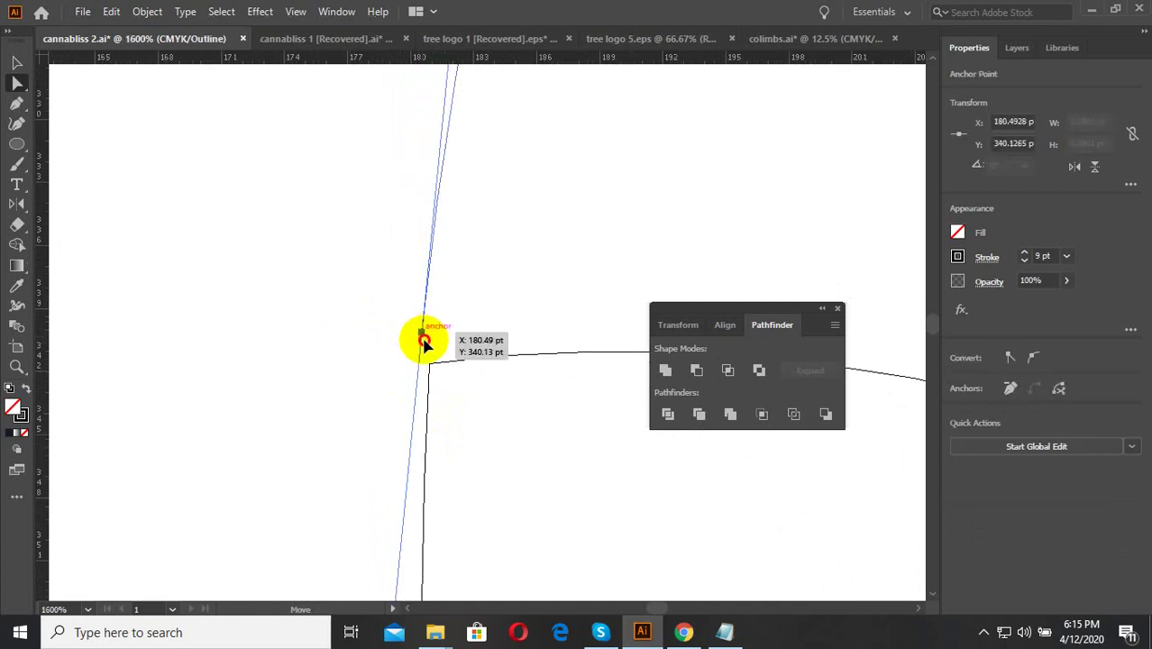
pyautogui.moveTo(422, 335); pyautogui.dragTo(430, 365)
pyautogui.scroll(-3, 430, 365)
# Step: Make a vertically reflected copy of the left pointed leaf tip
pyautogui.scroll(-3, 358, 456)
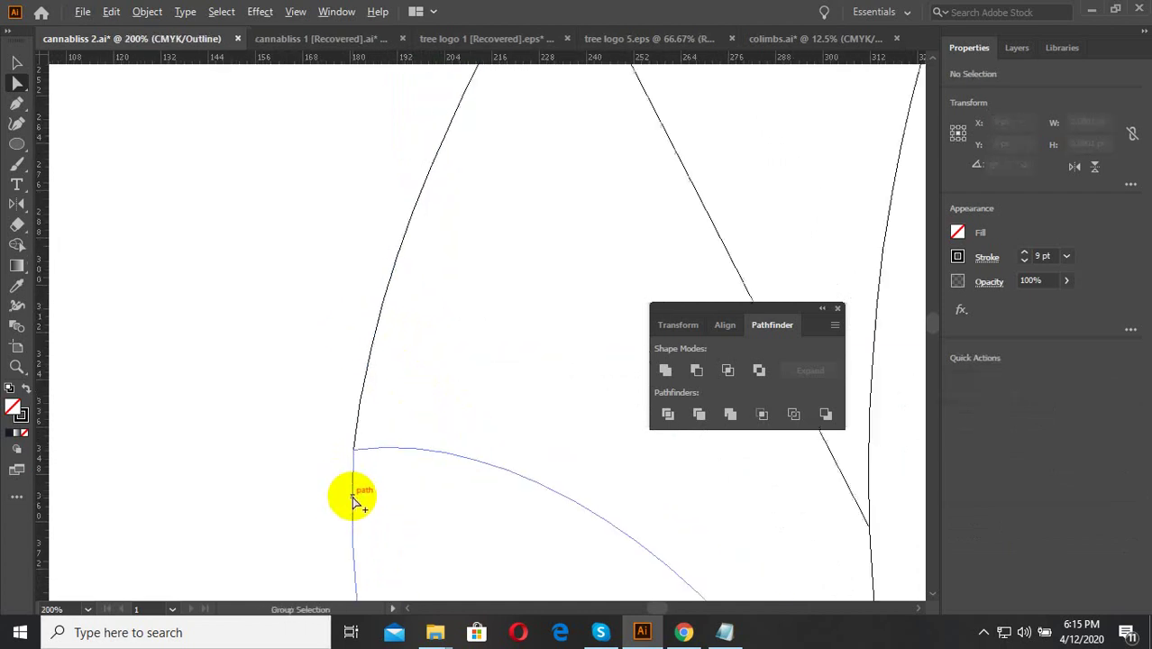
pyautogui.scroll(-2, 357, 494)
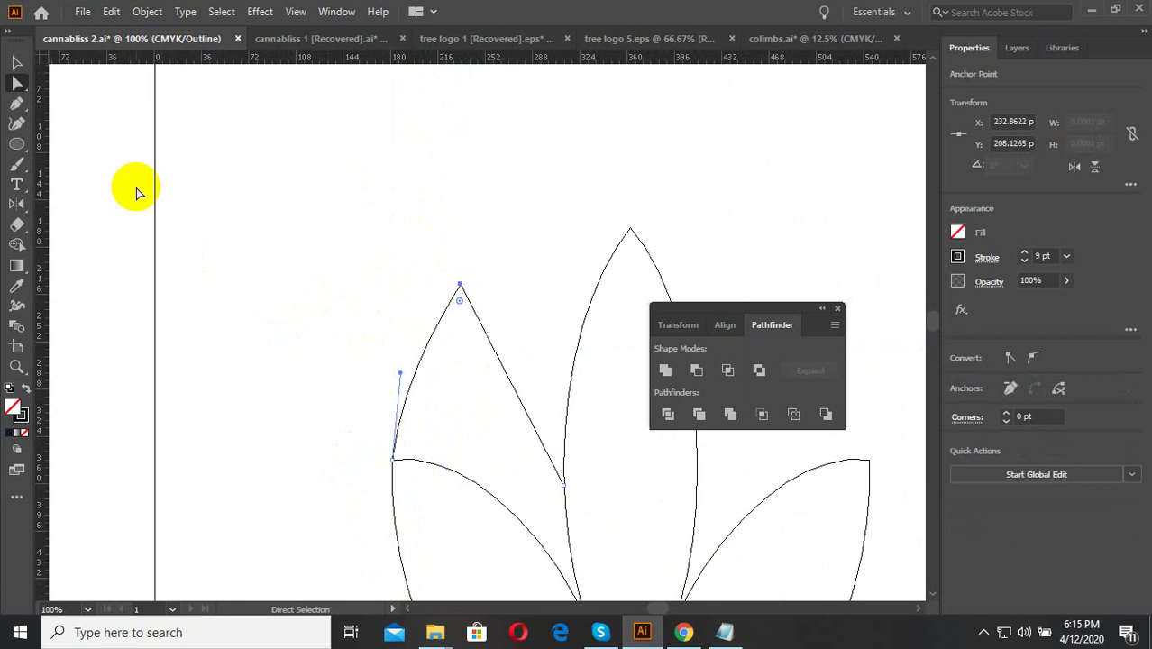
pyautogui.click(16, 62)
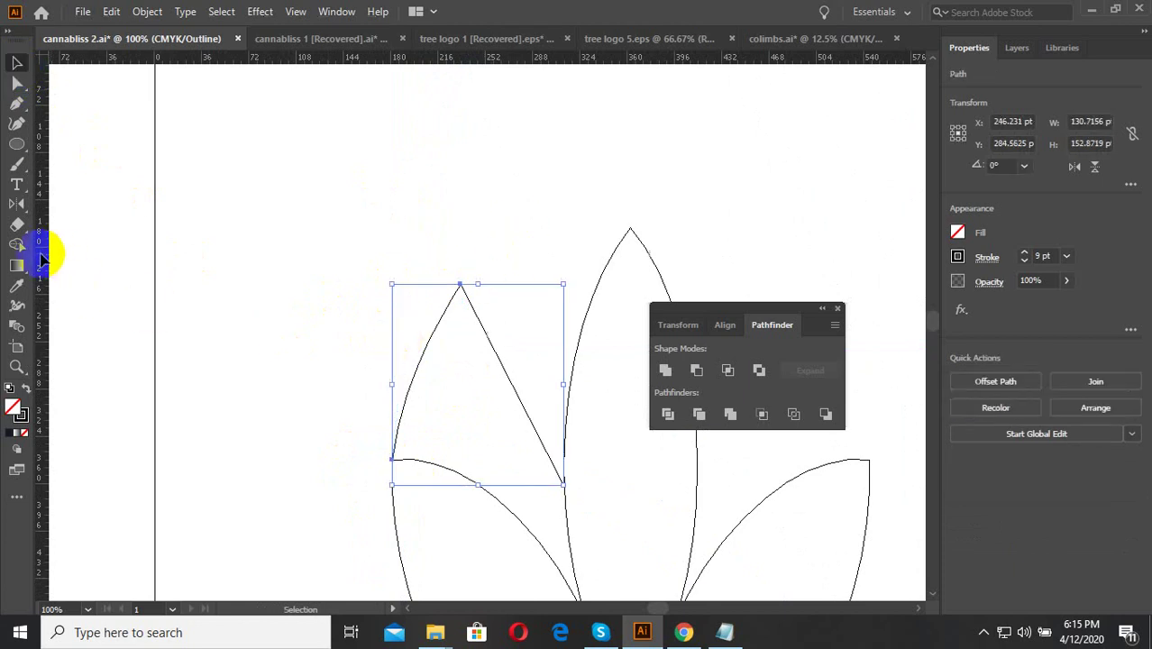
pyautogui.doubleClick(18, 208)
pyautogui.click(591, 422)
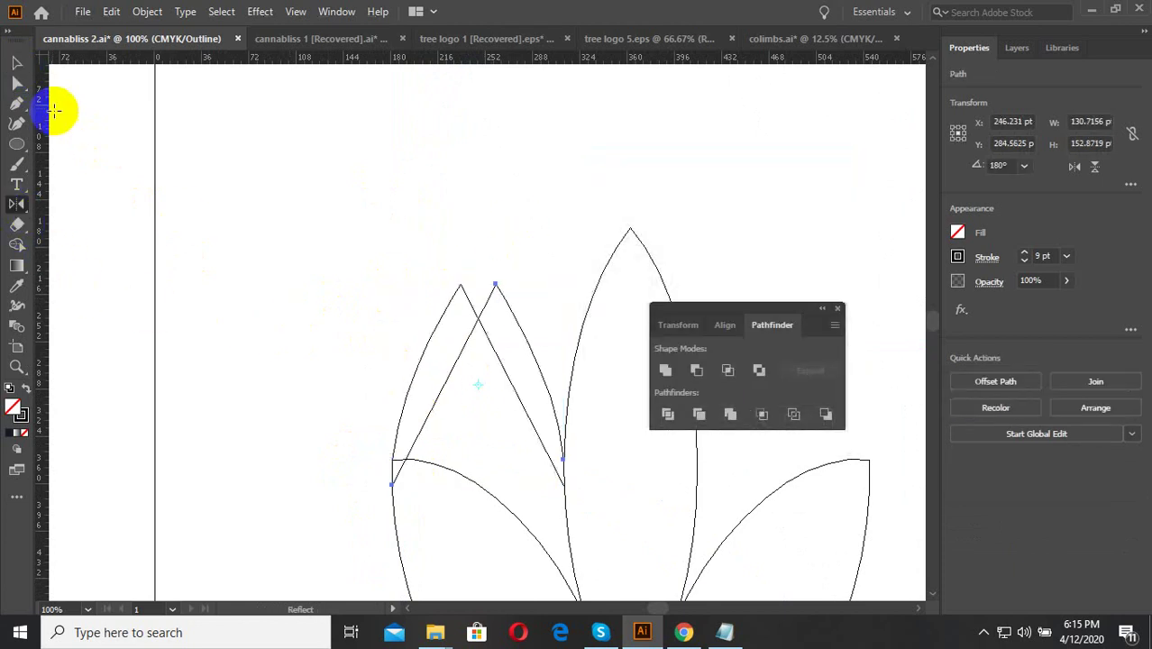
pyautogui.click(16, 62)
# Step: Move the mirrored copy onto the right leaf, at about X 427.73 pt
pyautogui.scroll(-3, 450, 417)
pyautogui.scroll(3, 402, 396)
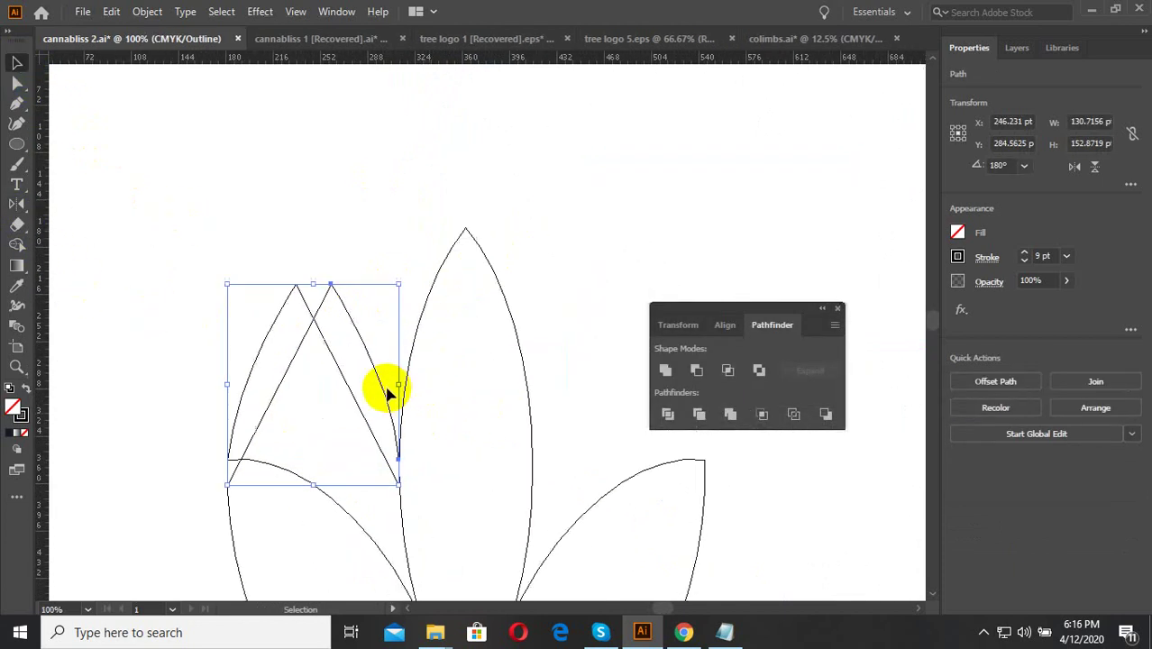
pyautogui.moveTo(388, 390); pyautogui.dragTo(630, 399)
pyautogui.scroll(-1, 664, 494)
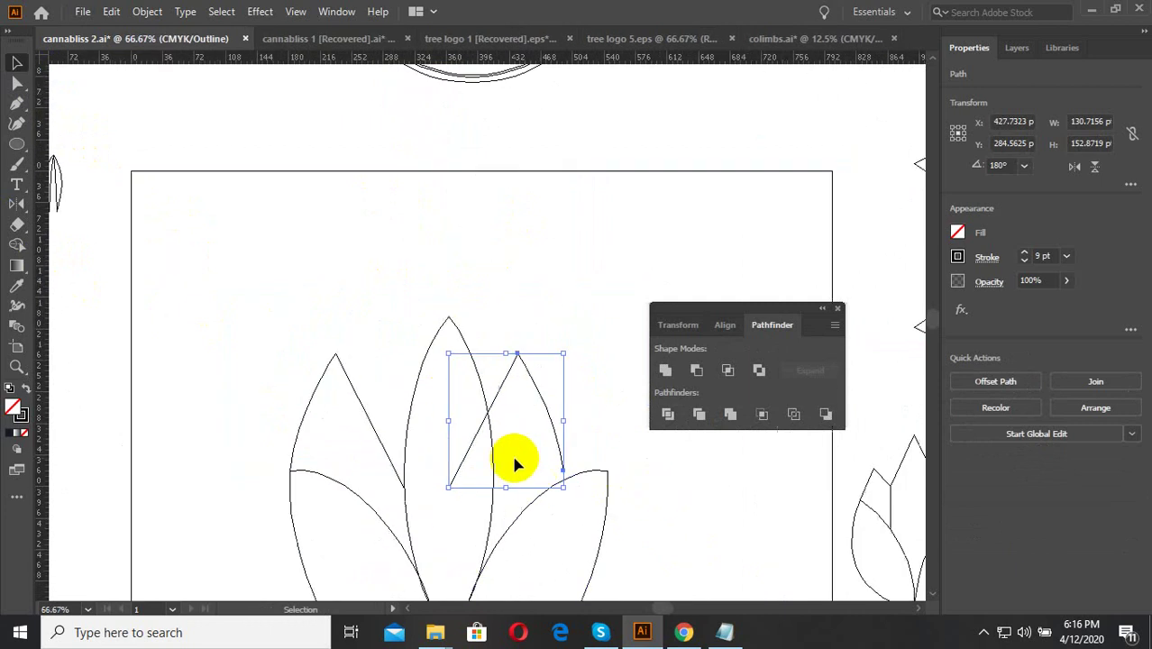
pyautogui.moveTo(561, 462); pyautogui.dragTo(622, 462)
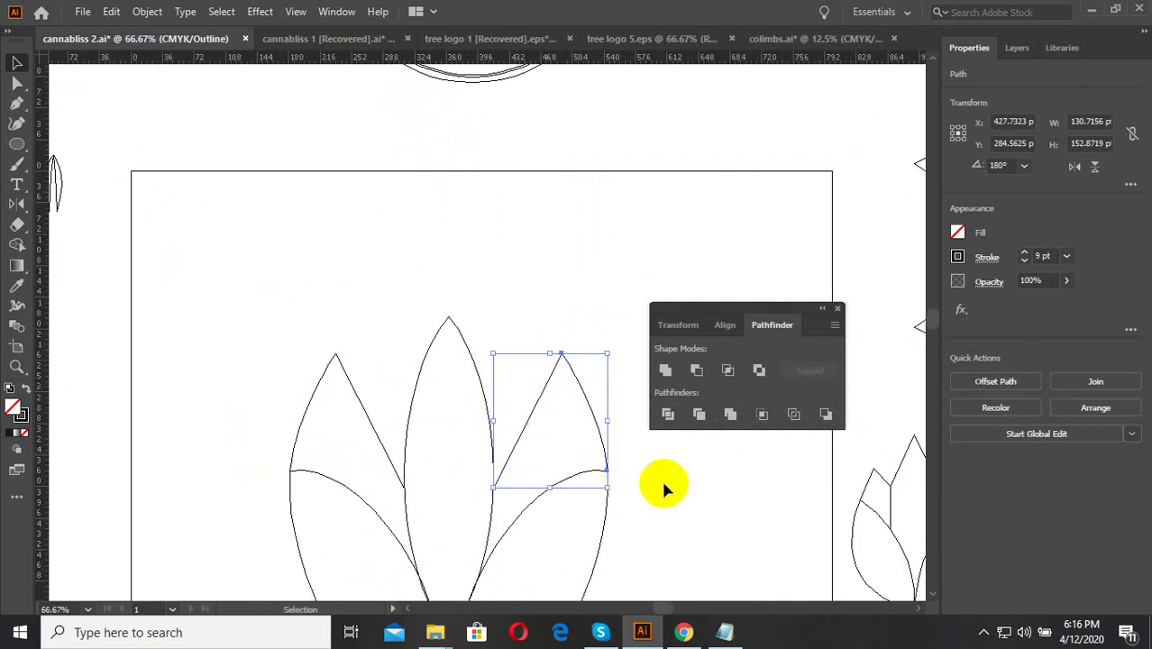
pyautogui.click(661, 477)
pyautogui.scroll(-1, 661, 478)
# Step: Return to Preview and select the central stem's anchor points with Direct Selection
pyautogui.hotkey('ctrl', 'y')
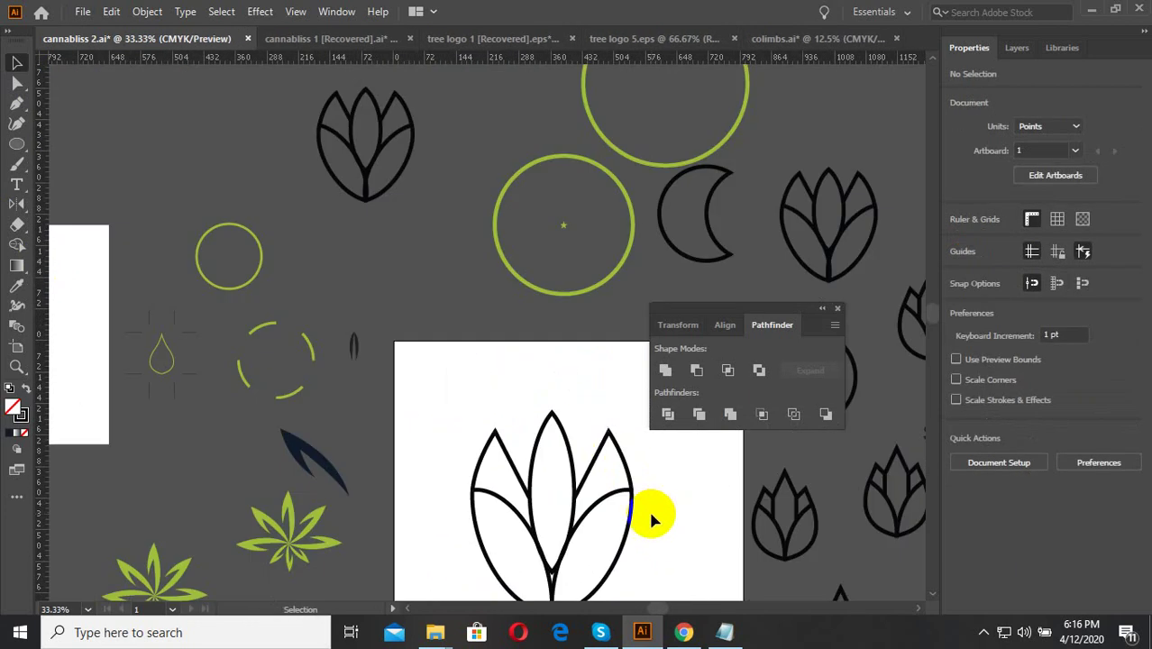
pyautogui.scroll(-1, 489, 398)
pyautogui.scroll(1, 522, 515)
pyautogui.scroll(1, 541, 486)
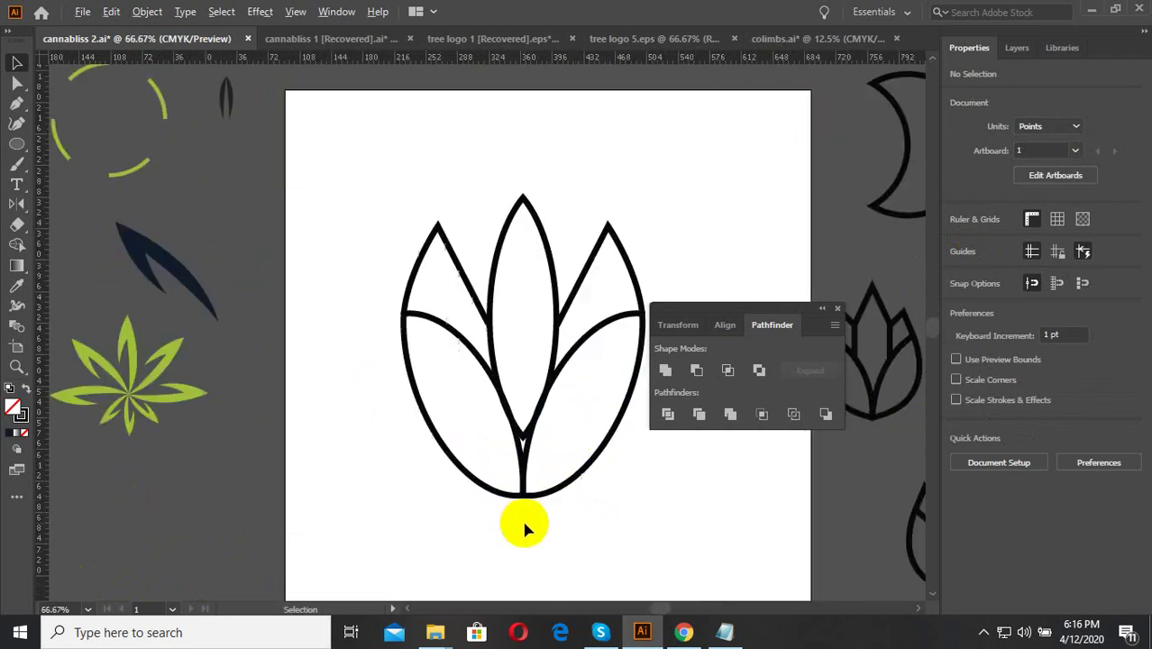
pyautogui.scroll(1, 522, 456)
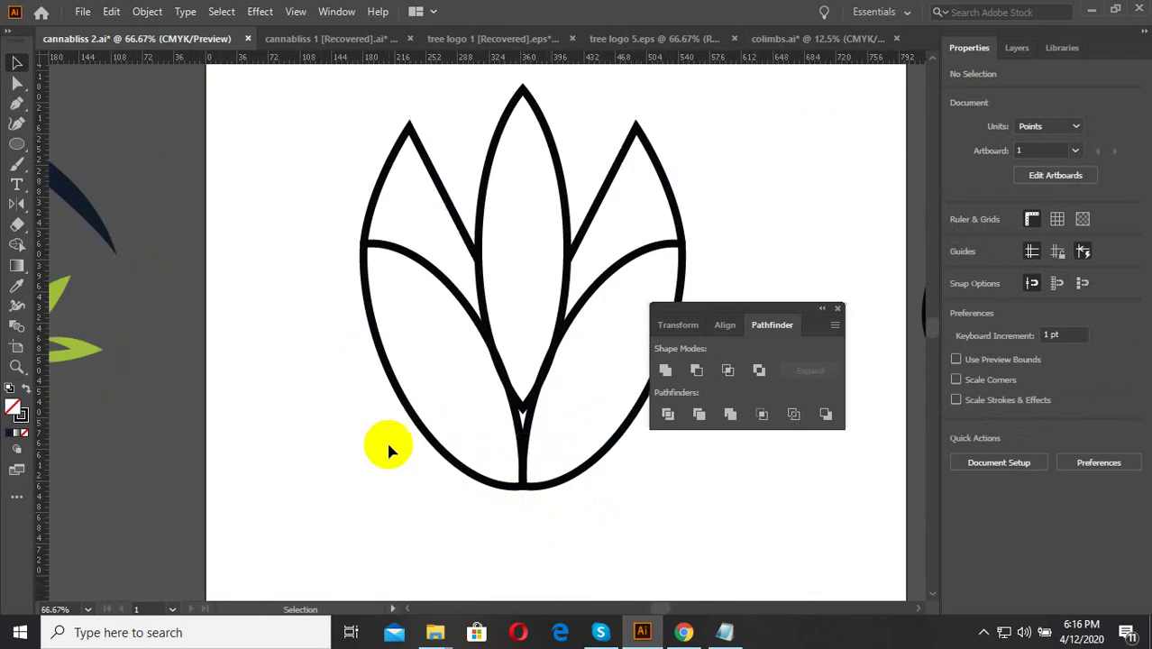
pyautogui.click(18, 88)
pyautogui.scroll(3, 528, 351)
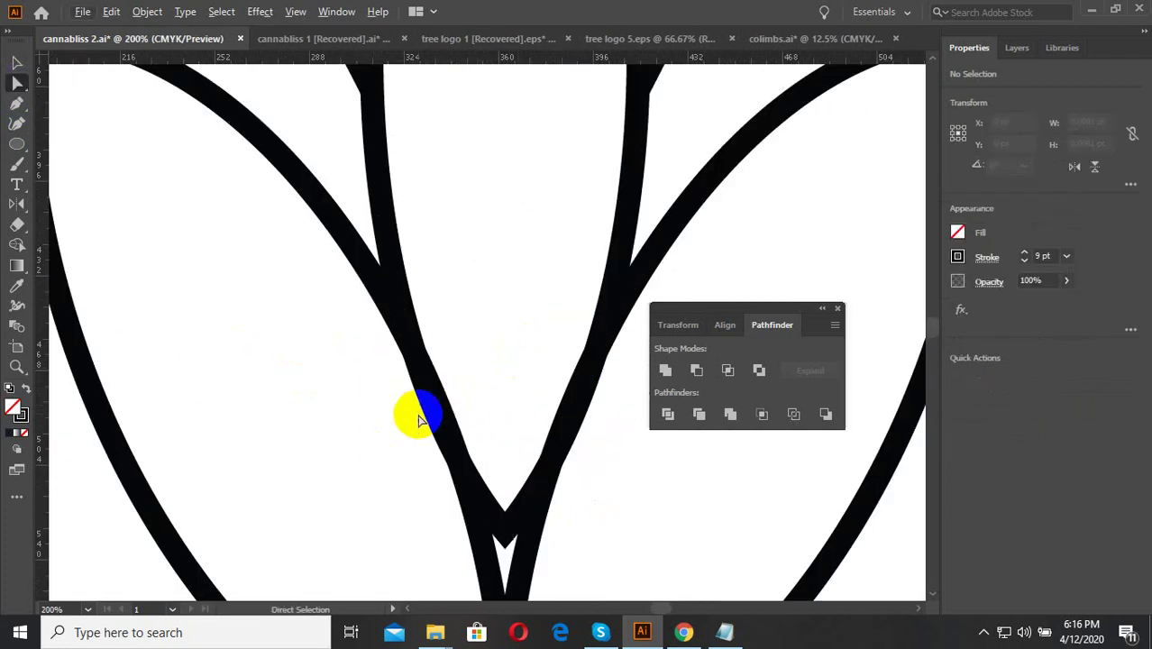
pyautogui.click(417, 385)
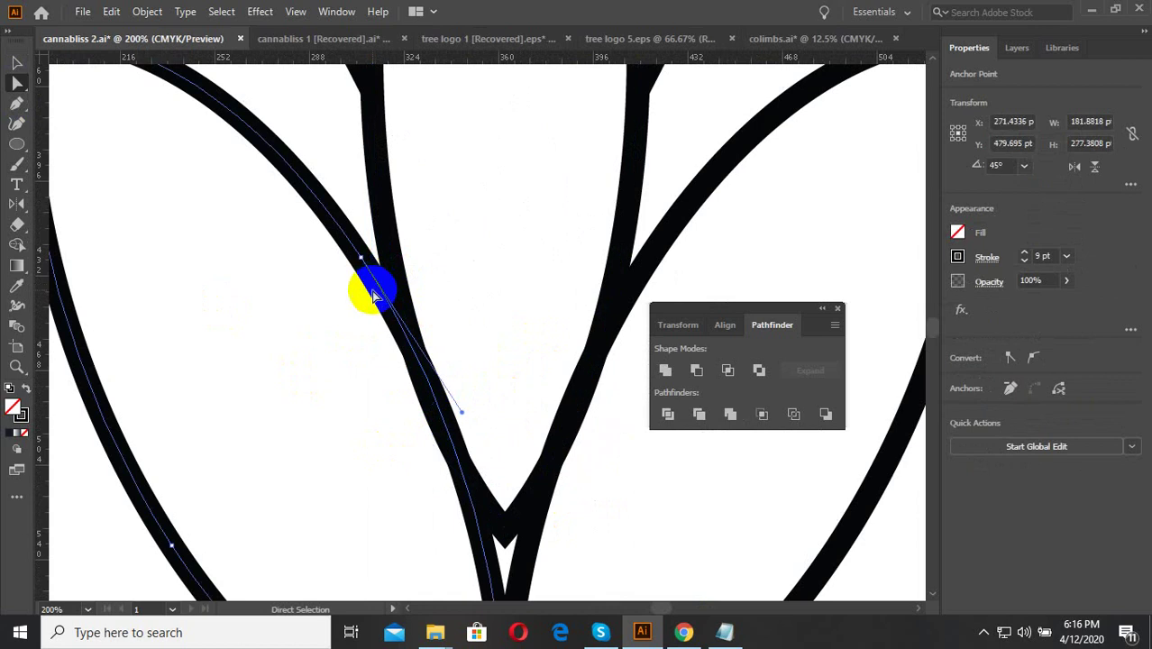
pyautogui.click(437, 262)
pyautogui.click(385, 226)
pyautogui.click(471, 518)
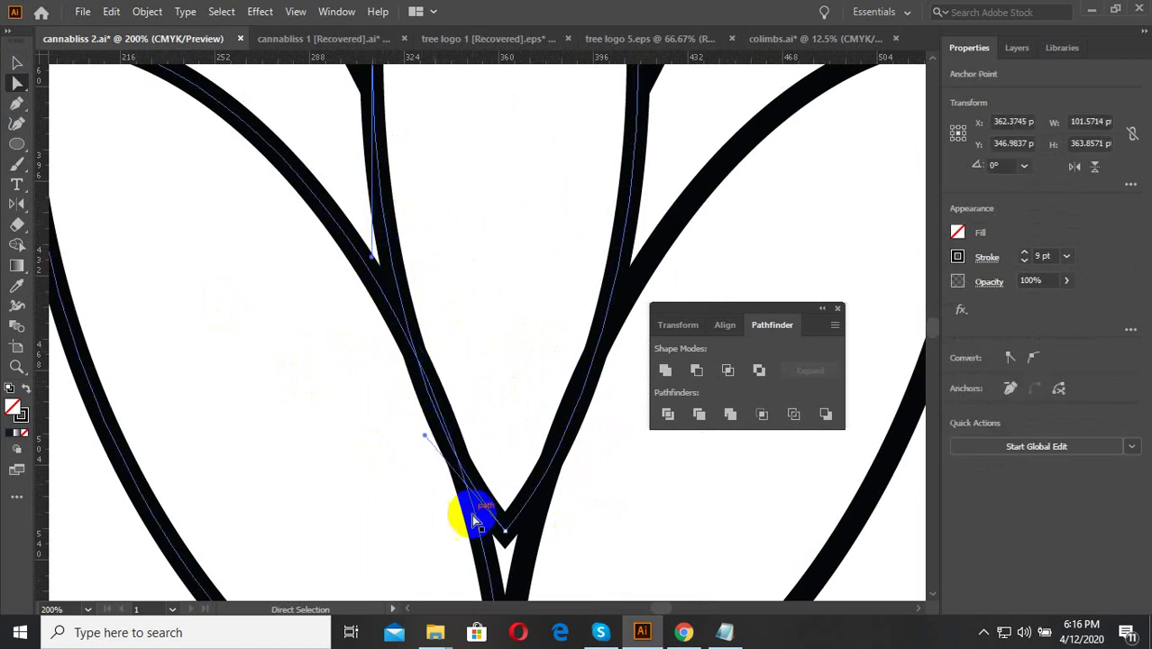
# Step: Raise the stem's bottom point slightly, shortening the centre petal to about 355.8 pt
pyautogui.click(16, 62)
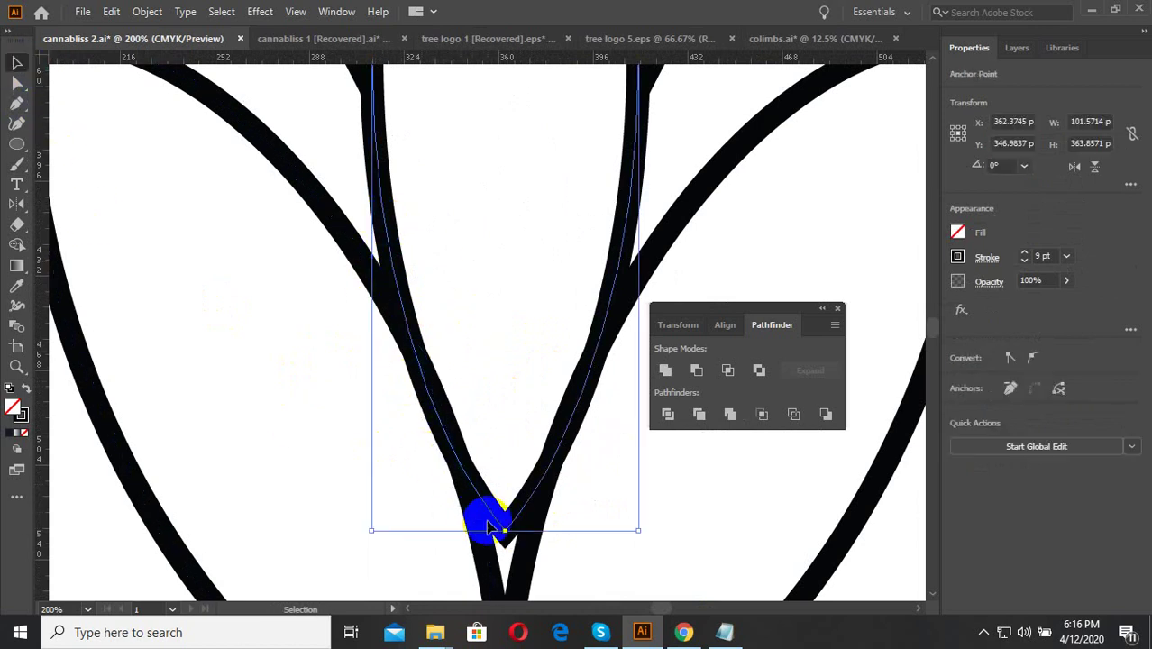
pyautogui.moveTo(507, 532); pyautogui.dragTo(506, 517)
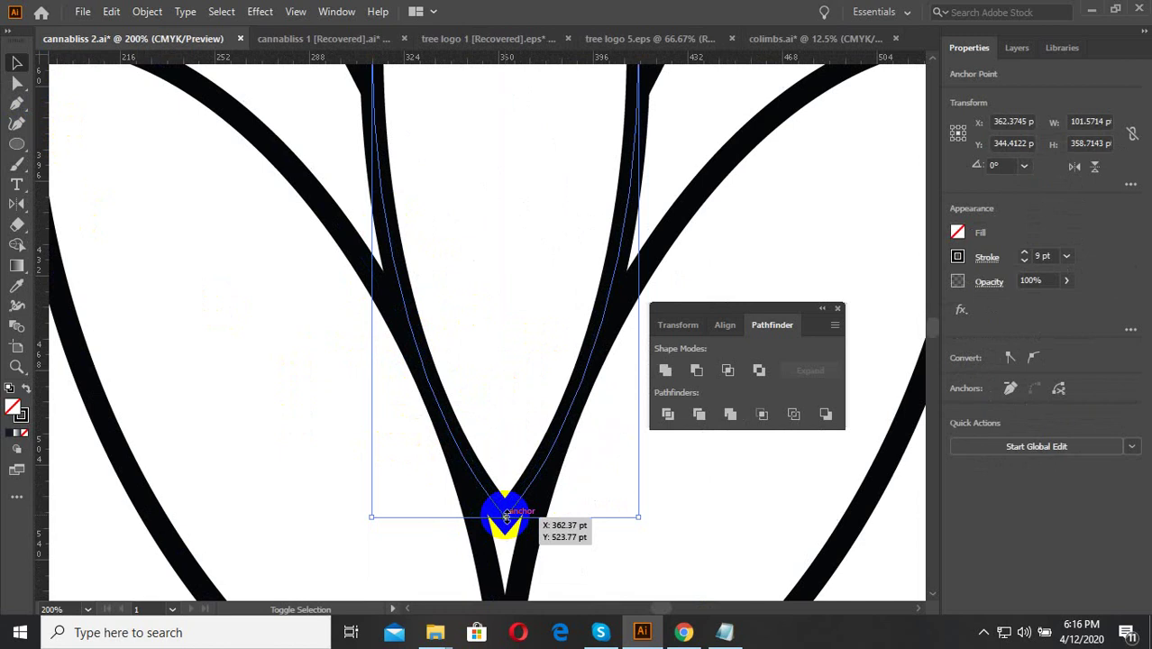
pyautogui.moveTo(505, 513); pyautogui.dragTo(501, 502)
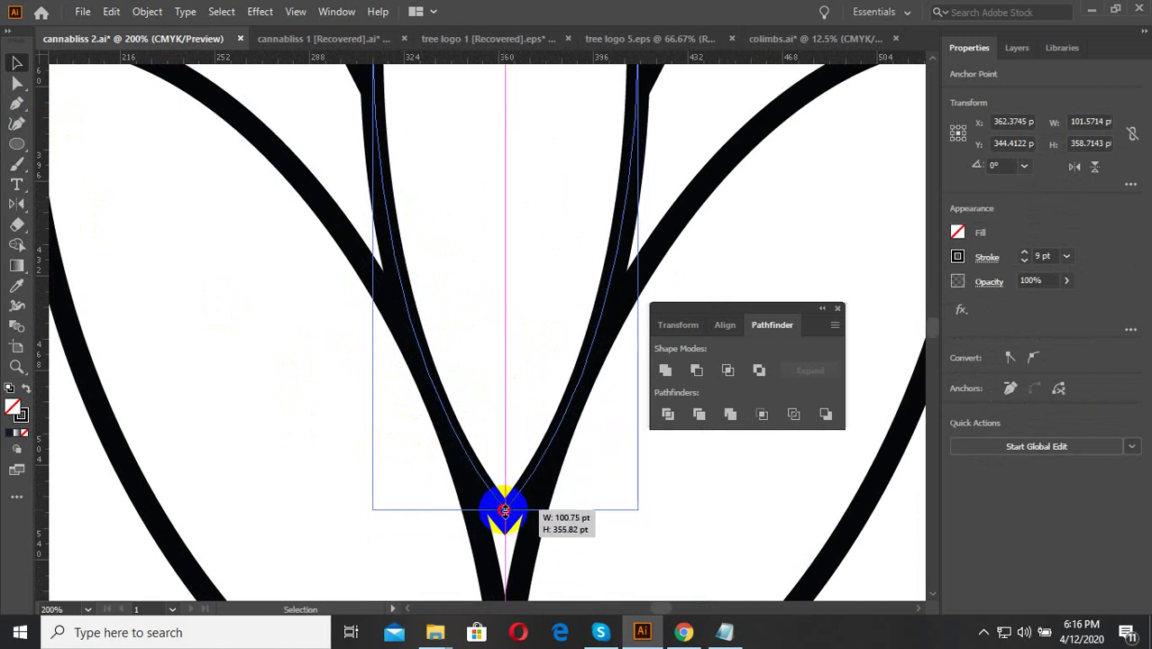
pyautogui.hotkey('ctrl', '-')
pyautogui.click(489, 442)
pyautogui.hotkey('ctrl', '+')
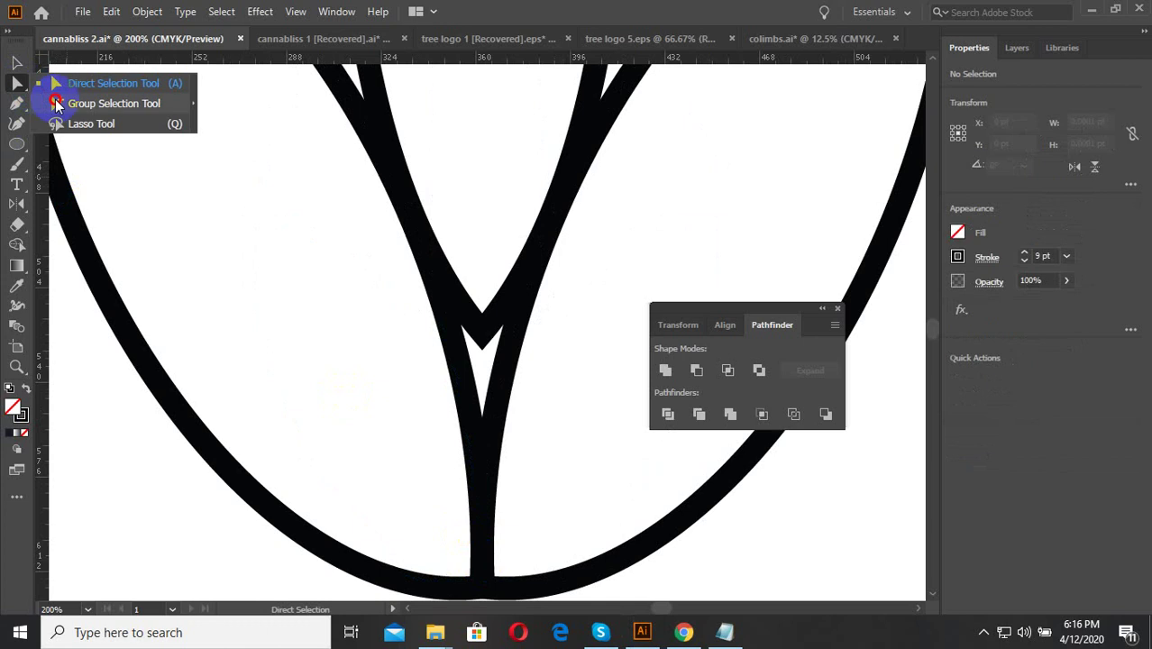
# Step: Draw a closed Pen wedge covering the gap at the stem fork
pyautogui.moveTo(17, 84)
pyautogui.mouseDown()
pyautogui.moveTo(54, 120)
pyautogui.moveTo(38, 151)
pyautogui.moveTo(58, 146)
pyautogui.mouseUp()
pyautogui.moveTo(448, 304); pyautogui.dragTo(508, 415)
pyautogui.press('Delete')
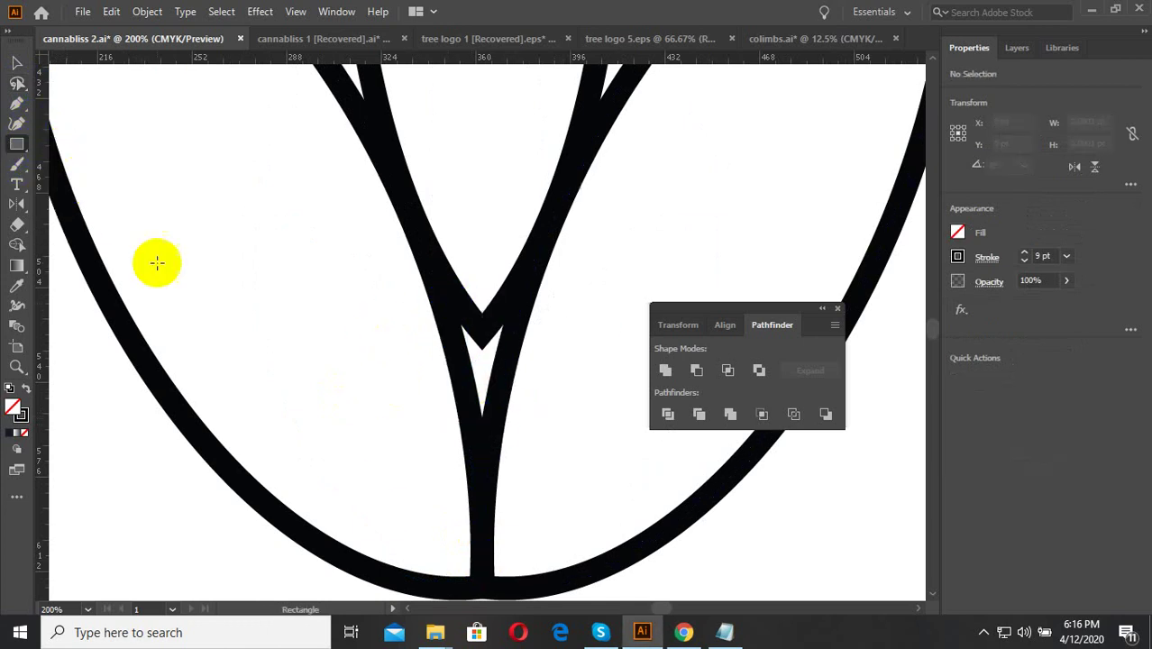
pyautogui.click(17, 103)
pyautogui.click(482, 442)
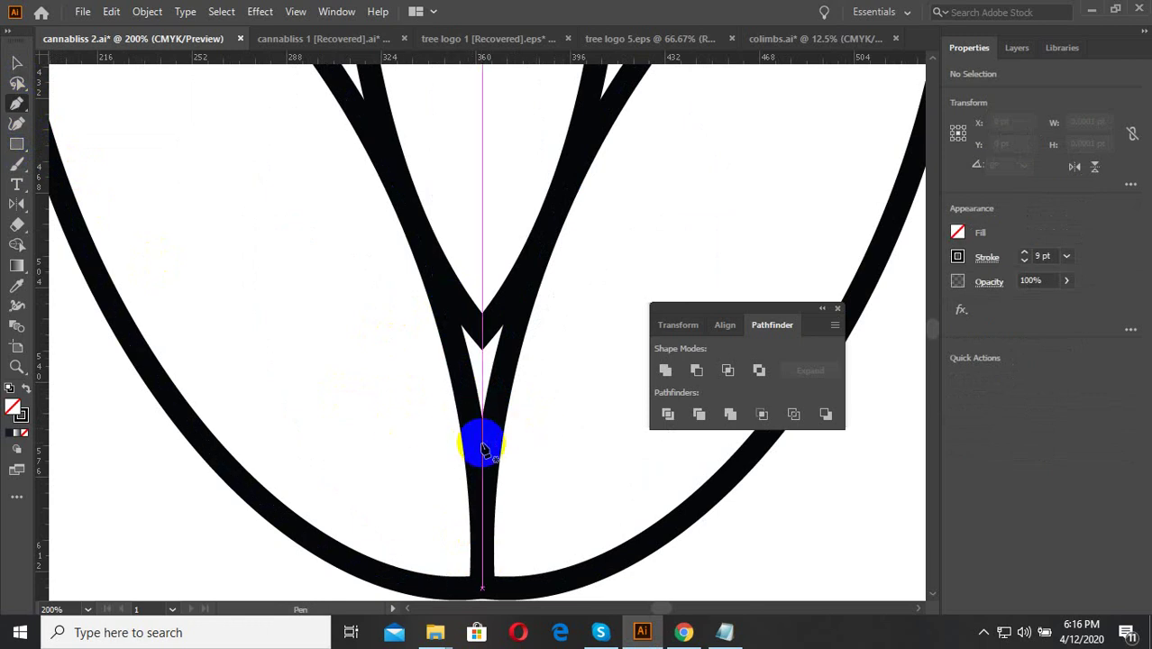
pyautogui.click(448, 307)
pyautogui.moveTo(487, 321); pyautogui.dragTo(527, 309)
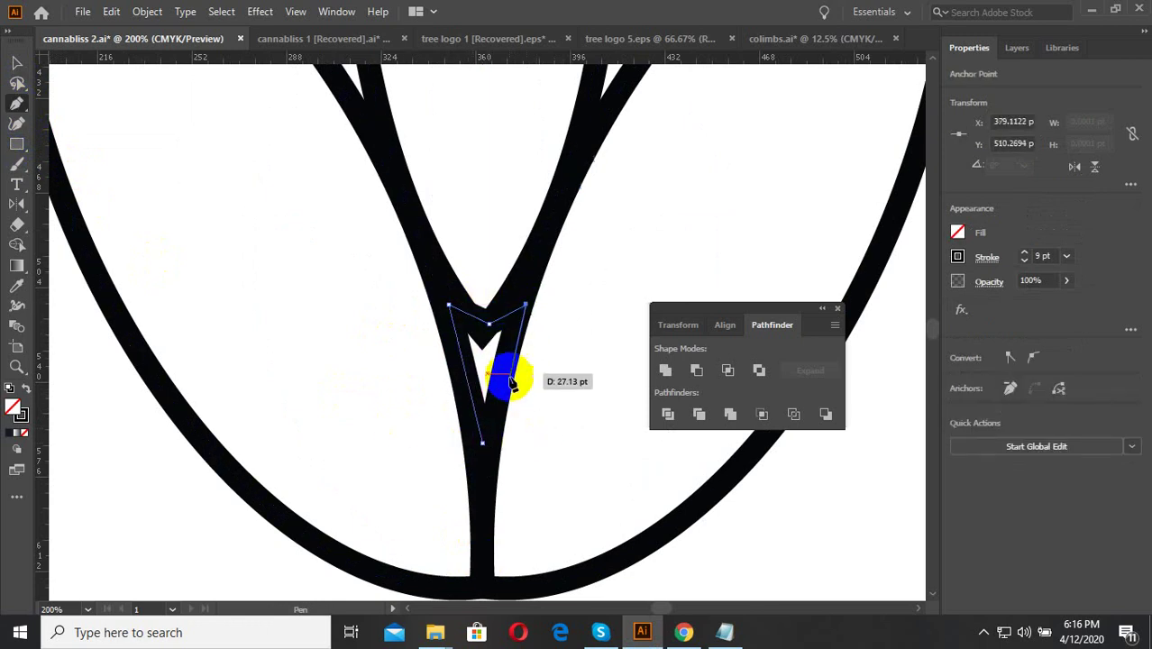
pyautogui.click(483, 442)
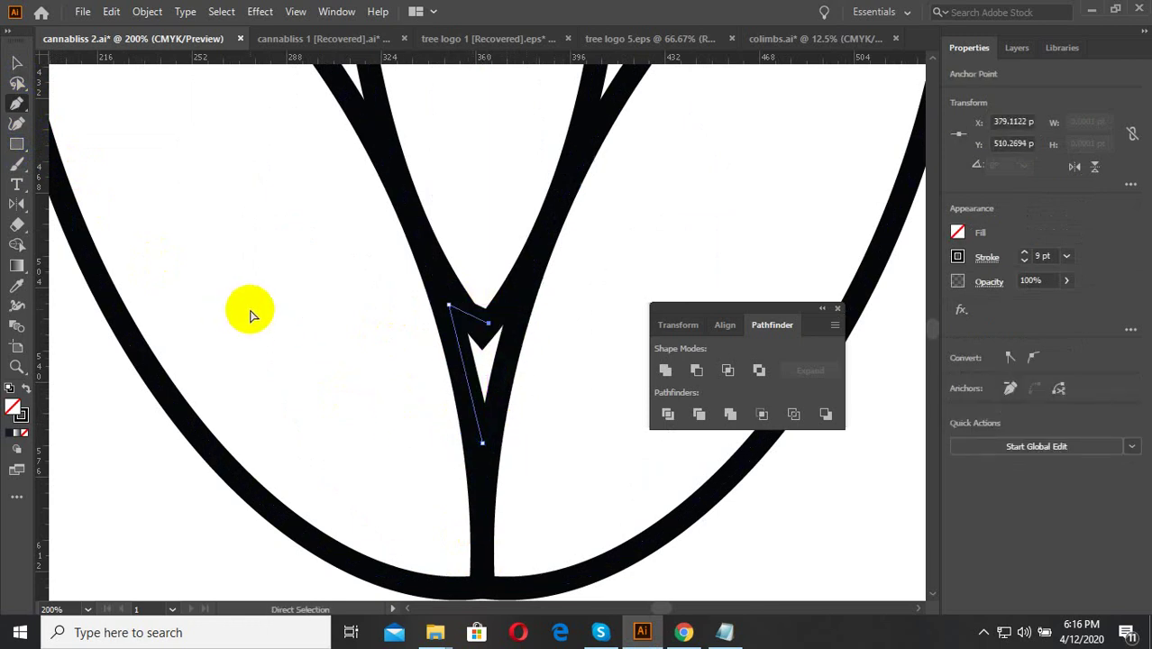
pyautogui.moveTo(487, 322); pyautogui.dragTo(505, 316)
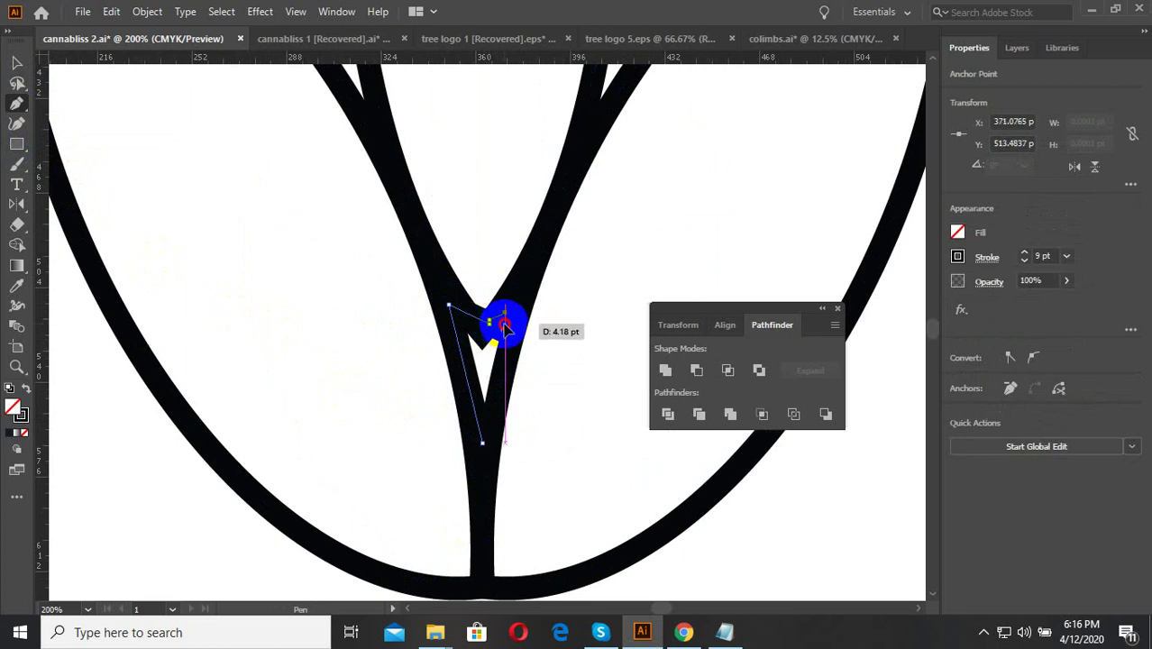
pyautogui.moveTo(482, 417); pyautogui.dragTo(481, 443)
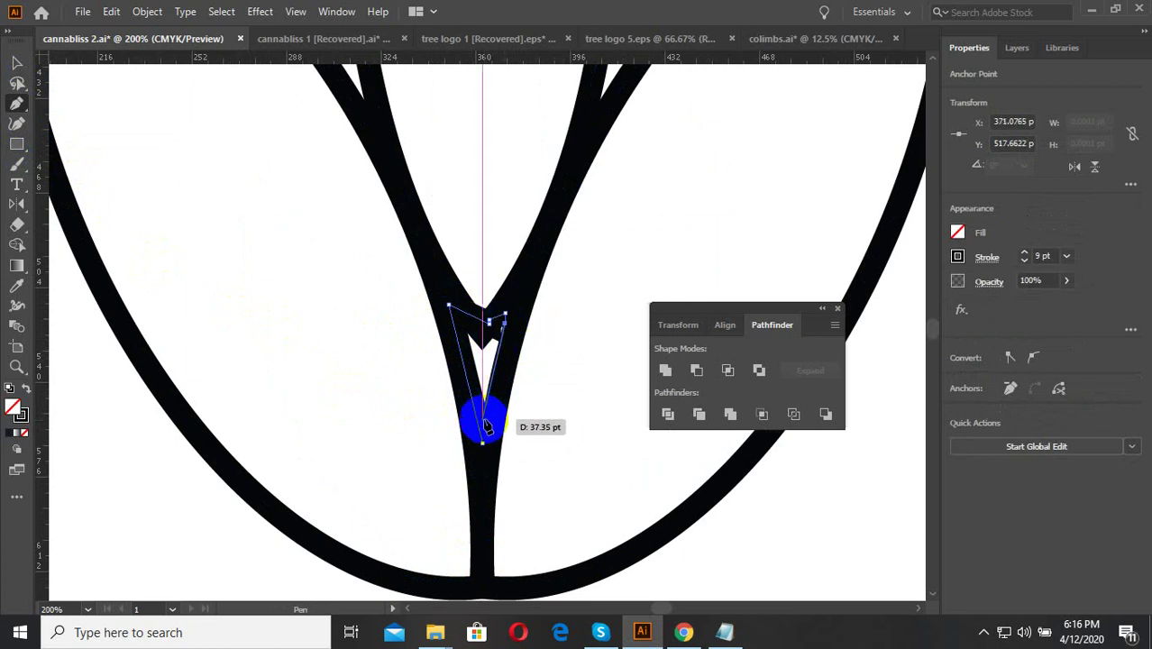
# Step: Fill the fork wedge solid black by sampling the outline with the Eyedropper
pyautogui.click(16, 63)
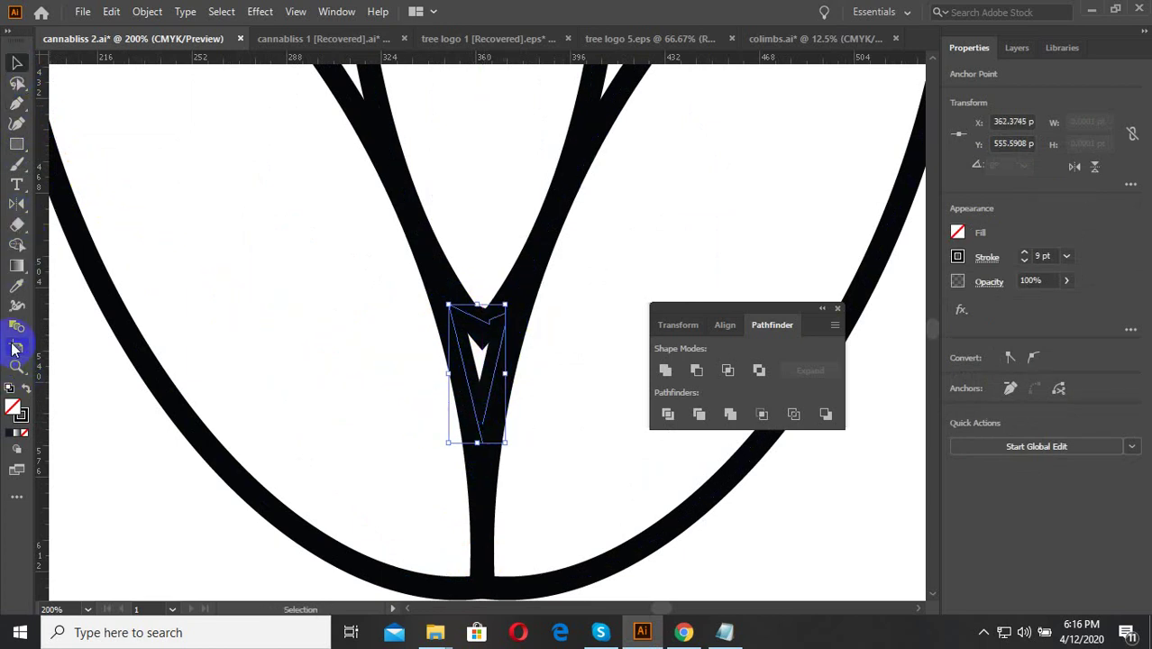
pyautogui.click(12, 287)
pyautogui.click(398, 206)
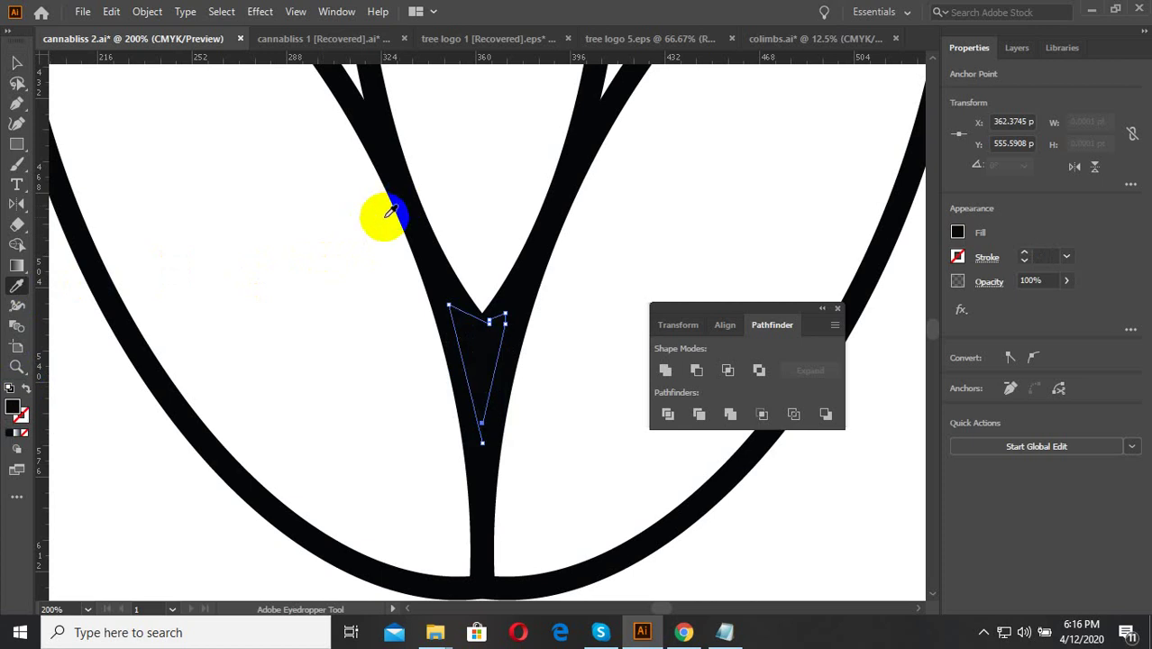
pyautogui.click(171, 155)
pyautogui.scroll(-4, 450, 458)
# Step: Select every part of the tulip icon and move it off the artboard to the left
pyautogui.scroll(-3, 475, 514)
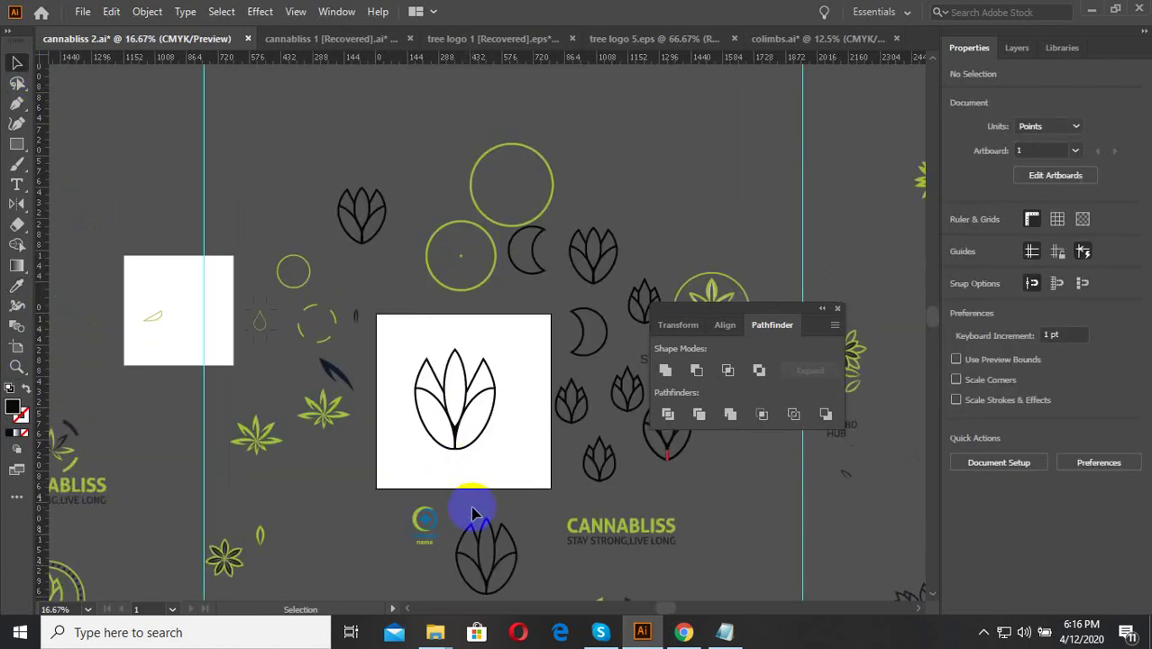
pyautogui.click(417, 359)
pyautogui.scroll(3, 471, 438)
pyautogui.scroll(2, 525, 470)
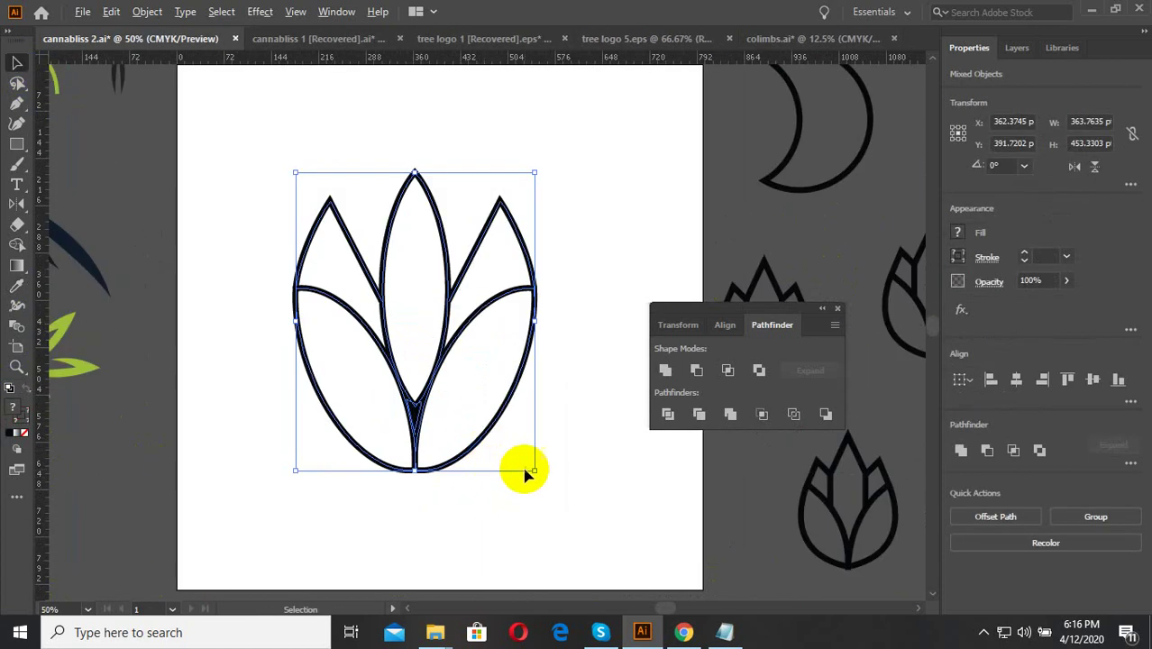
pyautogui.click(525, 470)
pyautogui.scroll(-5, 542, 507)
pyautogui.moveTo(542, 508); pyautogui.dragTo(450, 398)
pyautogui.scroll(2, 540, 512)
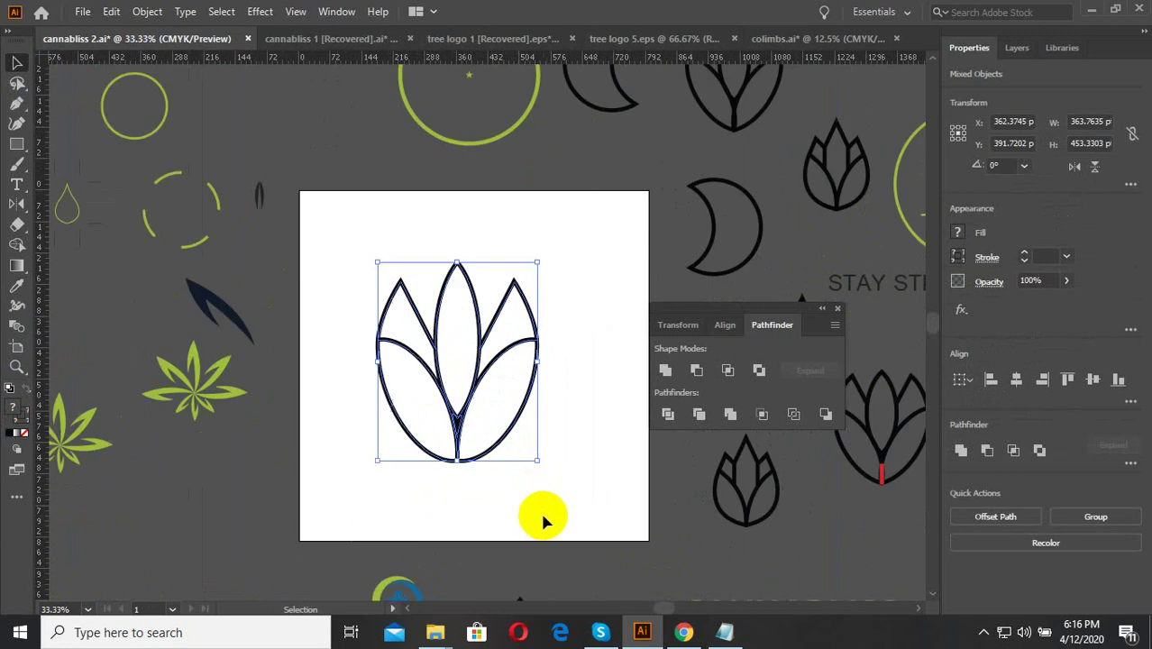
pyautogui.scroll(-3, 435, 437)
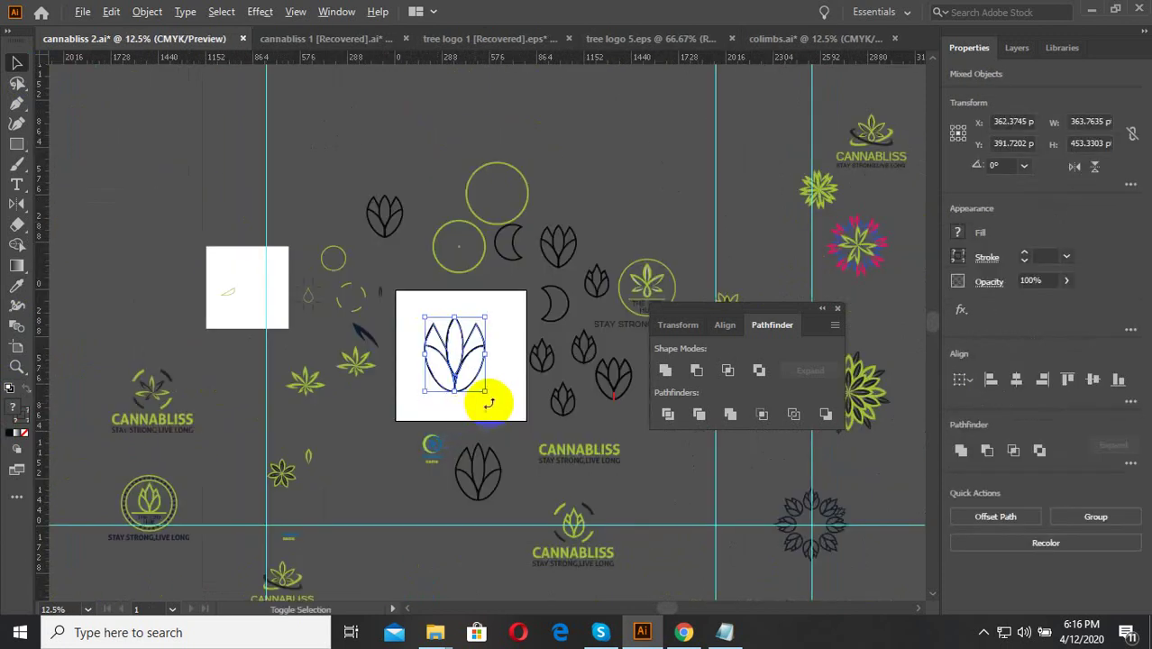
pyautogui.moveTo(256, 516); pyautogui.dragTo(385, 417)
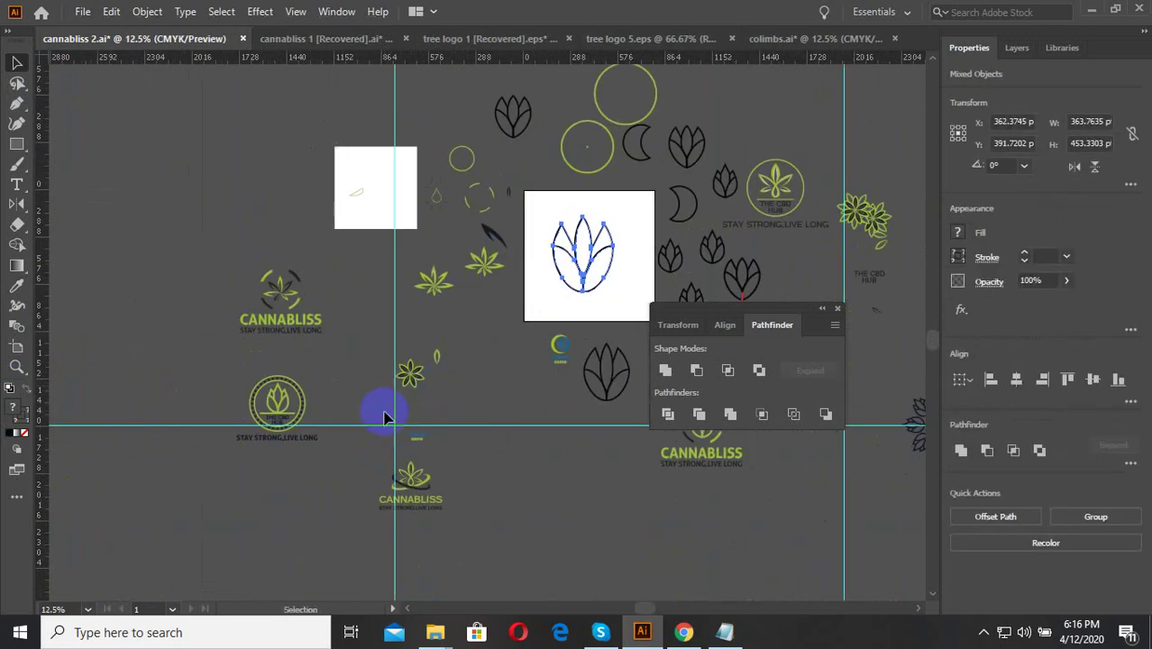
pyautogui.moveTo(317, 473); pyautogui.dragTo(257, 399)
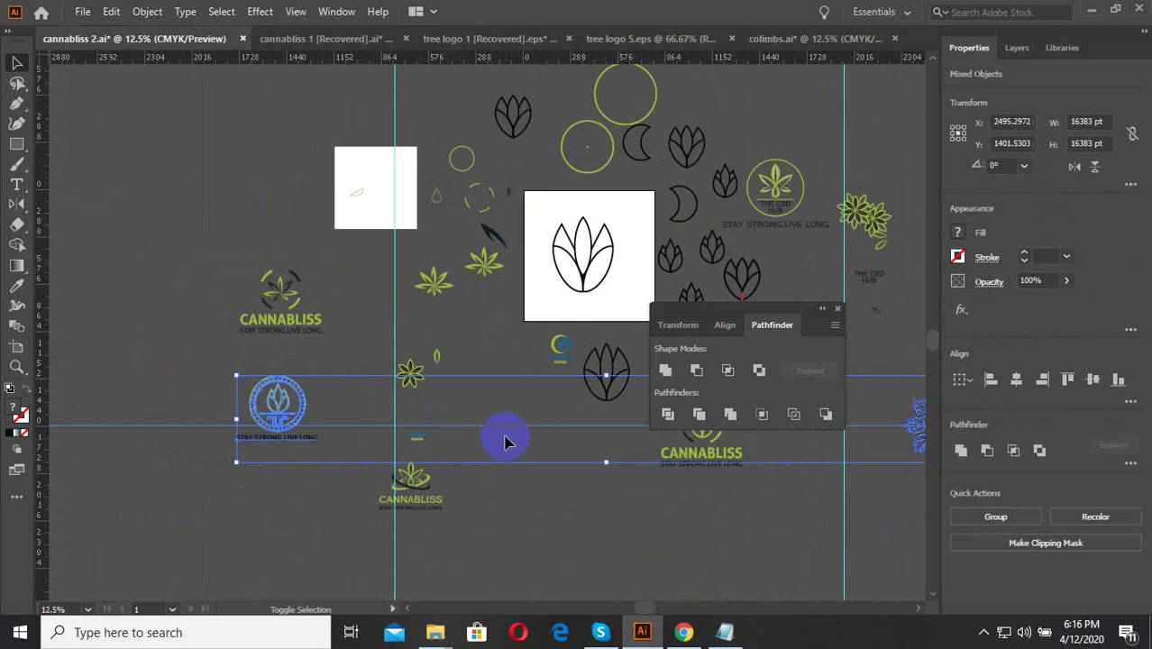
pyautogui.moveTo(631, 295); pyautogui.dragTo(576, 253)
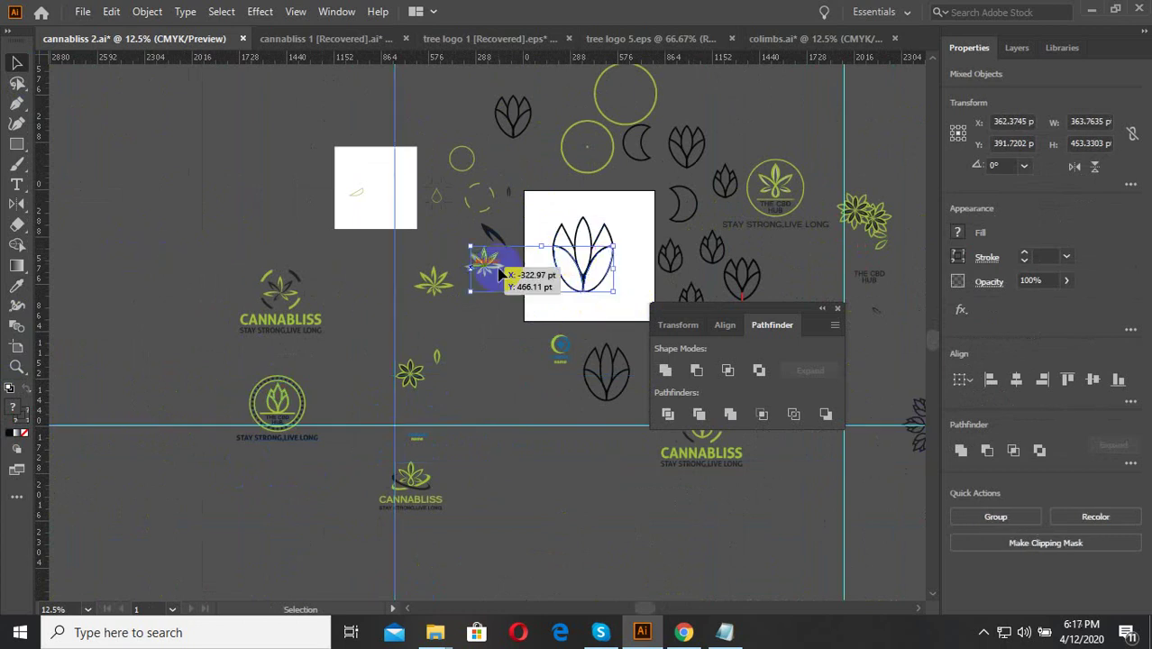
pyautogui.moveTo(499, 273)
pyautogui.mouseDown()
pyautogui.moveTo(606, 293)
pyautogui.moveTo(154, 265)
pyautogui.mouseUp()
# Step: Drag the circular CBD Hub logo onto the artboard and zoom to view it
pyautogui.scroll(1, 345, 410)
pyautogui.click(277, 499)
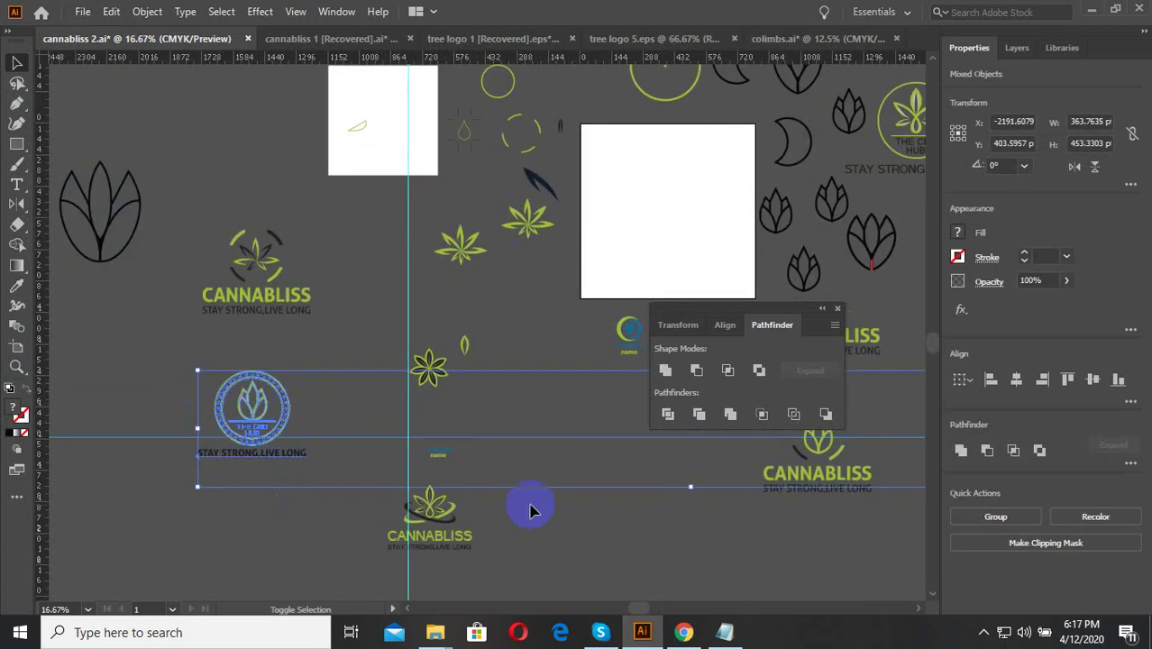
pyautogui.moveTo(231, 457); pyautogui.dragTo(719, 172)
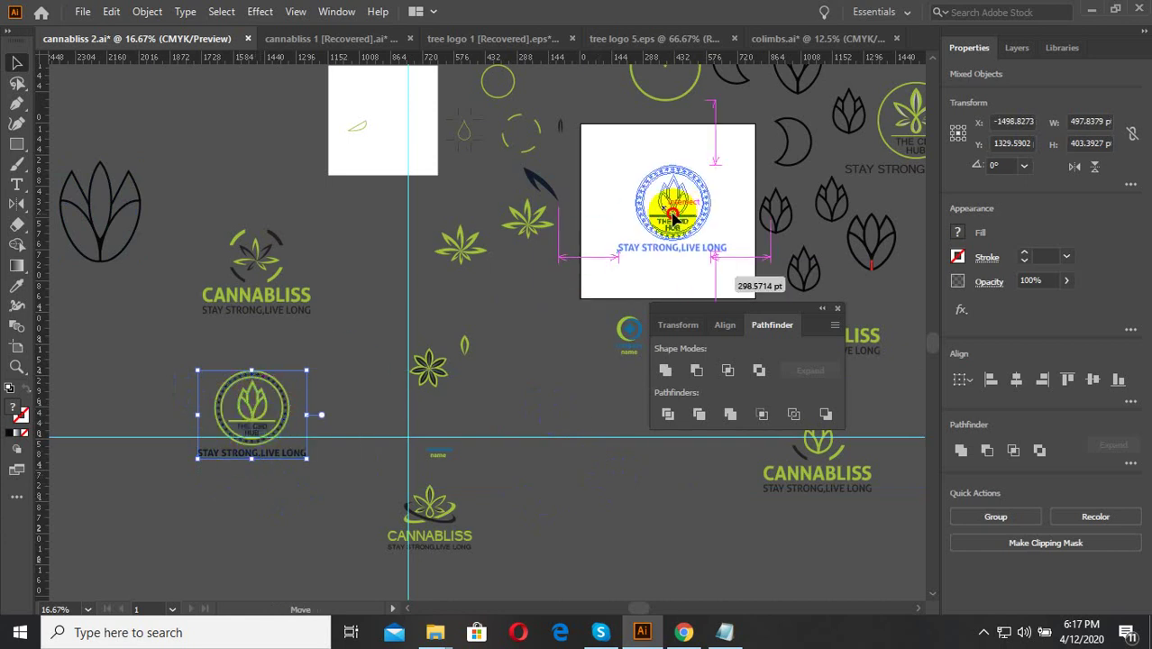
pyautogui.hotkey('ctrl', '1')
pyautogui.click(558, 228)
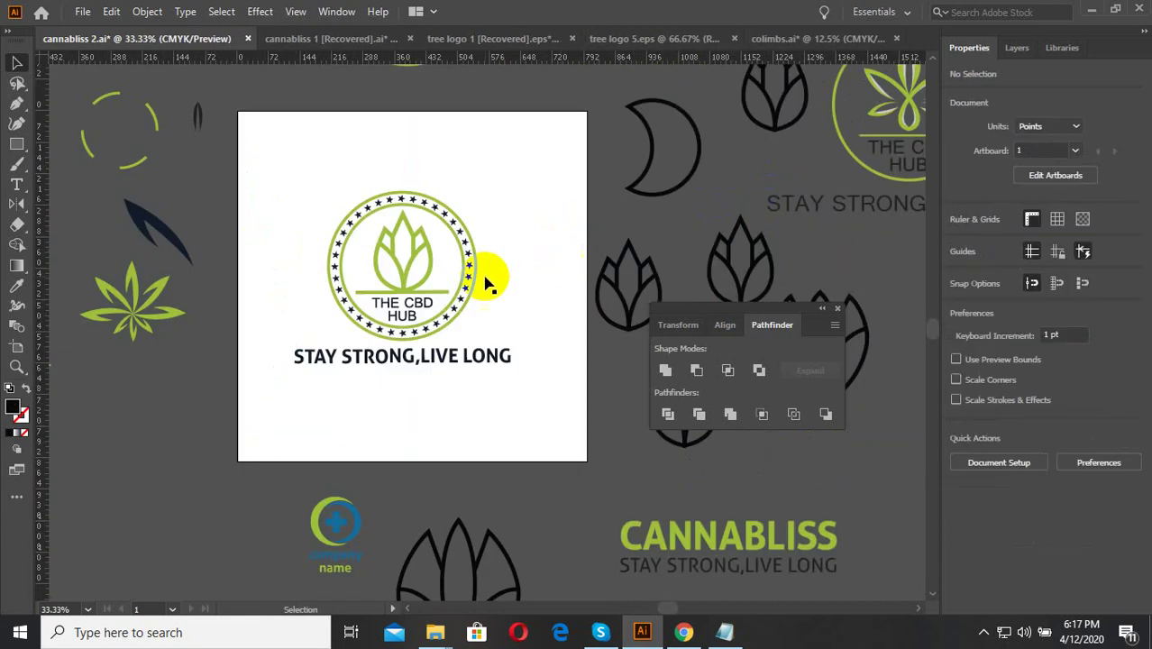
pyautogui.hotkey('ctrl', '-')
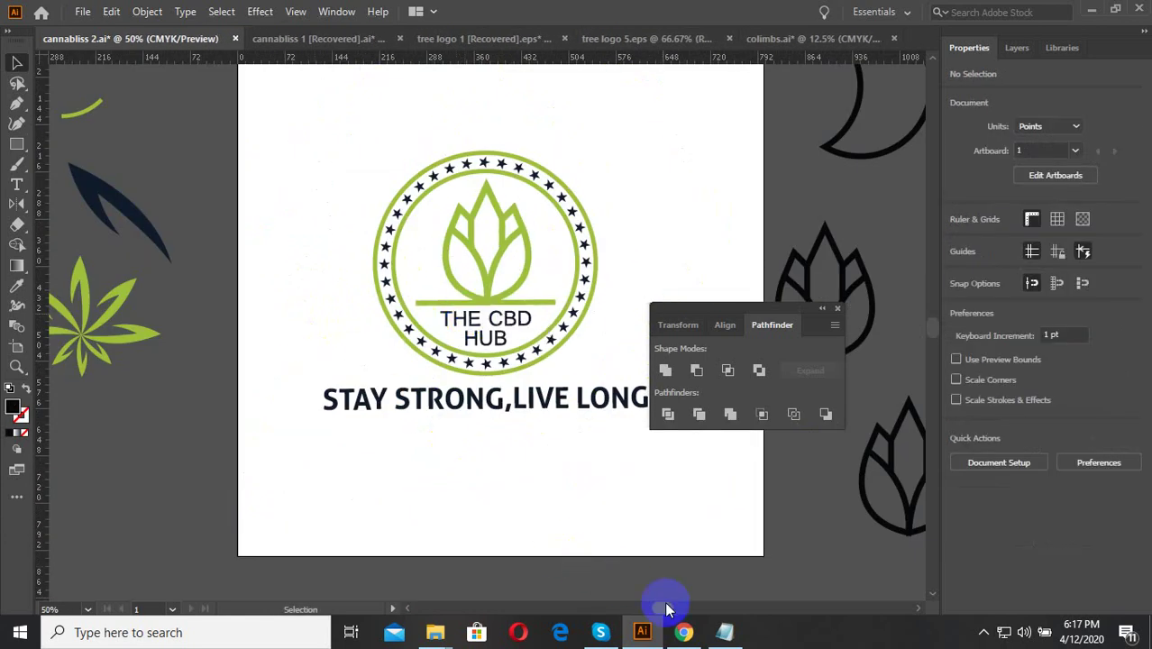
pyautogui.click(685, 633)
# Step: Switch to the 'Build me a brand' contest tab and scroll through its 1199 Entries
pyautogui.click(867, 22)
pyautogui.click(785, 14)
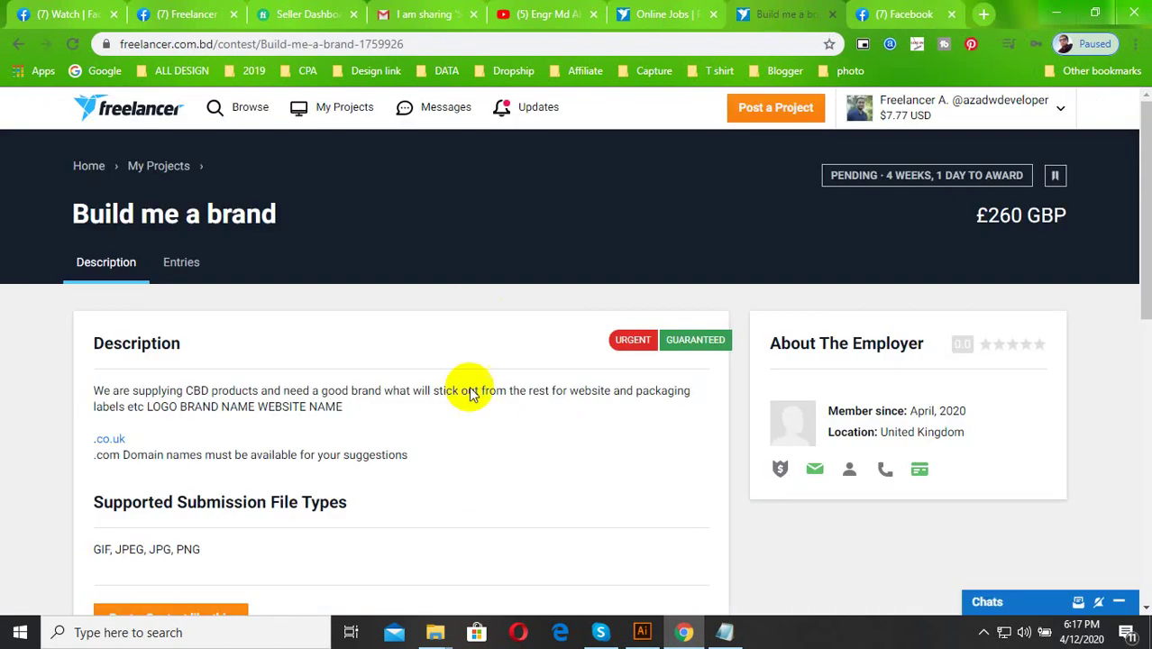
pyautogui.scroll(-1, 275, 442)
pyautogui.scroll(-2, 357, 416)
pyautogui.scroll(3, 357, 416)
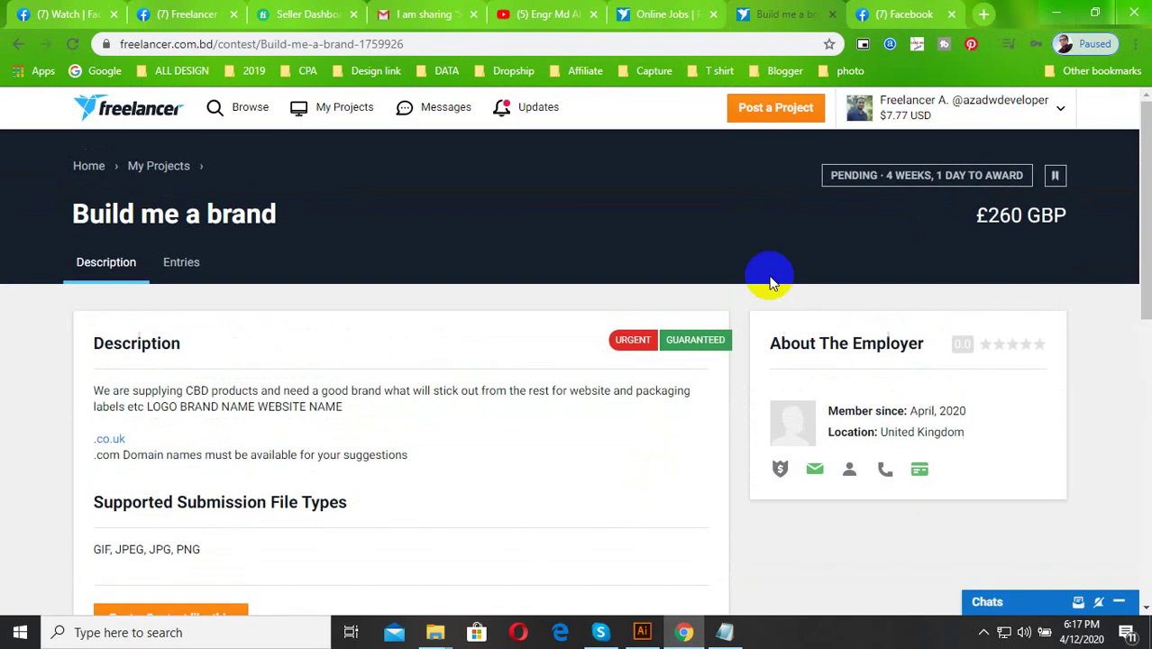
pyautogui.click(180, 262)
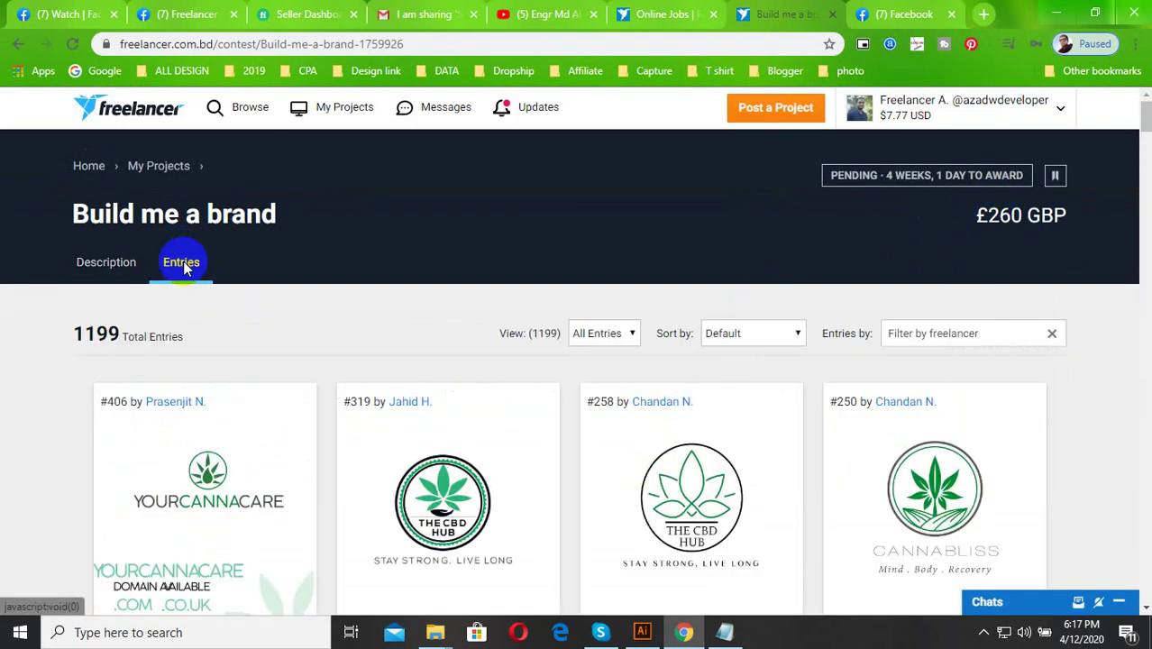
pyautogui.scroll(-3, 990, 304)
pyautogui.scroll(-2, 990, 303)
pyautogui.scroll(-3, 960, 279)
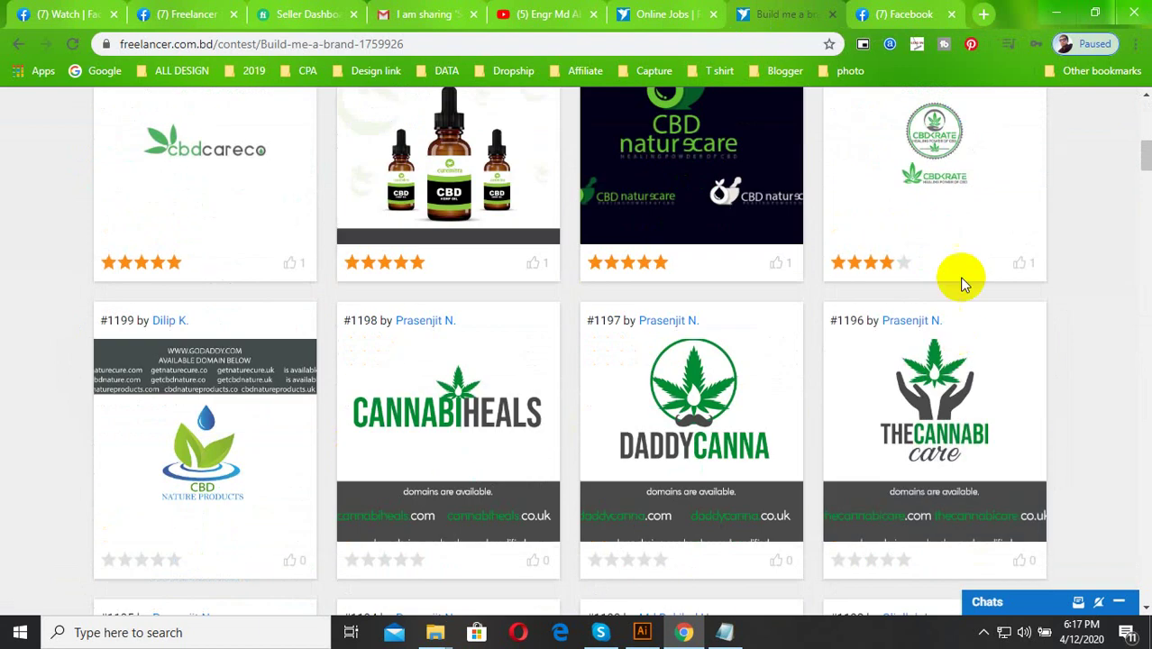
pyautogui.scroll(-2, 631, 469)
pyautogui.scroll(-3, 417, 475)
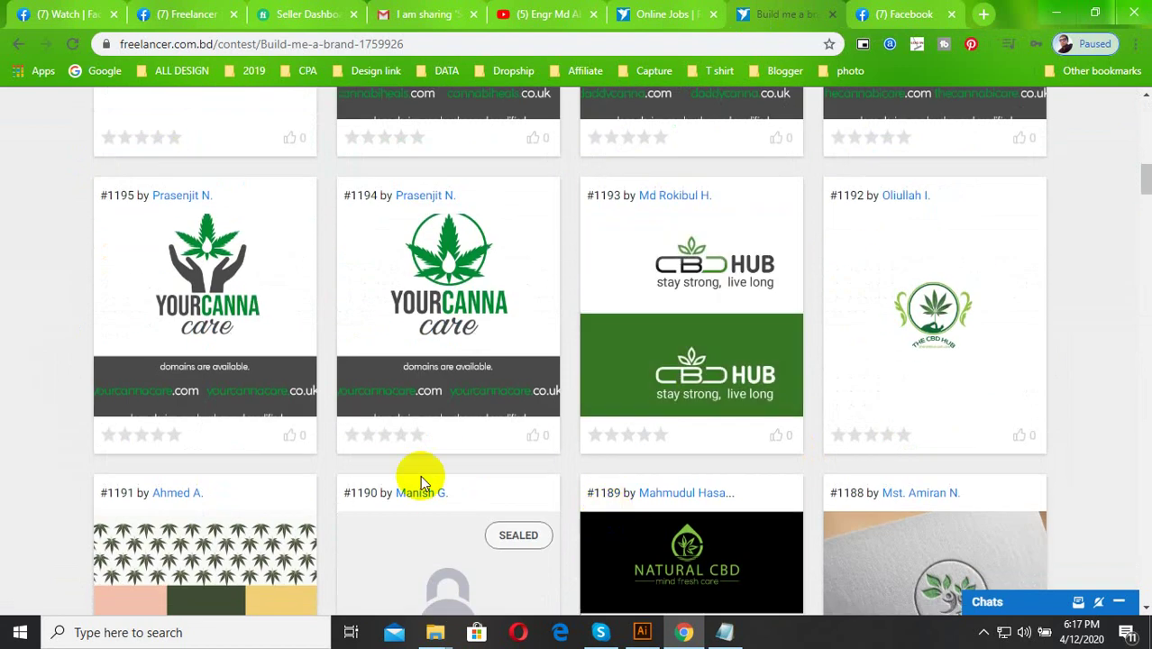
pyautogui.scroll(-3, 676, 474)
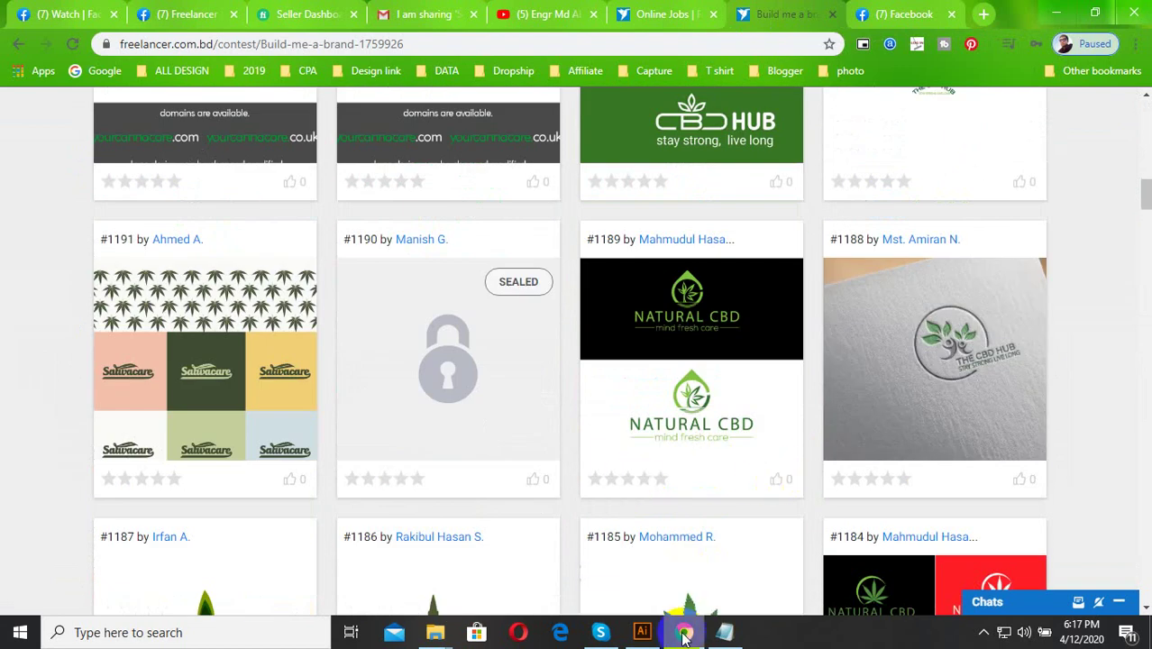
# Step: Return to Illustrator and move the CBD Hub logo and slogan off the artboard
pyautogui.click(641, 631)
pyautogui.scroll(-3, 519, 468)
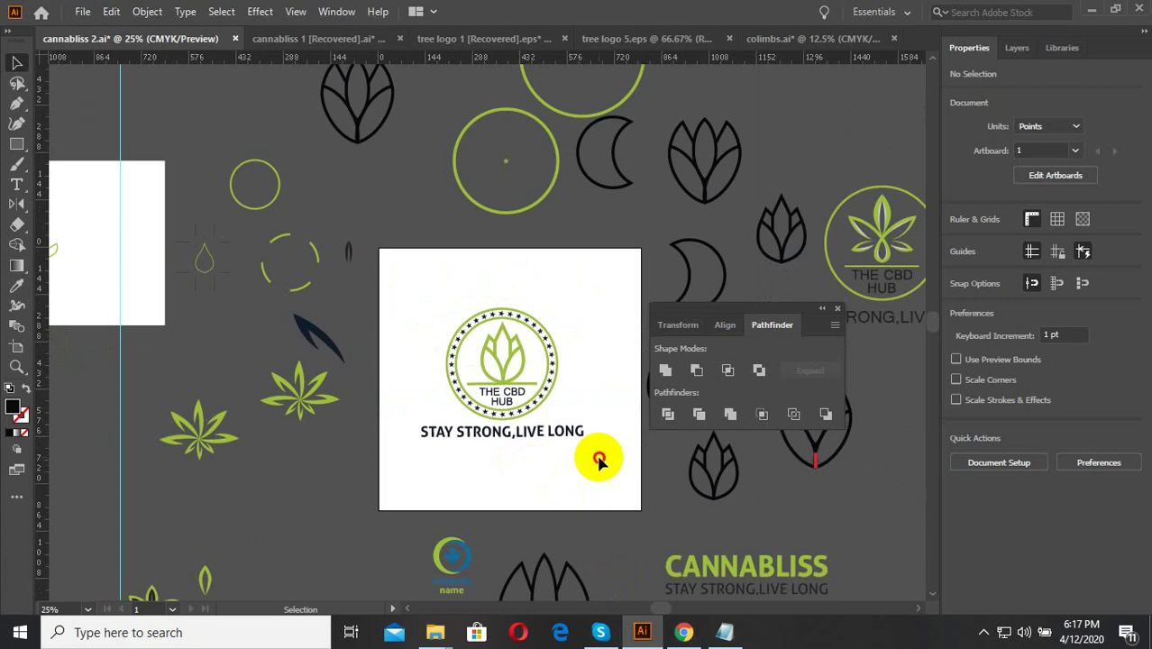
pyautogui.moveTo(599, 458)
pyautogui.mouseDown()
pyautogui.moveTo(483, 322)
pyautogui.moveTo(325, 280)
pyautogui.moveTo(180, 155)
pyautogui.mouseUp()
pyautogui.scroll(-2, 483, 321)
pyautogui.scroll(3, 298, 237)
pyautogui.scroll(3, 290, 277)
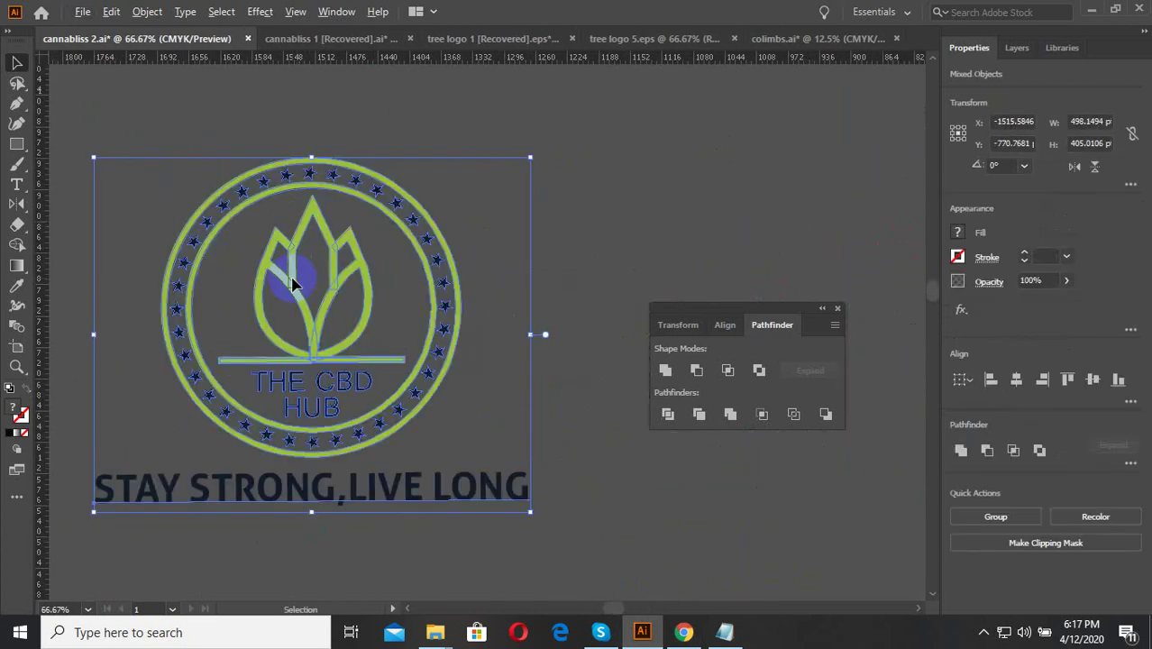
pyautogui.scroll(-2, 581, 239)
# Step: Pan to the bare star-studded double ring and check it by selecting it
pyautogui.moveTo(580, 239)
pyautogui.mouseDown()
pyautogui.moveTo(433, 354)
pyautogui.moveTo(342, 373)
pyautogui.mouseUp()
pyautogui.scroll(2, 447, 341)
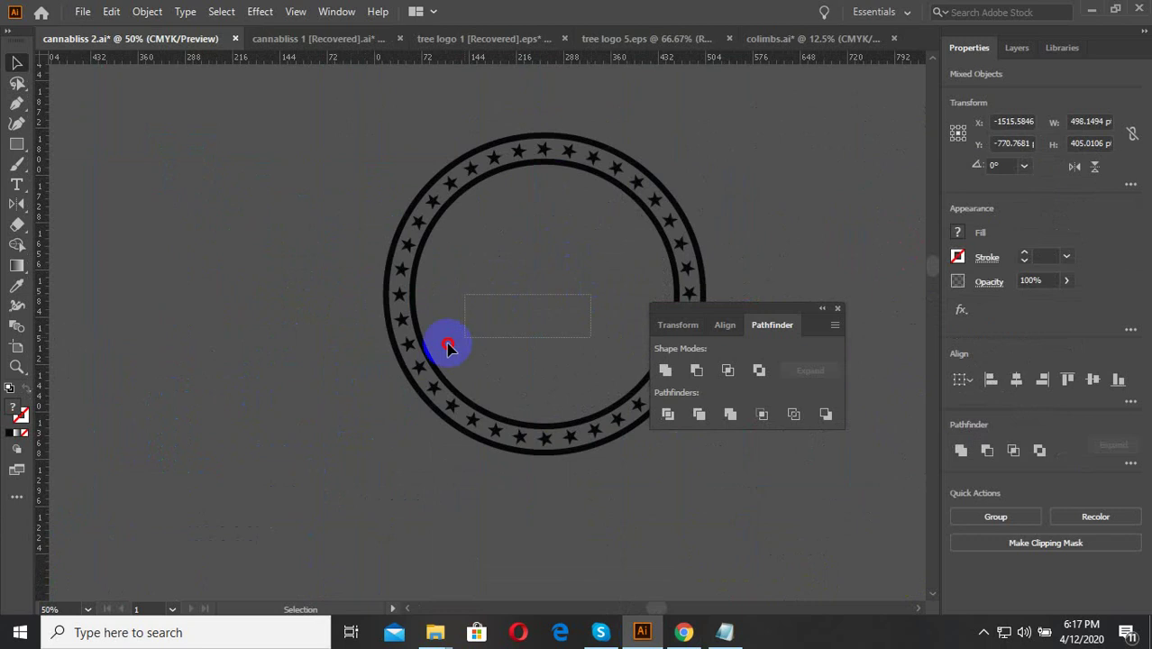
pyautogui.moveTo(447, 342); pyautogui.dragTo(537, 355)
pyautogui.click(538, 355)
pyautogui.scroll(-2, 447, 379)
pyautogui.moveTo(580, 454); pyautogui.dragTo(505, 361)
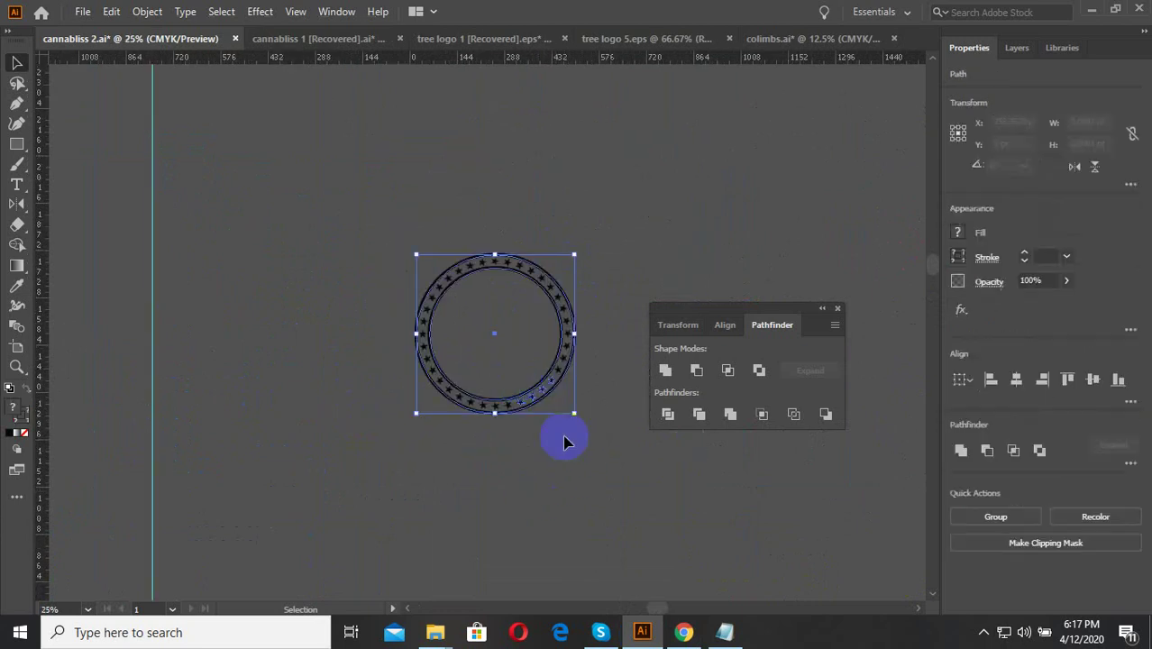
pyautogui.click(580, 457)
pyautogui.moveTo(581, 457); pyautogui.dragTo(478, 378)
pyautogui.click(544, 482)
pyautogui.scroll(2, 606, 491)
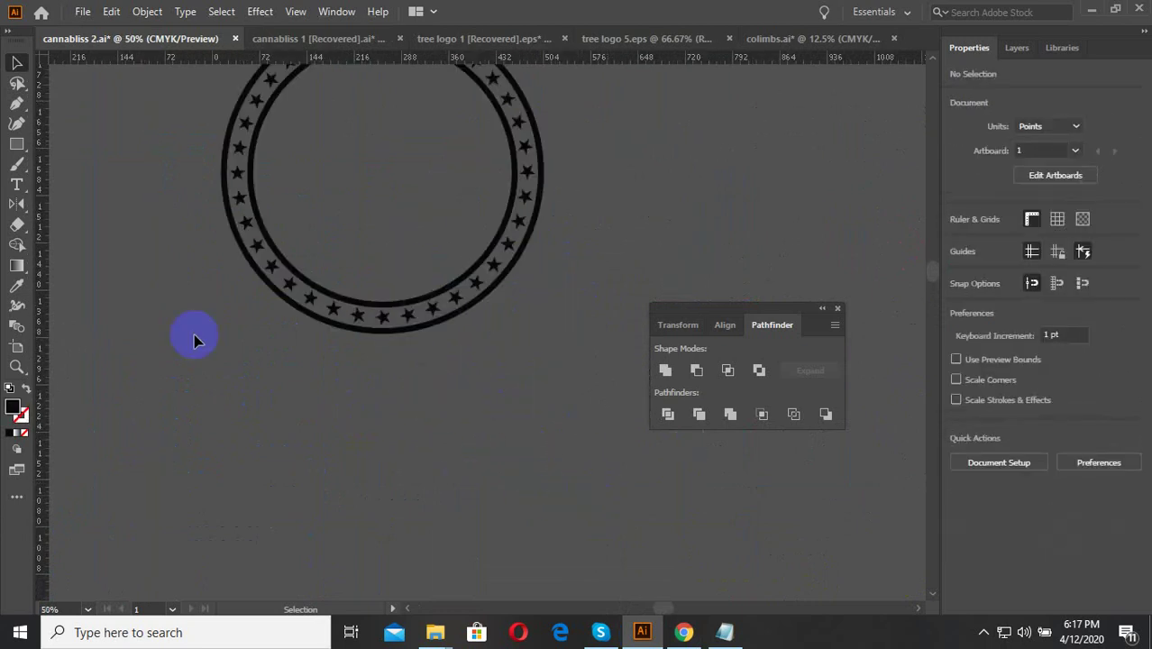
pyautogui.click(18, 147)
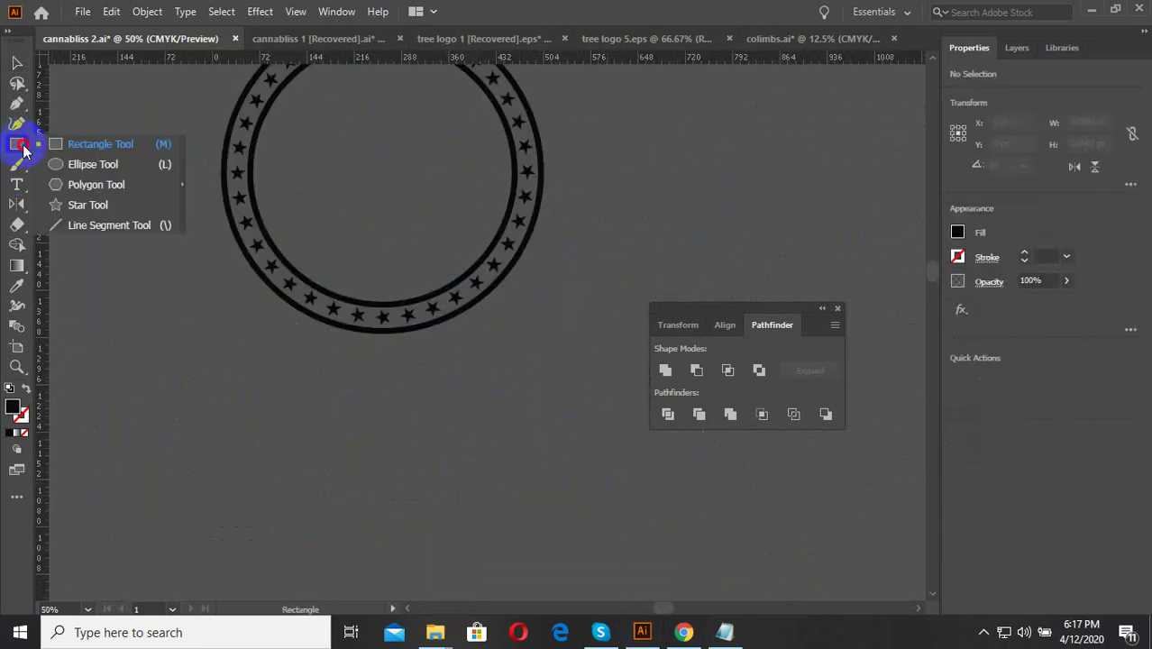
# Step: Draw a large circle below the star ring and make it an outline
pyautogui.click(81, 164)
pyautogui.scroll(-2, 440, 431)
pyautogui.moveTo(446, 473); pyautogui.dragTo(491, 536)
pyautogui.scroll(3, 505, 537)
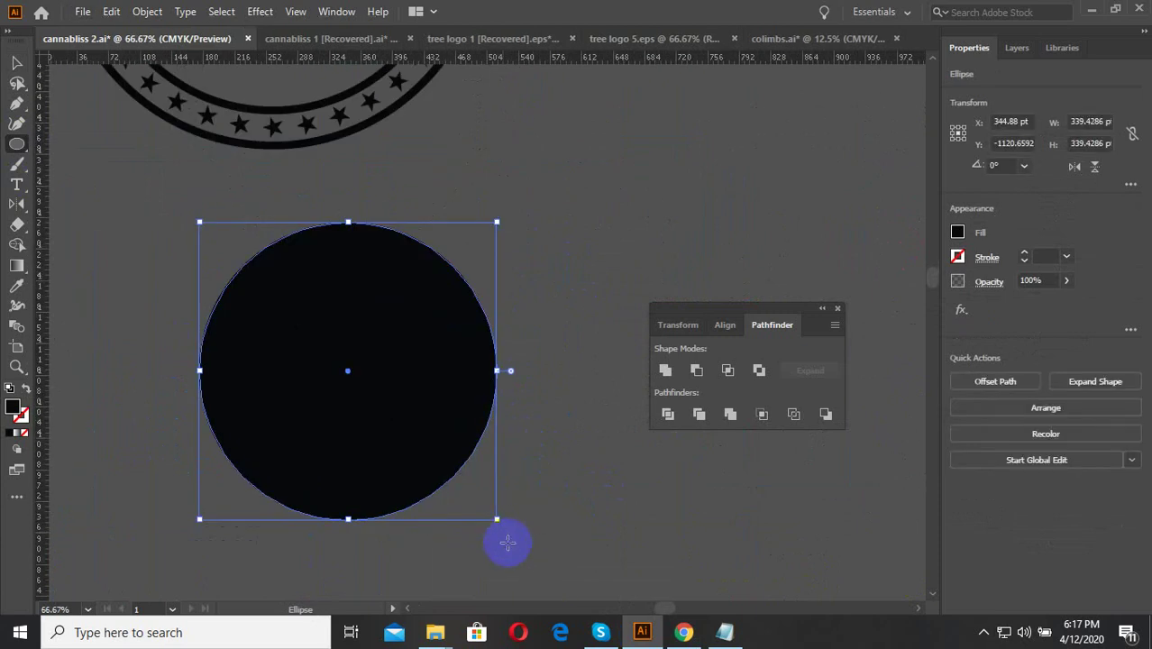
pyautogui.click(24, 390)
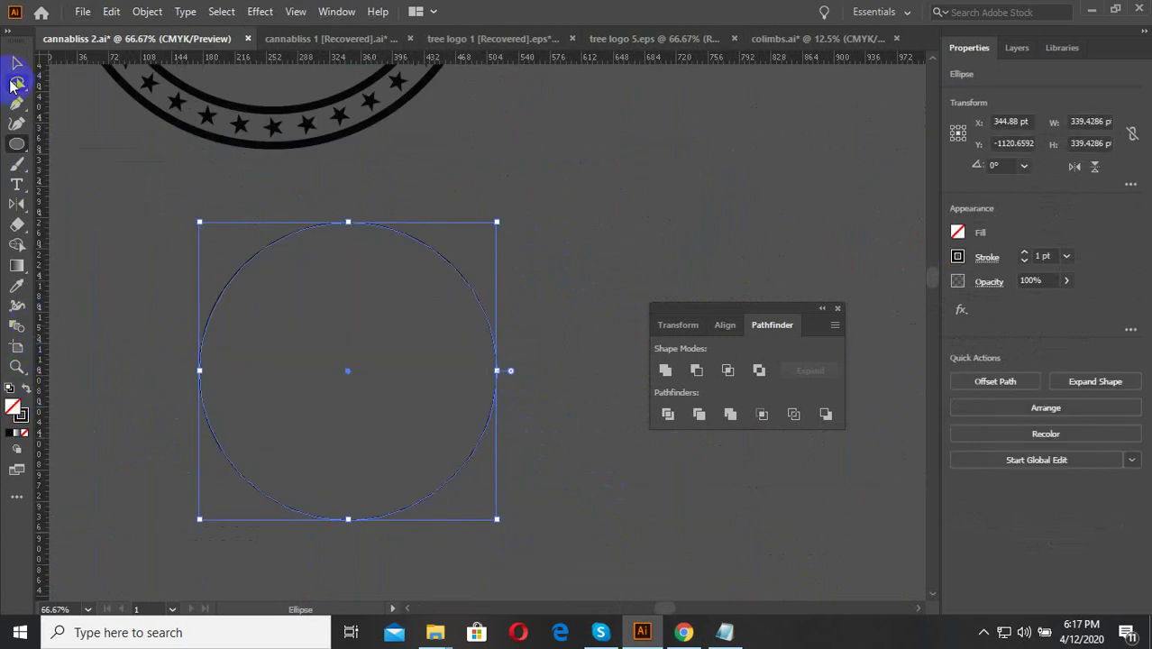
pyautogui.click(128, 179)
# Step: Offset the circle's path 40 pt outward to create a concentric copy
pyautogui.click(209, 417)
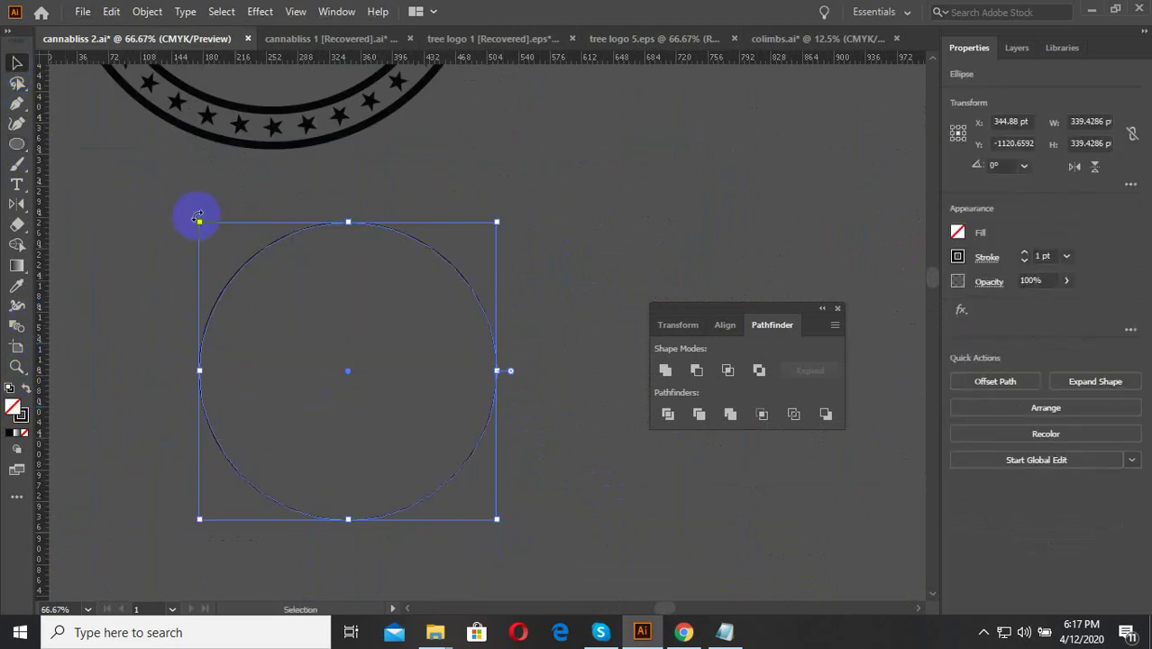
pyautogui.click(144, 12)
pyautogui.moveTo(213, 427)
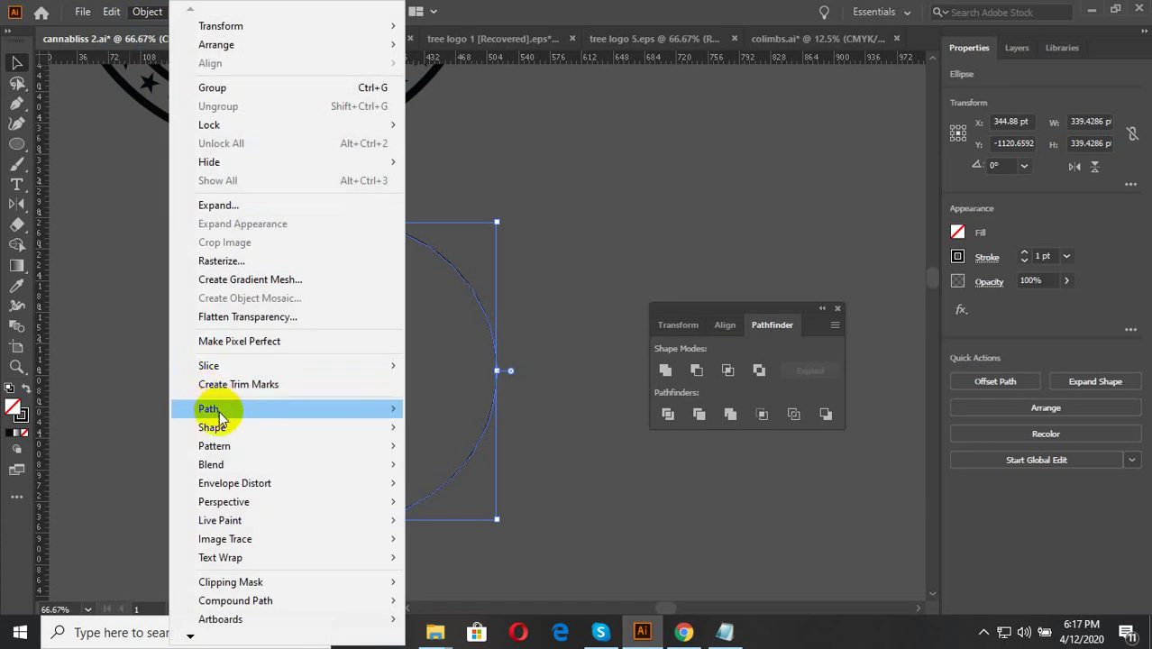
pyautogui.click(455, 470)
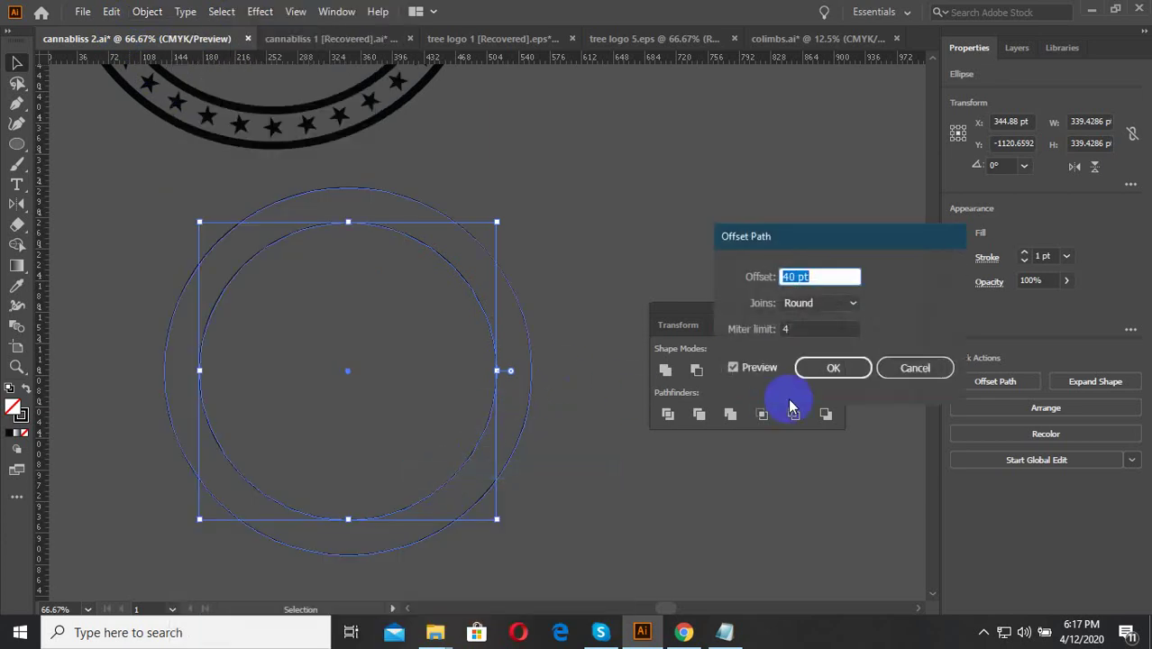
pyautogui.click(833, 368)
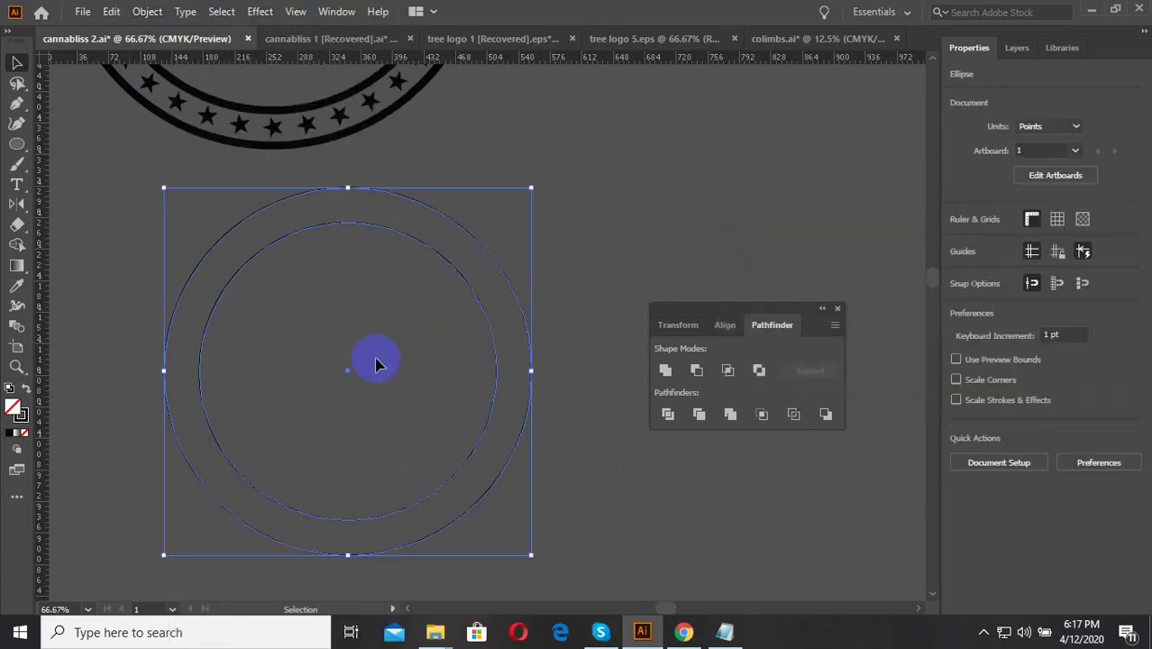
# Step: Select both concentric circles together
pyautogui.click(307, 401)
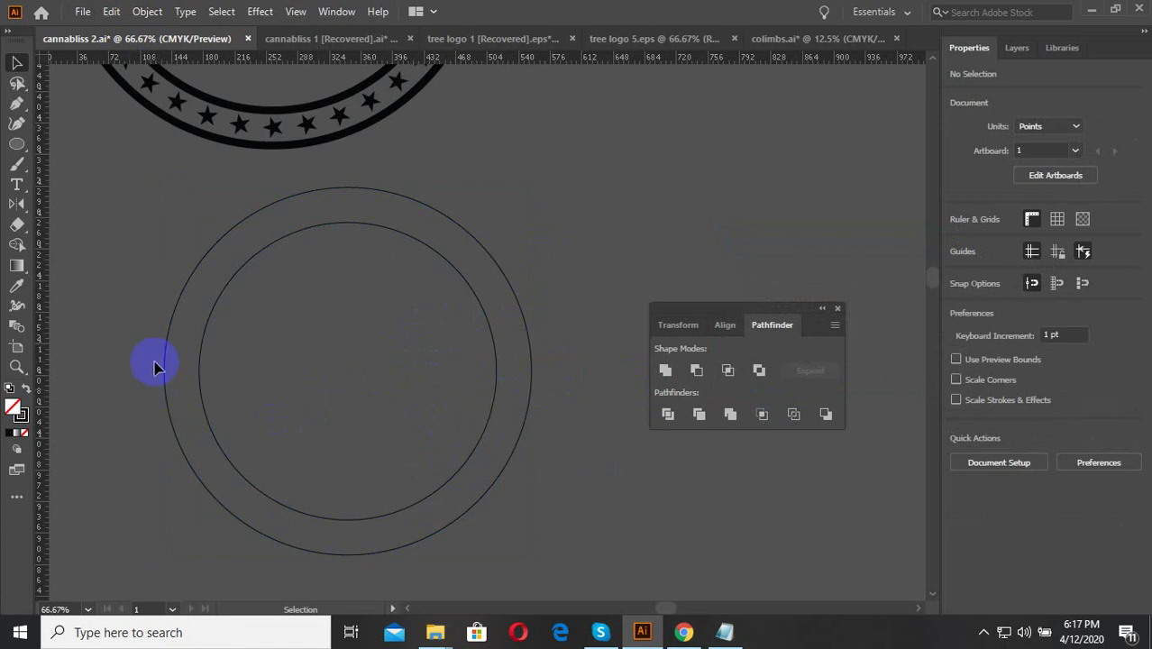
pyautogui.click(142, 12)
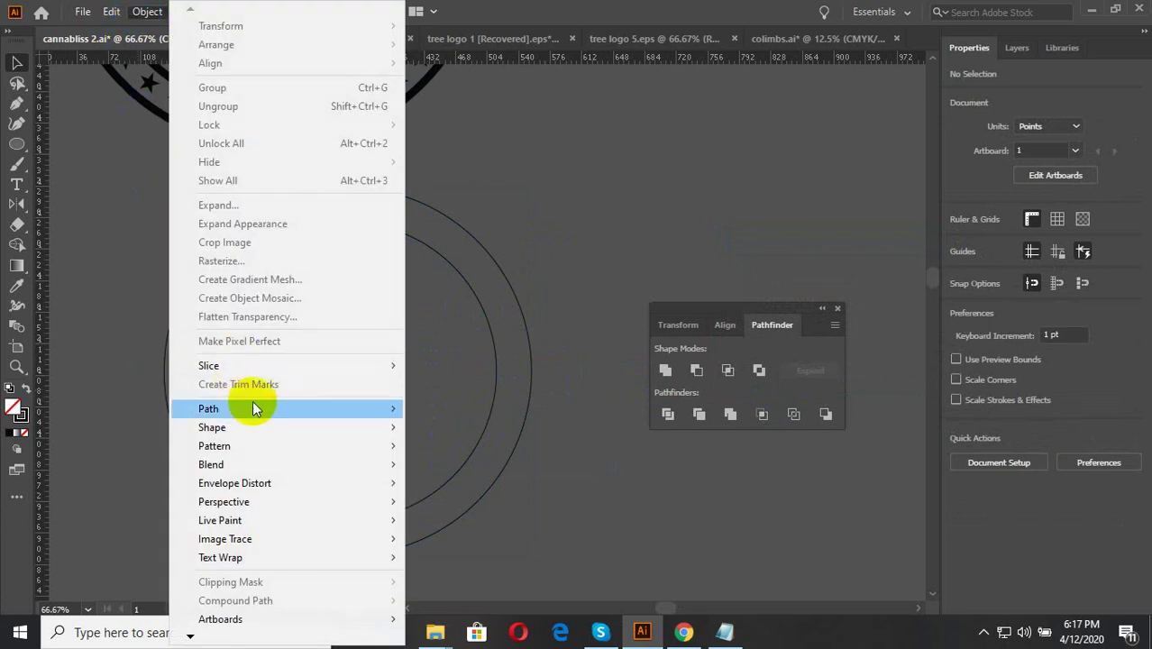
pyautogui.click(617, 487)
pyautogui.moveTo(308, 401); pyautogui.dragTo(257, 432)
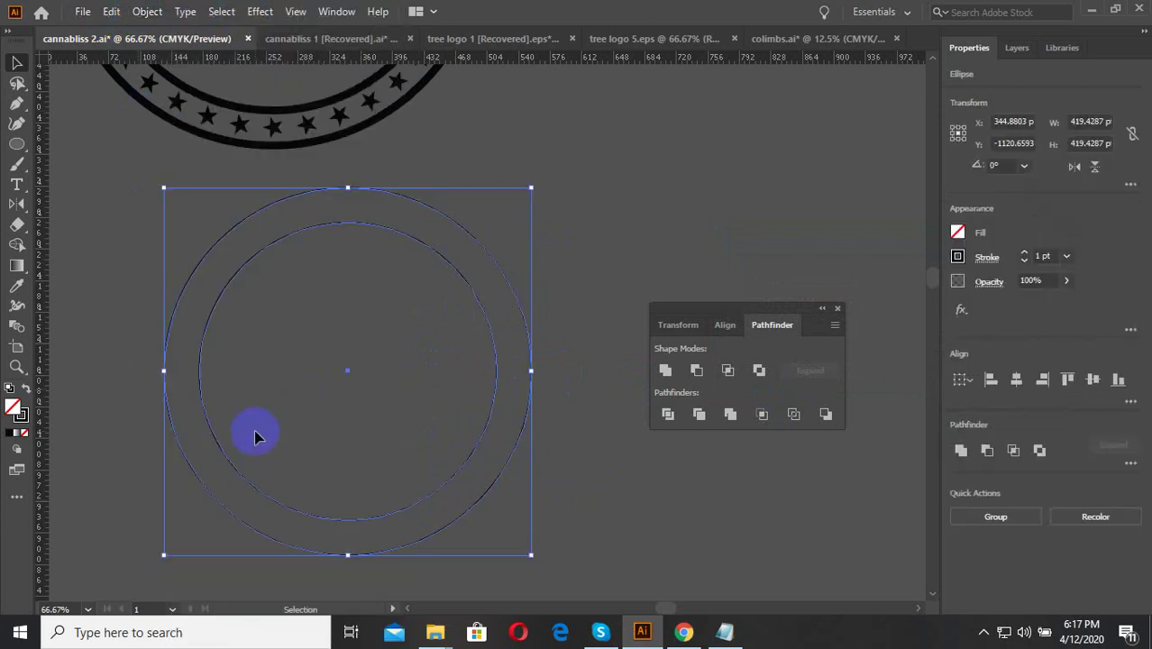
pyautogui.click(275, 394)
pyautogui.click(174, 442)
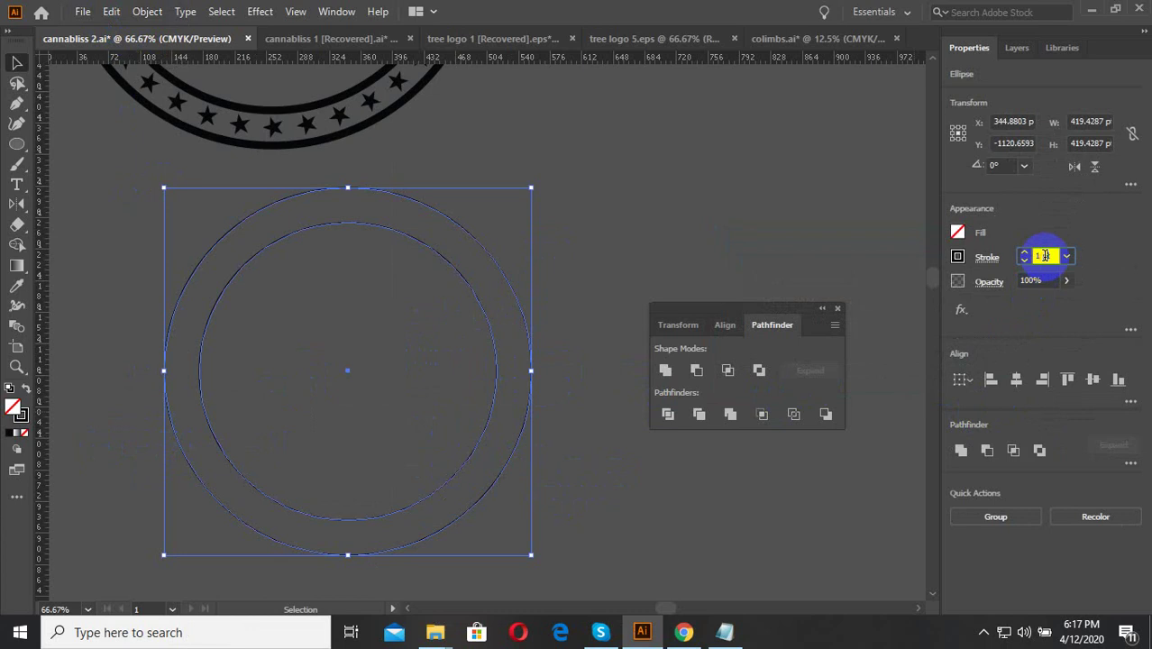
# Step: Thicken both circles' outlines to a 4 pt stroke
pyautogui.write('2')
pyautogui.press('Return')
pyautogui.click(603, 478)
pyautogui.scroll(-1, 568, 514)
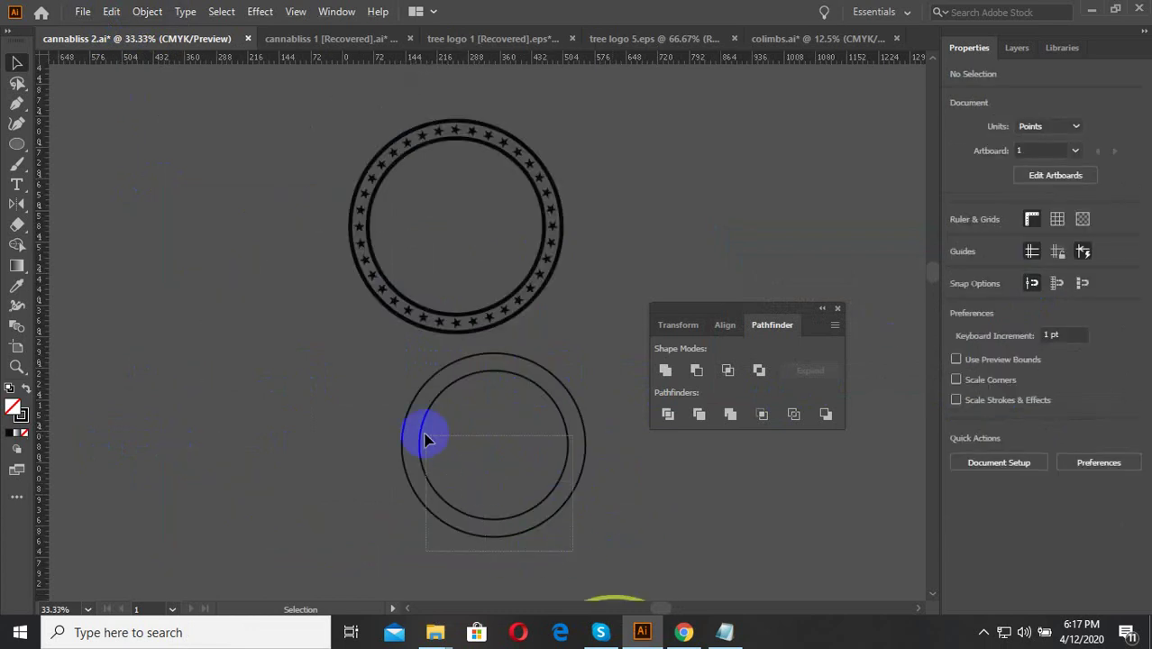
pyautogui.moveTo(428, 440); pyautogui.dragTo(427, 440)
pyautogui.scroll(1, 464, 538)
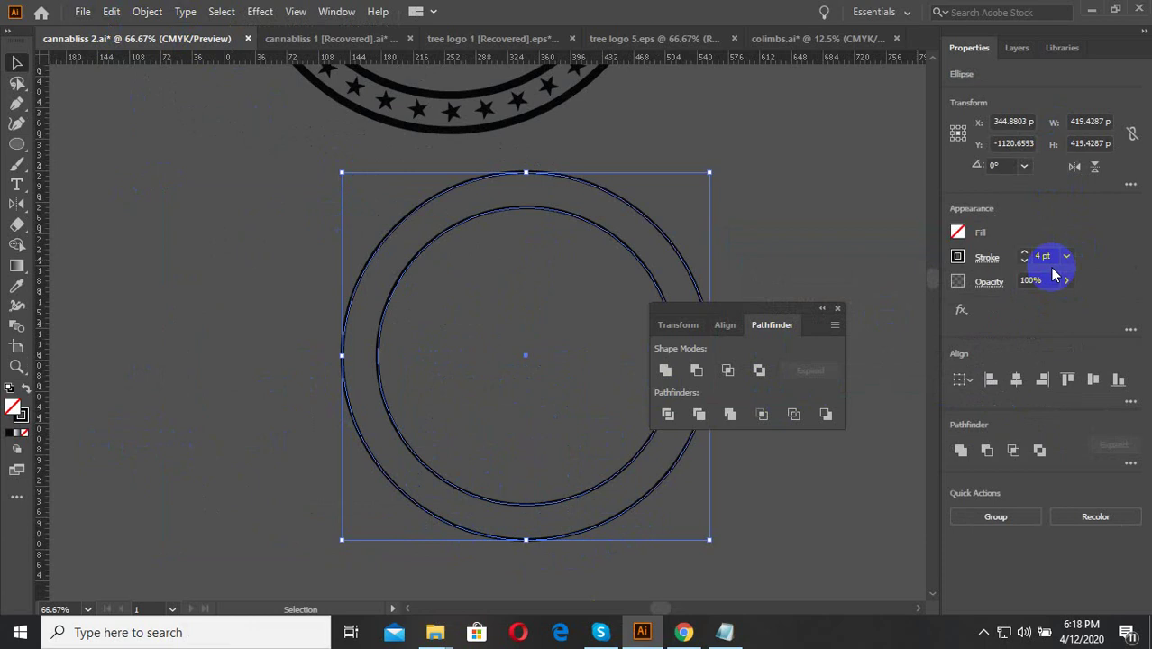
pyautogui.click(417, 405)
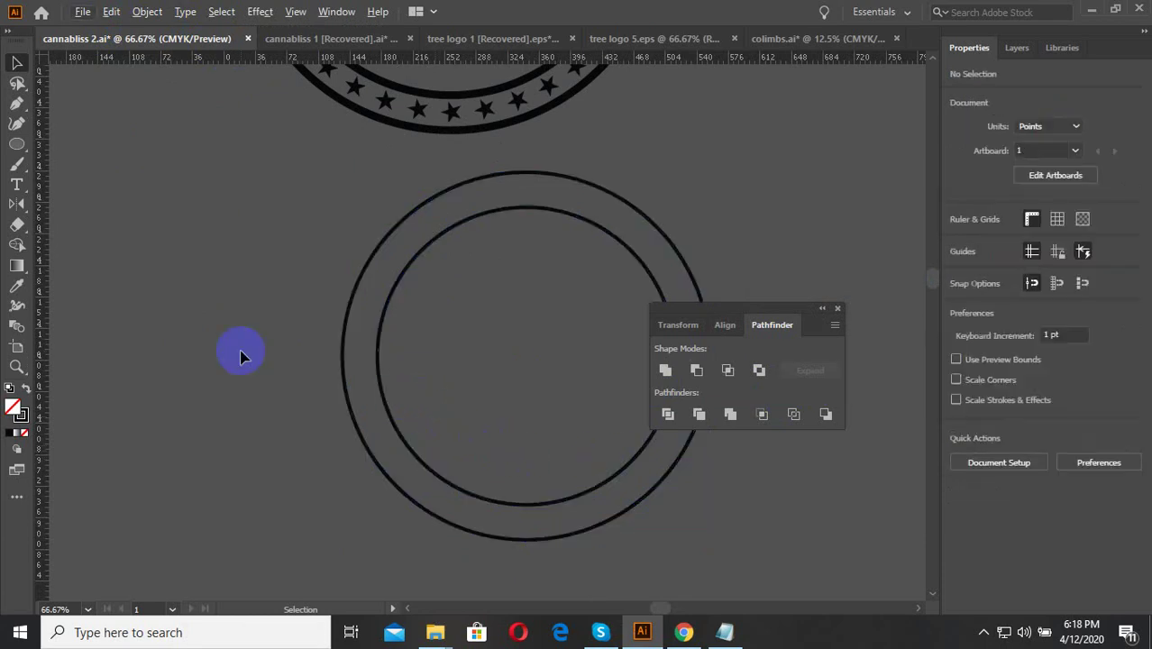
# Step: Try a small circle between the two rings, then undo it
pyautogui.click(17, 144)
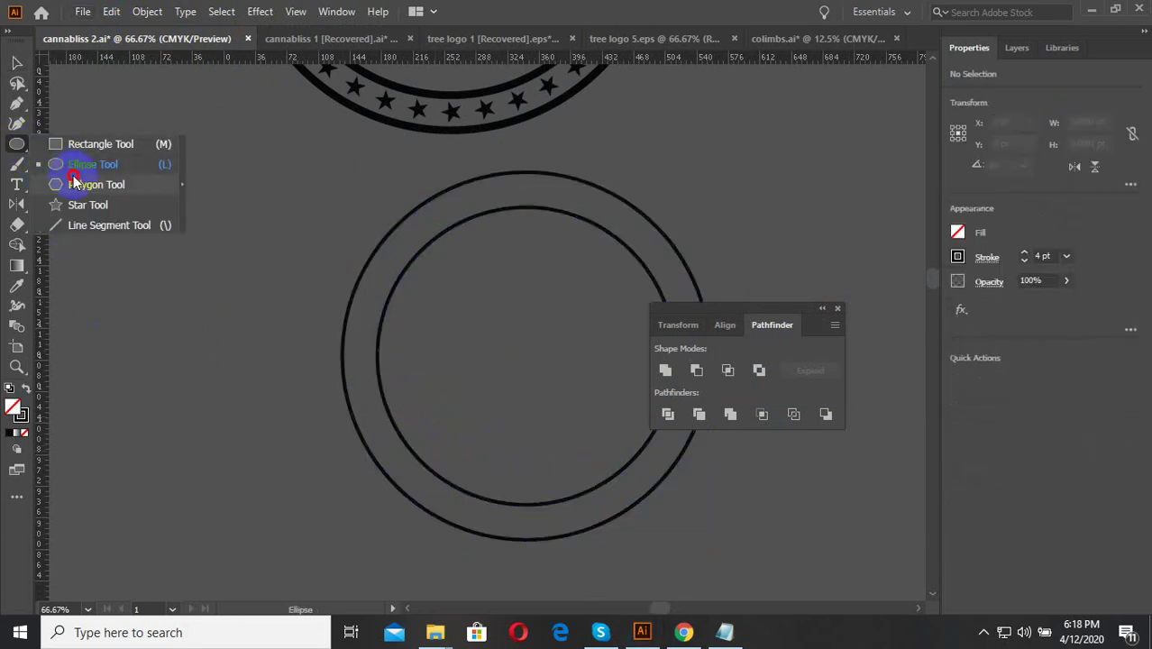
pyautogui.scroll(3, 368, 377)
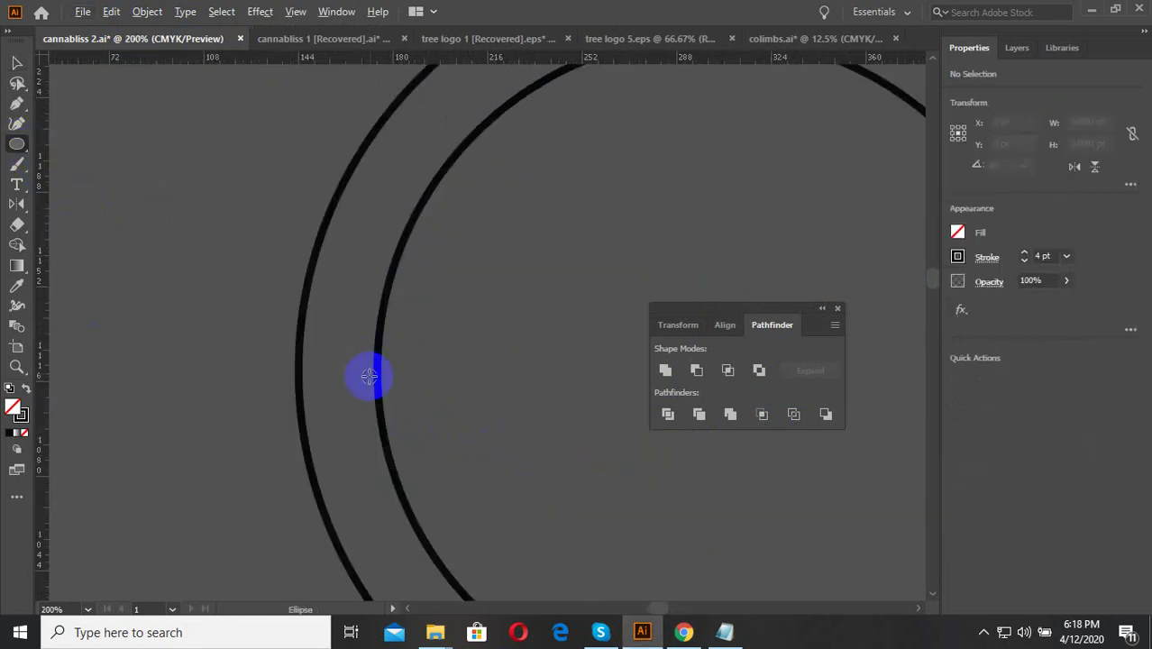
pyautogui.scroll(1, 340, 397)
pyautogui.moveTo(307, 377)
pyautogui.mouseDown()
pyautogui.moveTo(321, 403)
pyautogui.moveTo(359, 404)
pyautogui.mouseUp()
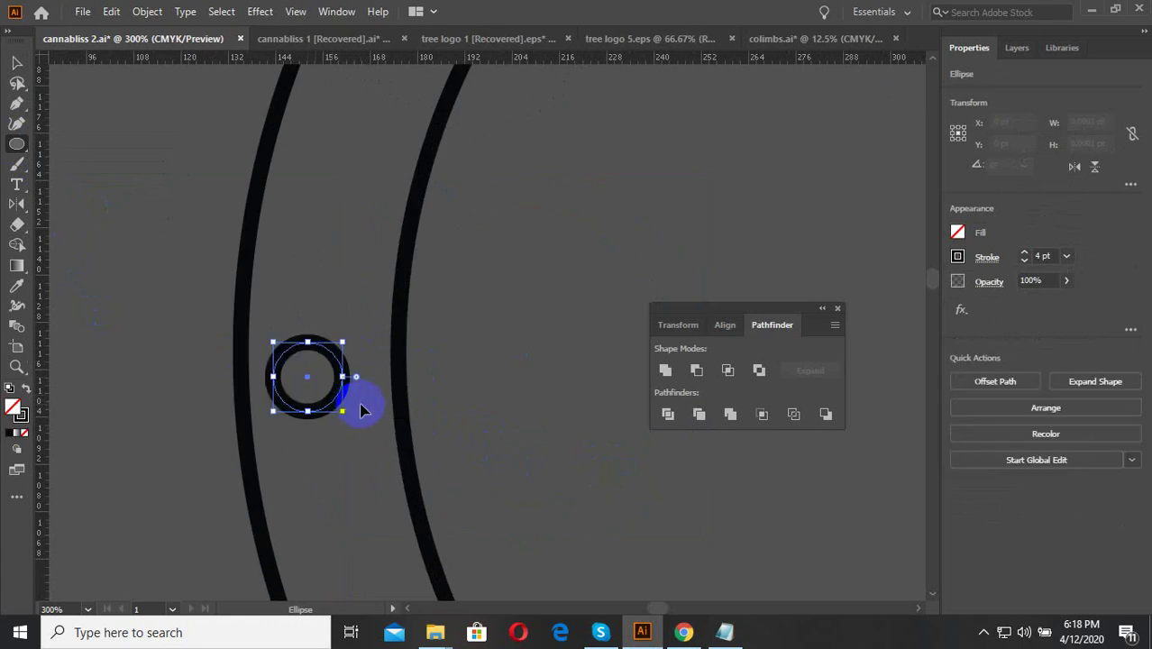
pyautogui.hotkey('ctrl', 'z')
pyautogui.scroll(-2, 359, 403)
pyautogui.scroll(-1, 311, 395)
pyautogui.scroll(-2, 311, 395)
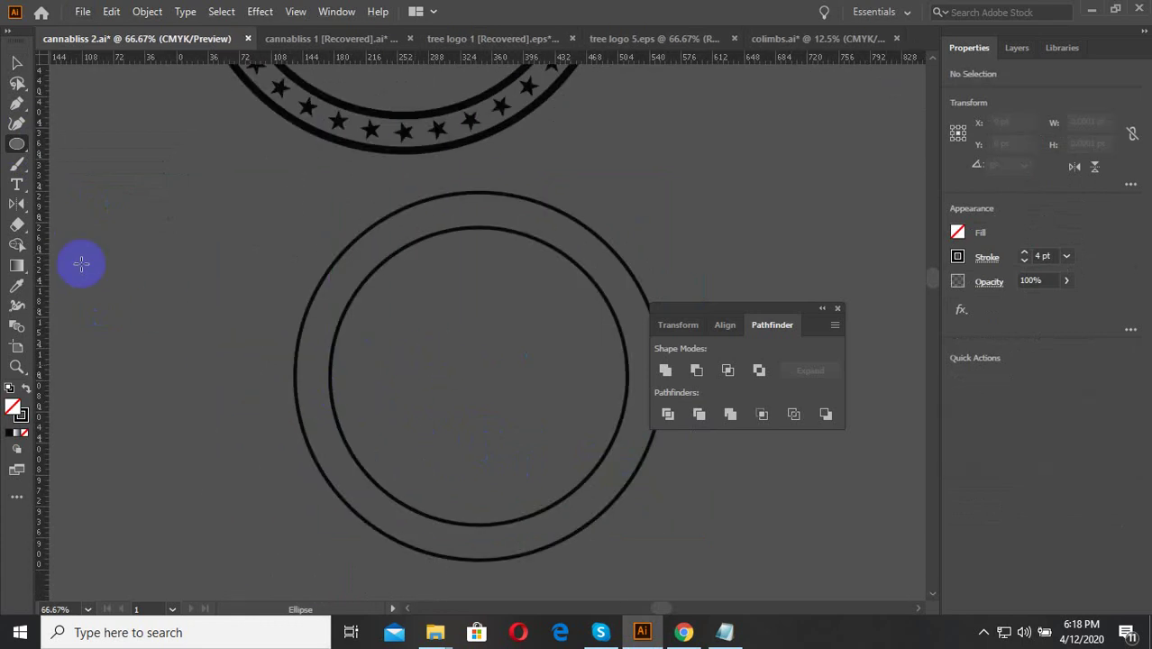
# Step: Place horizontal and vertical guides through the circles' centre and select the inner circle
pyautogui.click(14, 63)
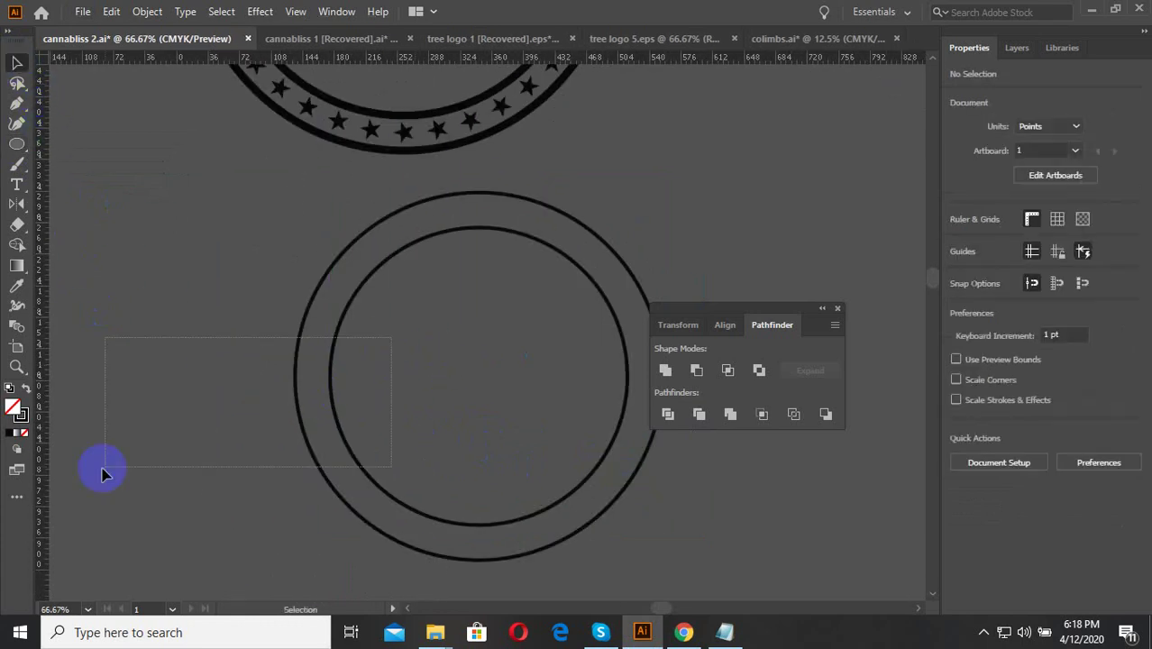
pyautogui.moveTo(391, 334); pyautogui.dragTo(98, 468)
pyautogui.moveTo(379, 335); pyautogui.dragTo(296, 377)
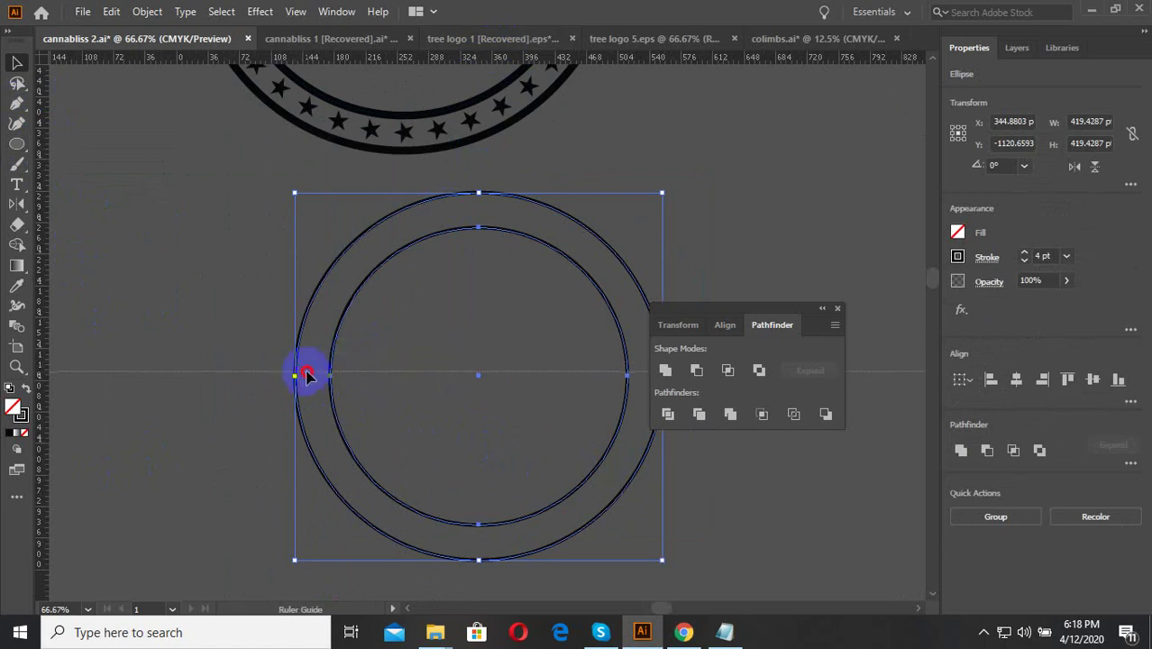
pyautogui.moveTo(406, 374); pyautogui.dragTo(71, 461)
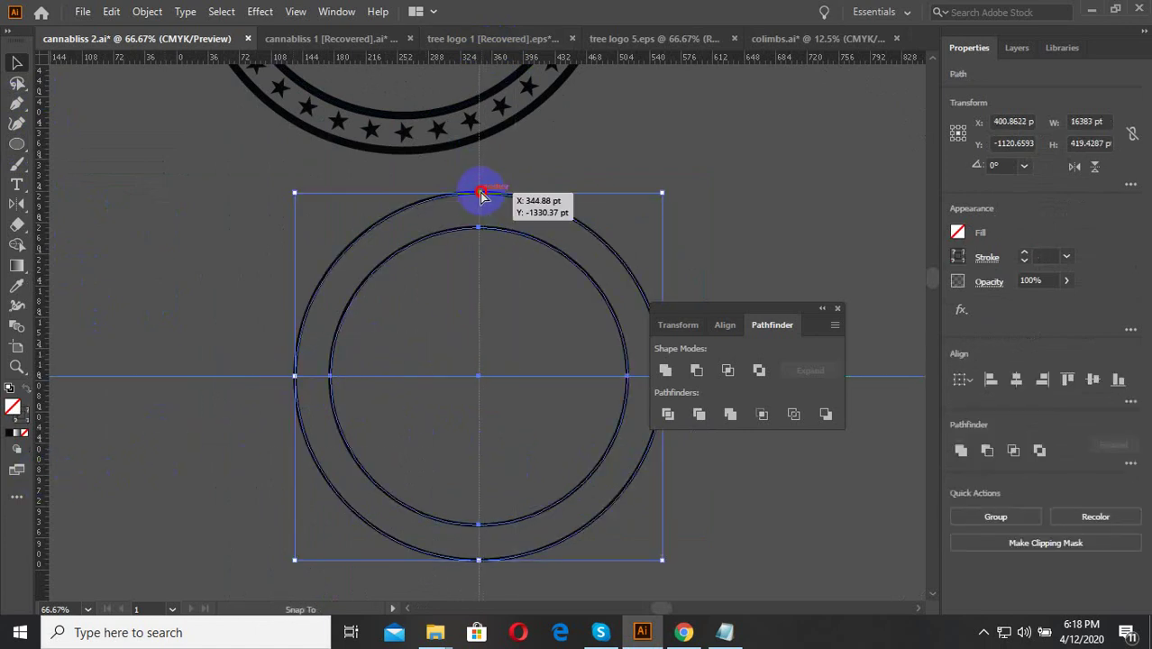
pyautogui.click(521, 339)
pyautogui.click(504, 430)
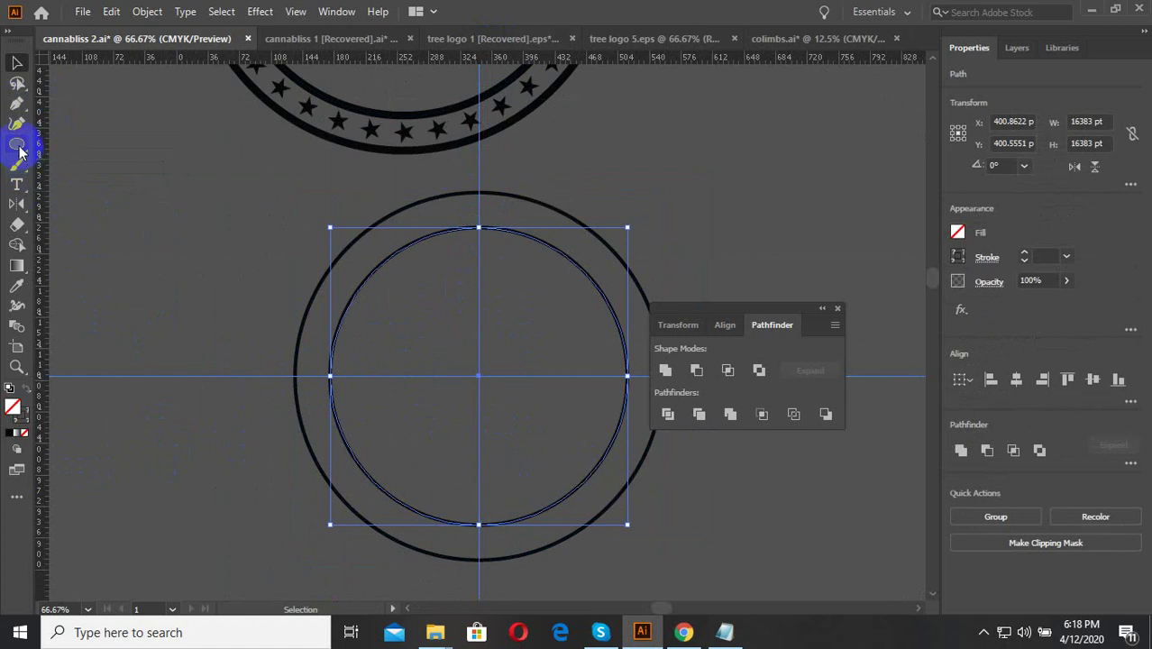
# Step: Create a small circle near the guide crossing and sample the rings' 4 pt black stroke onto it
pyautogui.keyDown('alt'); pyautogui.scroll(2, 302, 361); pyautogui.keyUp('alt')
pyautogui.keyDown('alt'); pyautogui.scroll(-2, 324, 395); pyautogui.keyUp('alt')
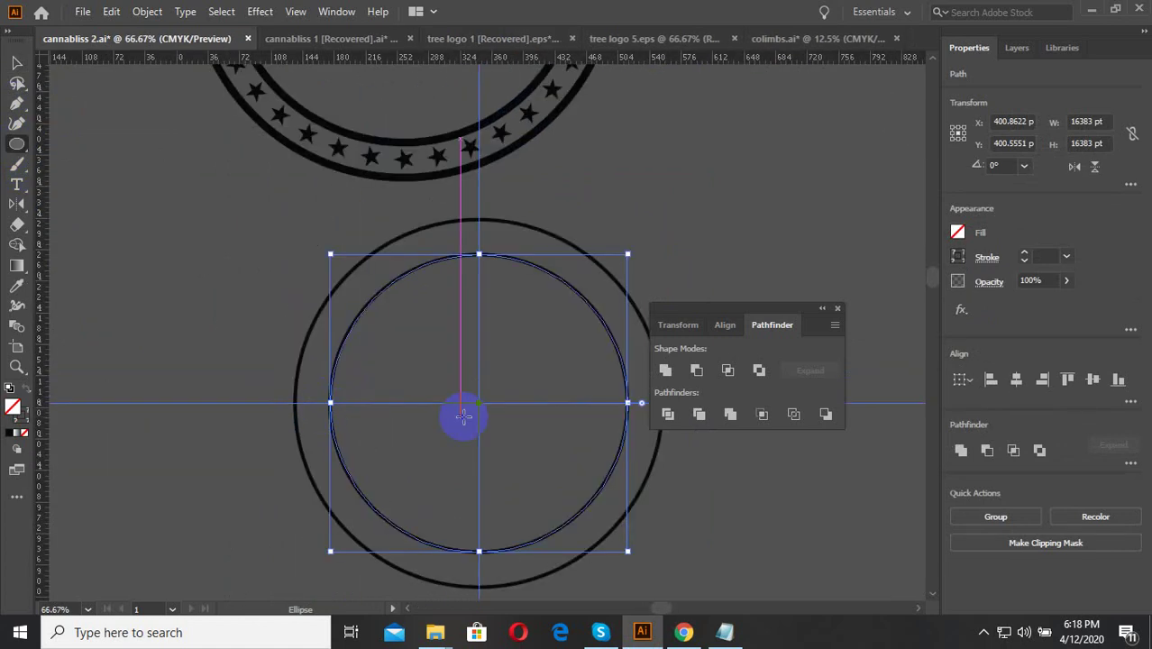
pyautogui.keyDown('alt'); pyautogui.scroll(1, 458, 412); pyautogui.keyUp('alt')
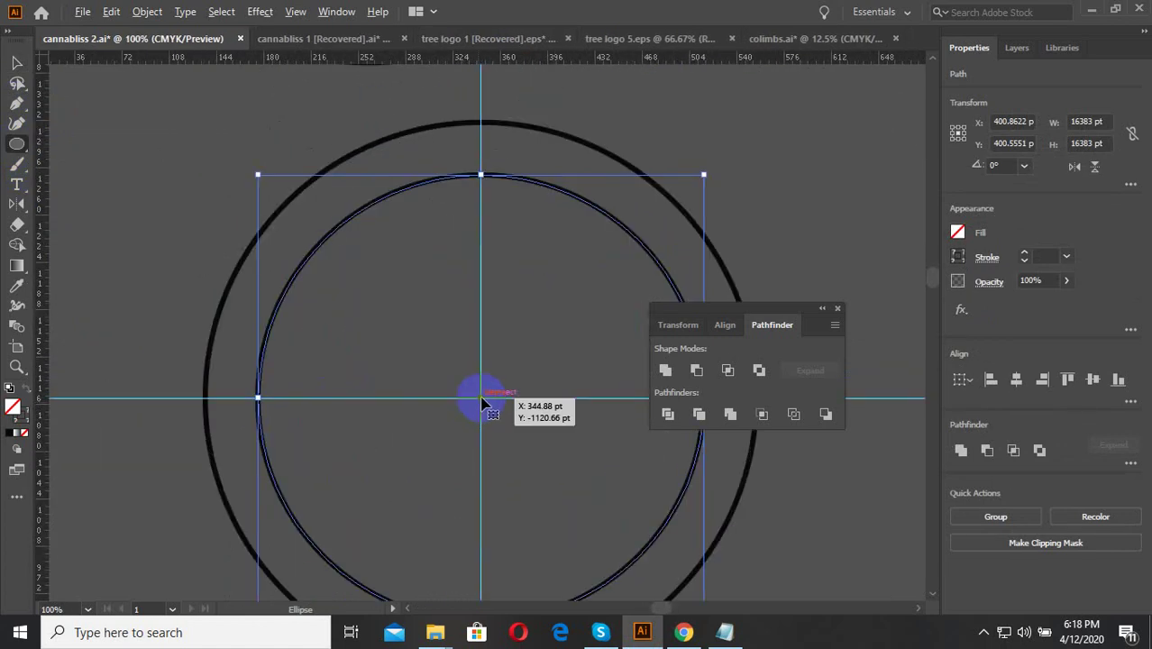
pyautogui.click(445, 406)
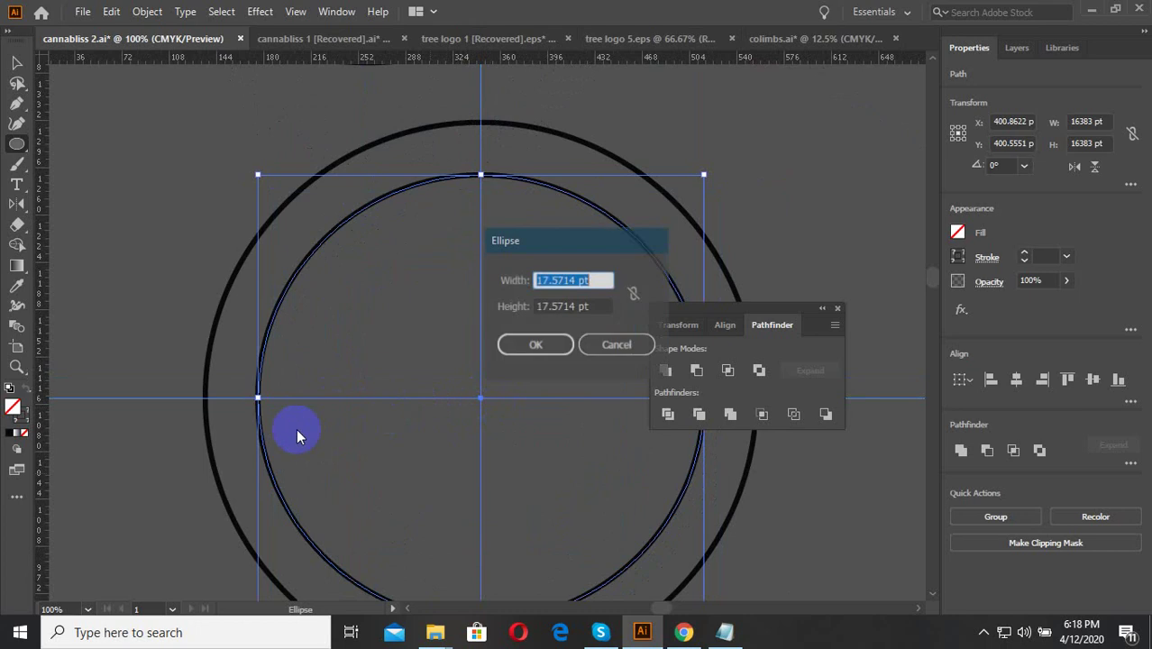
pyautogui.click(536, 344)
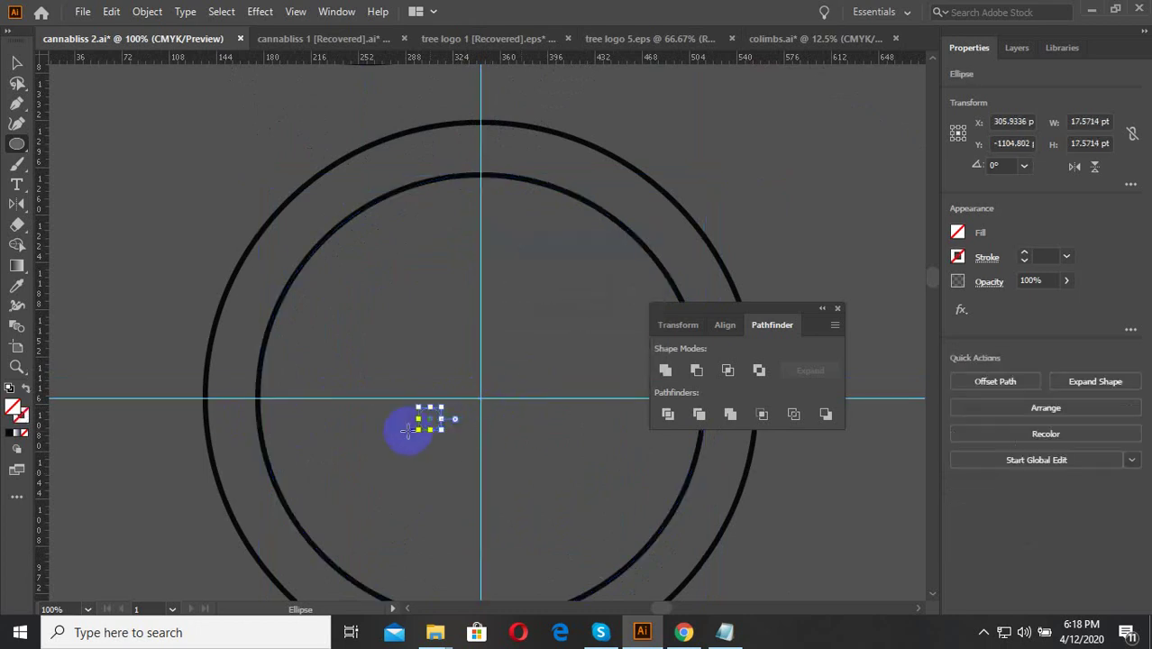
pyautogui.moveTo(442, 433); pyautogui.dragTo(513, 476)
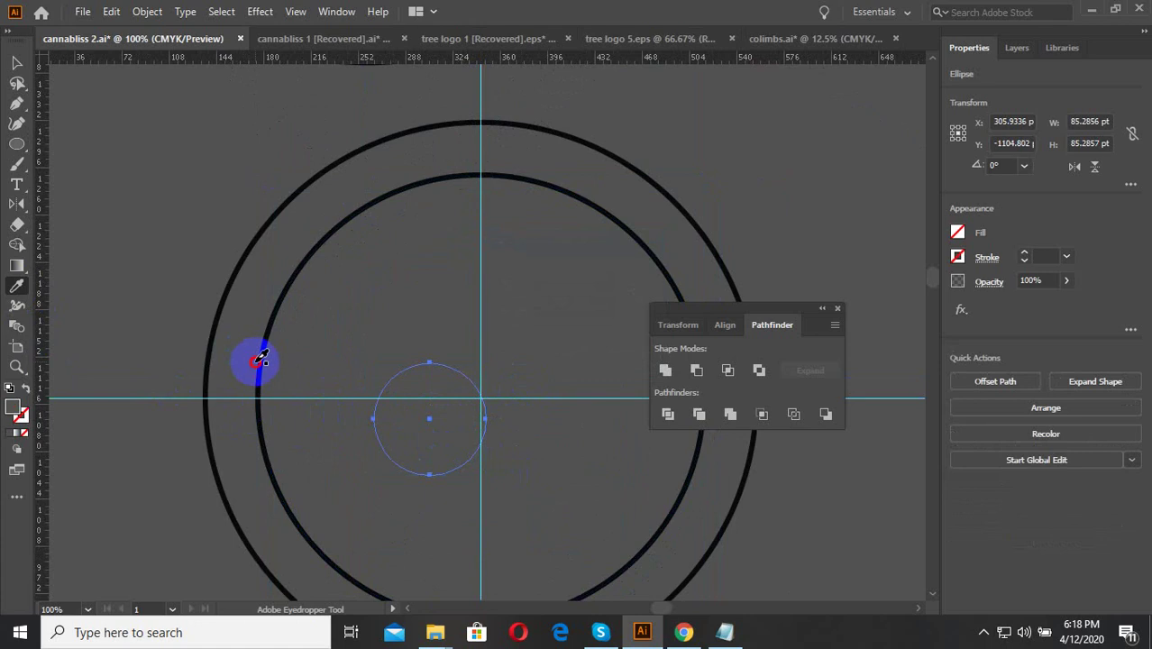
pyautogui.click(262, 365)
# Step: Shrink the small circle to about 18.43 pt
pyautogui.click(18, 67)
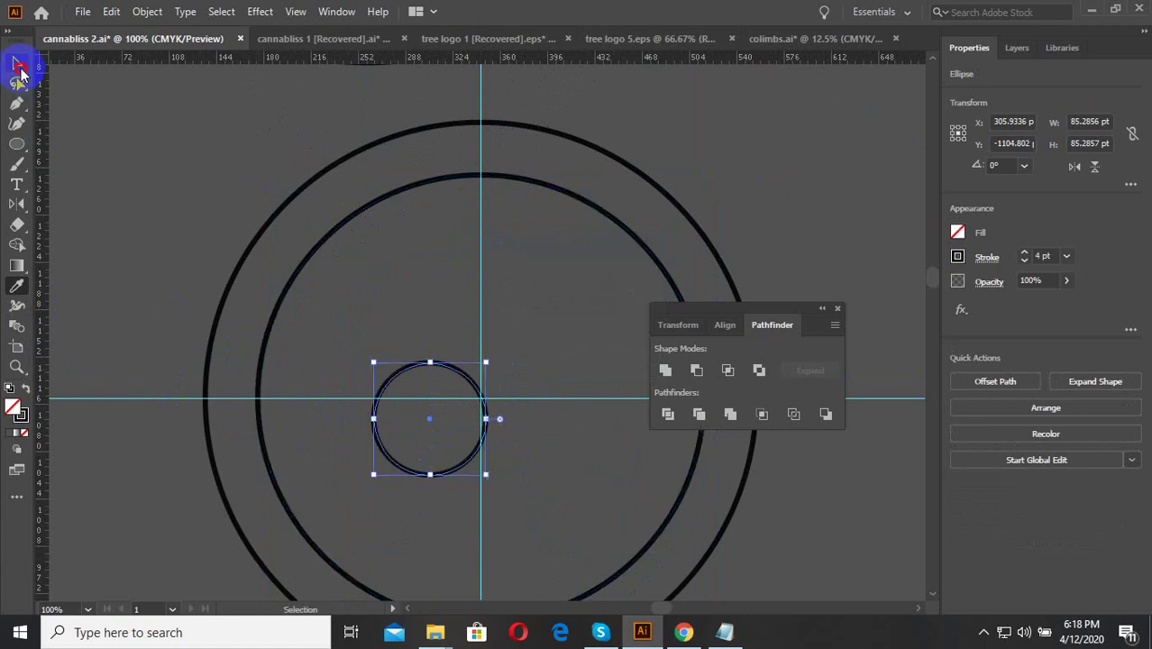
pyautogui.moveTo(486, 475)
pyautogui.mouseDown()
pyautogui.moveTo(437, 456)
pyautogui.moveTo(440, 467)
pyautogui.mouseUp()
pyautogui.scroll(3, 410, 437)
pyautogui.scroll(-2, 458, 435)
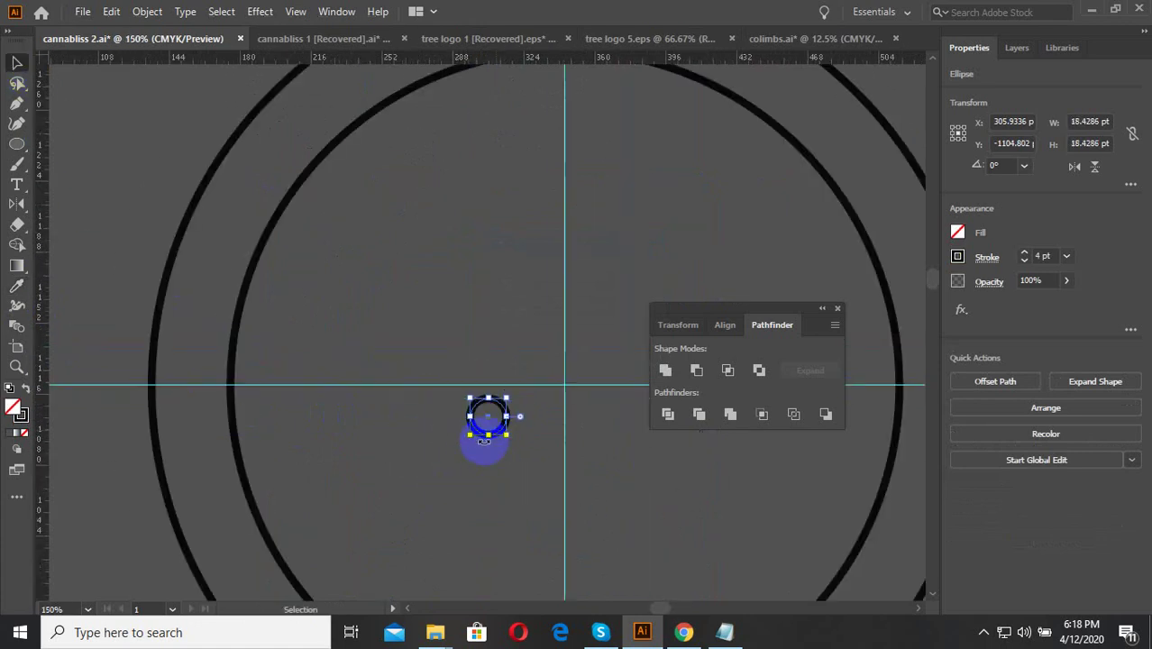
# Step: Move the small circle onto the horizontal guide between the two rings
pyautogui.moveTo(482, 439); pyautogui.dragTo(183, 396)
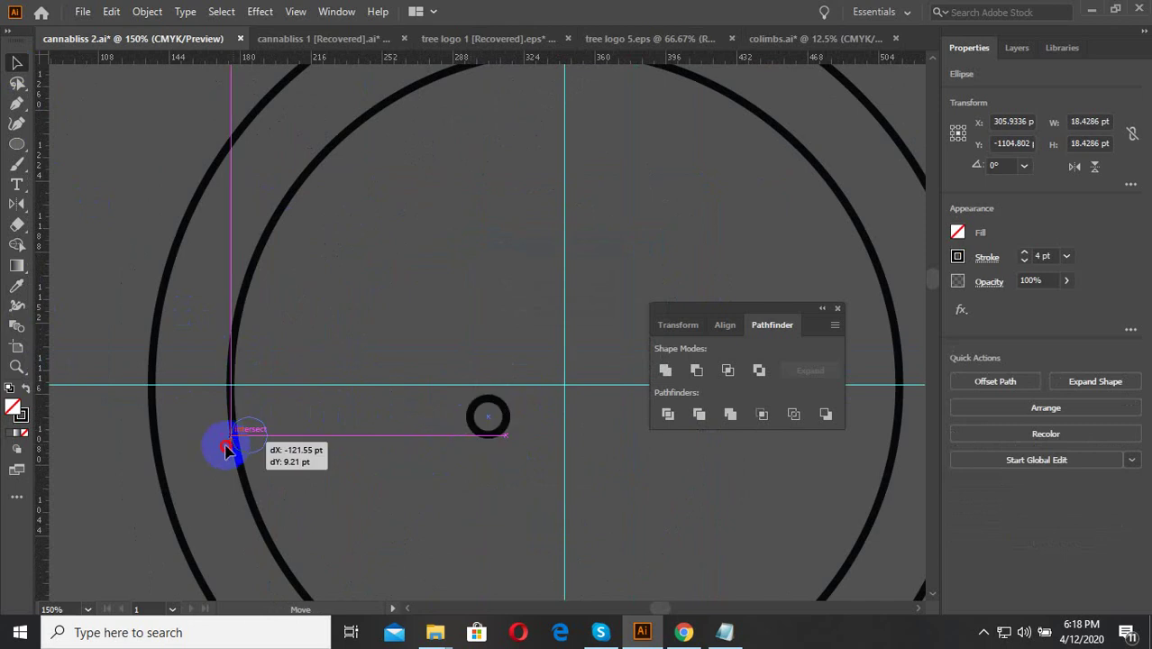
pyautogui.moveTo(174, 390); pyautogui.dragTo(175, 387)
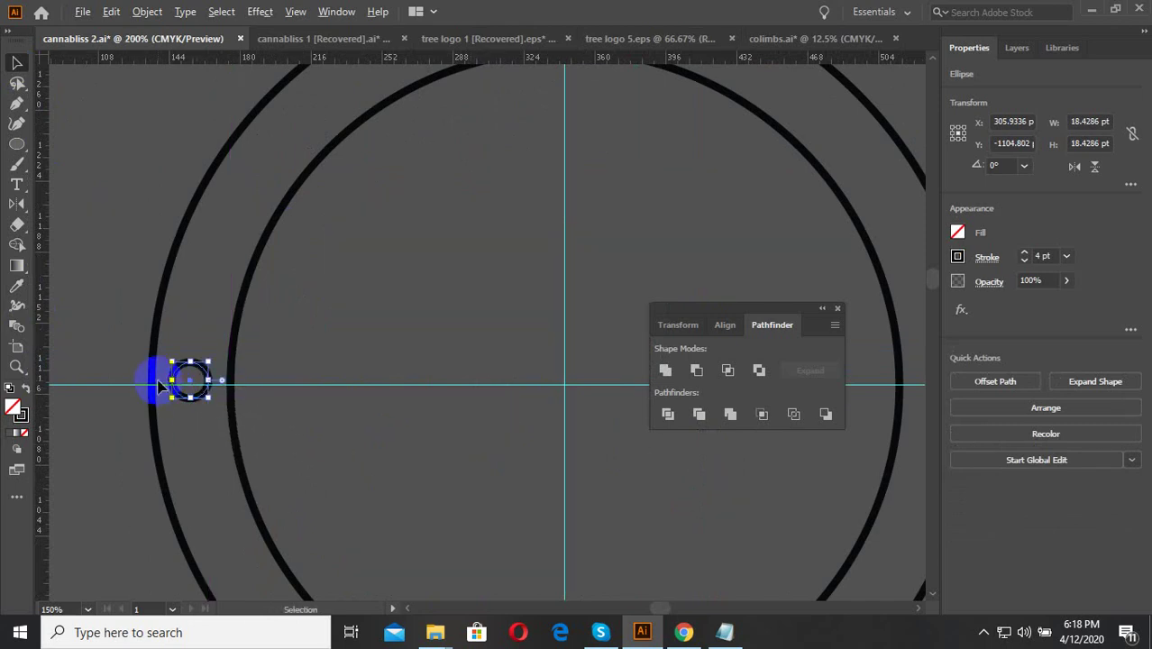
pyautogui.scroll(4, 153, 386)
pyautogui.click(257, 474)
pyautogui.click(284, 437)
pyautogui.scroll(1, 284, 437)
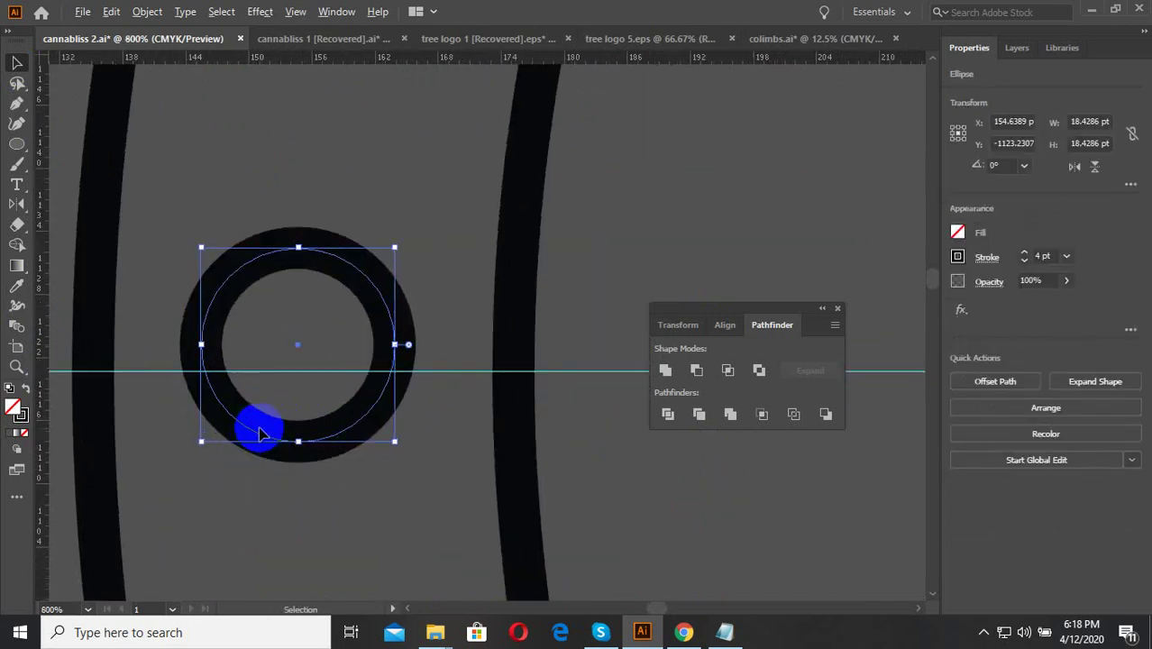
pyautogui.moveTo(329, 441); pyautogui.dragTo(316, 459)
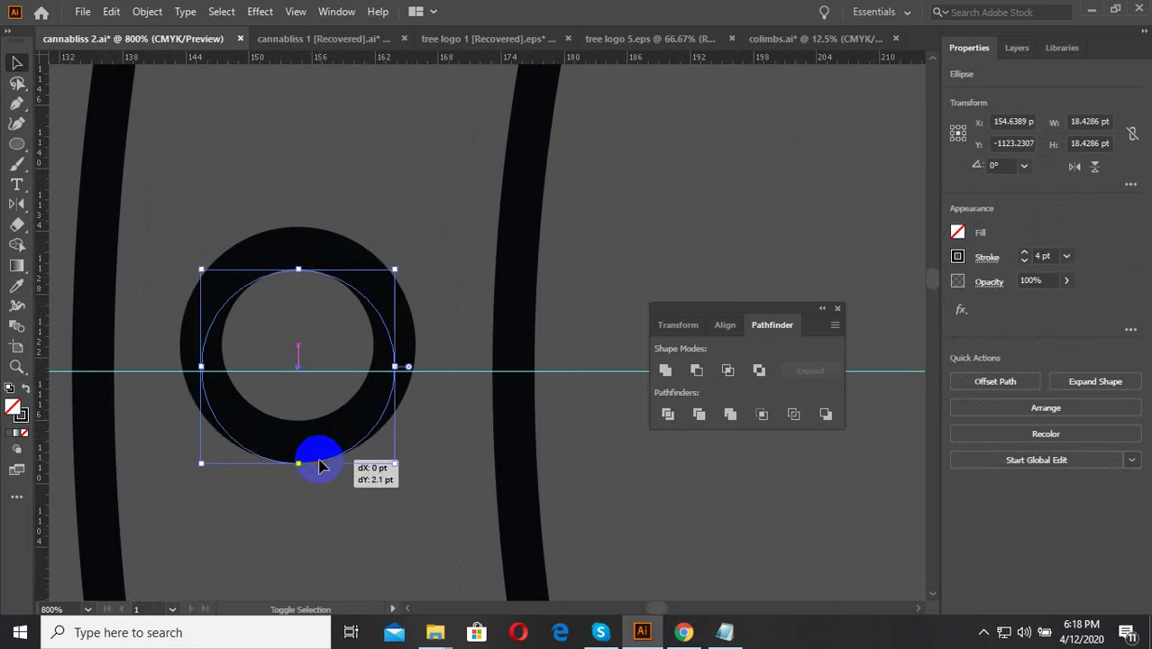
pyautogui.scroll(3, 427, 335)
pyautogui.scroll(1, 427, 335)
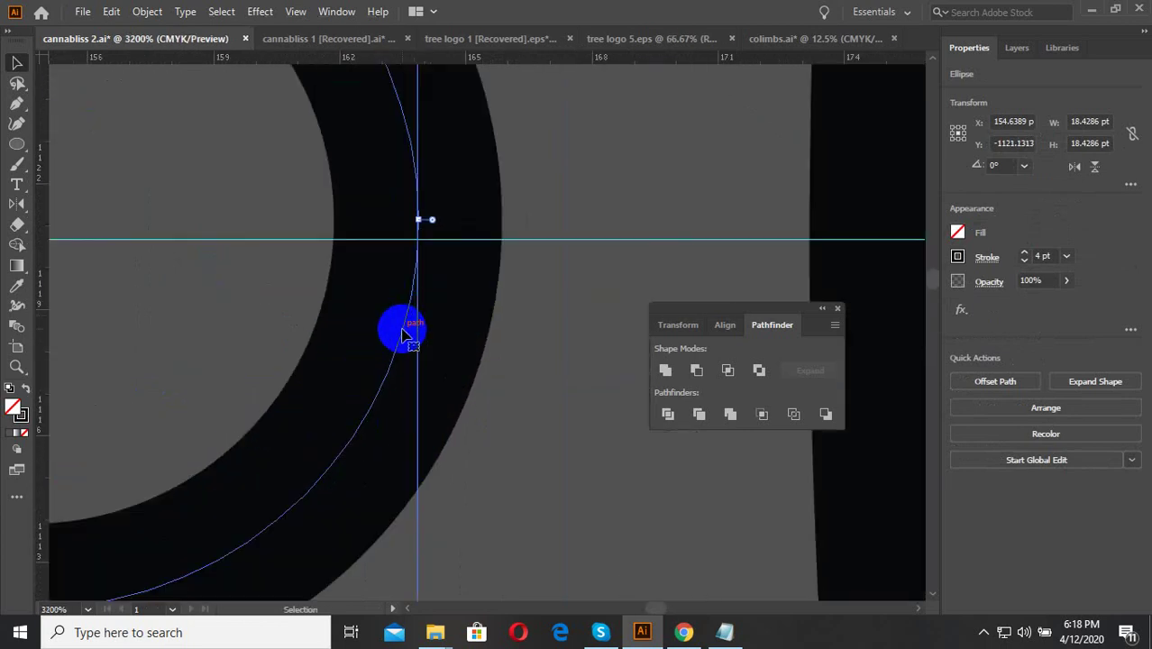
pyautogui.moveTo(403, 334); pyautogui.dragTo(400, 335)
# Step: Reselect the small circle, briefly try the Rotate tool, then deselect it
pyautogui.click(485, 455)
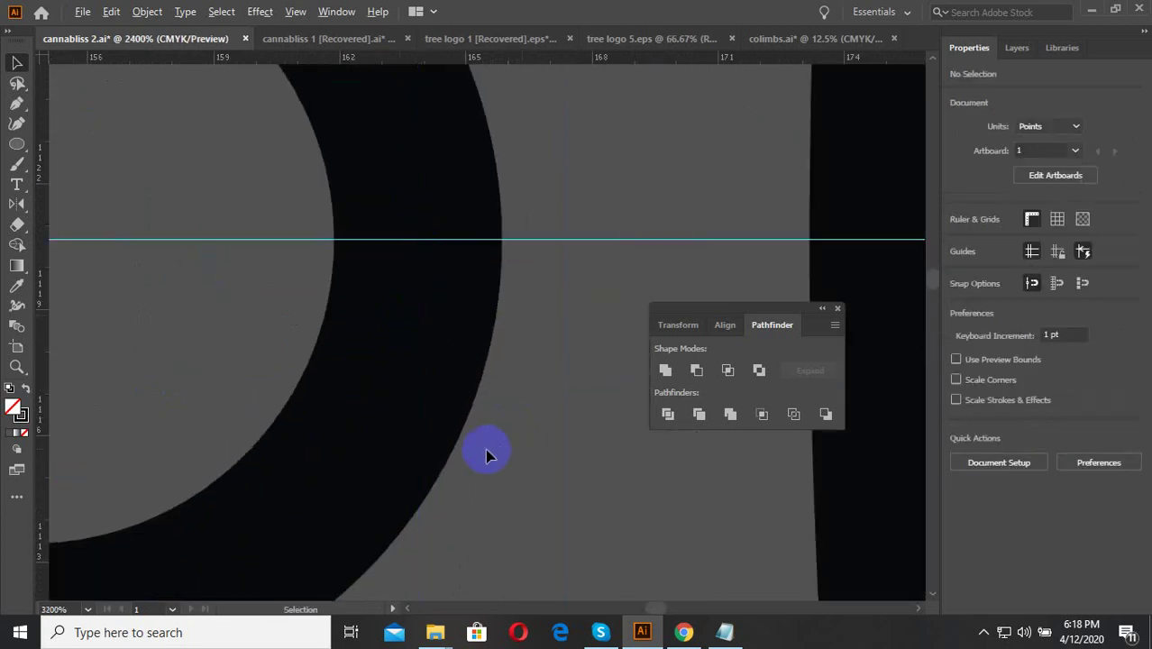
pyautogui.scroll(-6, 485, 456)
pyautogui.moveTo(391, 438); pyautogui.dragTo(392, 440)
pyautogui.scroll(-1, 392, 496)
pyautogui.scroll(-2, 392, 540)
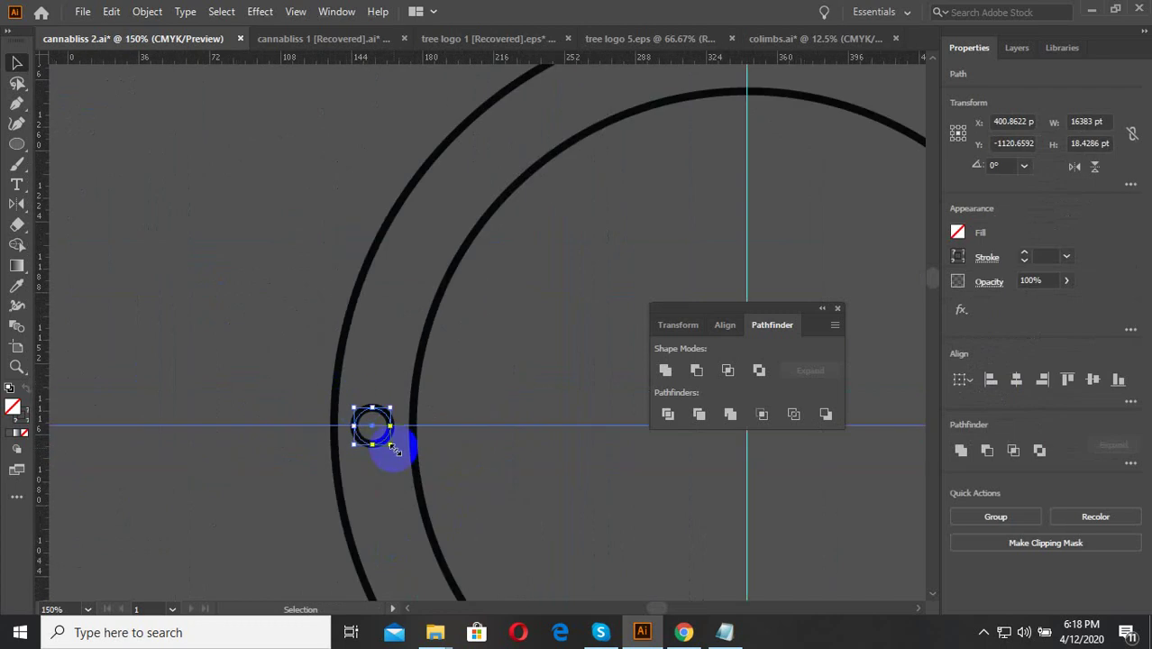
pyautogui.scroll(-2, 371, 479)
pyautogui.scroll(1, 379, 462)
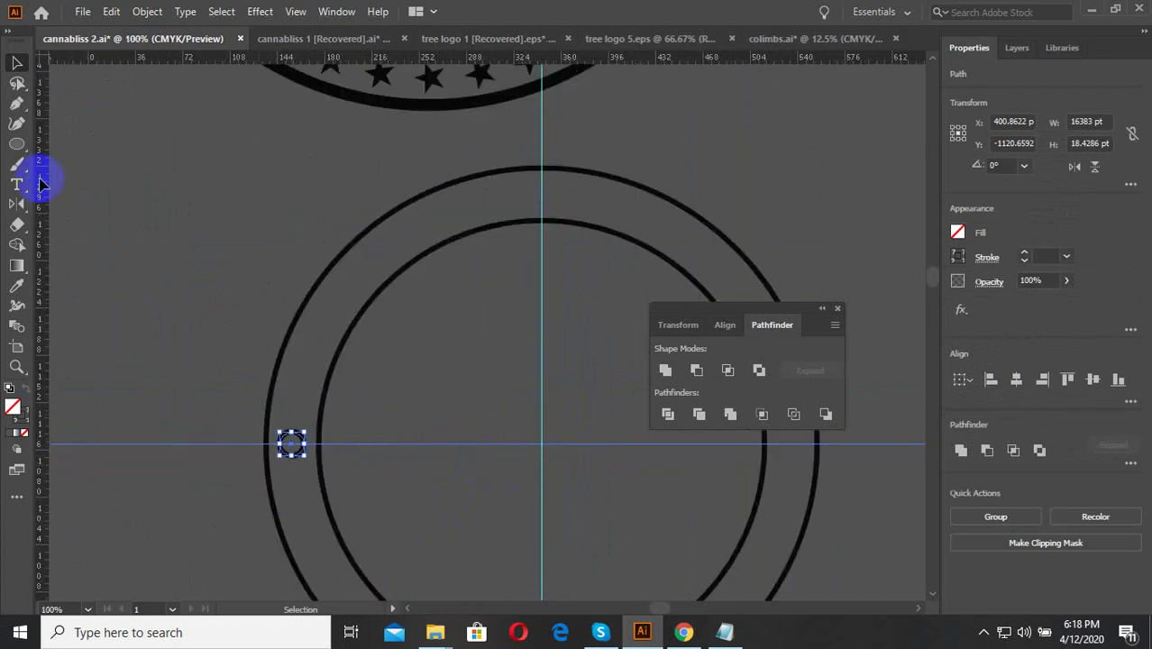
pyautogui.moveTo(16, 216); pyautogui.dragTo(64, 205)
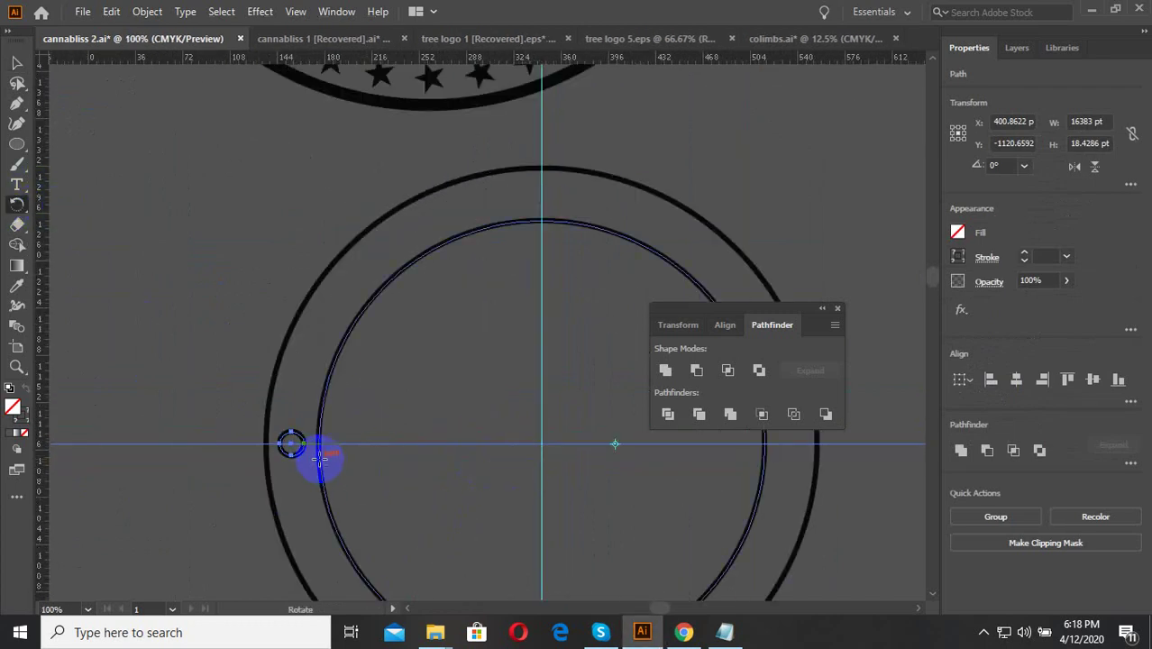
pyautogui.scroll(2, 317, 458)
pyautogui.scroll(-1, 335, 458)
pyautogui.scroll(-2, 576, 501)
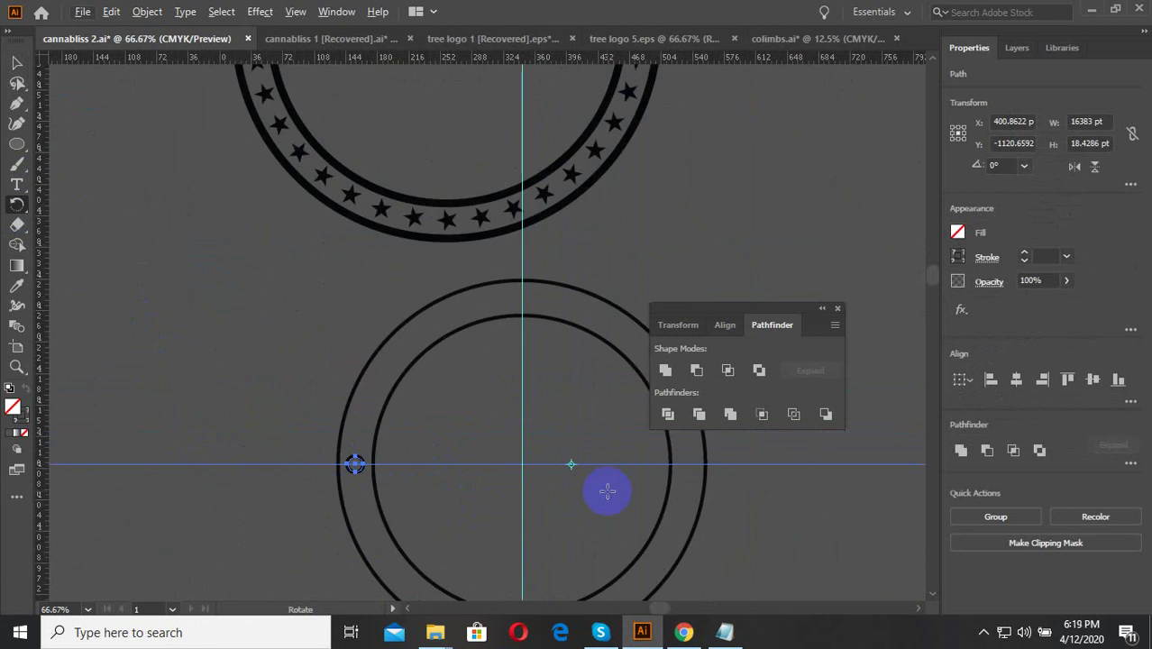
pyautogui.click(16, 63)
pyautogui.click(167, 244)
pyautogui.scroll(1, 343, 475)
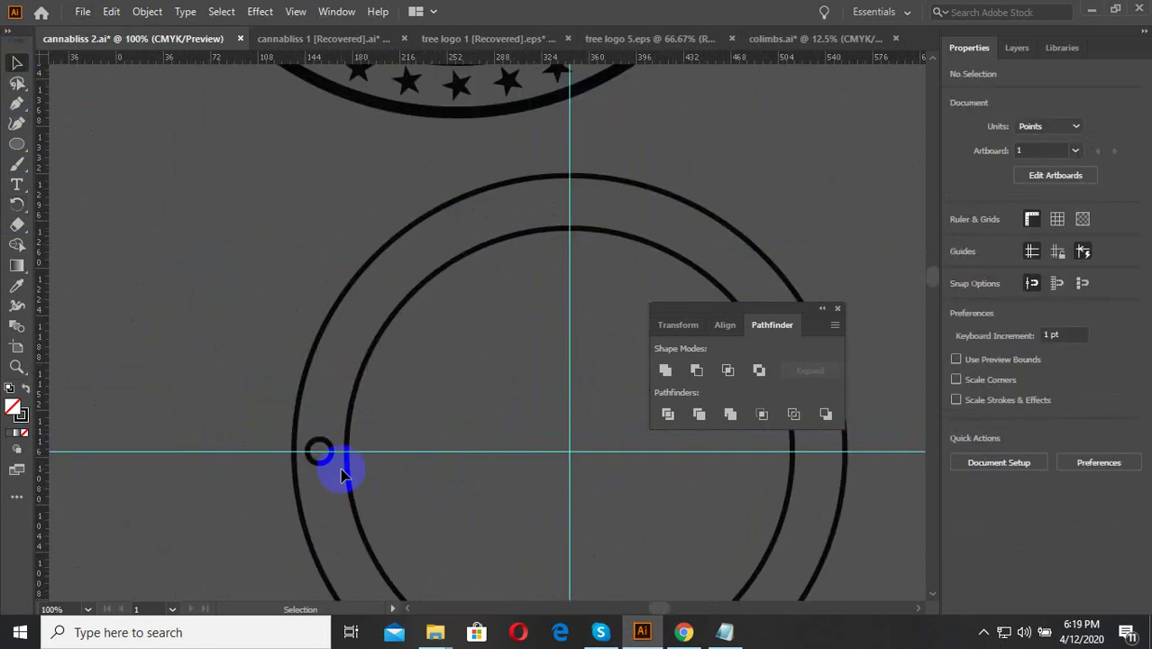
# Step: Open Rotate settings at the guide intersection for the small circle, cancel, then confirm
pyautogui.click(323, 462)
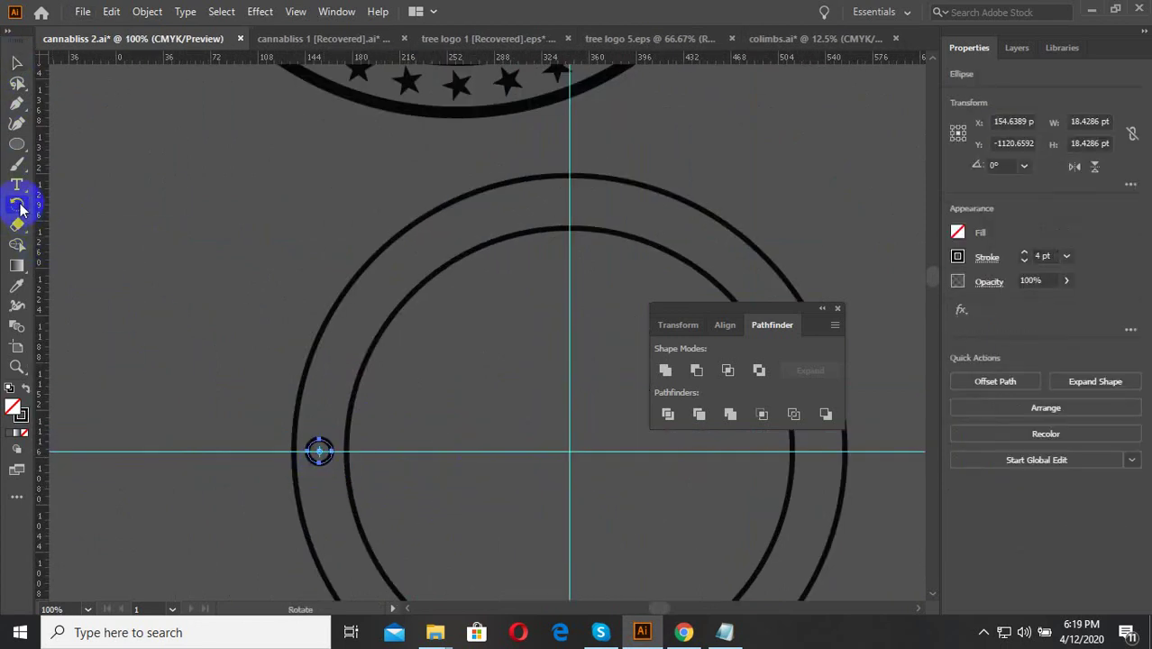
pyautogui.keyDown('alt'); pyautogui.click(568, 457); pyautogui.keyUp('alt')
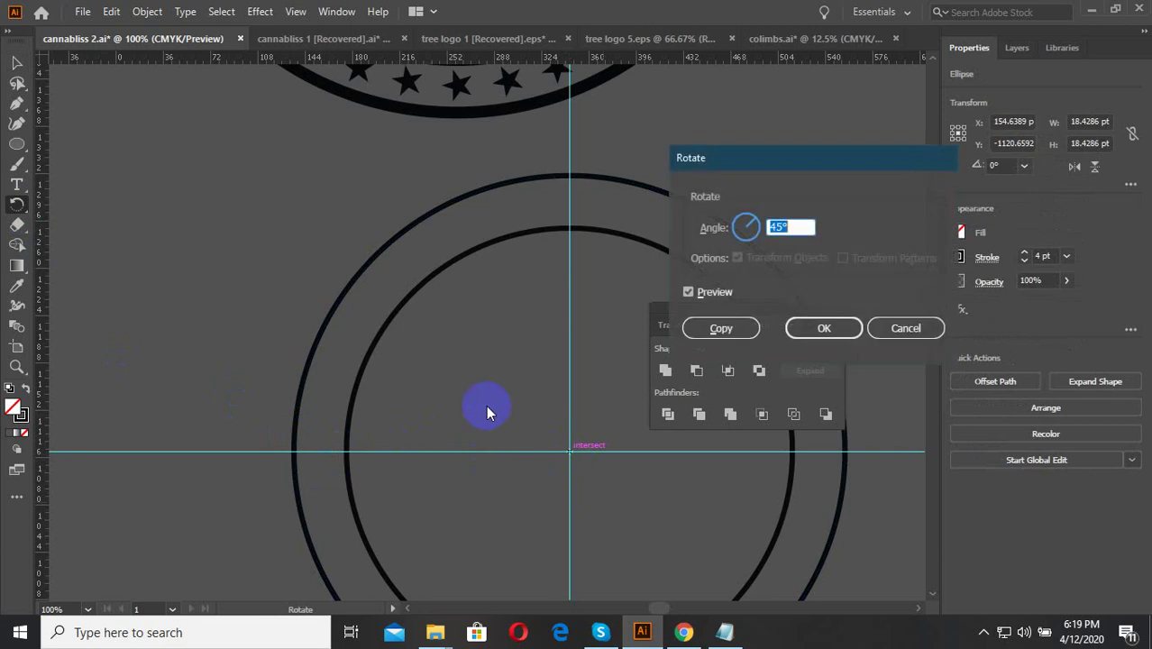
pyautogui.click(905, 328)
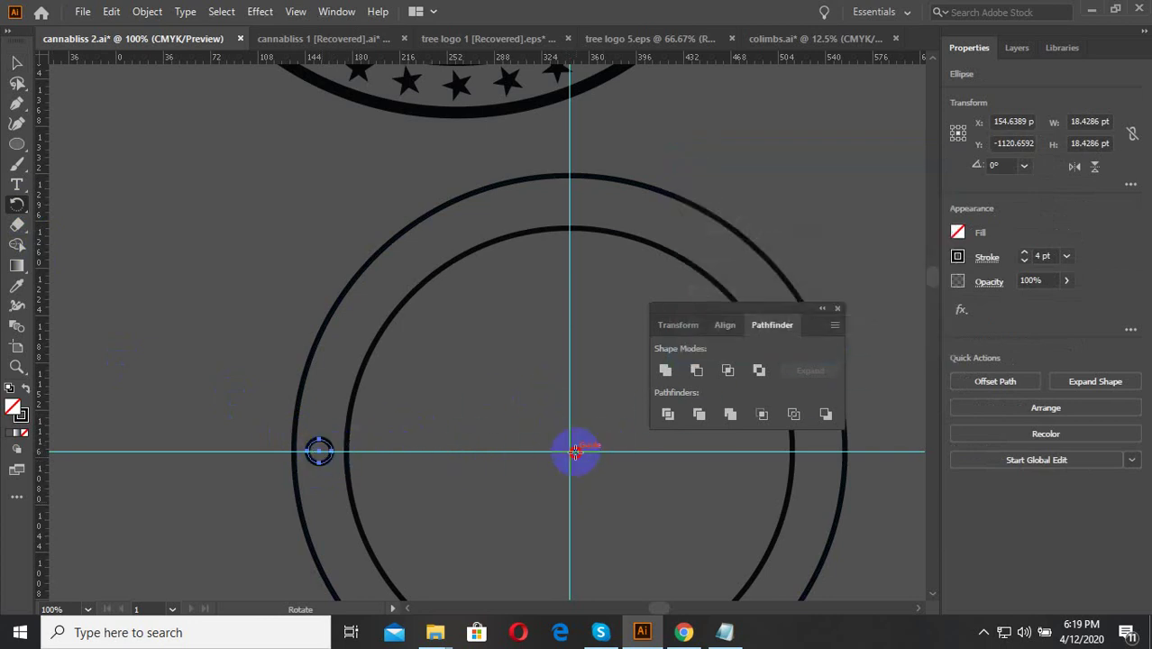
pyautogui.keyDown('alt'); pyautogui.click(568, 454); pyautogui.keyUp('alt')
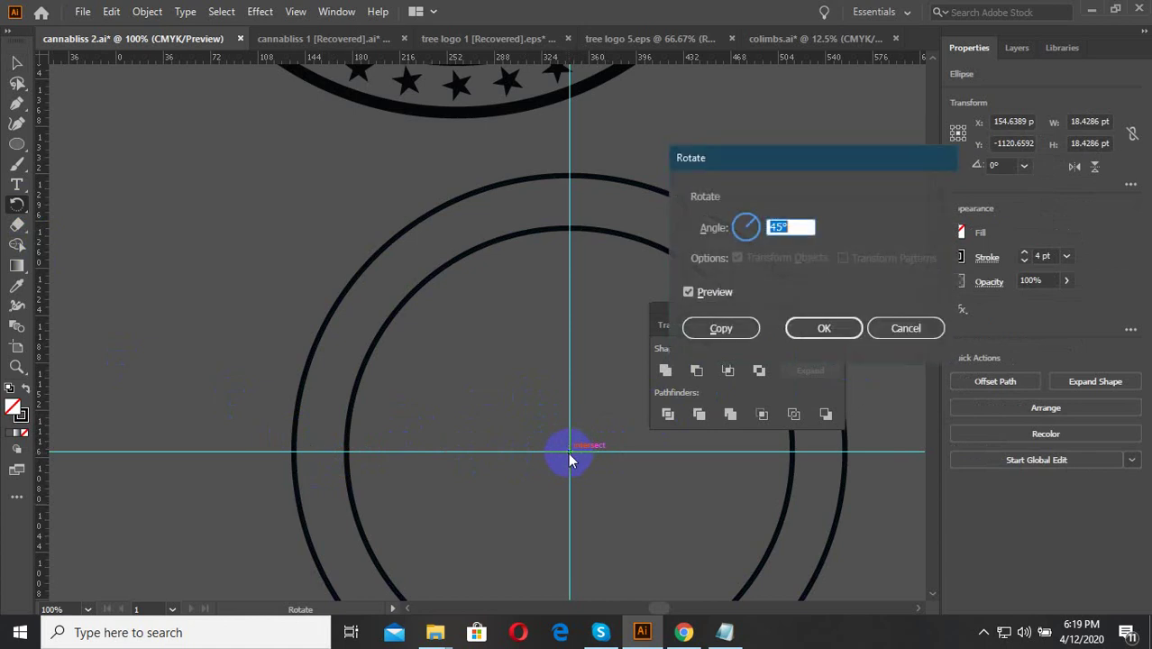
pyautogui.click(847, 330)
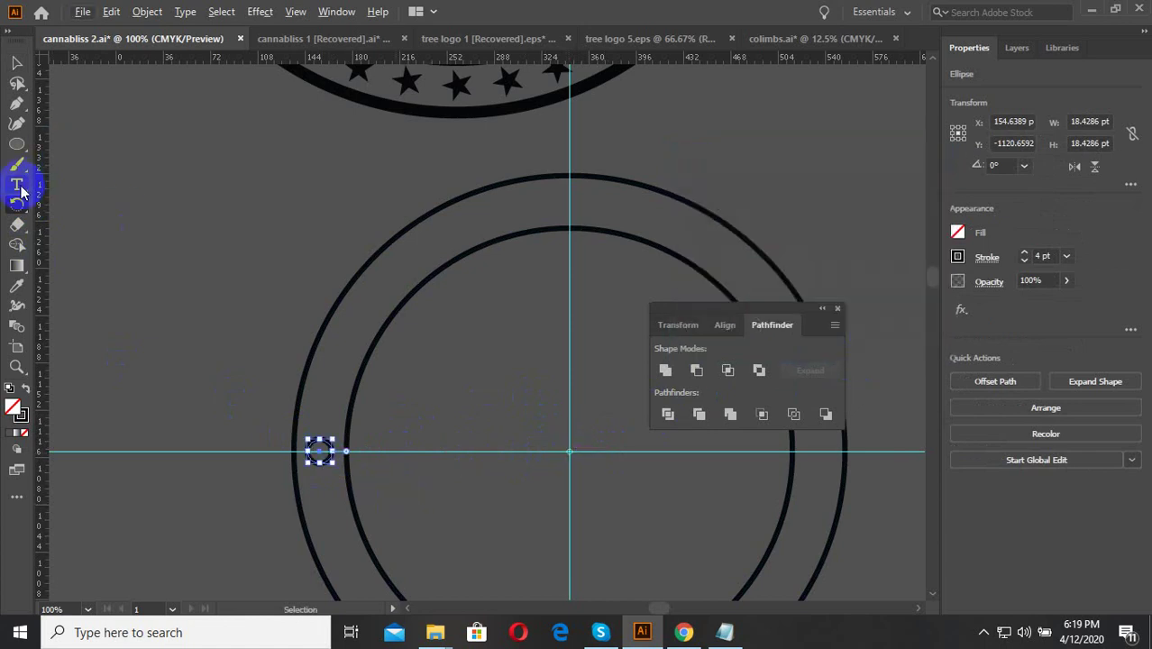
# Step: Reselect the small circle and switch back to the Rotate tool
pyautogui.click(17, 223)
pyautogui.scroll(3, 372, 532)
pyautogui.scroll(1, 423, 547)
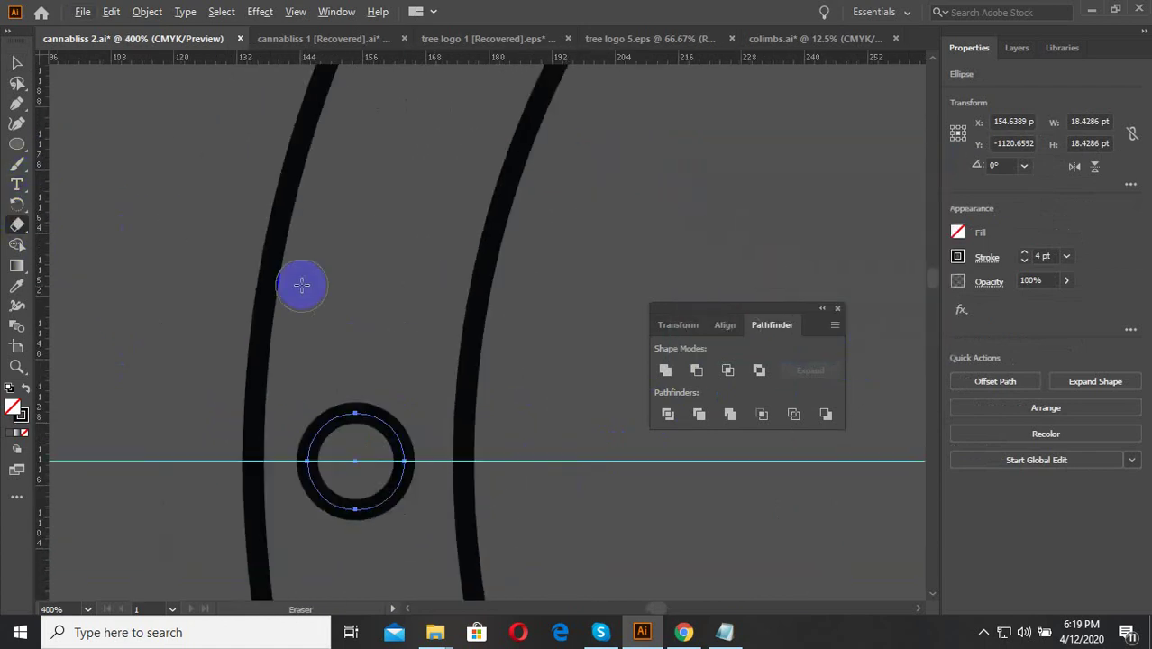
pyautogui.click(16, 62)
pyautogui.click(386, 391)
pyautogui.click(368, 433)
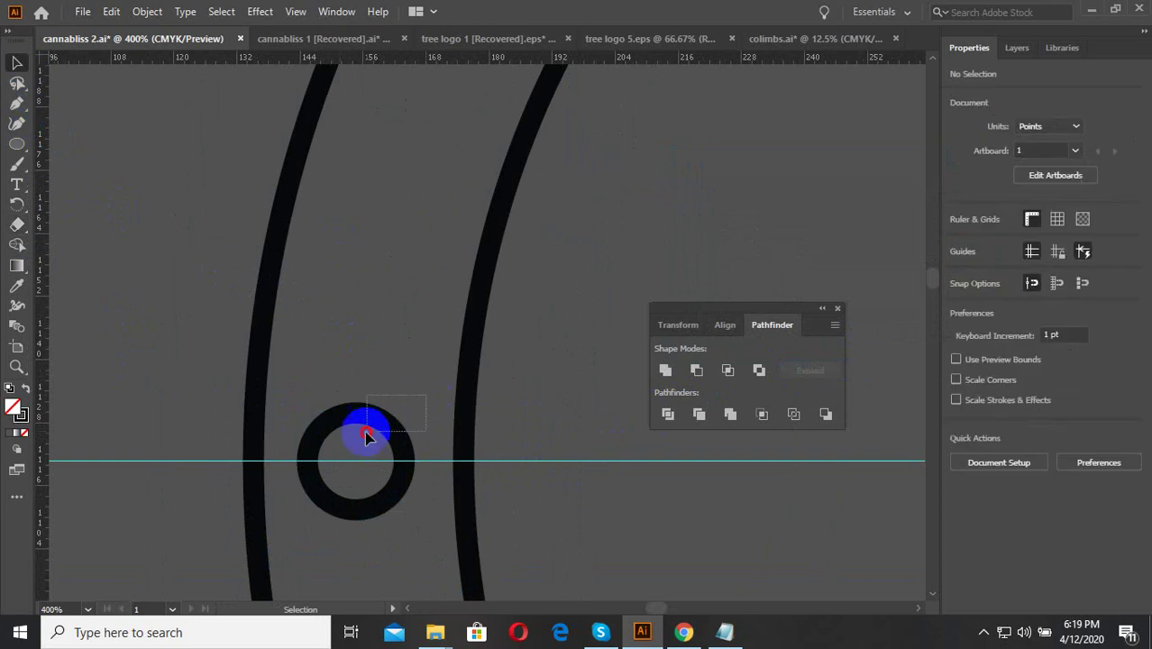
pyautogui.scroll(3, 347, 485)
pyautogui.click(18, 209)
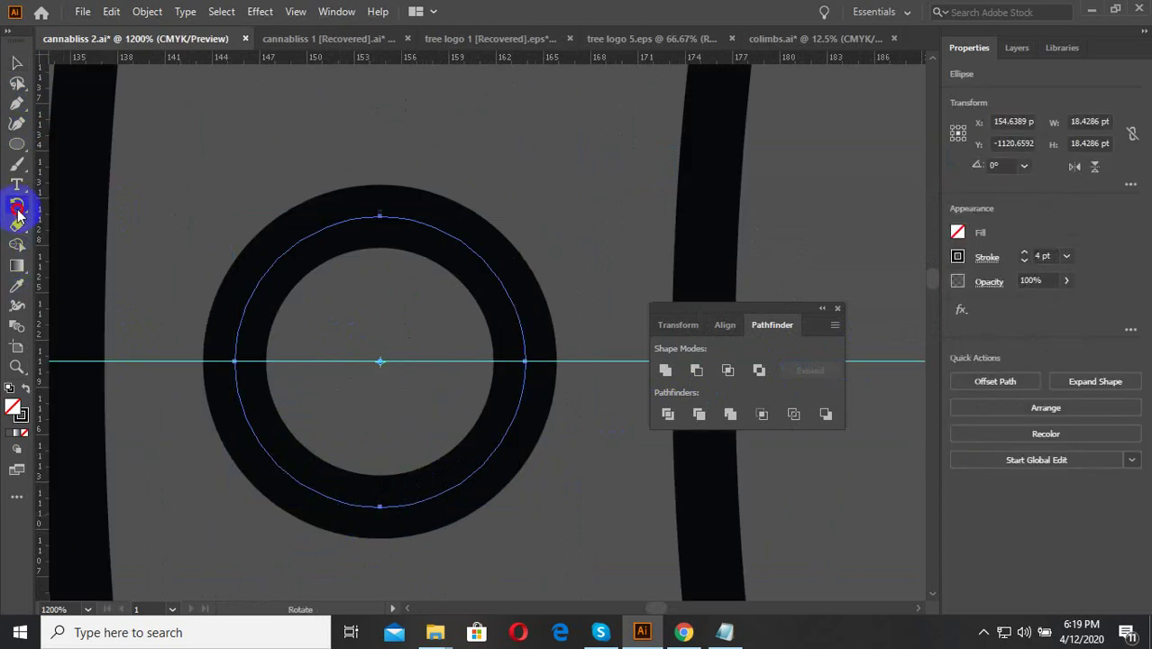
pyautogui.scroll(-3, 369, 339)
pyautogui.scroll(-2, 264, 380)
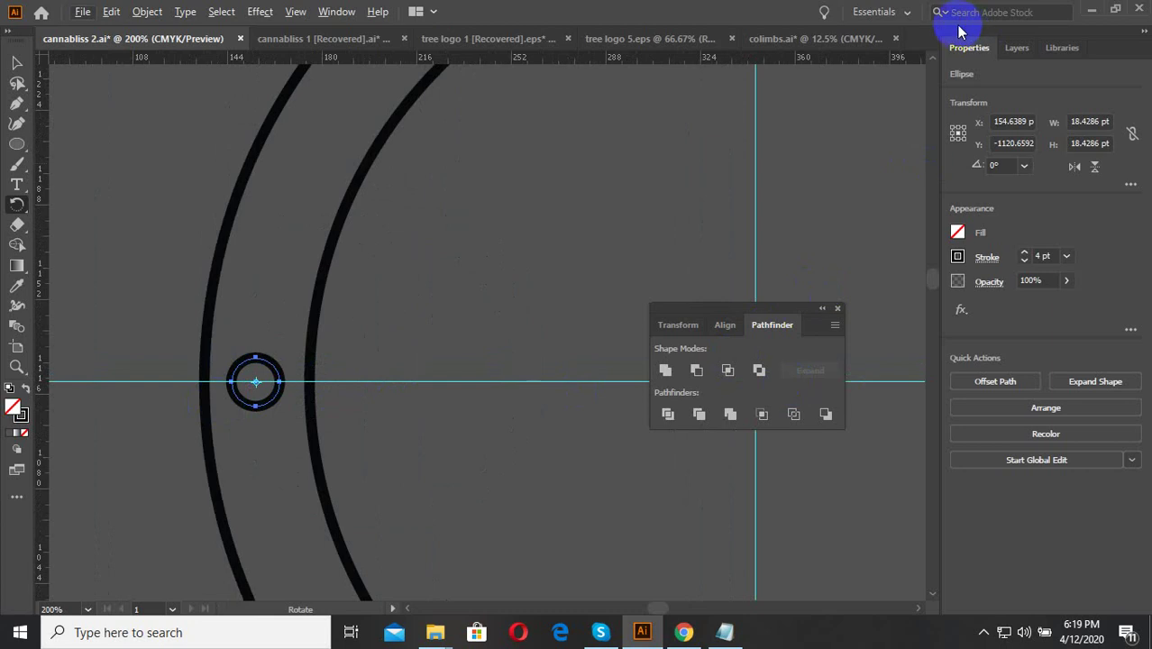
# Step: Reset the Essentials workspace to its default layout
pyautogui.click(875, 12)
pyautogui.click(913, 206)
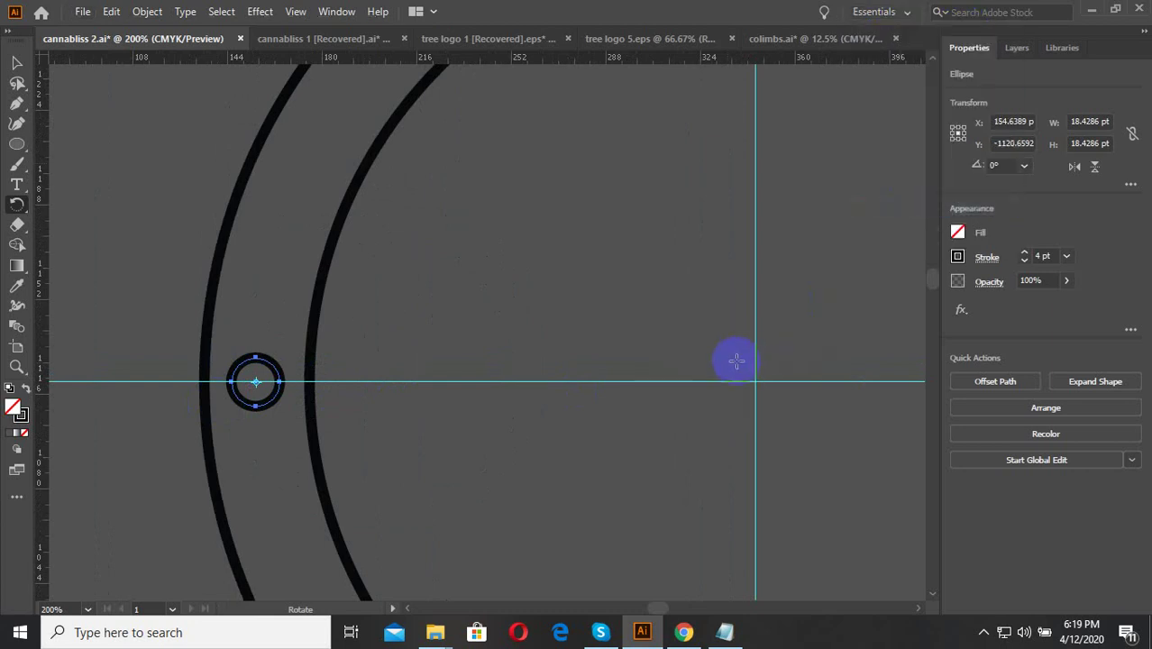
pyautogui.scroll(1, 247, 416)
pyautogui.scroll(-1, 169, 403)
pyautogui.scroll(-1, 217, 383)
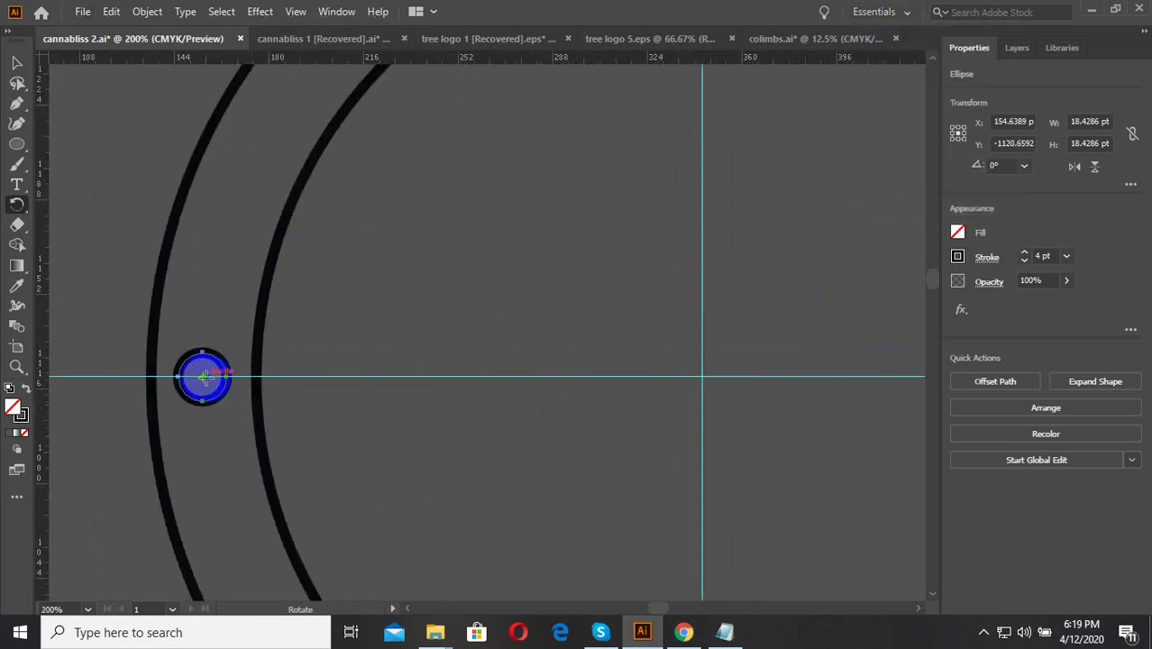
# Step: Rotate a copy of the small circle 12° about the ring centre and repeat with Ctrl+D
pyautogui.moveTo(205, 377); pyautogui.dragTo(667, 367)
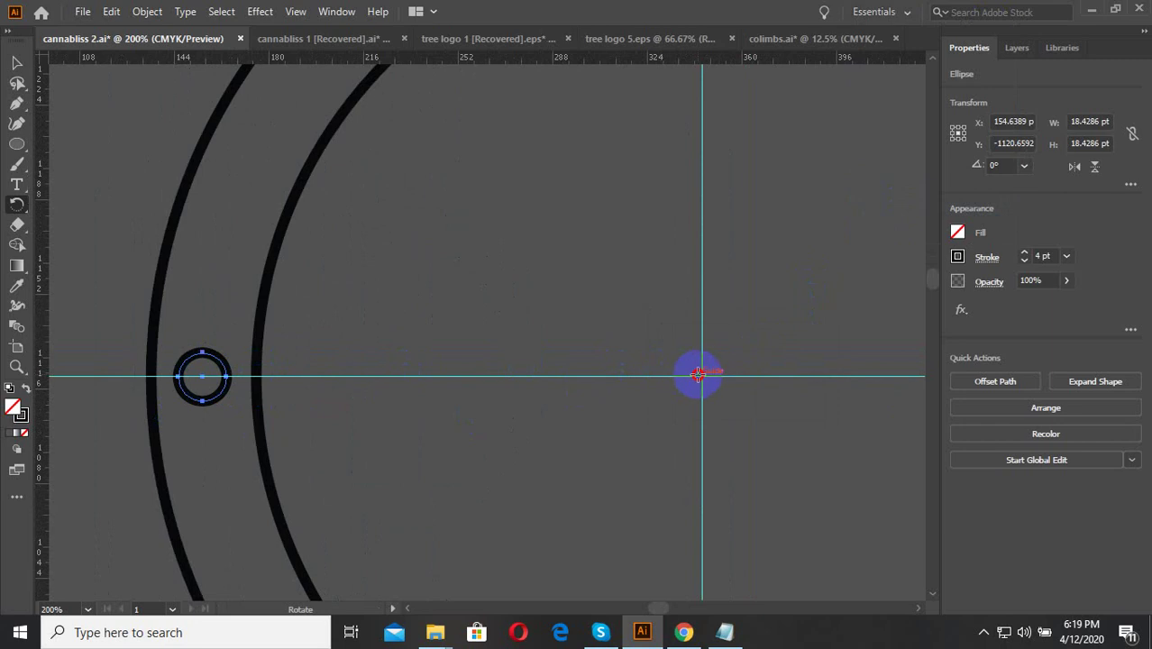
pyautogui.keyDown('alt'); pyautogui.click(702, 375); pyautogui.keyUp('alt')
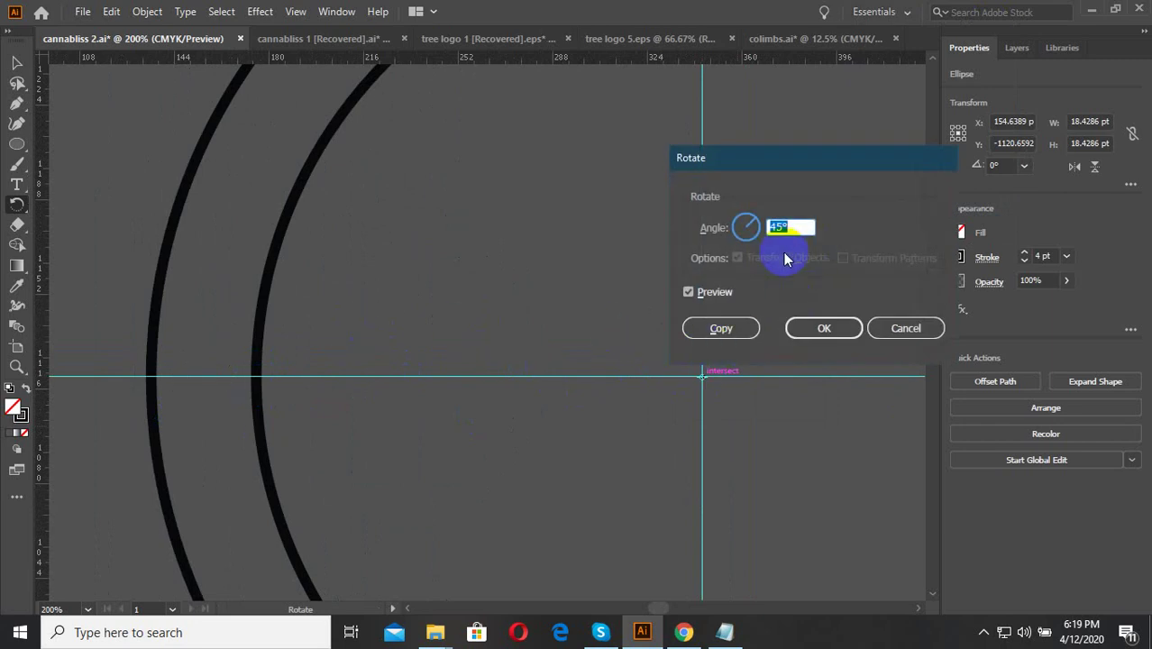
pyautogui.write('1')
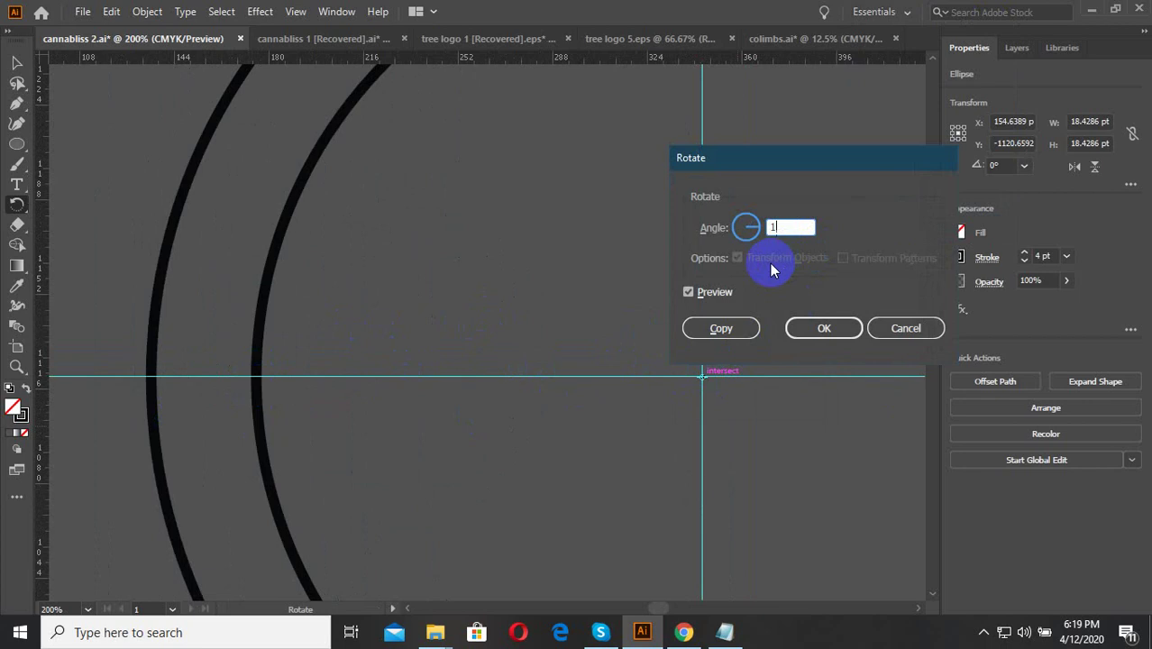
pyautogui.write('4')
pyautogui.press('BackSpace')
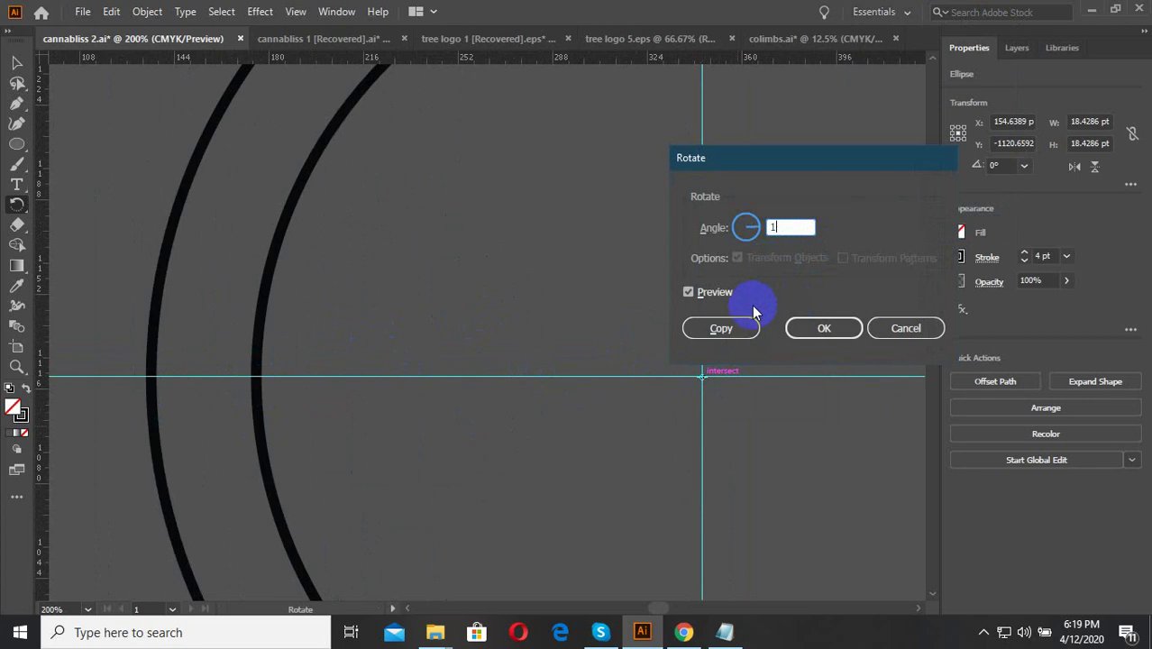
pyautogui.write('2')
pyautogui.click(746, 330)
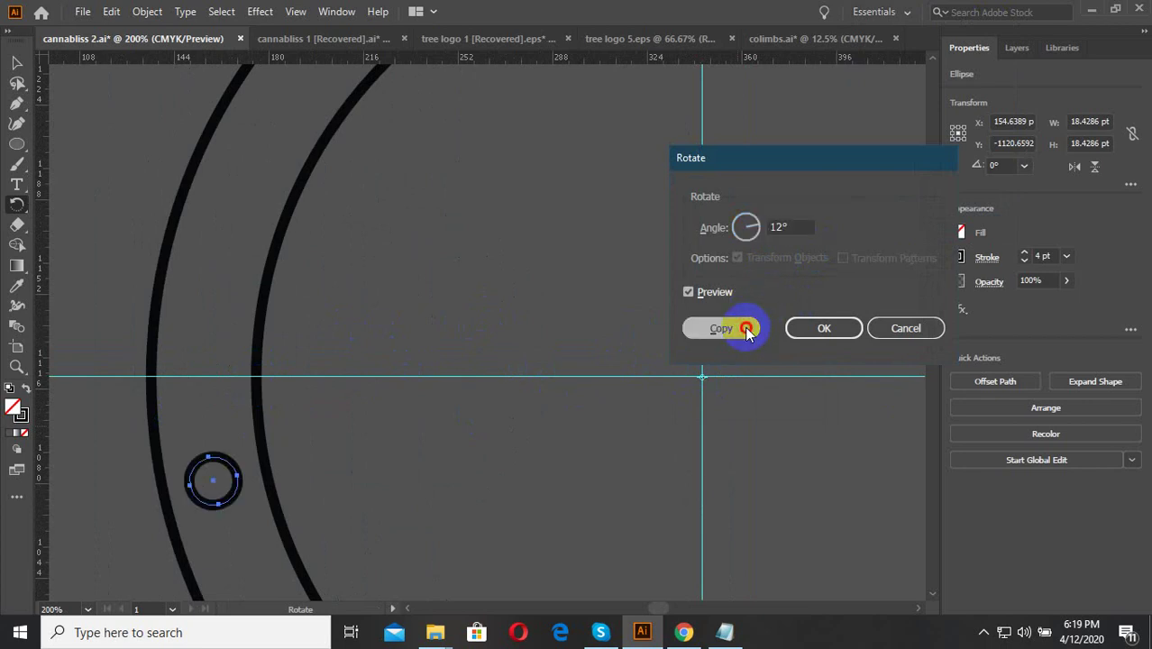
pyautogui.scroll(-2, 347, 370)
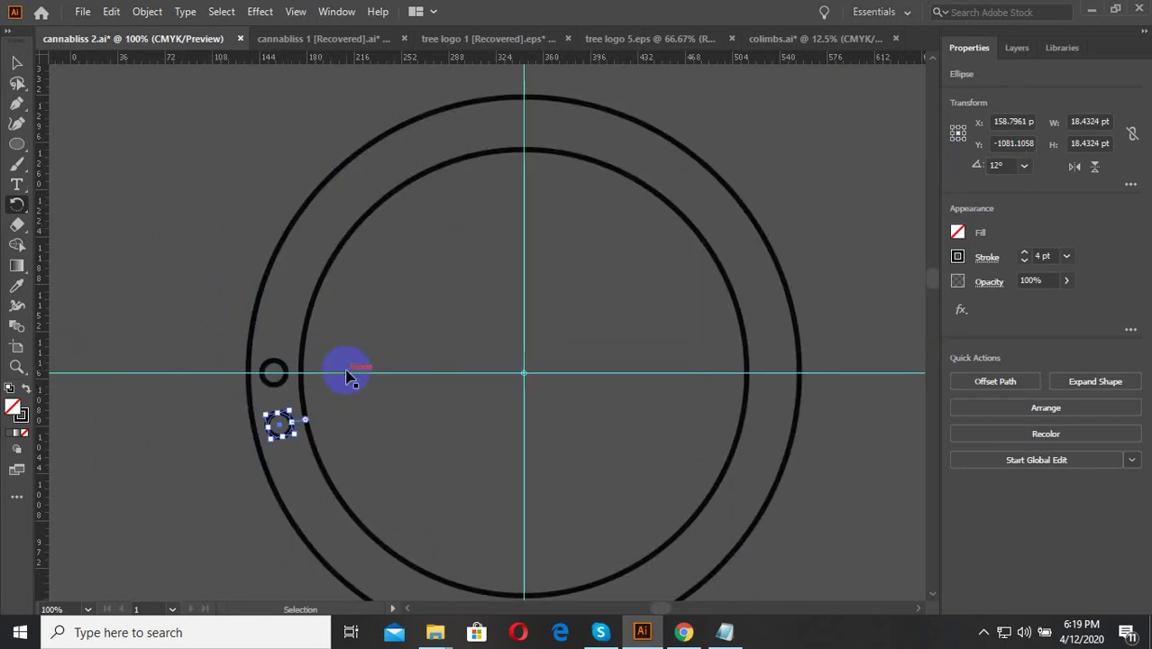
pyautogui.hotkey('ctrl', 'd')
pyautogui.hotkey('ctrl', 'd')
pyautogui.hotkey('ctrl', 'd')
pyautogui.hotkey('ctrl', 'd')
pyautogui.hotkey('ctrl', 'd')
pyautogui.hotkey('ctrl', 'd')
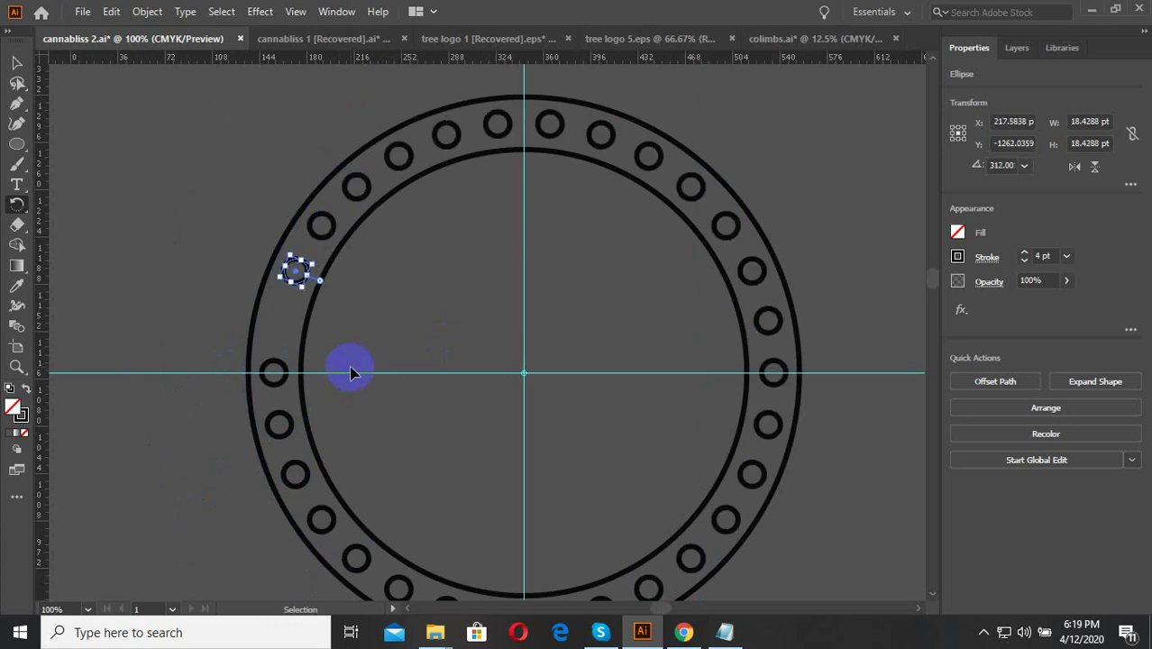
# Step: Select the dotted circle ring to check it, then clear the selection
pyautogui.press('v')
pyautogui.click(530, 303)
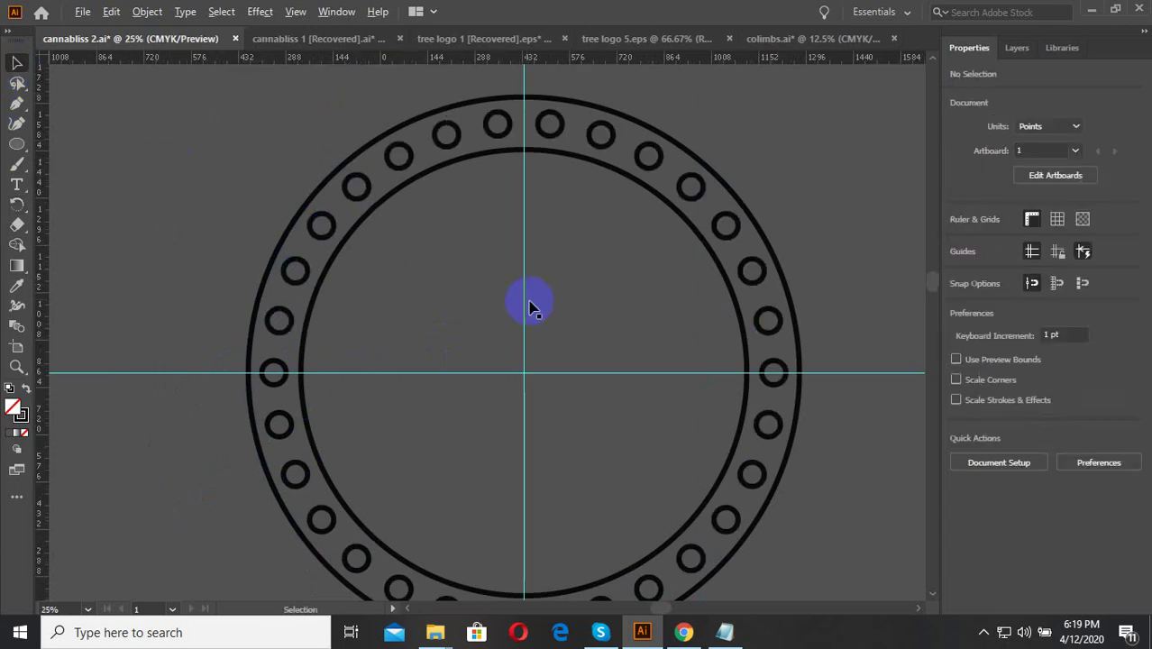
pyautogui.scroll(-4, 541, 298)
pyautogui.scroll(1, 494, 233)
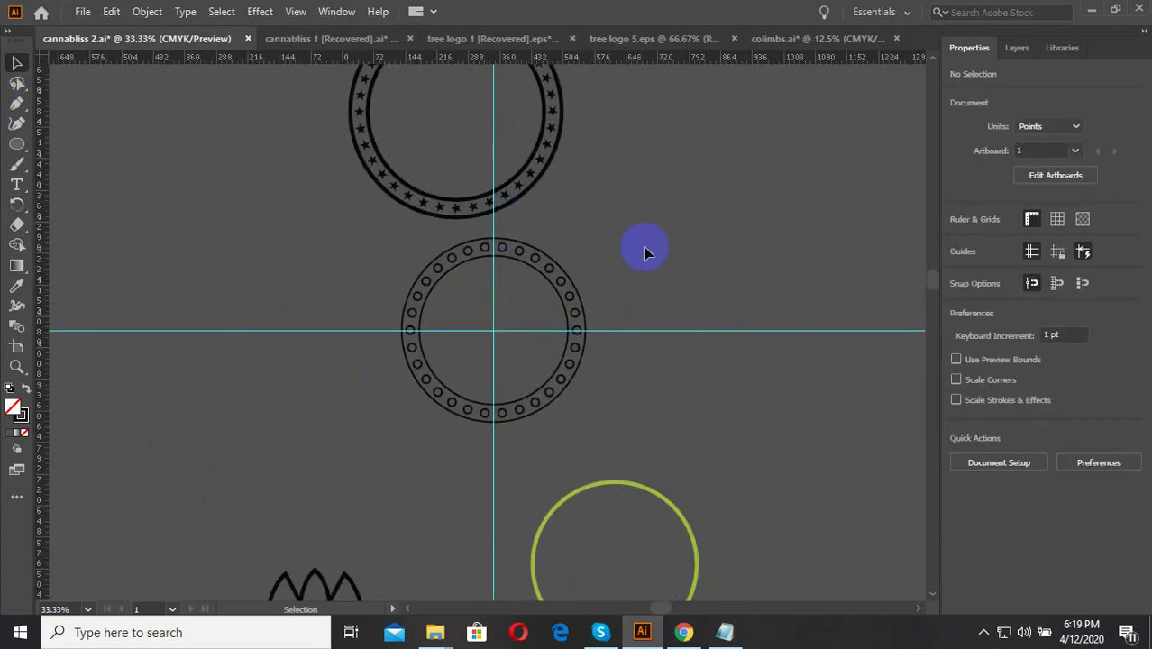
pyautogui.click(485, 335)
pyautogui.scroll(-1, 624, 385)
pyautogui.click(626, 415)
pyautogui.scroll(-3, 595, 378)
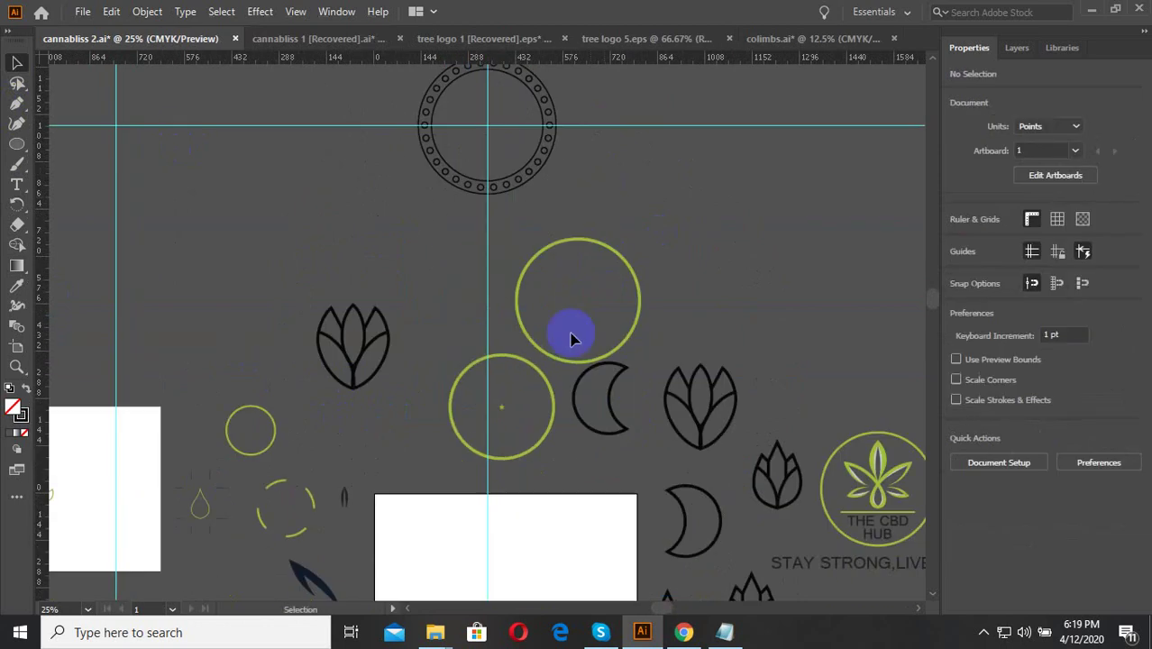
pyautogui.scroll(-2, 571, 338)
# Step: Delete the stray horizontal and vertical guides crossing the artwork
pyautogui.click(734, 235)
pyautogui.press('Delete')
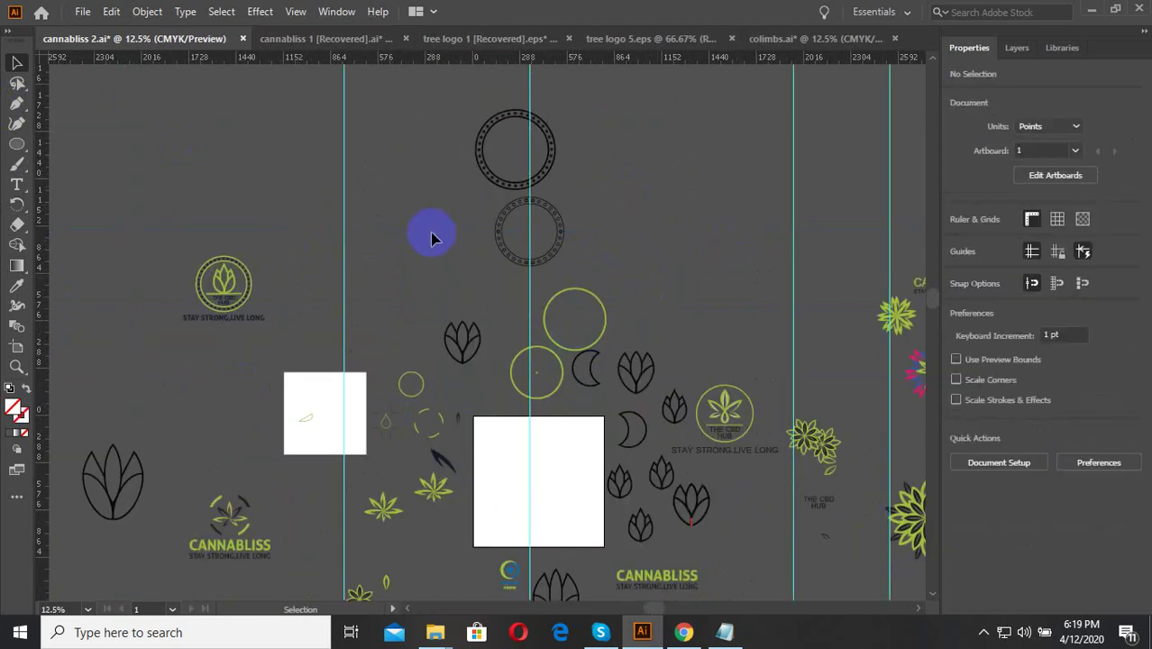
pyautogui.press('Delete')
pyautogui.click(530, 277)
pyautogui.press('Delete')
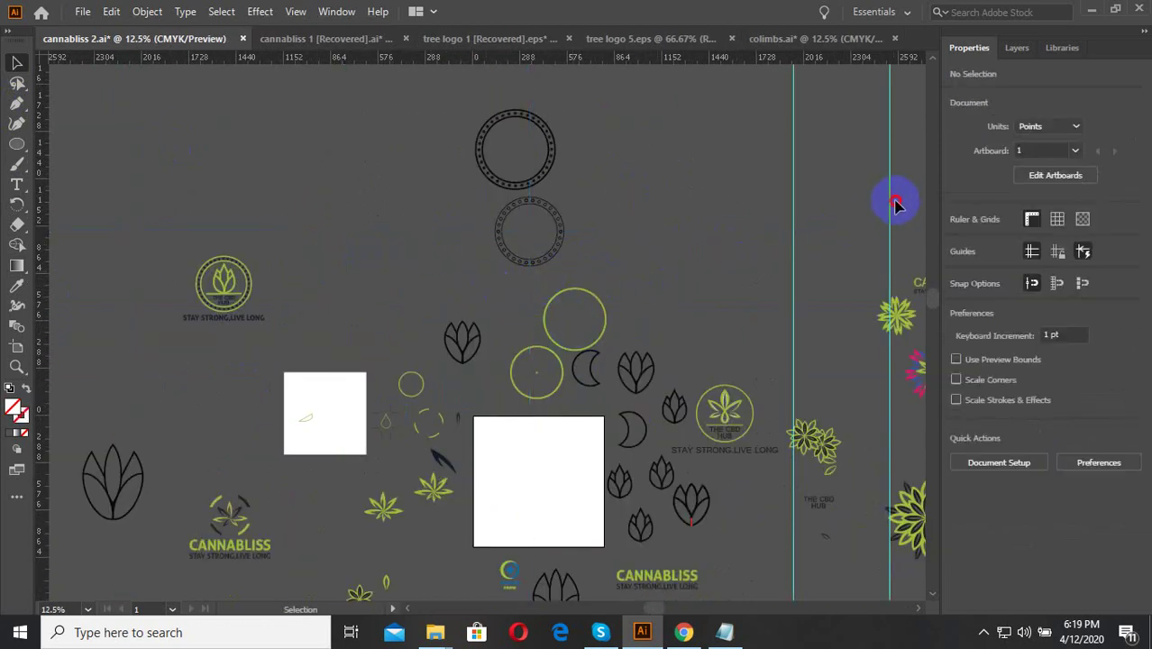
pyautogui.scroll(-3, 685, 379)
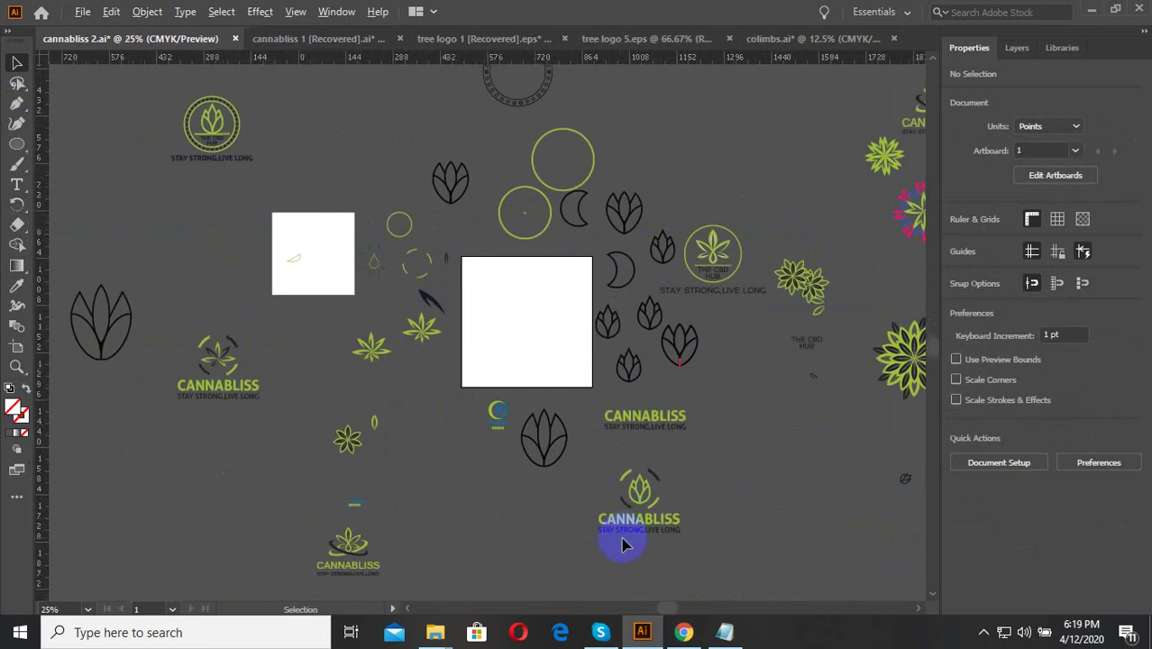
pyautogui.scroll(-2, 621, 541)
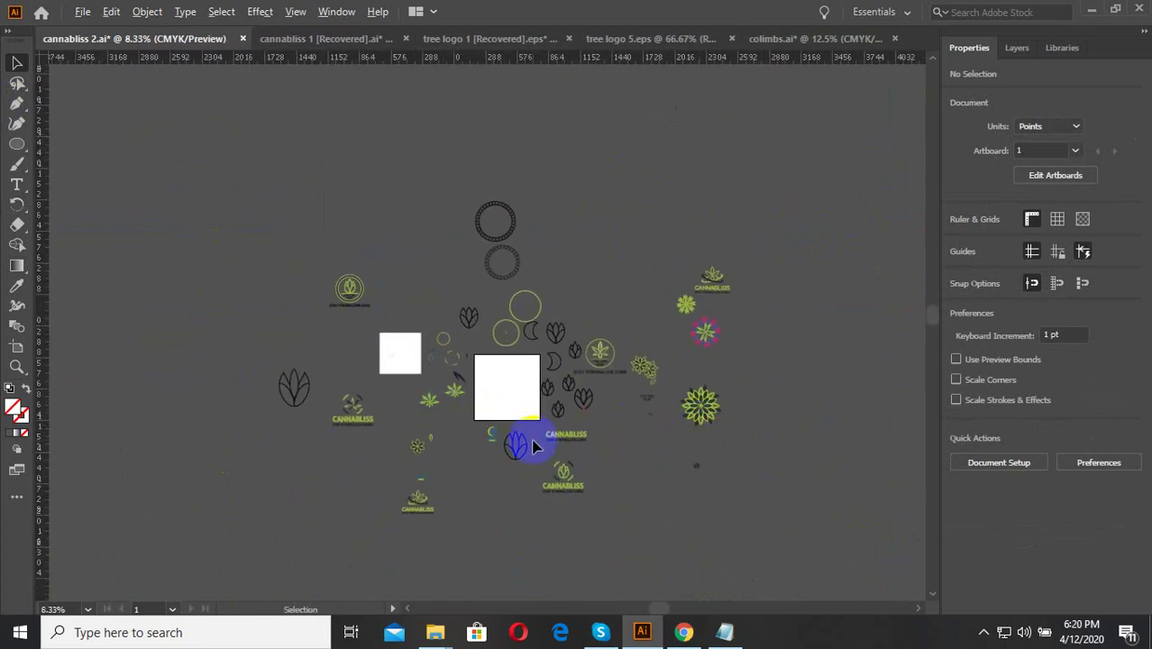
pyautogui.scroll(3, 530, 450)
pyautogui.moveTo(599, 355); pyautogui.dragTo(674, 404)
# Step: Pan over to the Cannabliss logos and select the logo's green leaf
pyautogui.scroll(3, 674, 404)
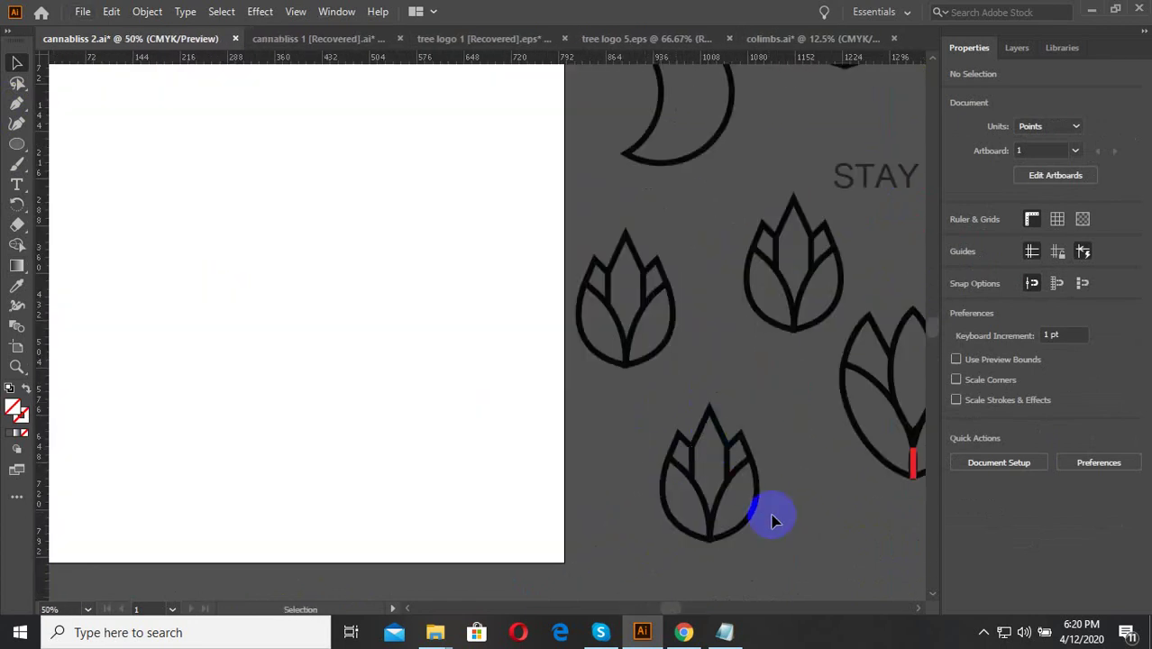
pyautogui.click(674, 417)
pyautogui.click(603, 283)
pyautogui.scroll(-3, 554, 383)
pyautogui.click(643, 314)
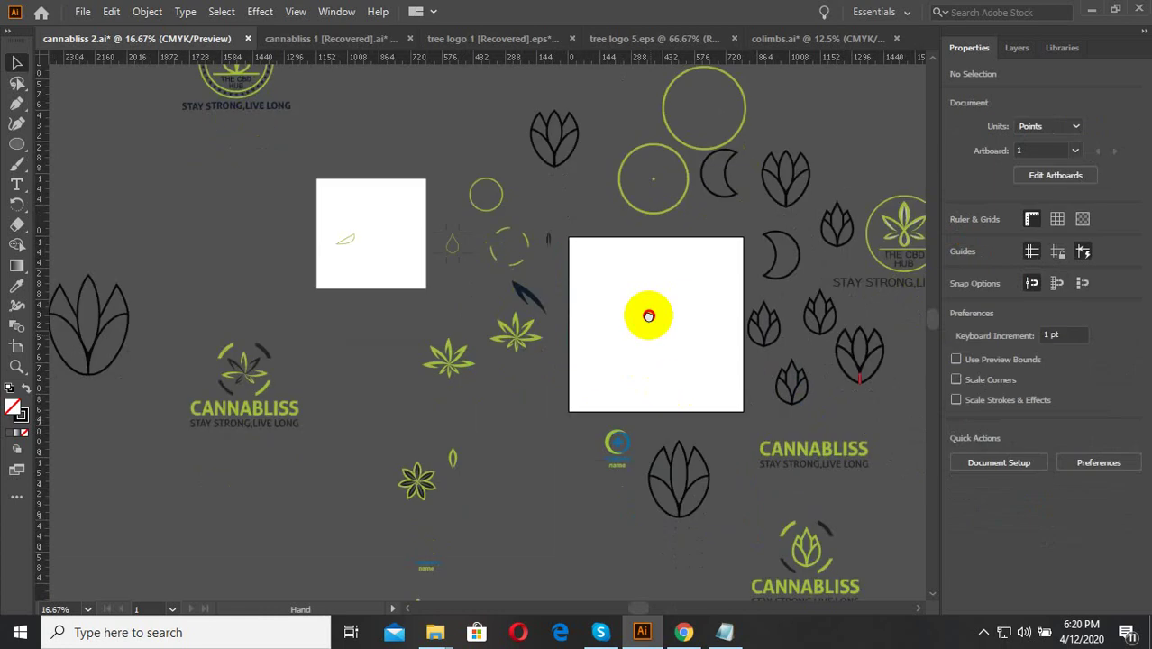
pyautogui.scroll(-1, 588, 340)
pyautogui.click(676, 180)
pyautogui.scroll(-2, 505, 424)
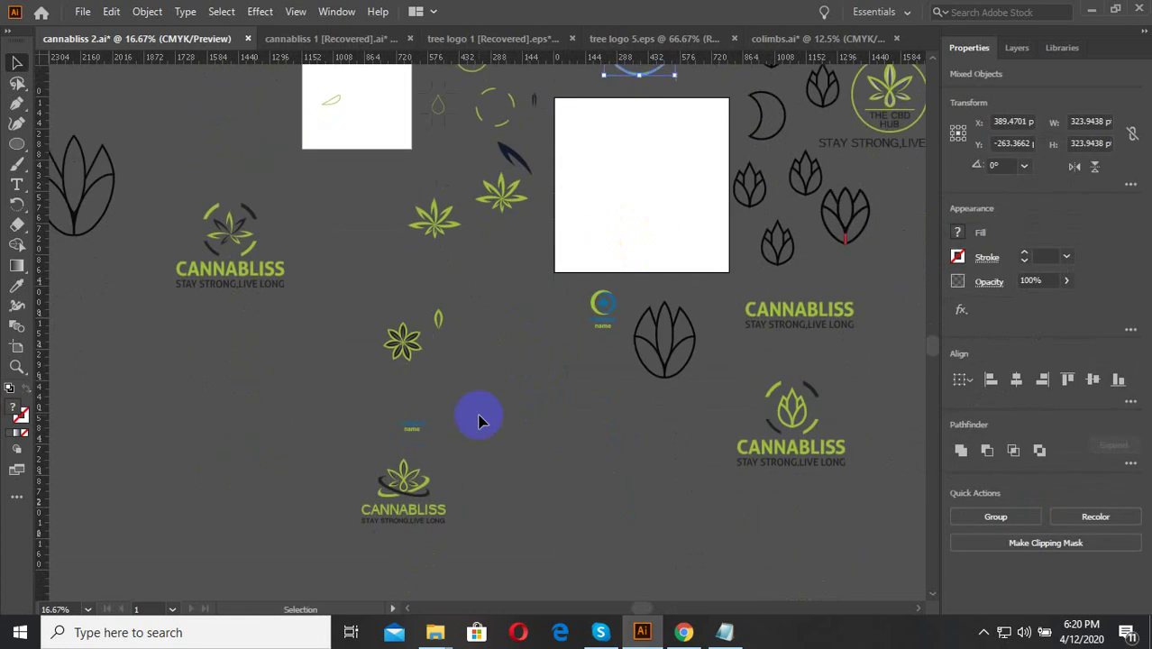
pyautogui.moveTo(431, 441); pyautogui.dragTo(256, 507)
pyautogui.scroll(2, 548, 447)
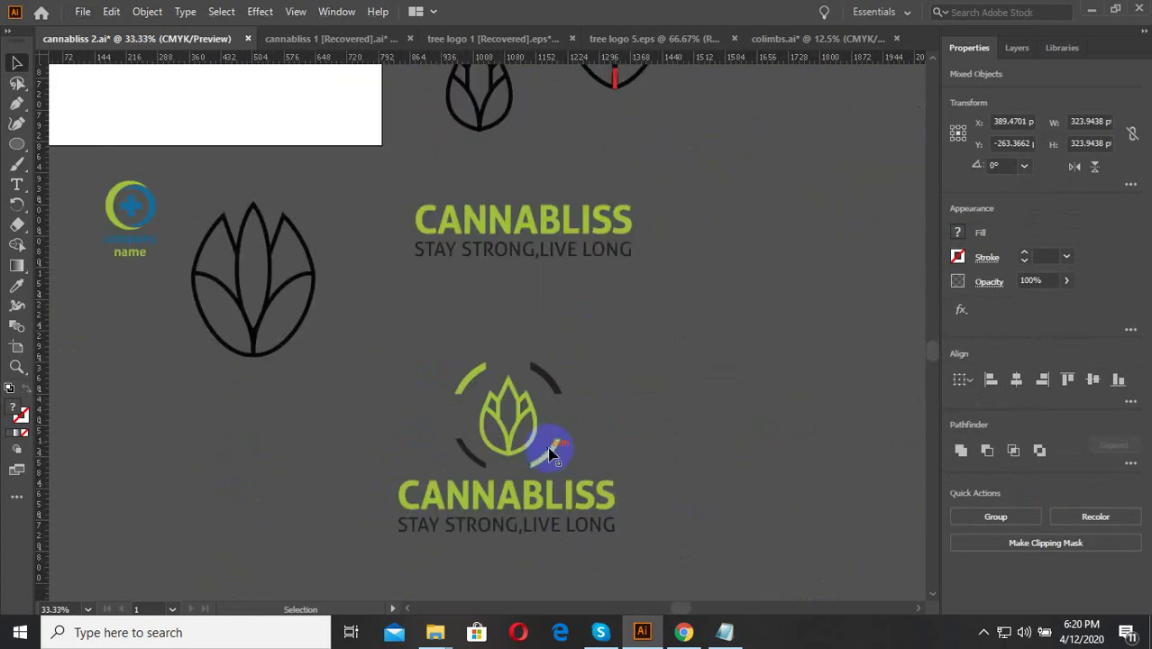
pyautogui.click(521, 416)
pyautogui.click(532, 411)
# Step: Alt-drag a copy of the green leaf onto the blank artboard, position it, and save
pyautogui.scroll(-2, 540, 424)
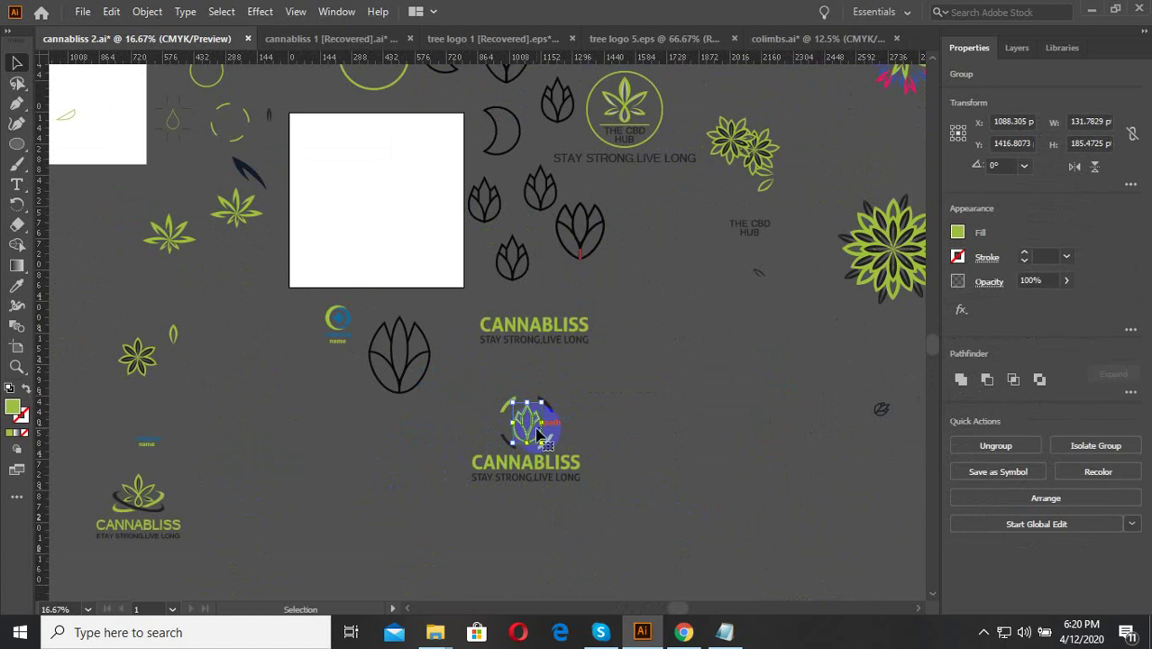
pyautogui.moveTo(529, 419); pyautogui.dragTo(383, 198)
pyautogui.moveTo(330, 254); pyautogui.dragTo(442, 325)
pyautogui.scroll(2, 479, 289)
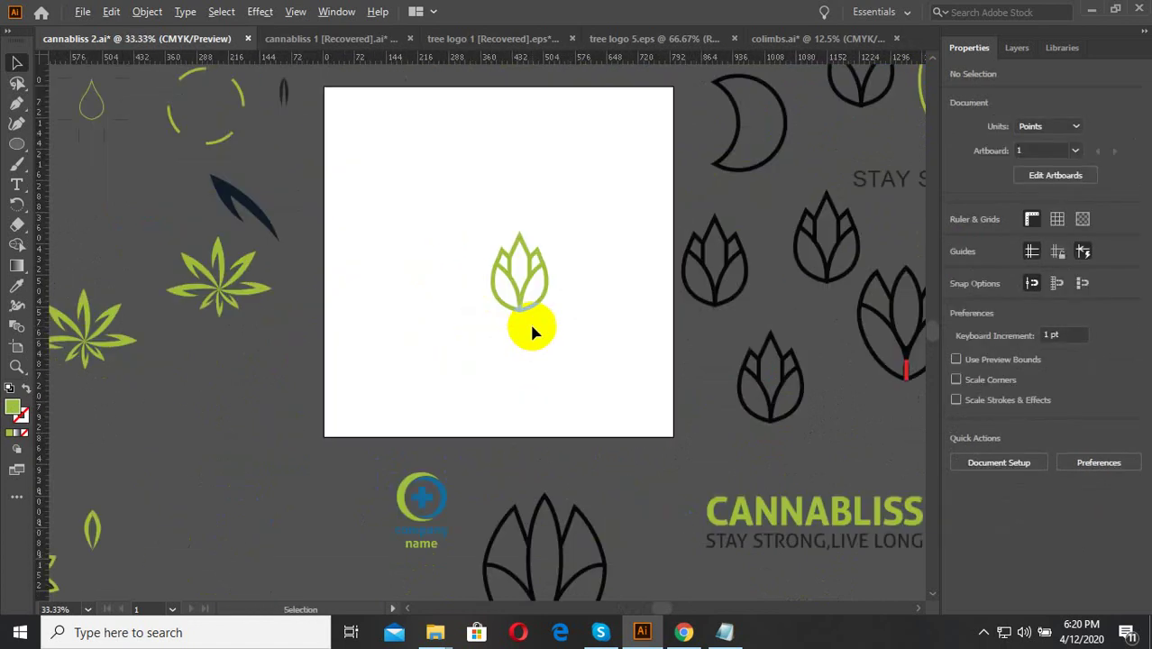
pyautogui.moveTo(511, 283); pyautogui.dragTo(492, 252)
pyautogui.click(445, 217)
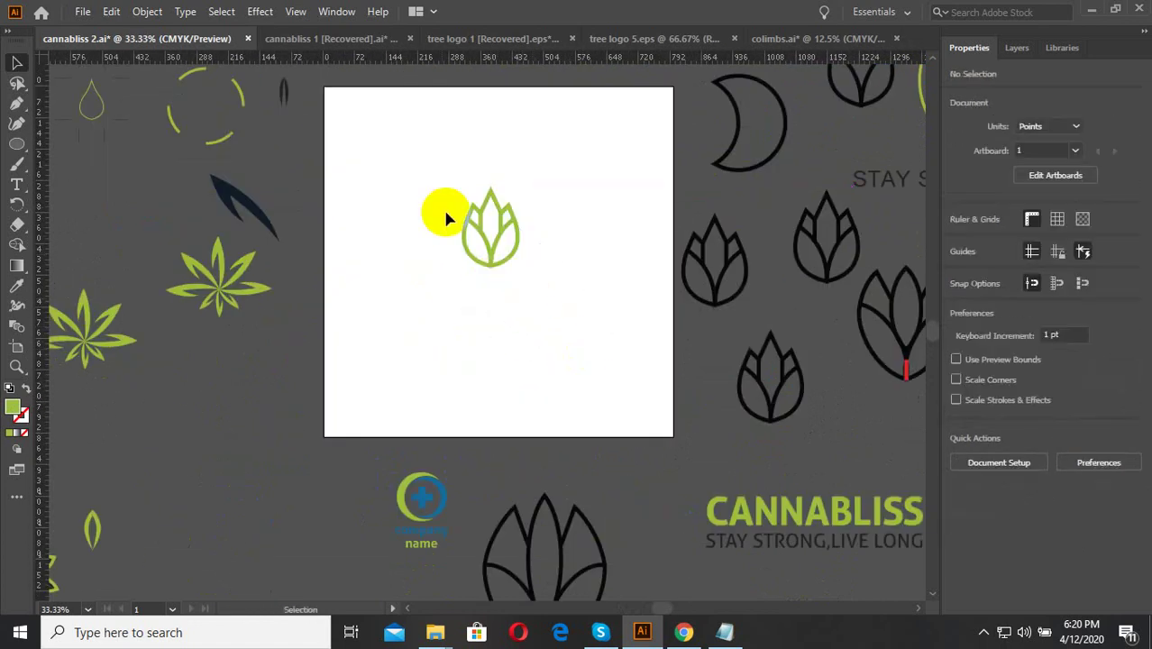
pyautogui.scroll(3, 505, 208)
pyautogui.click(471, 303)
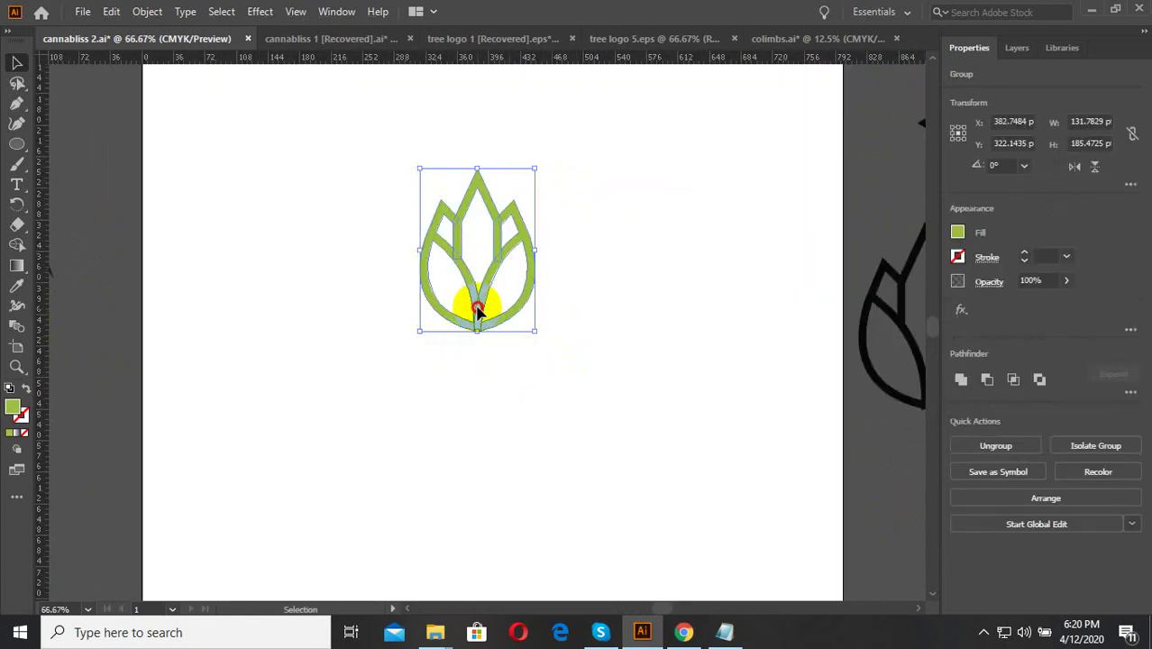
pyautogui.click(547, 385)
pyautogui.scroll(-2, 487, 300)
pyautogui.moveTo(454, 217); pyautogui.dragTo(454, 216)
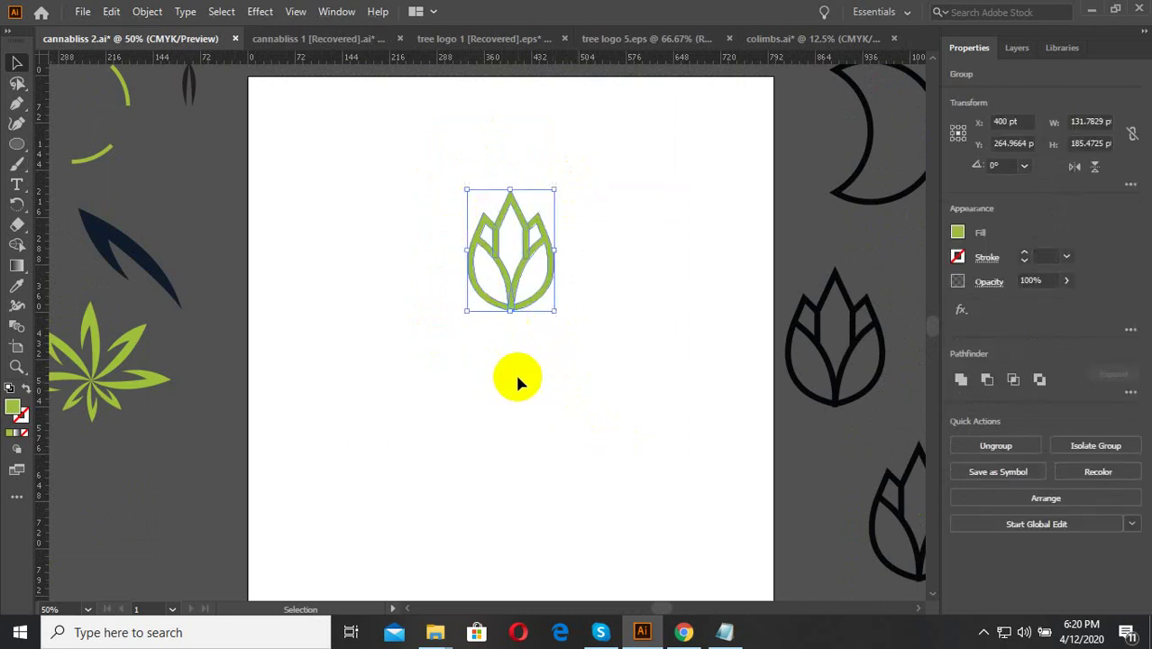
pyautogui.click(93, 17)
pyautogui.click(121, 129)
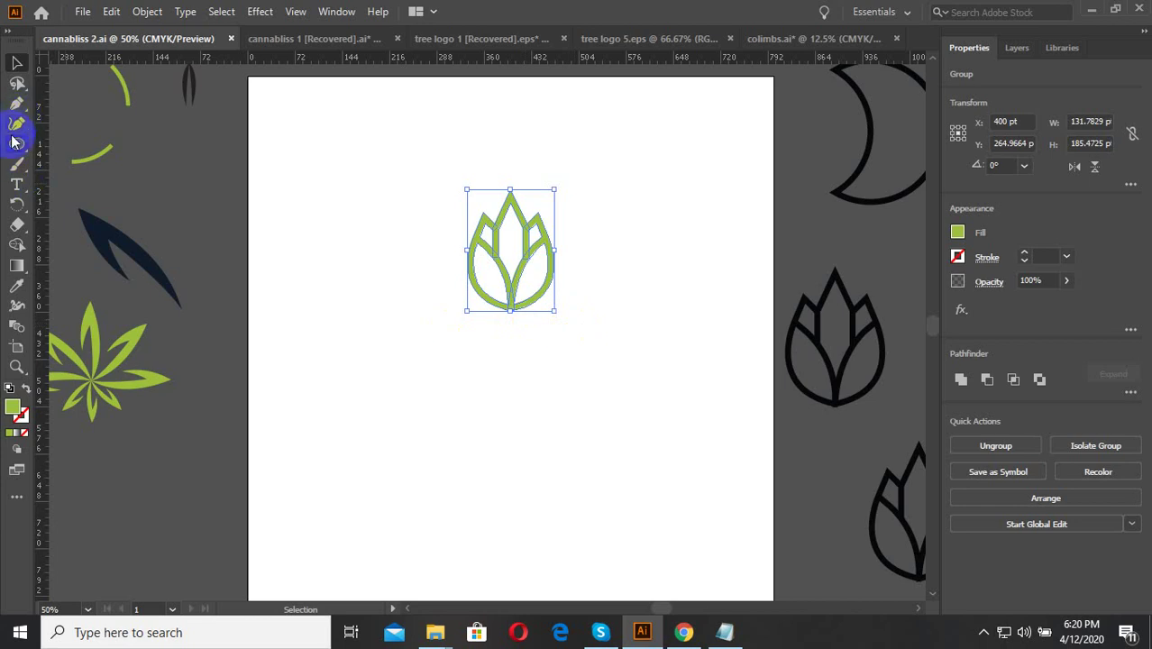
# Step: Use the Rotate tool to set the rotation centre just below the leaf
pyautogui.click(25, 207)
pyautogui.click(97, 209)
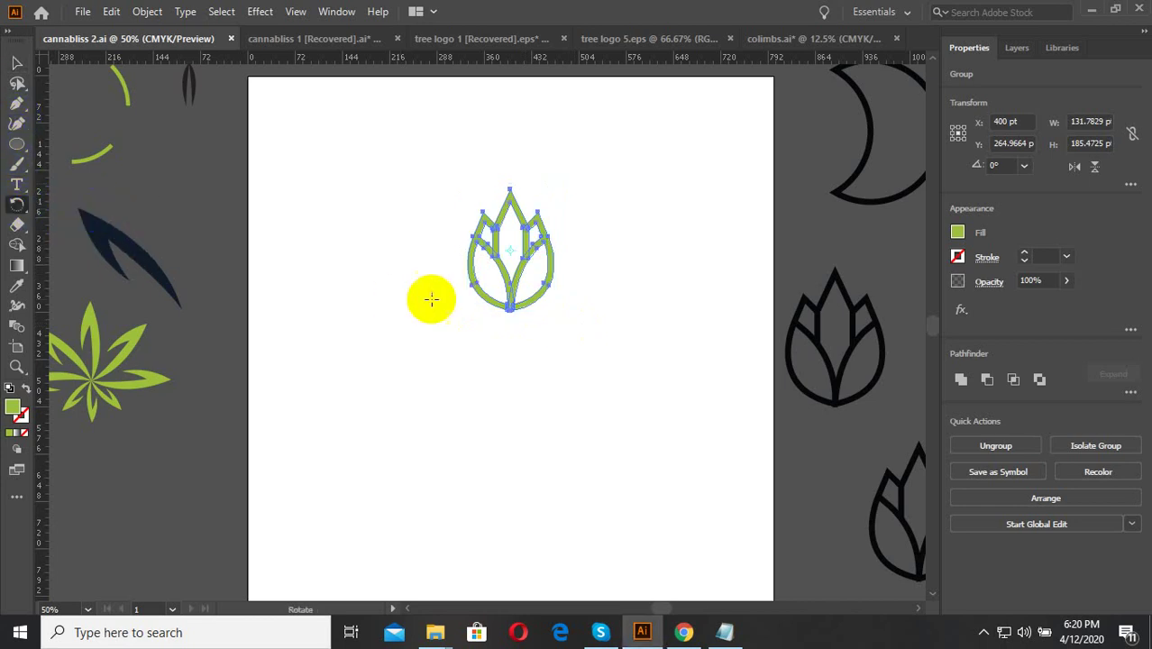
pyautogui.scroll(2, 526, 300)
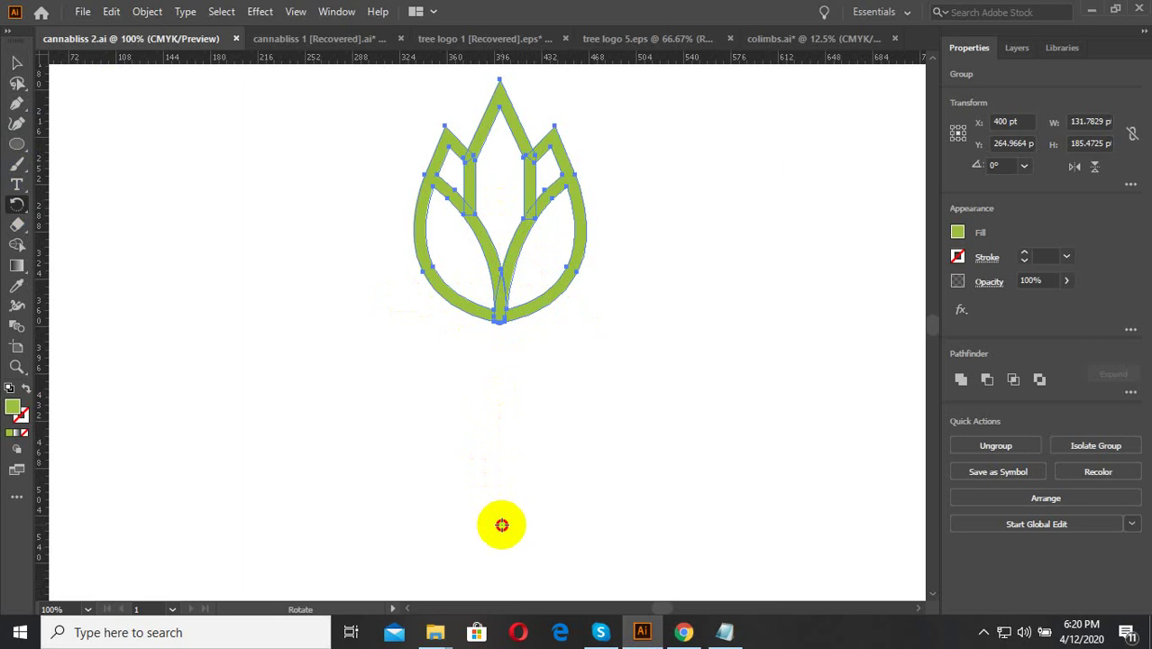
pyautogui.scroll(-2, 541, 326)
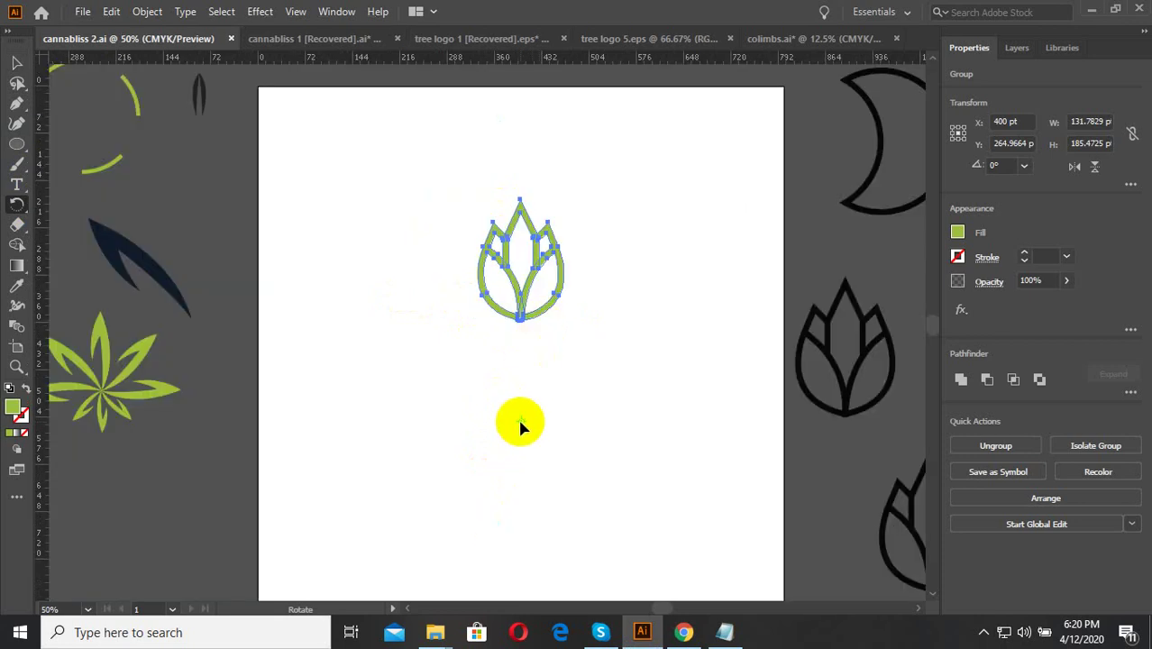
pyautogui.doubleClick(521, 423)
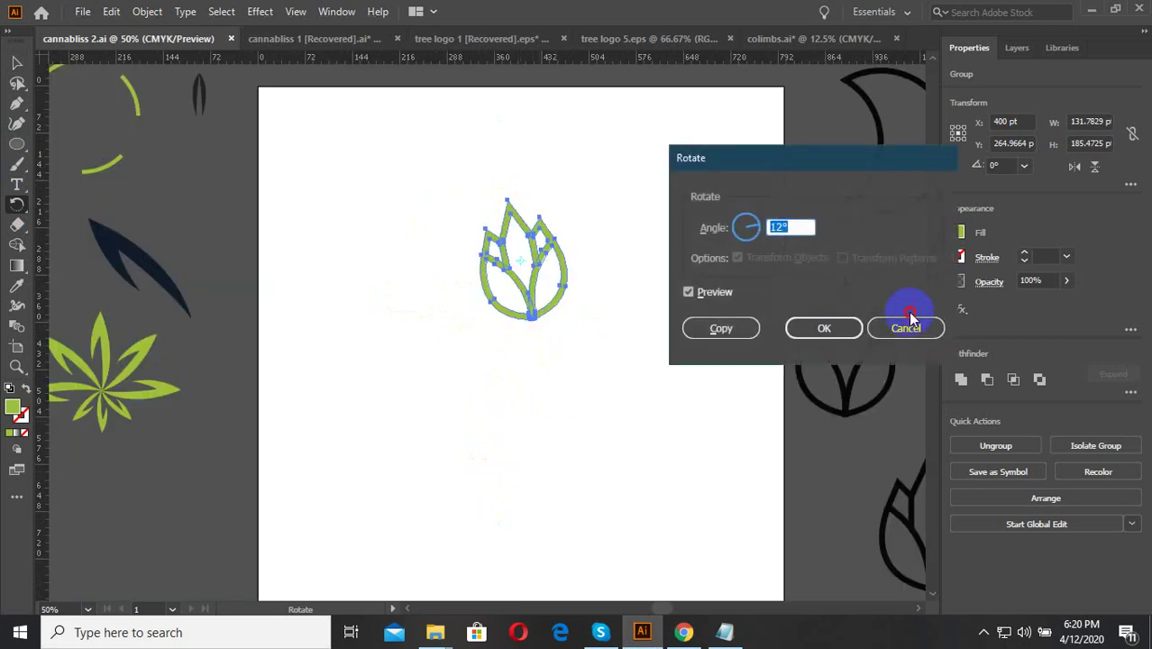
pyautogui.click(909, 318)
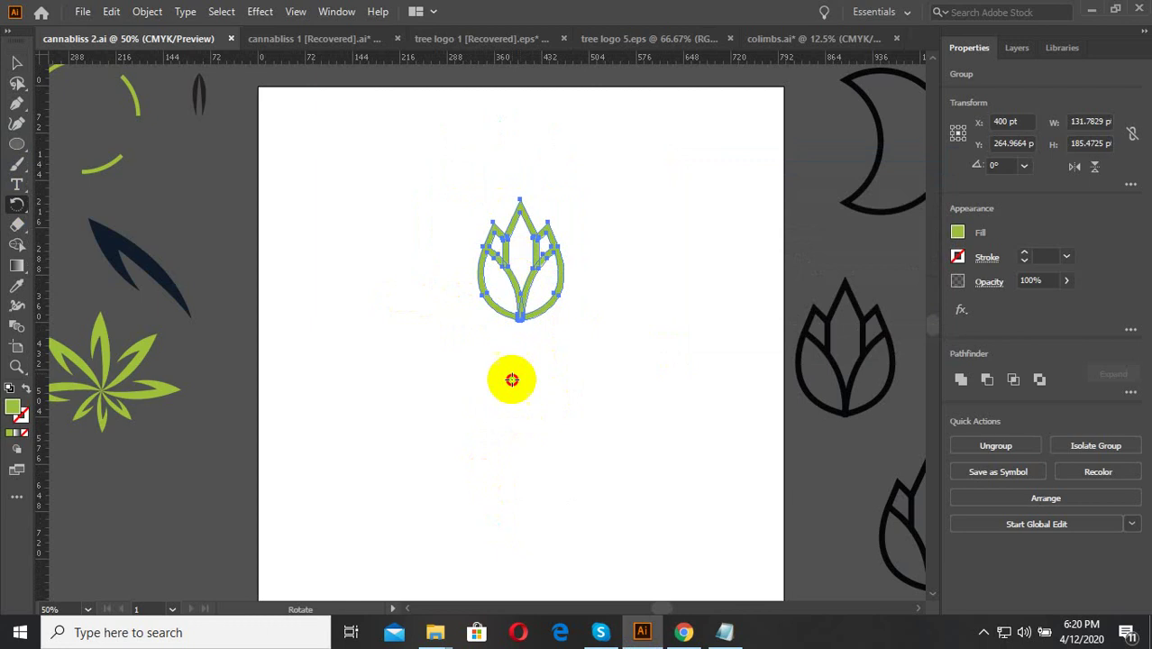
pyautogui.click(509, 432)
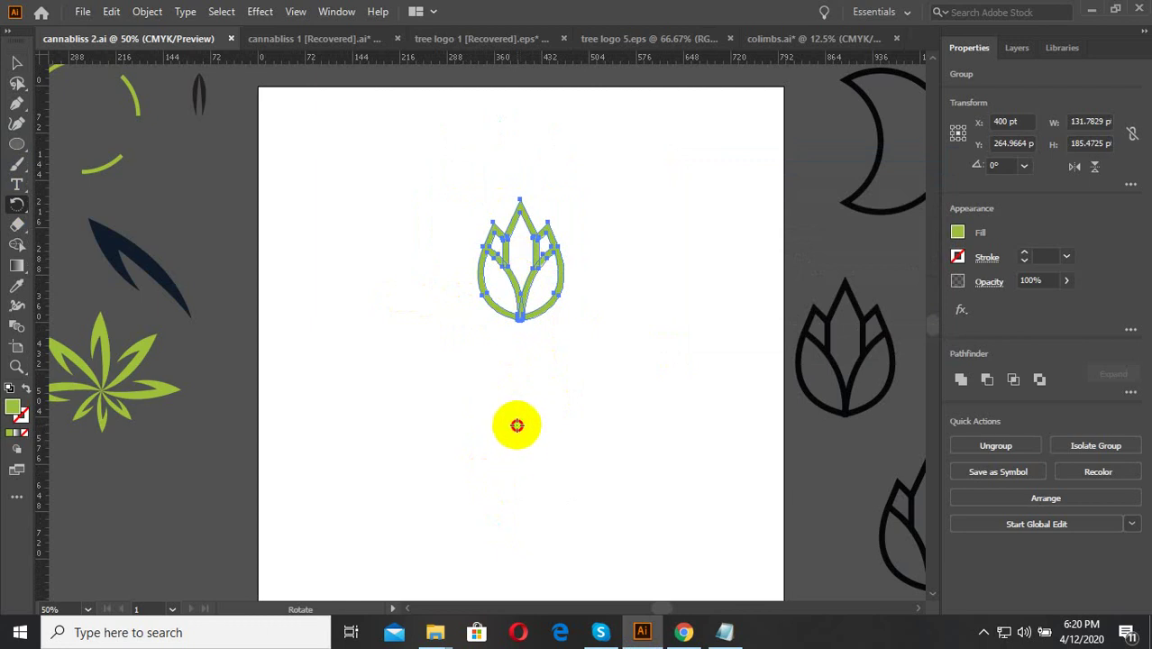
pyautogui.keyDown('alt'); pyautogui.click(517, 420); pyautogui.keyUp('alt')
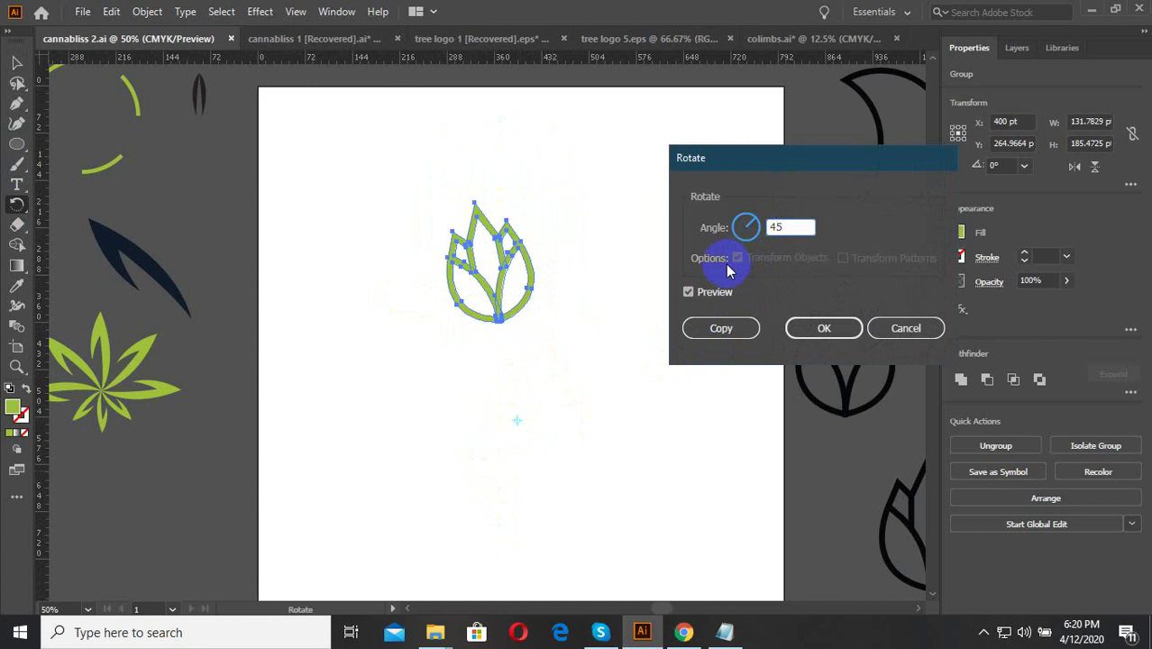
# Step: Make a 45° rotated copy and repeat it with Ctrl+D to complete eight leaves
pyautogui.click(710, 286)
pyautogui.click(709, 286)
pyautogui.click(721, 328)
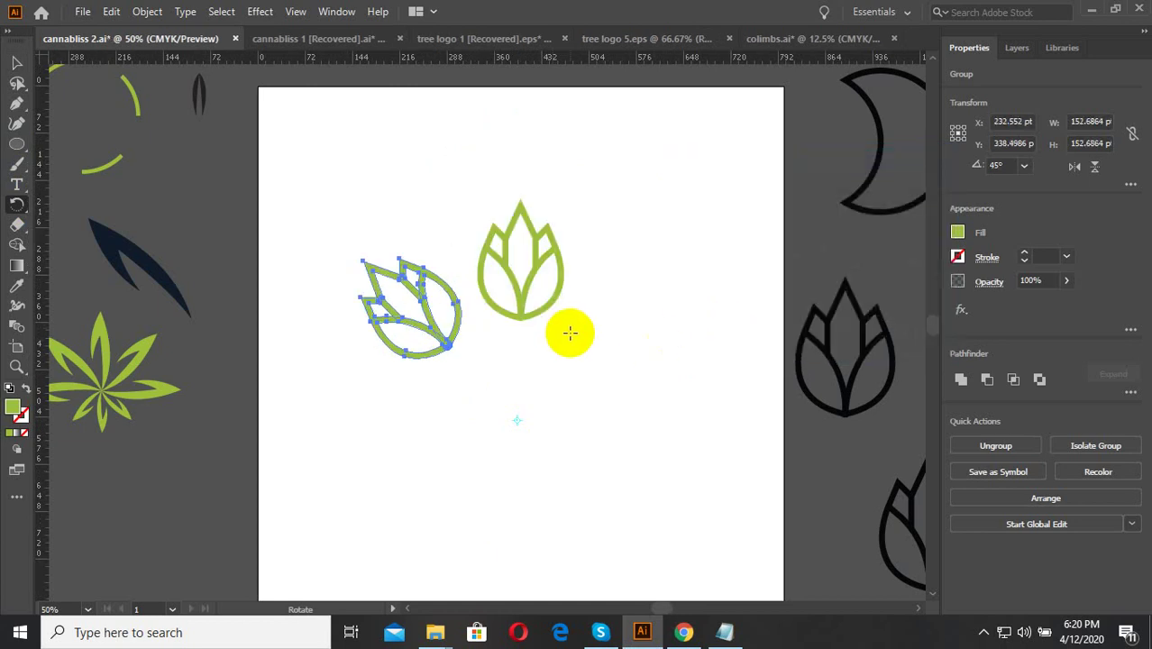
pyautogui.hotkey('ctrl', 'd')
pyautogui.hotkey('ctrl', 'd')
pyautogui.hotkey('ctrl', 'd')
pyautogui.hotkey('ctrl', 'd')
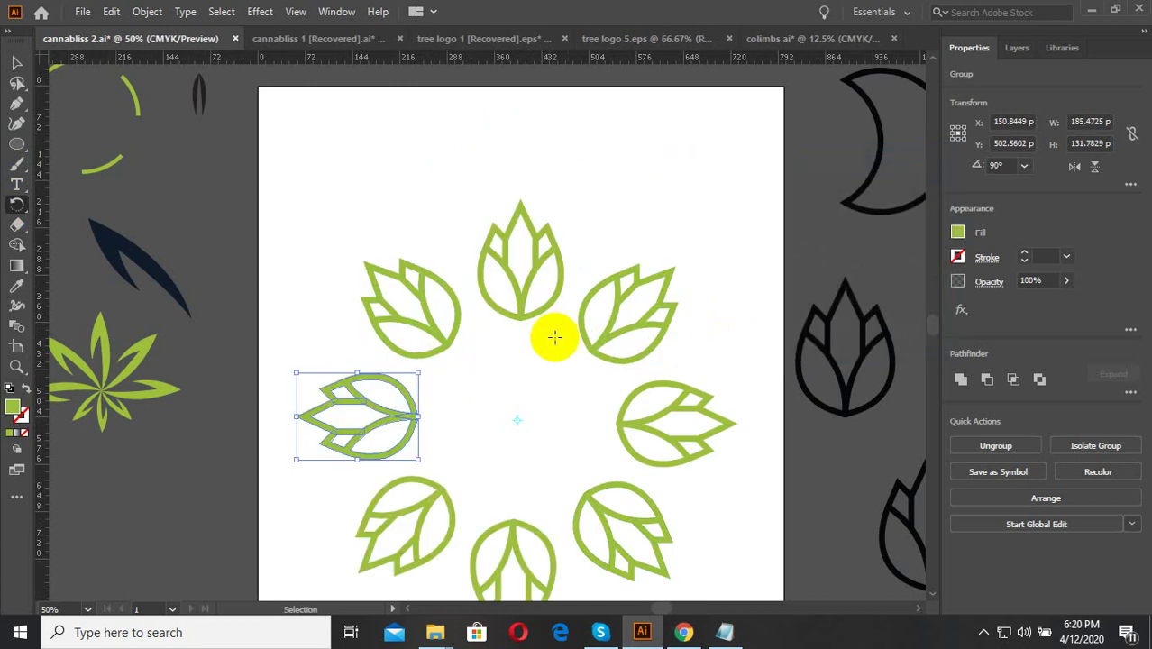
pyautogui.keyDown('ctrl'); pyautogui.click(254, 264); pyautogui.keyUp('ctrl')
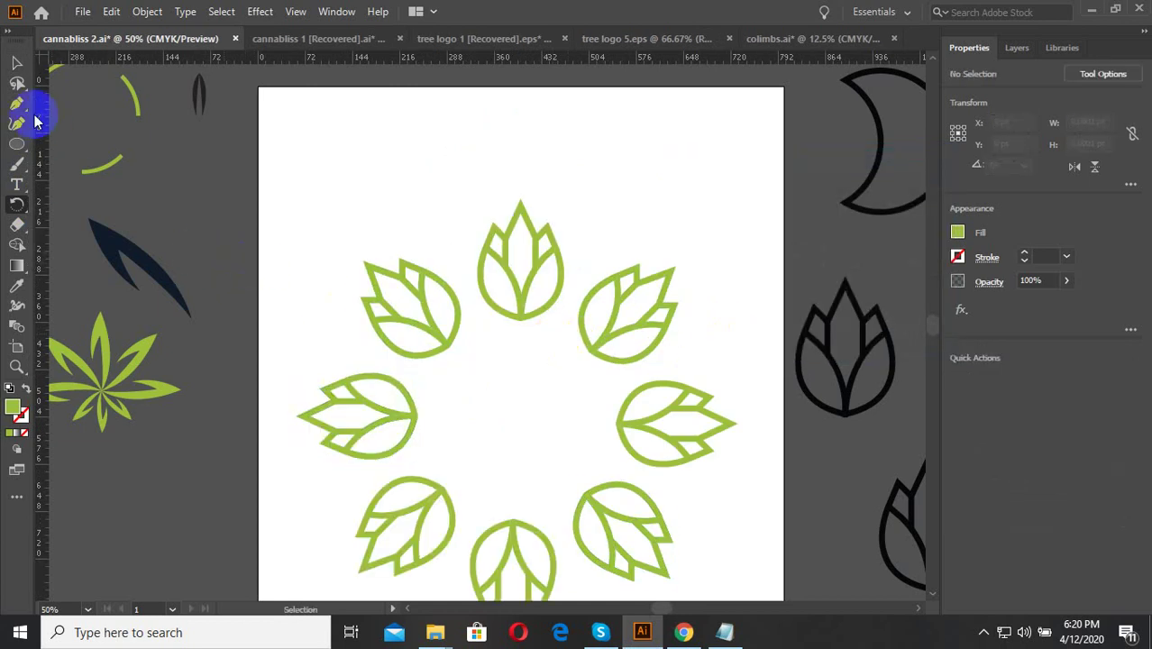
# Step: Scale the leaf ring down around its centre and move it up on the artboard
pyautogui.scroll(-2, 602, 278)
pyautogui.moveTo(681, 218); pyautogui.dragTo(477, 419)
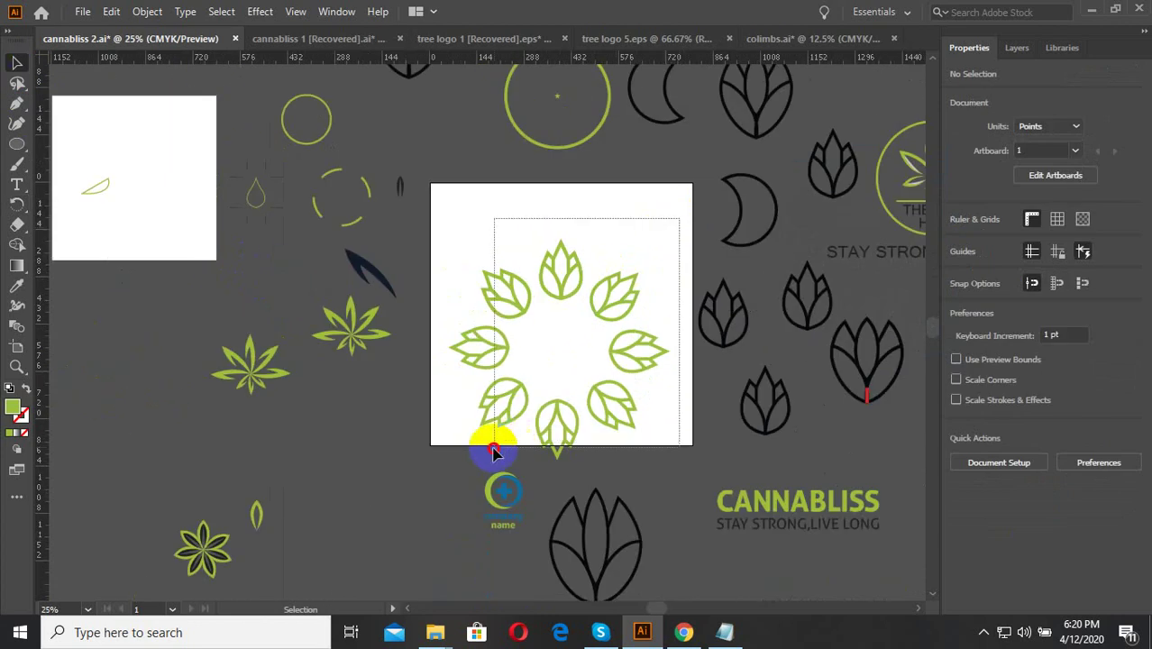
pyautogui.moveTo(669, 241); pyautogui.dragTo(631, 278)
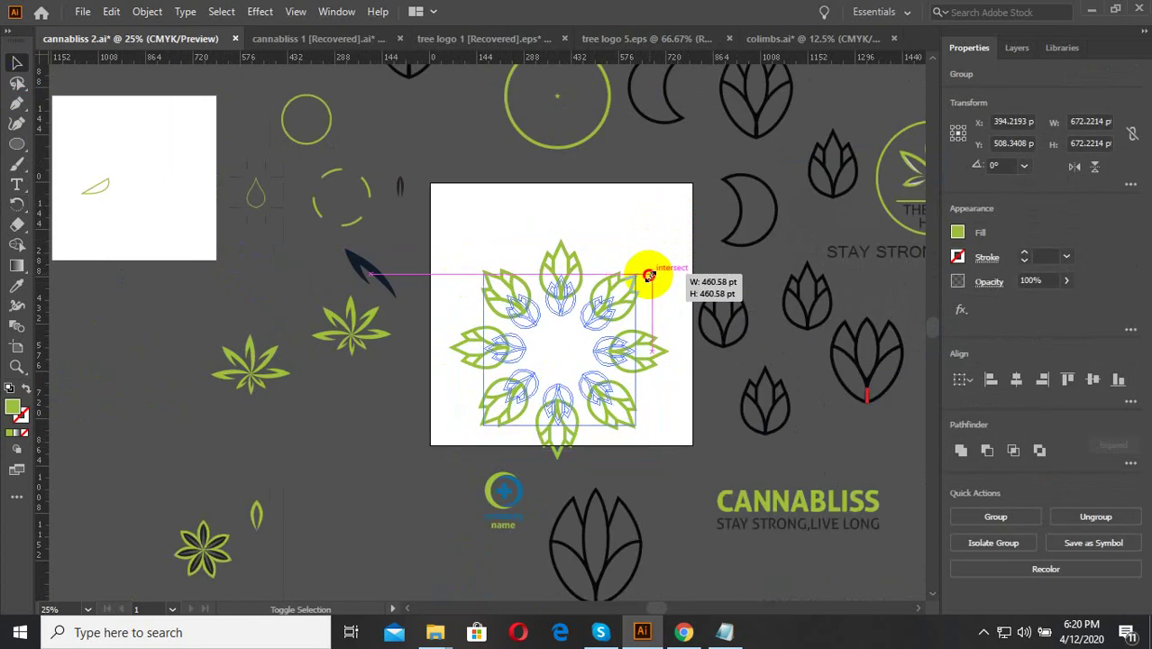
pyautogui.click(586, 314)
pyautogui.scroll(2, 604, 355)
pyautogui.click(501, 462)
pyautogui.moveTo(501, 463)
pyautogui.mouseDown()
pyautogui.moveTo(503, 396)
pyautogui.moveTo(511, 404)
pyautogui.mouseUp()
pyautogui.click(658, 463)
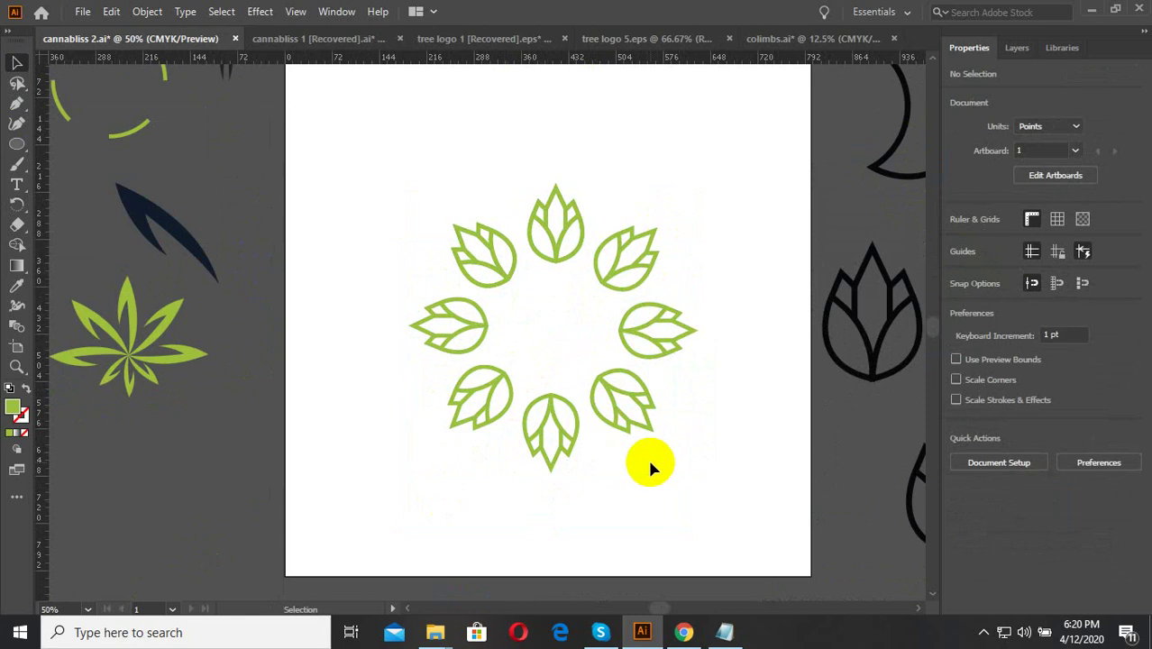
# Step: Group all eight leaves of the ring
pyautogui.click(630, 406)
pyautogui.rightClick(478, 245)
pyautogui.click(521, 372)
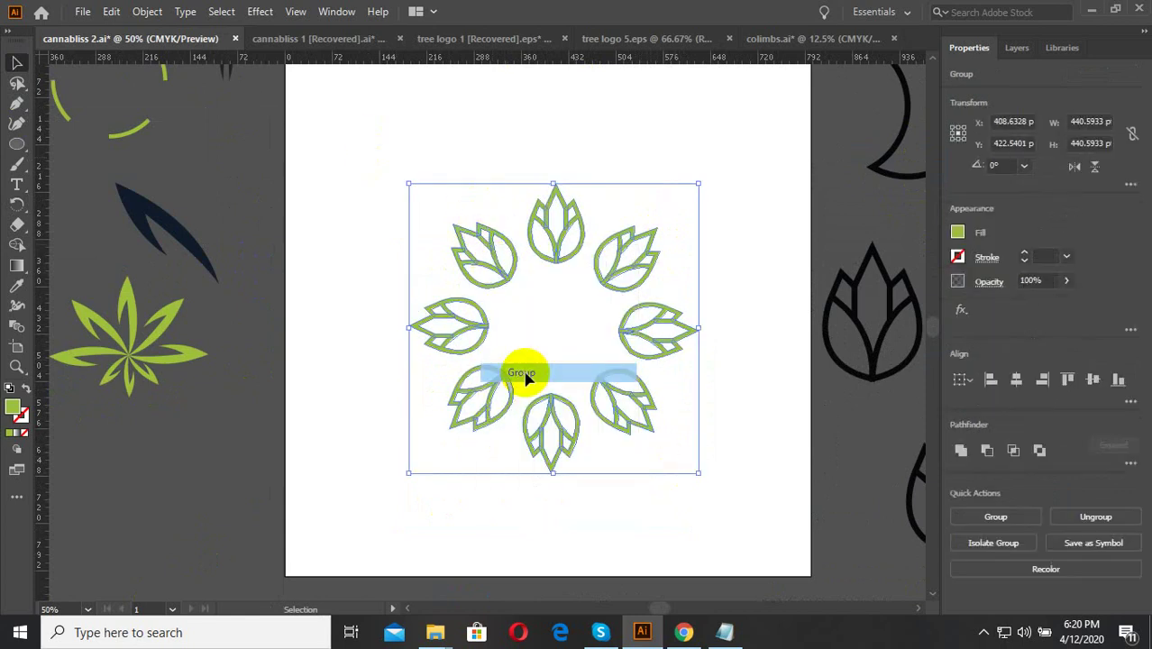
pyautogui.click(636, 252)
pyautogui.click(609, 265)
# Step: Copy one leaf from inside the group and paste the copy at the ring's centre
pyautogui.scroll(1, 620, 275)
pyautogui.doubleClick(620, 275)
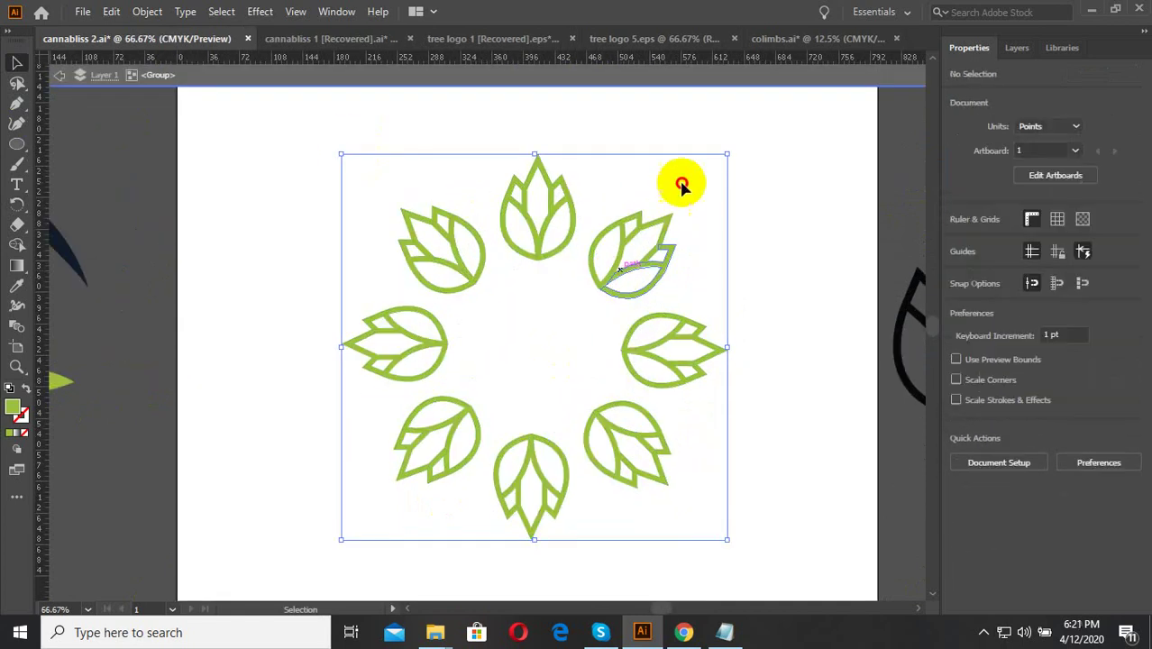
pyautogui.press('a')
pyautogui.click(622, 275)
pyautogui.hotkey('ctrl', 'c')
pyautogui.press('Escape')
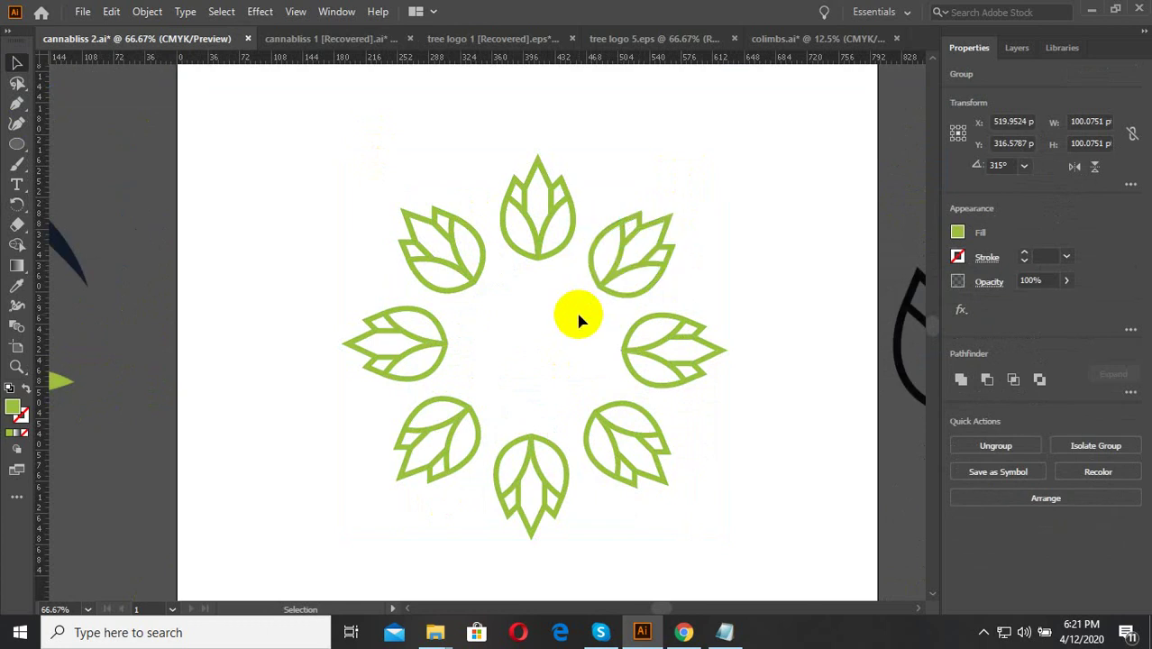
pyautogui.click(581, 320)
pyautogui.press('v')
pyautogui.hotkey('ctrl', 'v')
pyautogui.moveTo(523, 333); pyautogui.dragTo(563, 316)
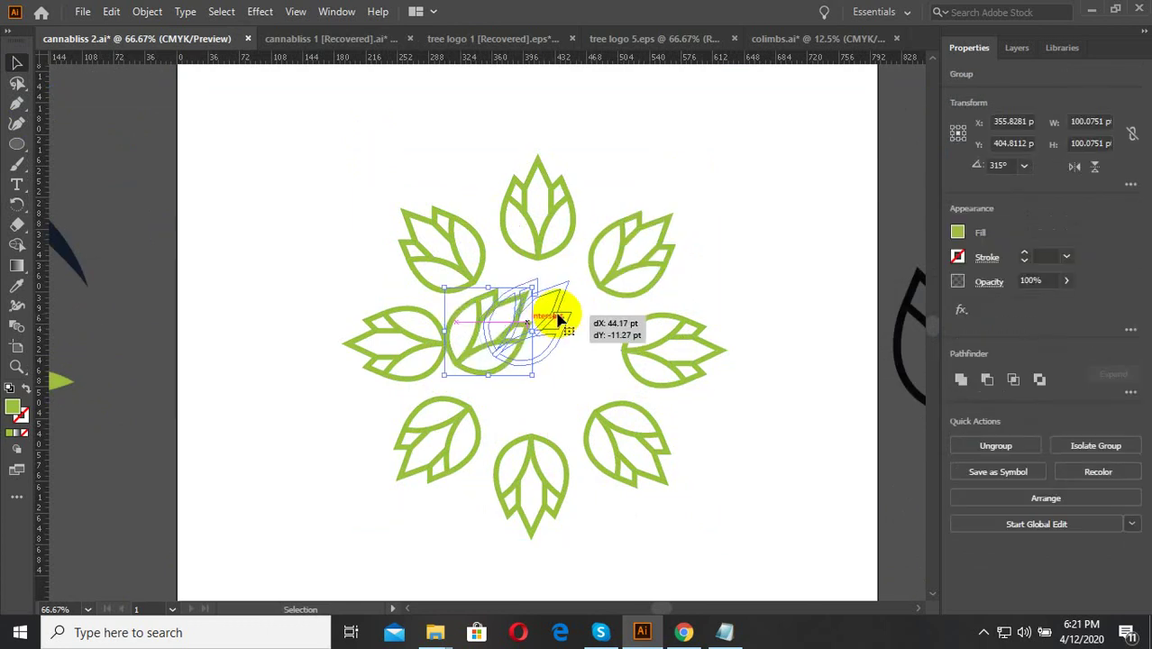
# Step: Colour the eight ring leaves dark navy with the eyedropper, leaving the centre leaf green
pyautogui.moveTo(681, 150); pyautogui.dragTo(390, 487)
pyautogui.keyDown('shift'); pyautogui.click(548, 354); pyautogui.keyUp('shift')
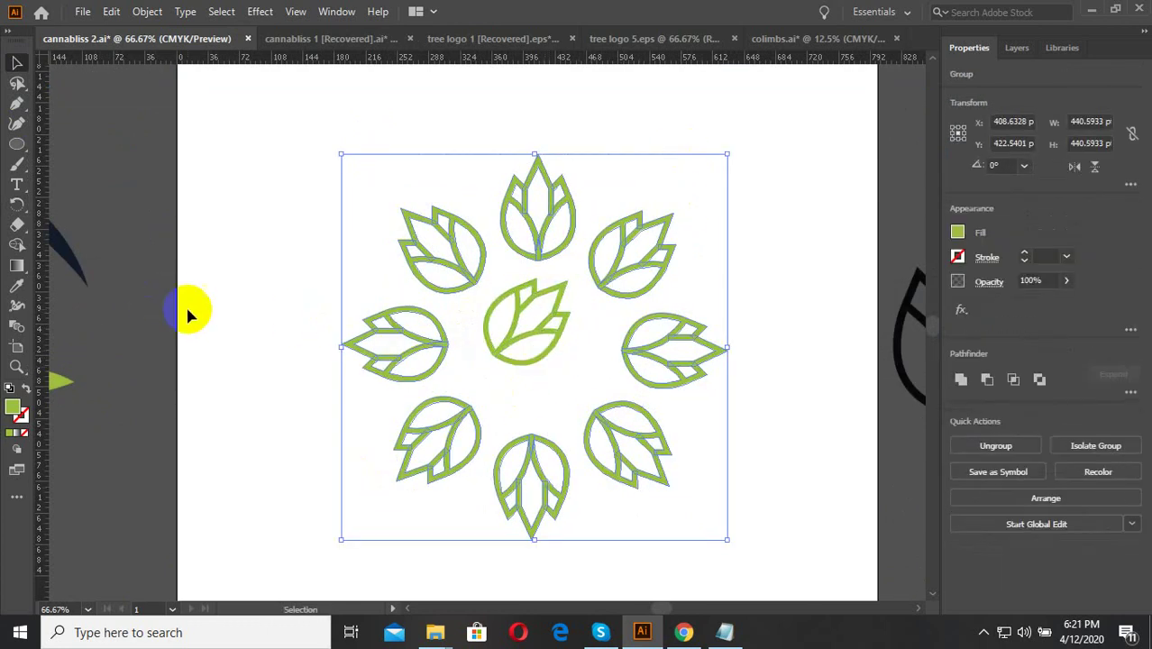
pyautogui.click(16, 285)
pyautogui.click(58, 242)
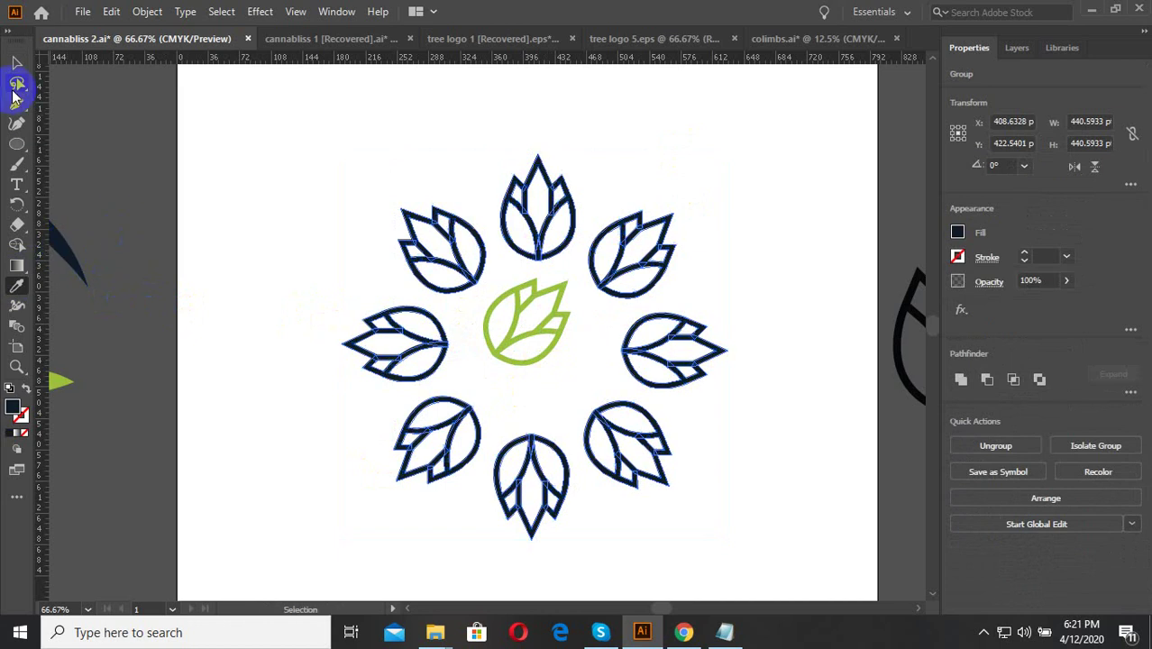
pyautogui.click(17, 63)
# Step: Move the green leaf between the top two leaves and shrink it to about 60 pt
pyautogui.click(200, 155)
pyautogui.moveTo(546, 326)
pyautogui.mouseDown()
pyautogui.moveTo(630, 185)
pyautogui.moveTo(598, 151)
pyautogui.mouseUp()
pyautogui.scroll(2, 599, 151)
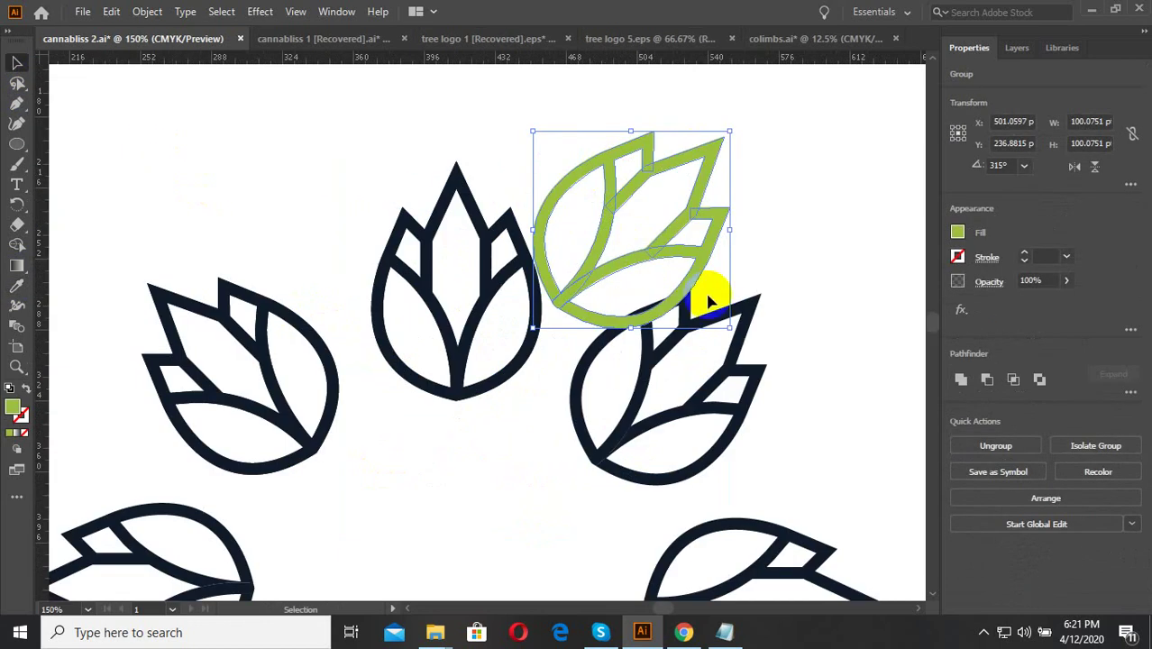
pyautogui.moveTo(735, 325); pyautogui.dragTo(690, 291)
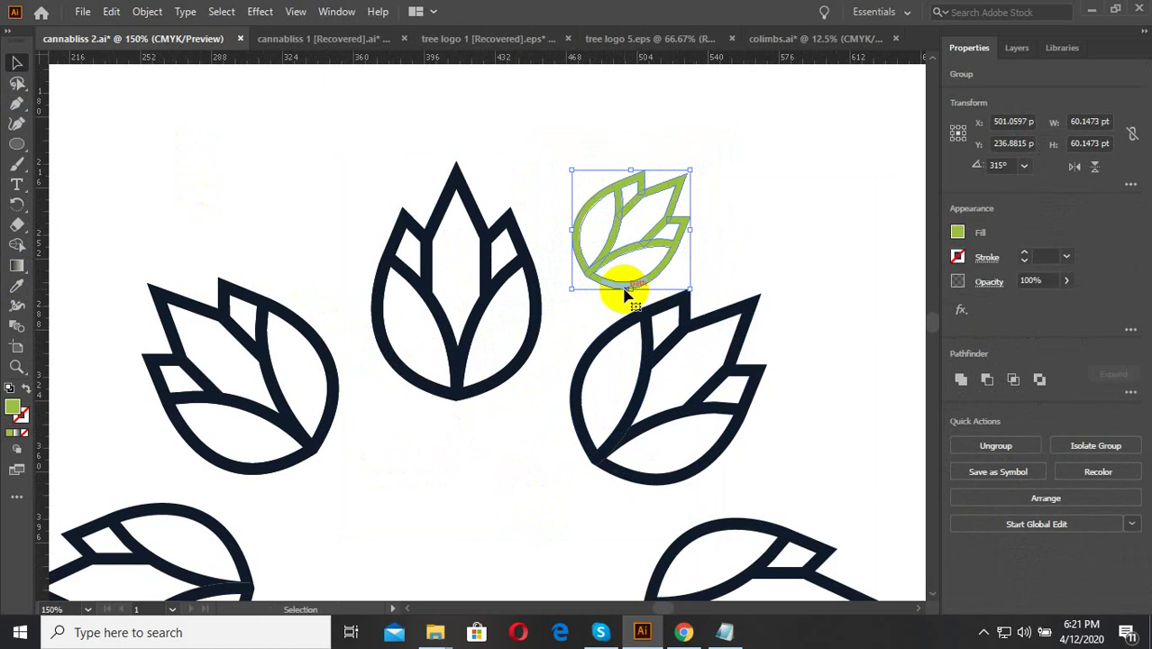
pyautogui.moveTo(617, 298); pyautogui.dragTo(594, 323)
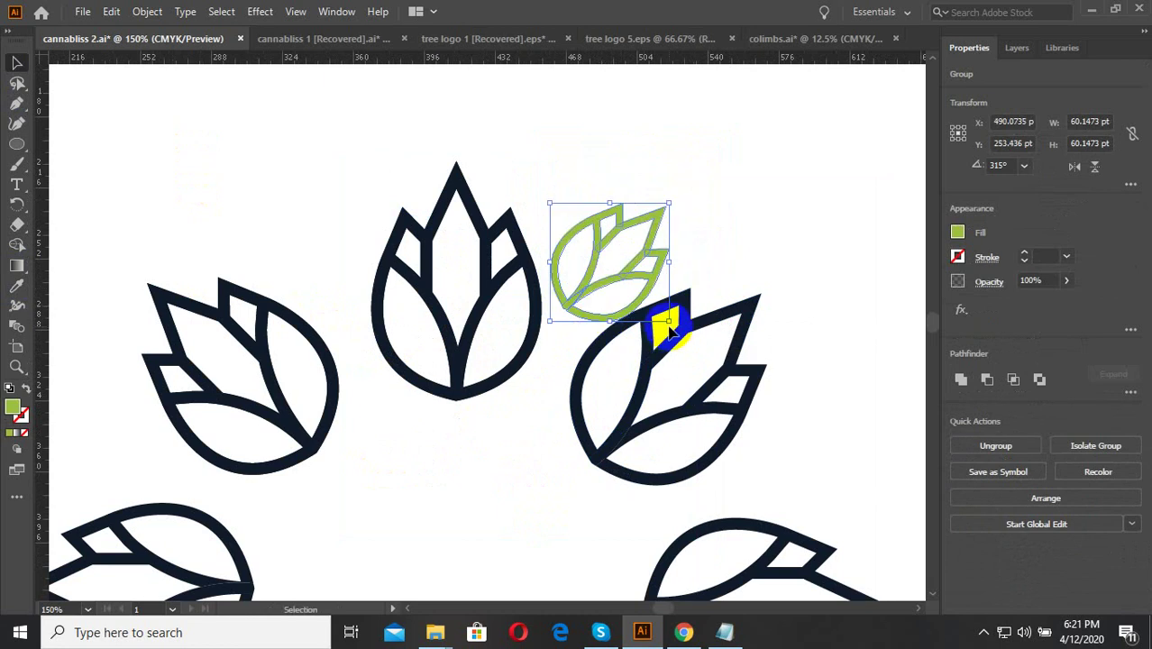
pyautogui.scroll(-2, 678, 333)
pyautogui.click(579, 462)
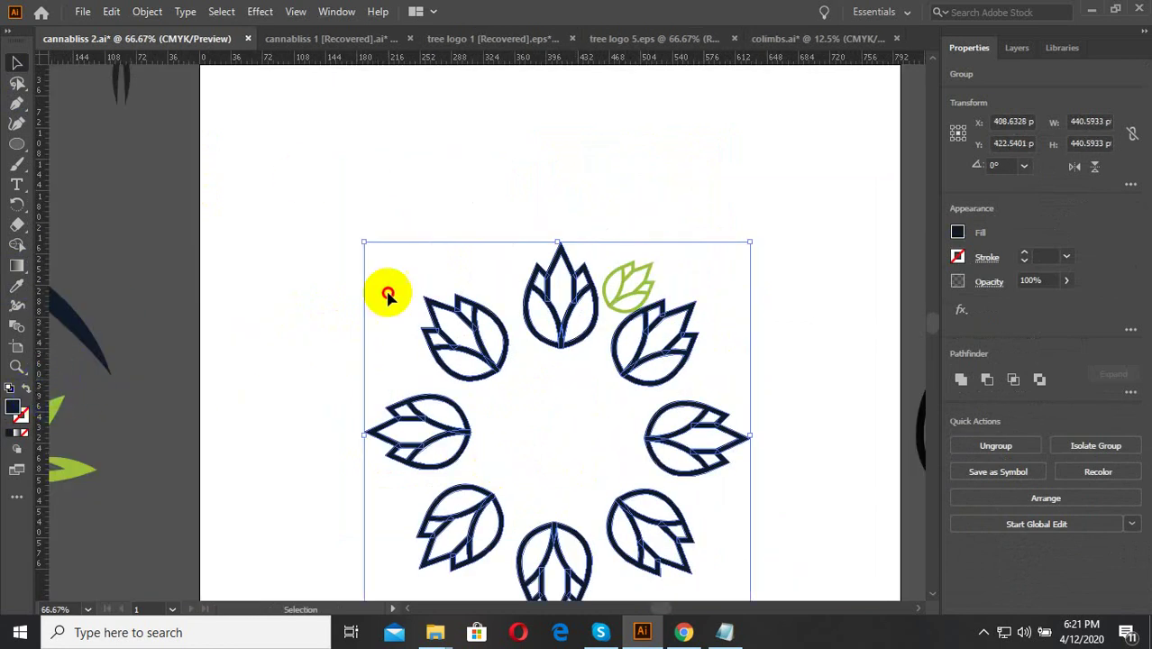
# Step: Pull out a vertical guide through the top leaf and a horizontal guide across the ring
pyautogui.moveTo(47, 392); pyautogui.dragTo(553, 242)
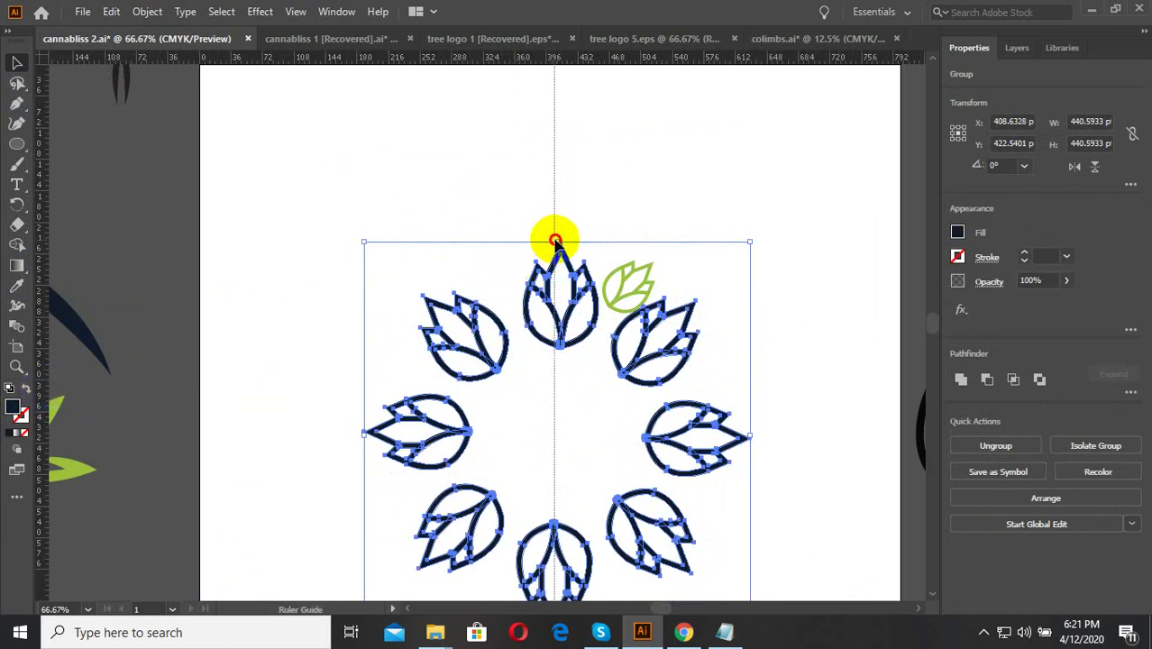
pyautogui.moveTo(556, 240); pyautogui.dragTo(556, 241)
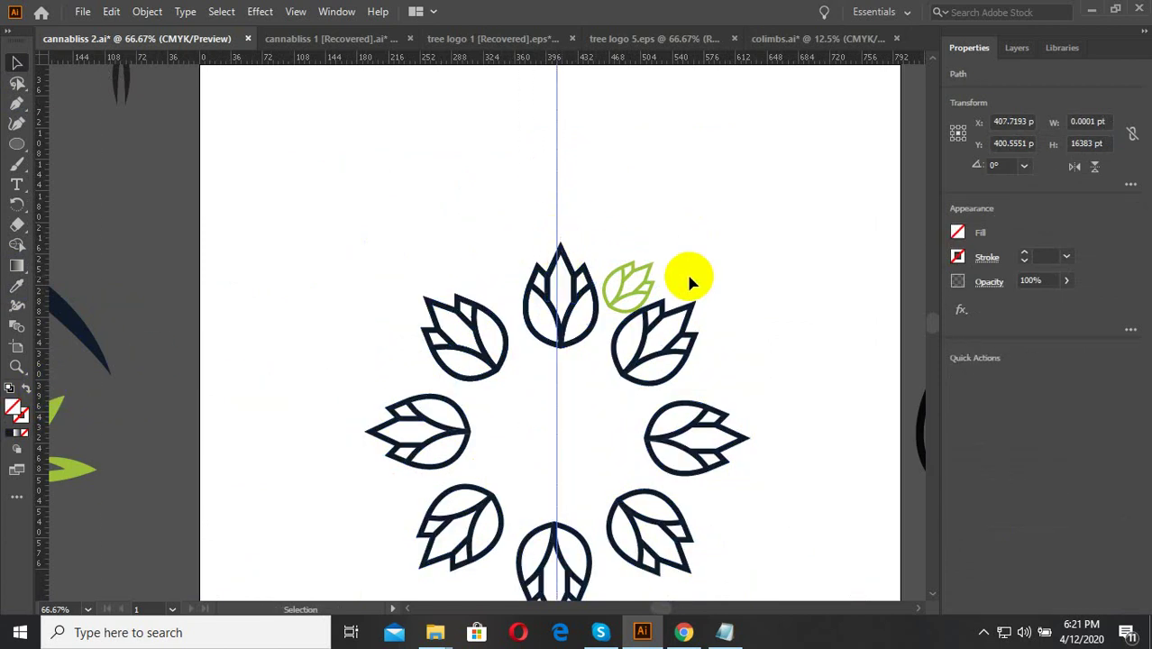
pyautogui.click(559, 269)
pyautogui.moveTo(609, 58)
pyautogui.mouseDown()
pyautogui.moveTo(741, 435)
pyautogui.moveTo(755, 439)
pyautogui.mouseUp()
pyautogui.scroll(3, 758, 428)
pyautogui.scroll(-3, 758, 428)
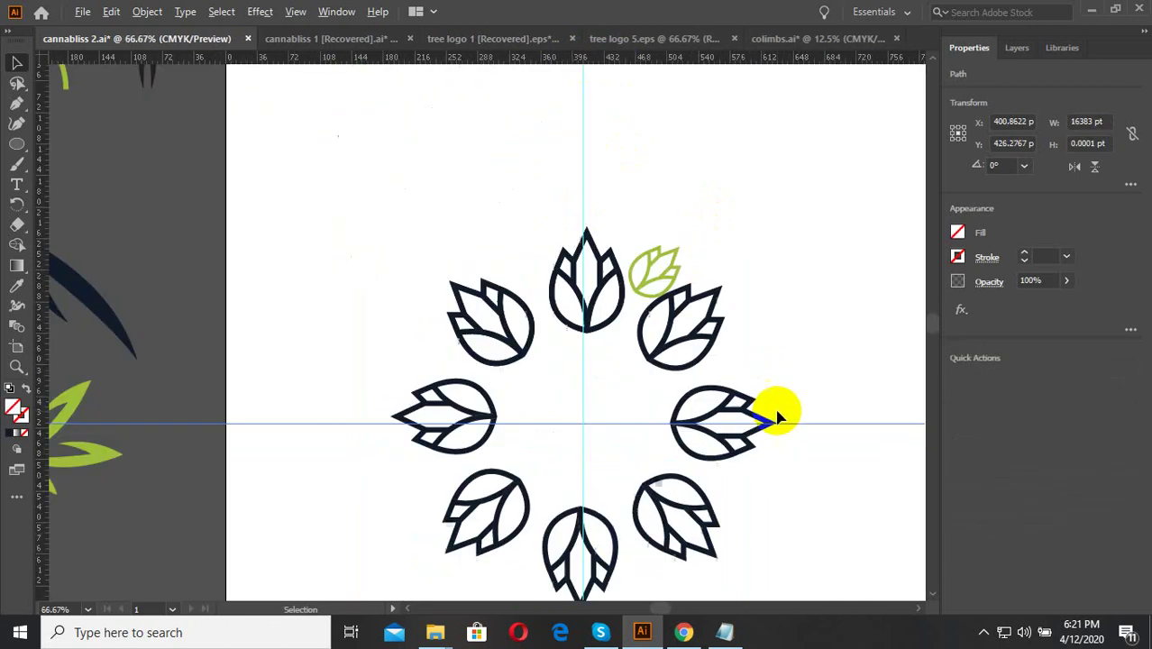
pyautogui.scroll(3, 631, 253)
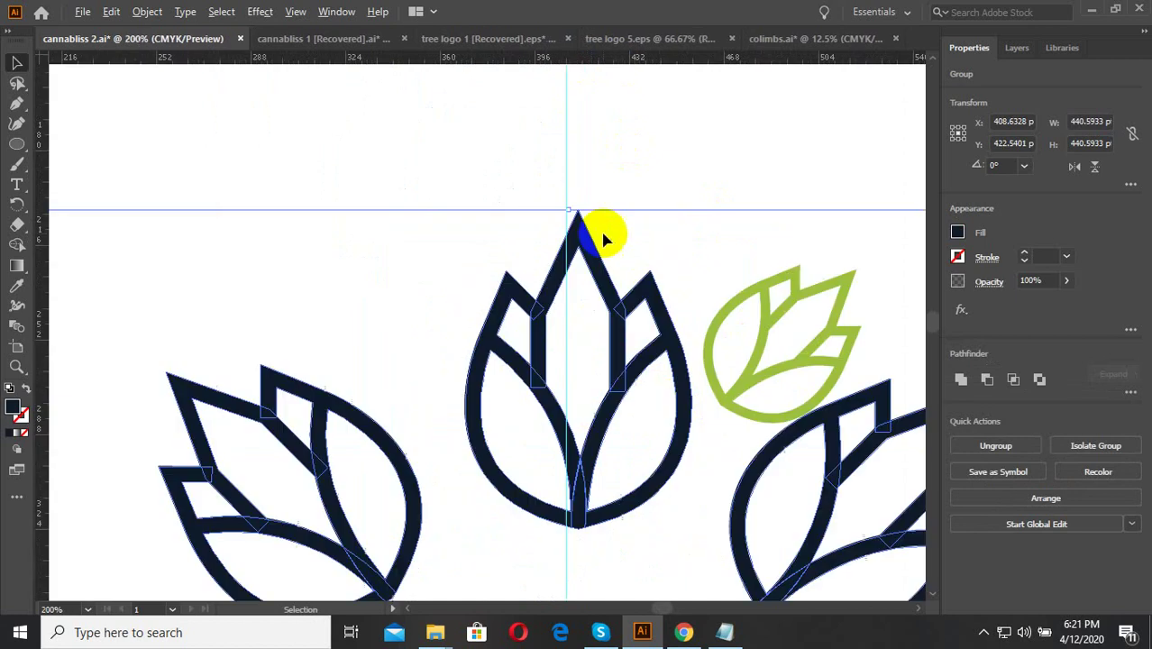
pyautogui.scroll(2, 602, 229)
# Step: Realign the vertical guide with the top leaf tip and fit the whole ring in view
pyautogui.click(530, 196)
pyautogui.scroll(3, 525, 194)
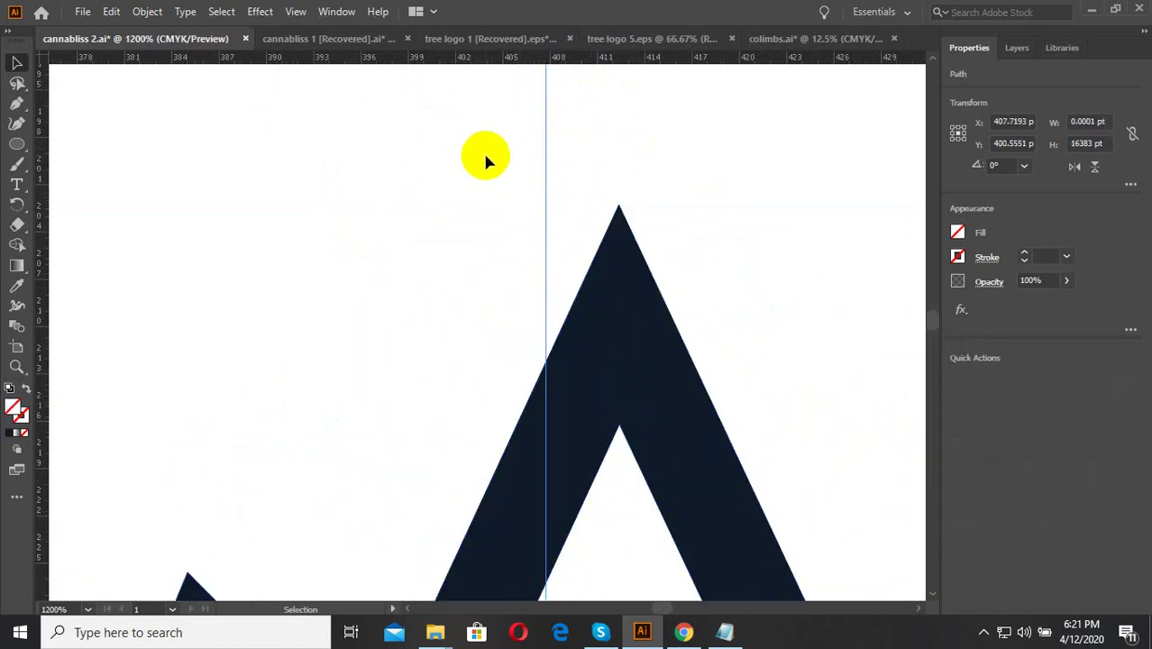
pyautogui.moveTo(551, 323); pyautogui.dragTo(126, 333)
pyautogui.moveTo(55, 375); pyautogui.dragTo(560, 203)
pyautogui.click(470, 285)
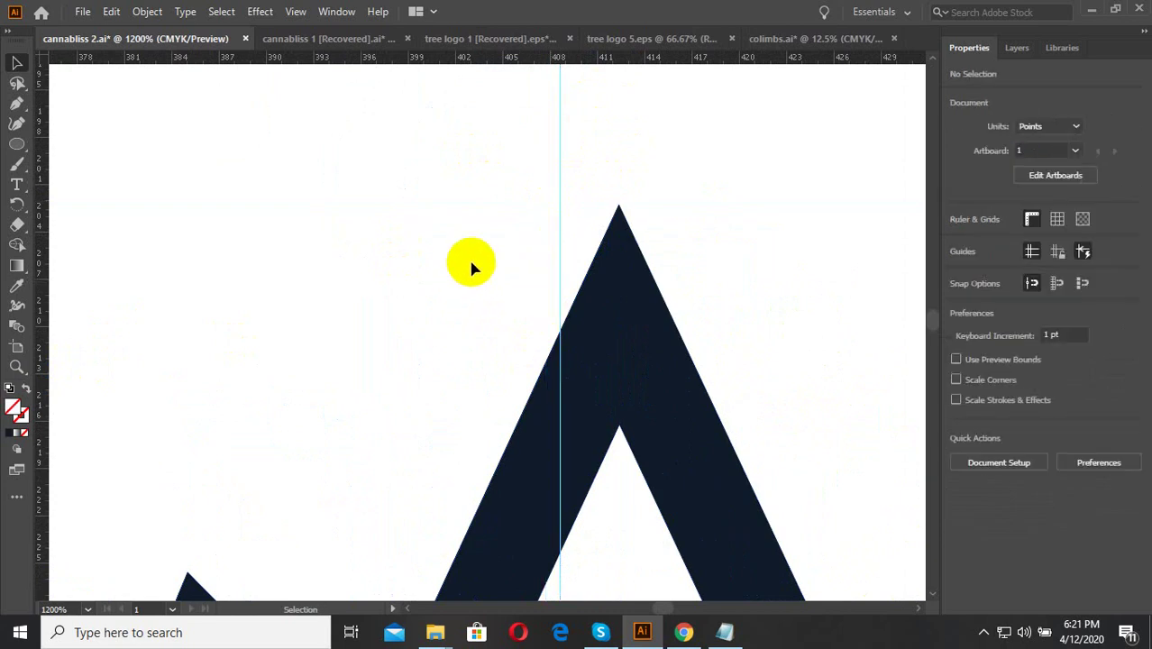
pyautogui.hotkey('ctrl', '1')
pyautogui.moveTo(768, 392)
pyautogui.mouseDown()
pyautogui.moveTo(716, 473)
pyautogui.moveTo(771, 553)
pyautogui.mouseUp()
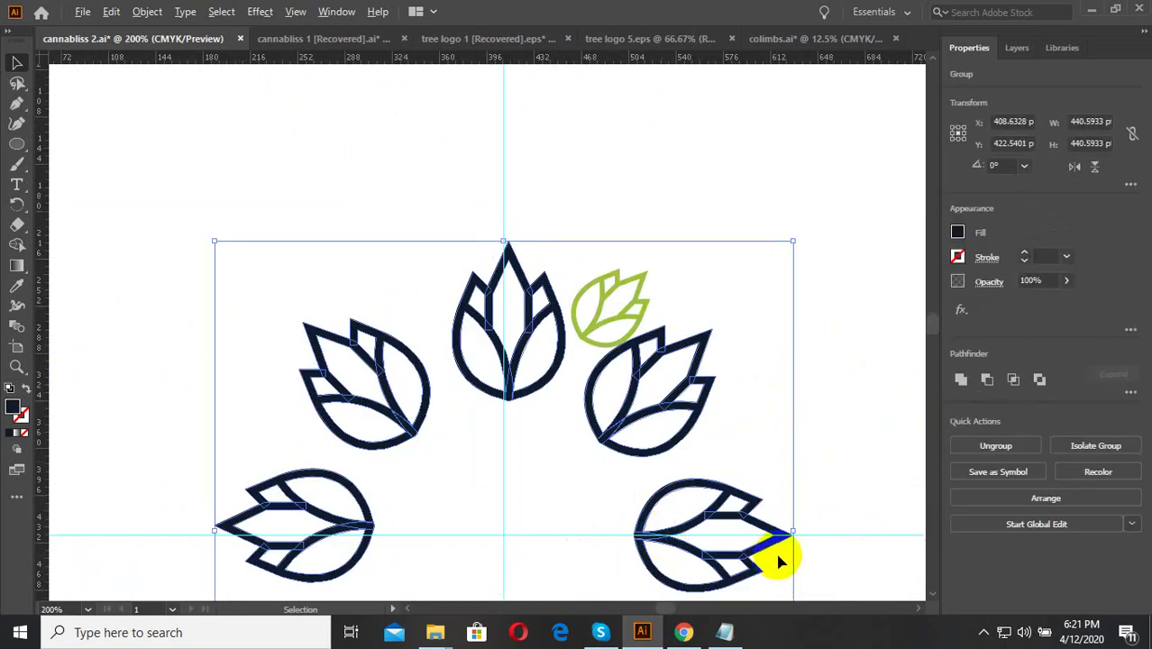
pyautogui.scroll(8, 886, 490)
pyautogui.scroll(3, 866, 489)
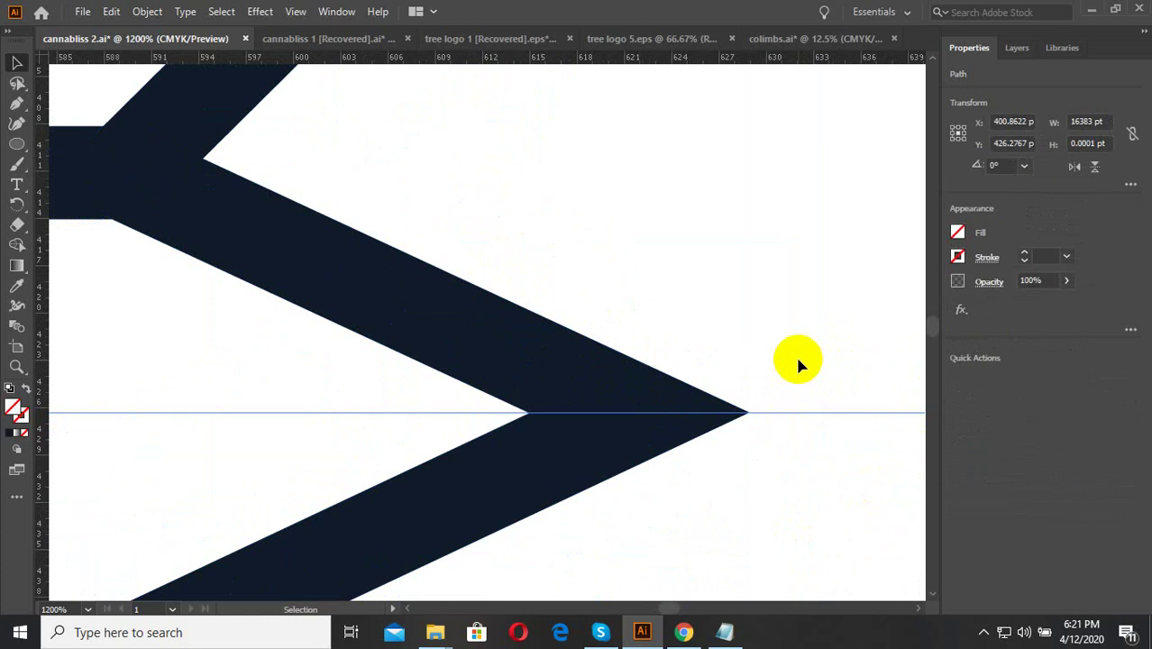
# Step: Line a horizontal guide up with the right leaf tip, then reselect the small green leaf
pyautogui.moveTo(740, 309); pyautogui.dragTo(607, 418)
pyautogui.moveTo(637, 59); pyautogui.dragTo(749, 352)
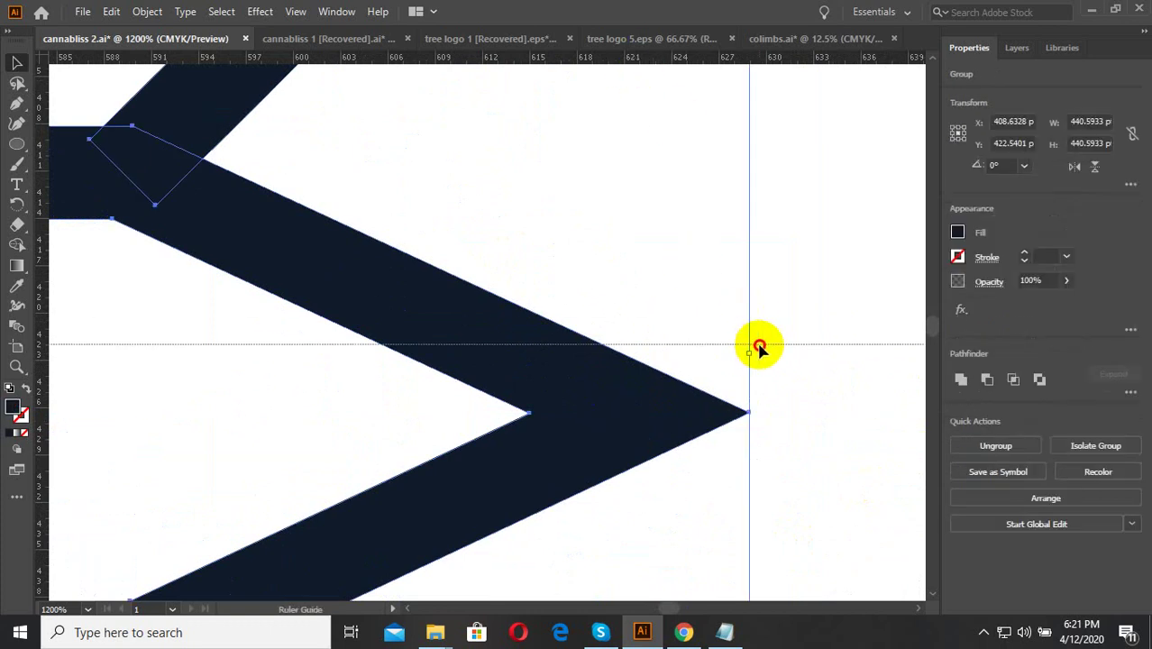
pyautogui.scroll(-3, 749, 353)
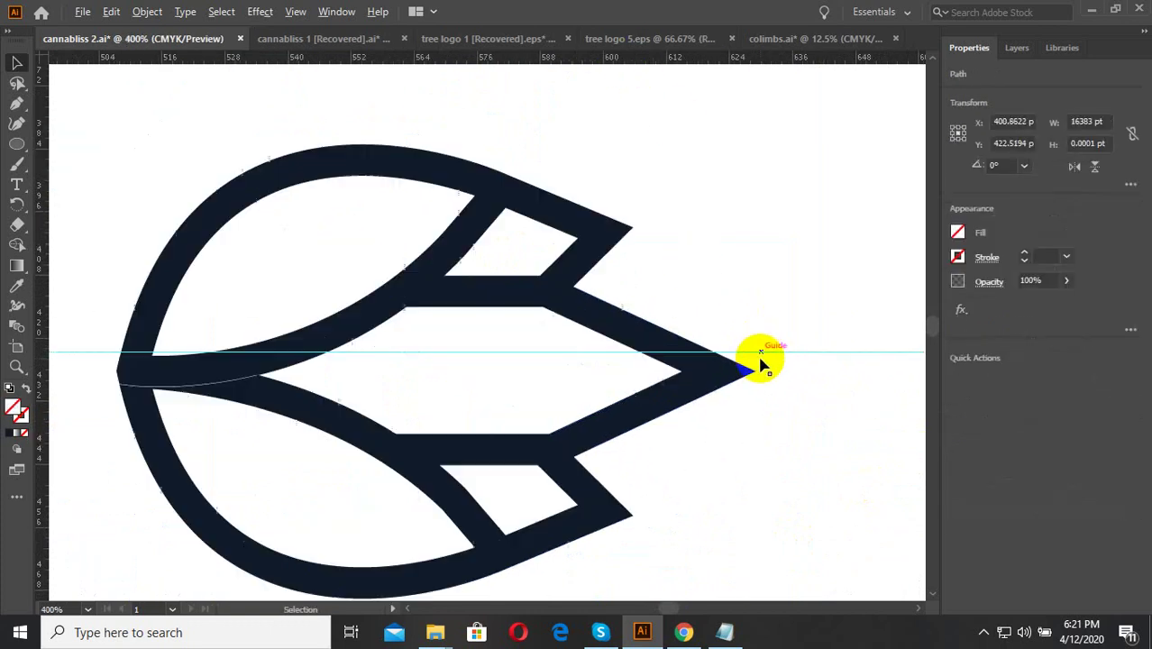
pyautogui.scroll(-7, 757, 397)
pyautogui.moveTo(671, 512); pyautogui.dragTo(651, 360)
pyautogui.click(655, 288)
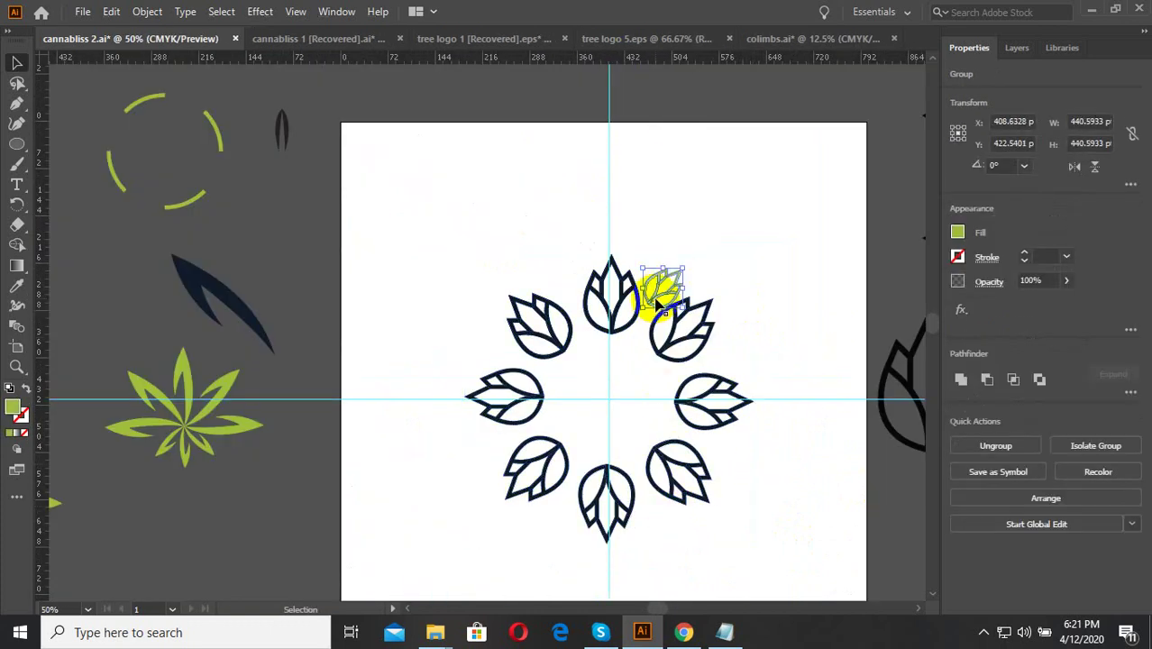
pyautogui.scroll(3, 655, 287)
# Step: Rotate the green leaf upright and nudge it into the gap beside the top navy leaf
pyautogui.moveTo(719, 260); pyautogui.dragTo(667, 225)
pyautogui.scroll(3, 614, 348)
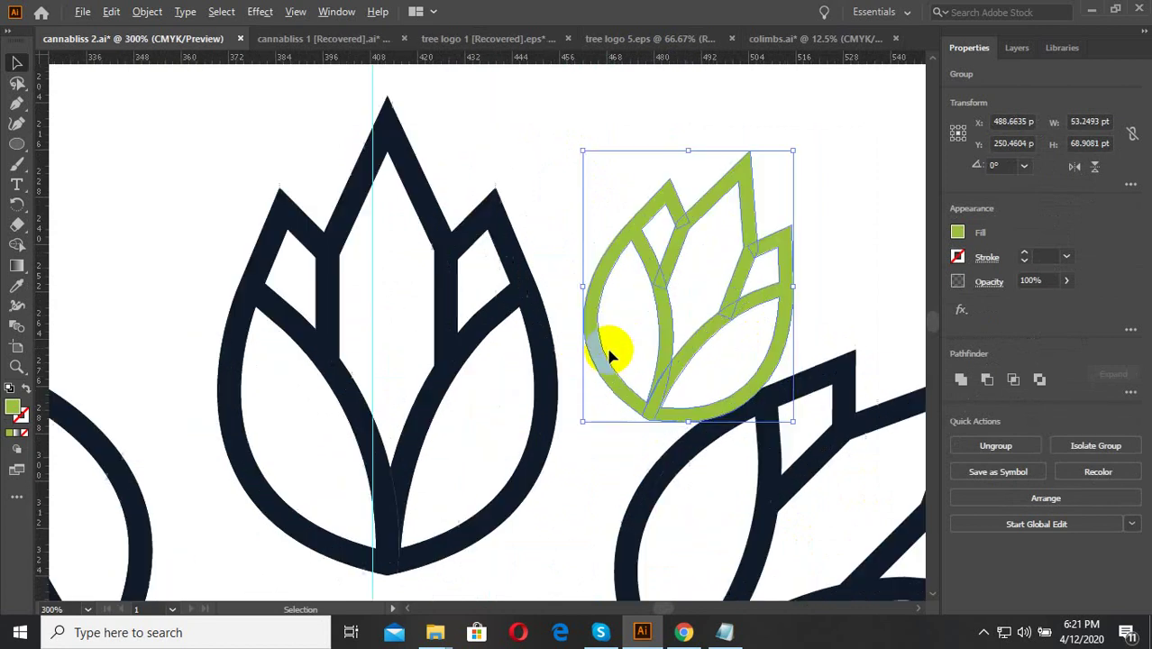
pyautogui.moveTo(615, 348); pyautogui.dragTo(572, 385)
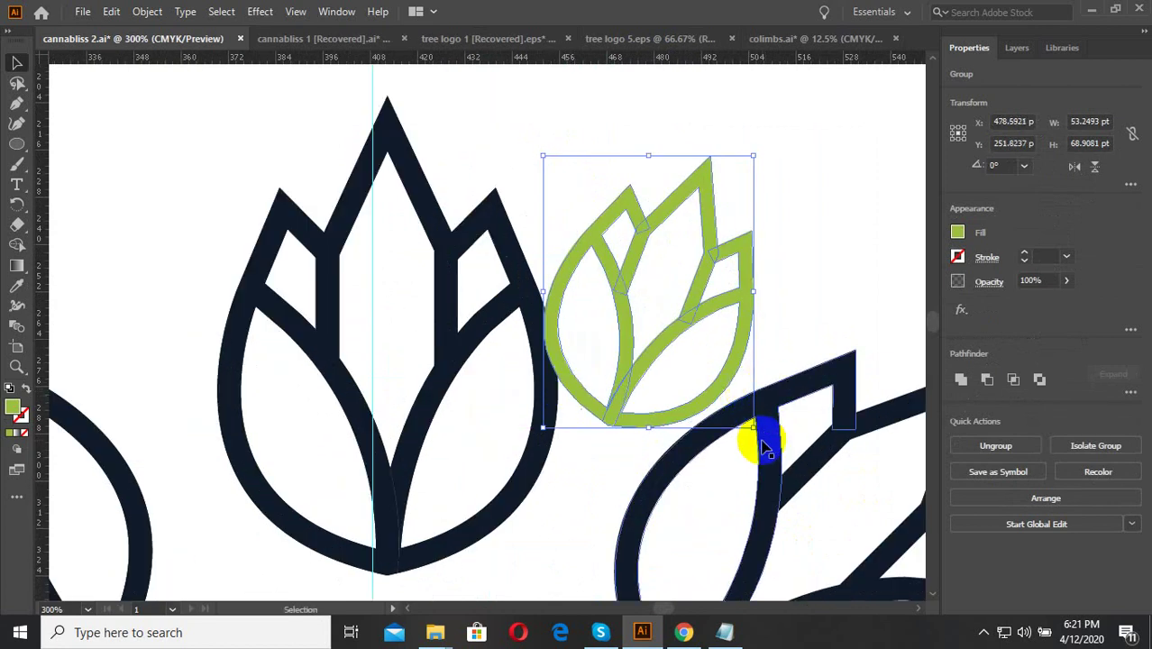
pyautogui.moveTo(762, 435); pyautogui.dragTo(750, 437)
pyautogui.moveTo(669, 423); pyautogui.dragTo(672, 435)
pyautogui.scroll(-1, 722, 361)
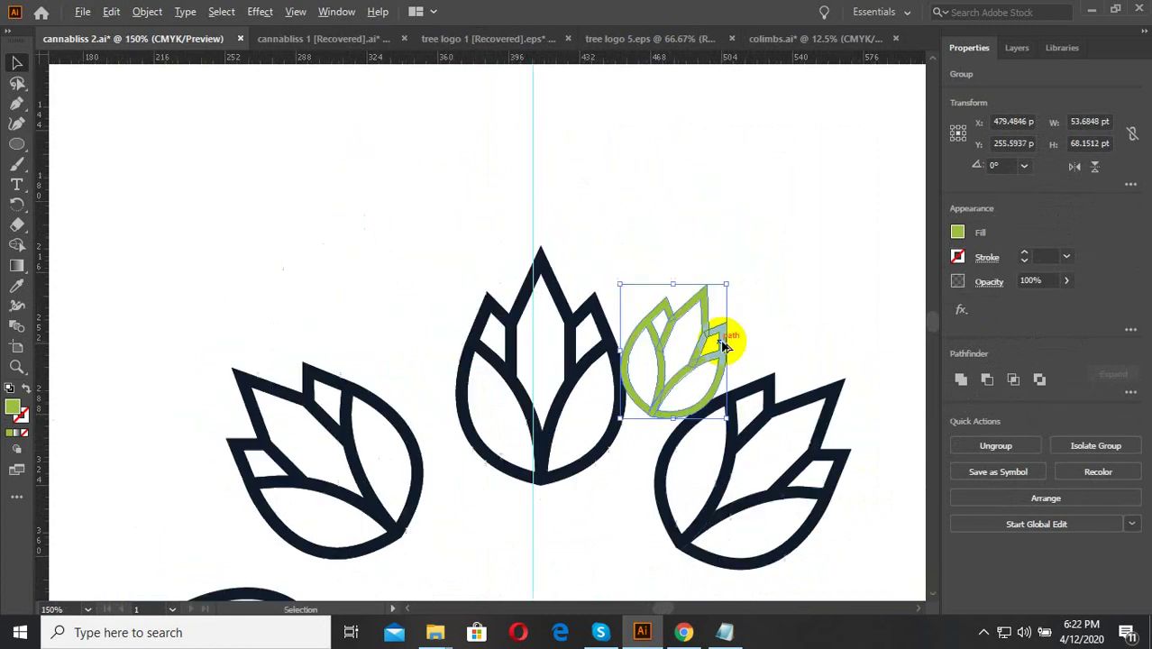
pyautogui.scroll(-3, 732, 320)
pyautogui.click(732, 317)
pyautogui.click(707, 354)
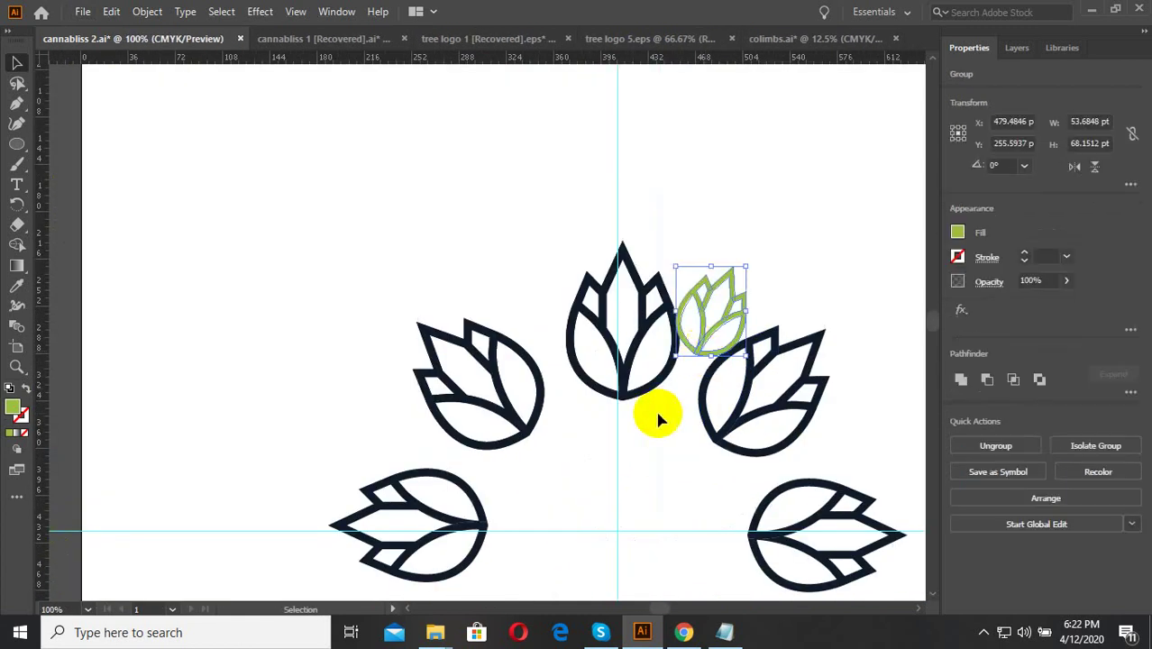
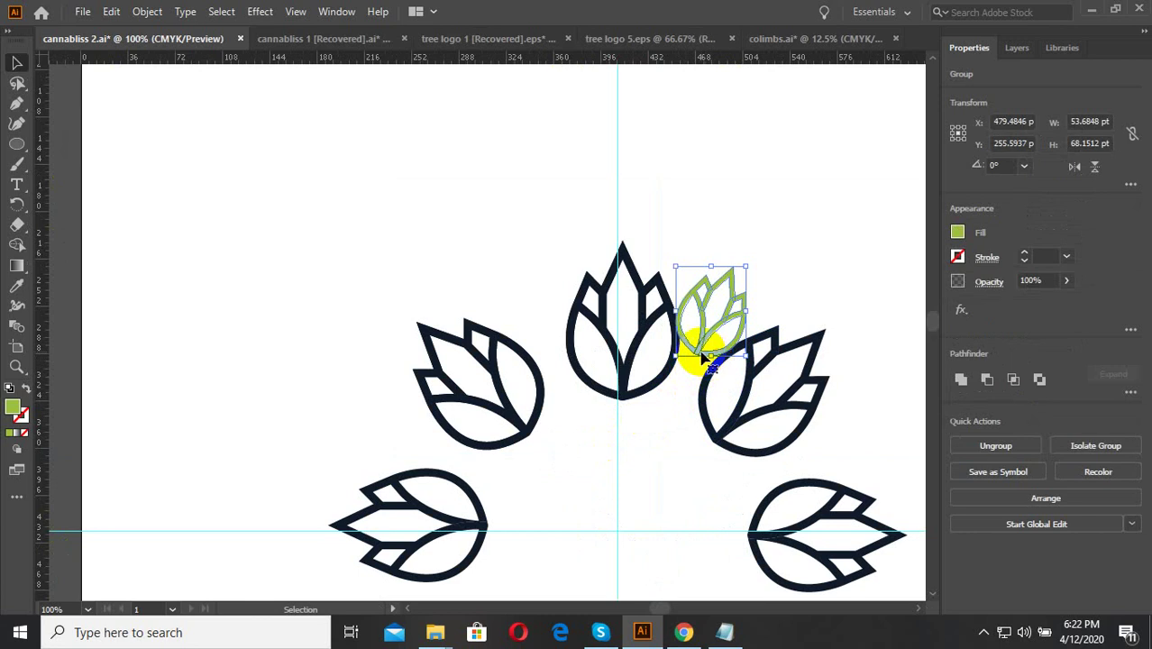
# Step: Rotate-copy the green leaf sprig at 45° around the guide intersection, repeating until the ring is complete
pyautogui.click(24, 207)
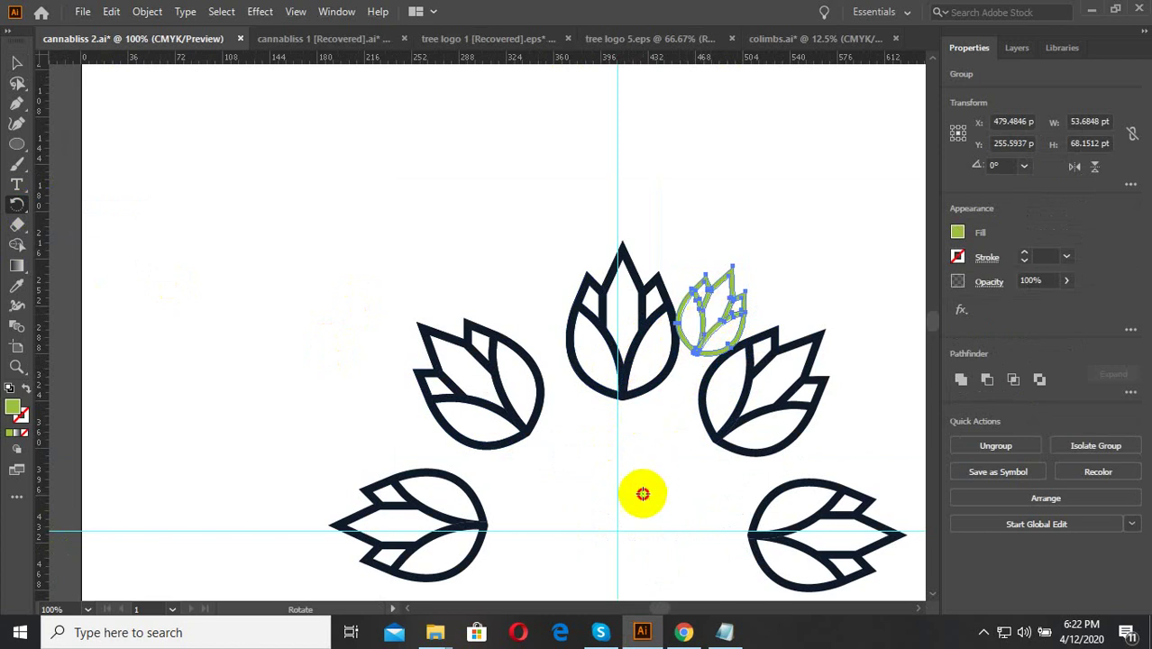
pyautogui.click(621, 530)
pyautogui.keyDown('alt'); pyautogui.click(617, 533); pyautogui.keyUp('alt')
pyautogui.click(717, 326)
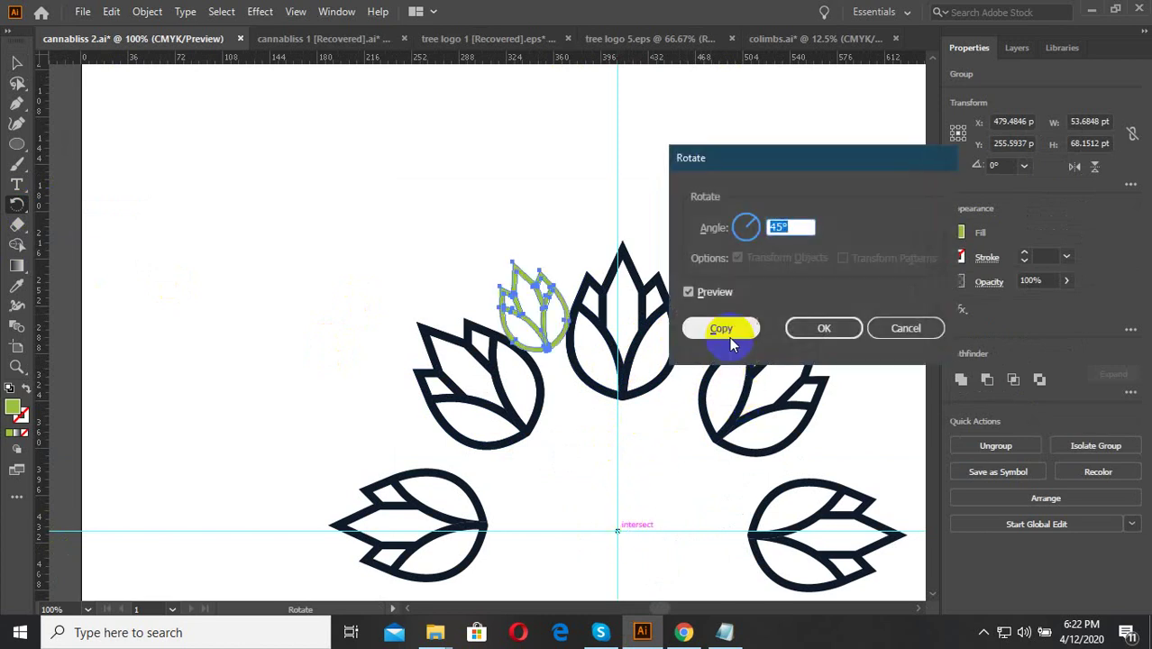
pyautogui.hotkey('ctrl', 'd')
pyautogui.hotkey('ctrl', 'd')
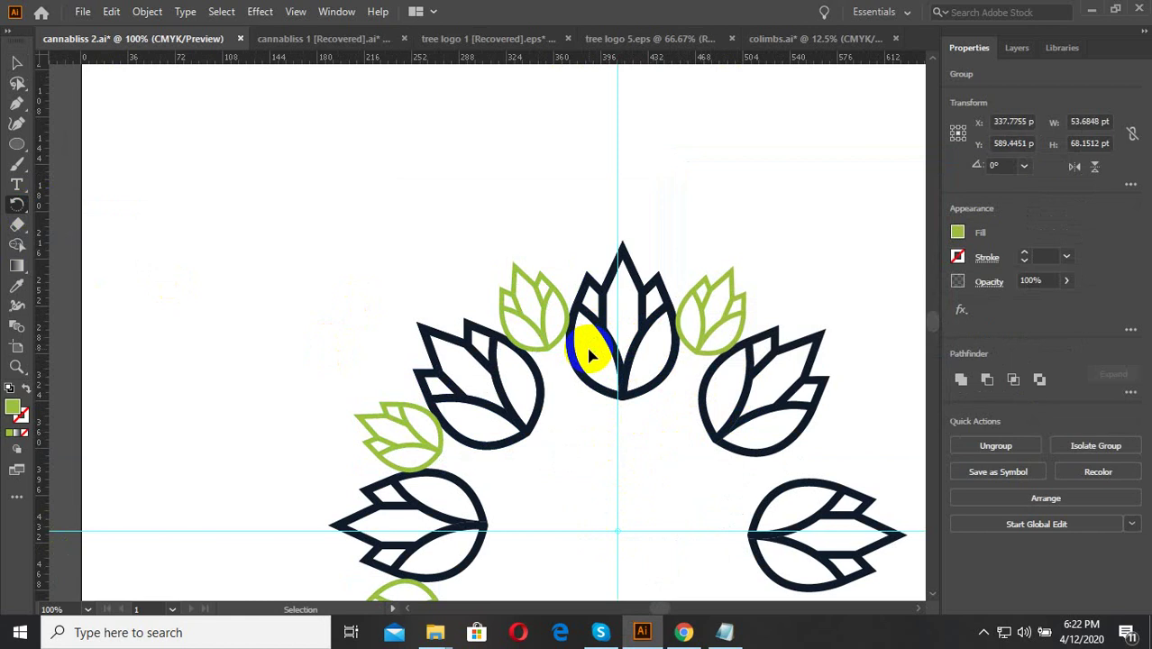
pyautogui.hotkey('ctrl', 'd')
pyautogui.hotkey('ctrl', 'd')
pyautogui.scroll(-3, 586, 344)
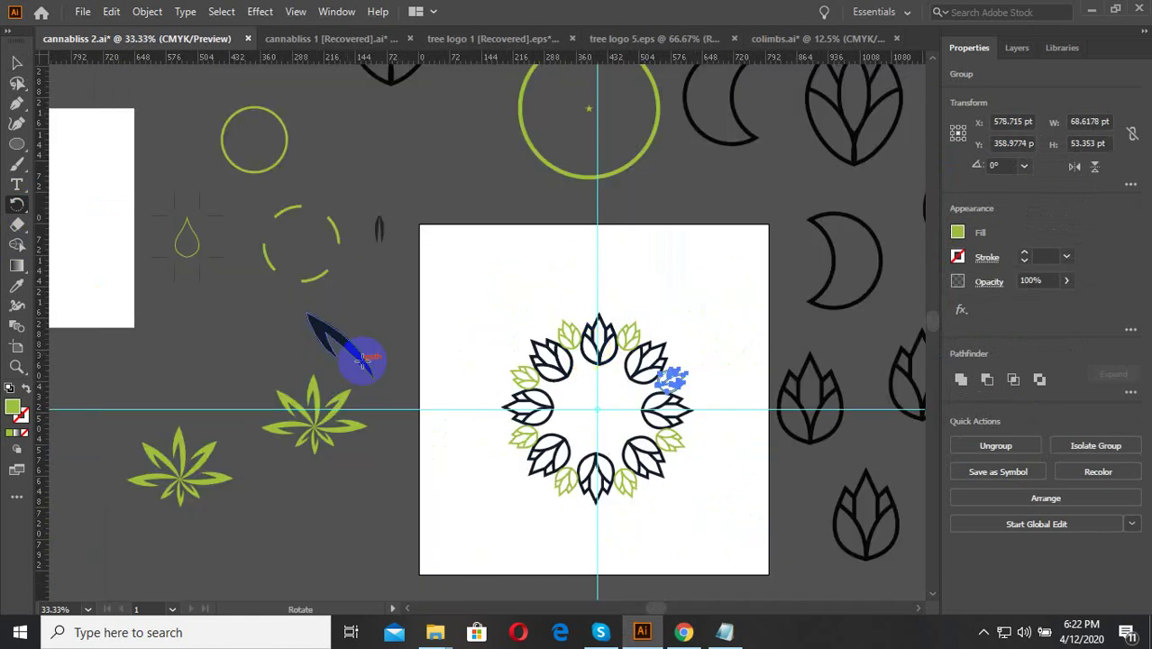
# Step: Select the whole wreath and scale it down evenly to about 282 pt across
pyautogui.press('v')
pyautogui.click(708, 409)
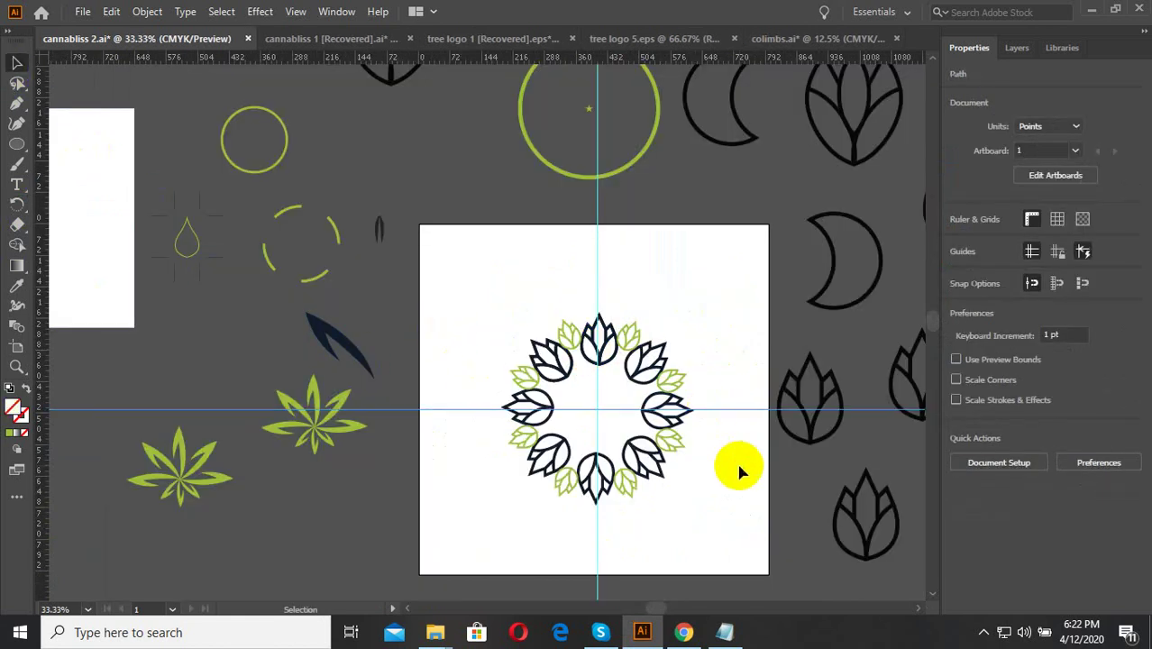
pyautogui.click(700, 513)
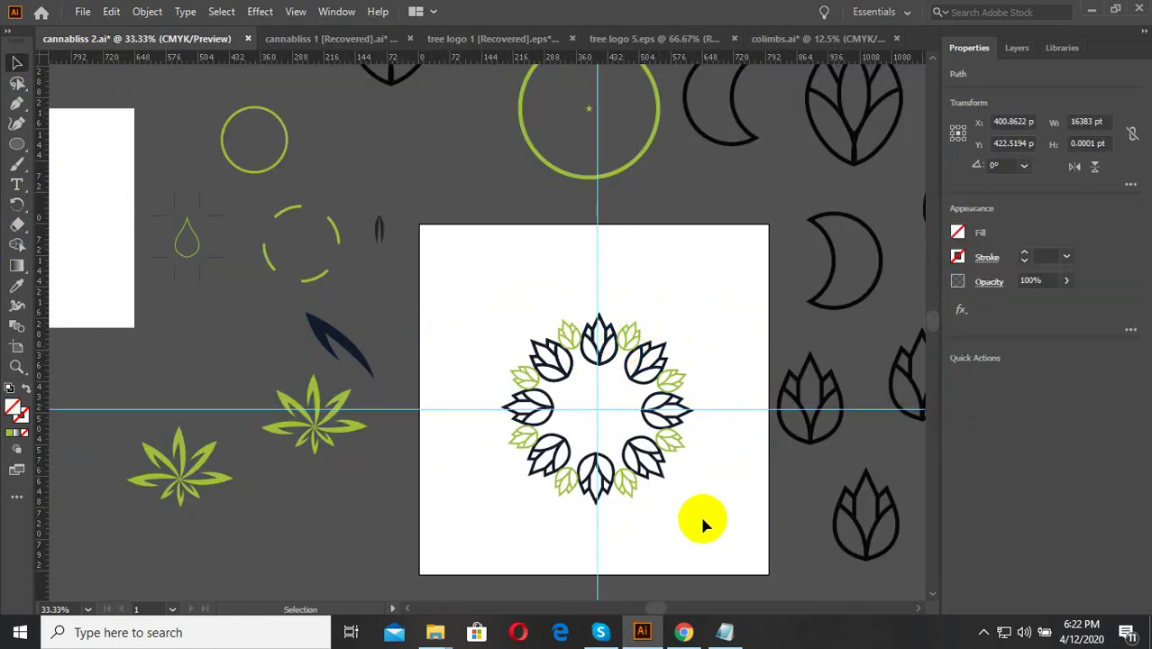
pyautogui.moveTo(749, 532); pyautogui.dragTo(501, 304)
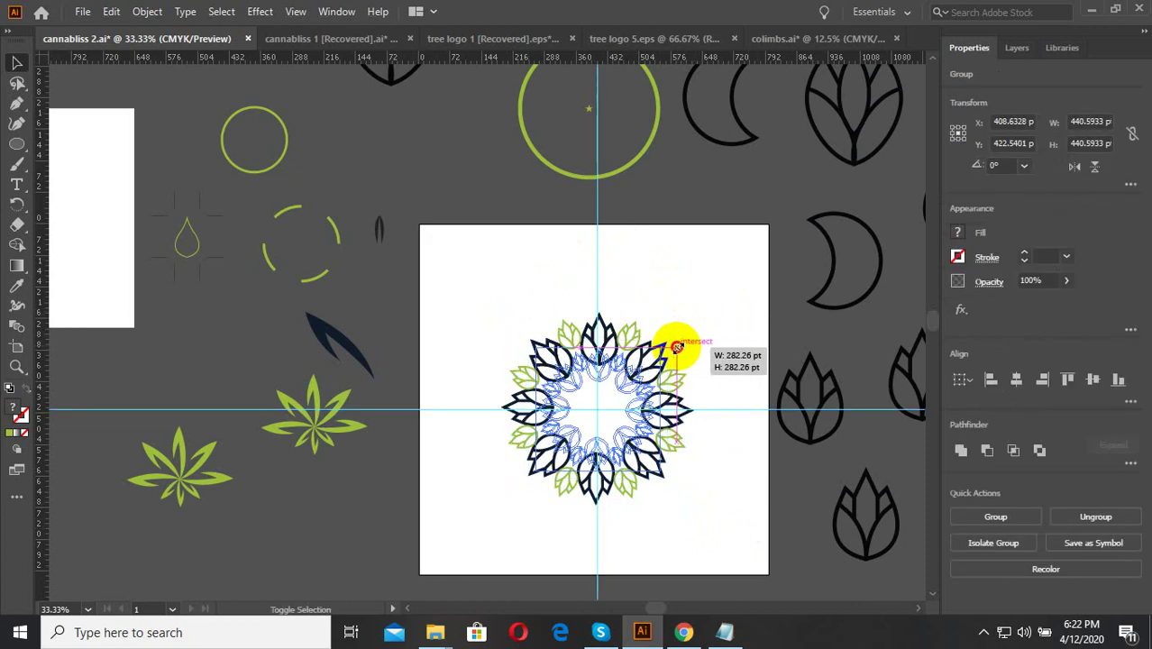
pyautogui.moveTo(695, 314); pyautogui.dragTo(655, 343)
pyautogui.click(700, 328)
pyautogui.scroll(2, 631, 464)
pyautogui.scroll(-2, 728, 514)
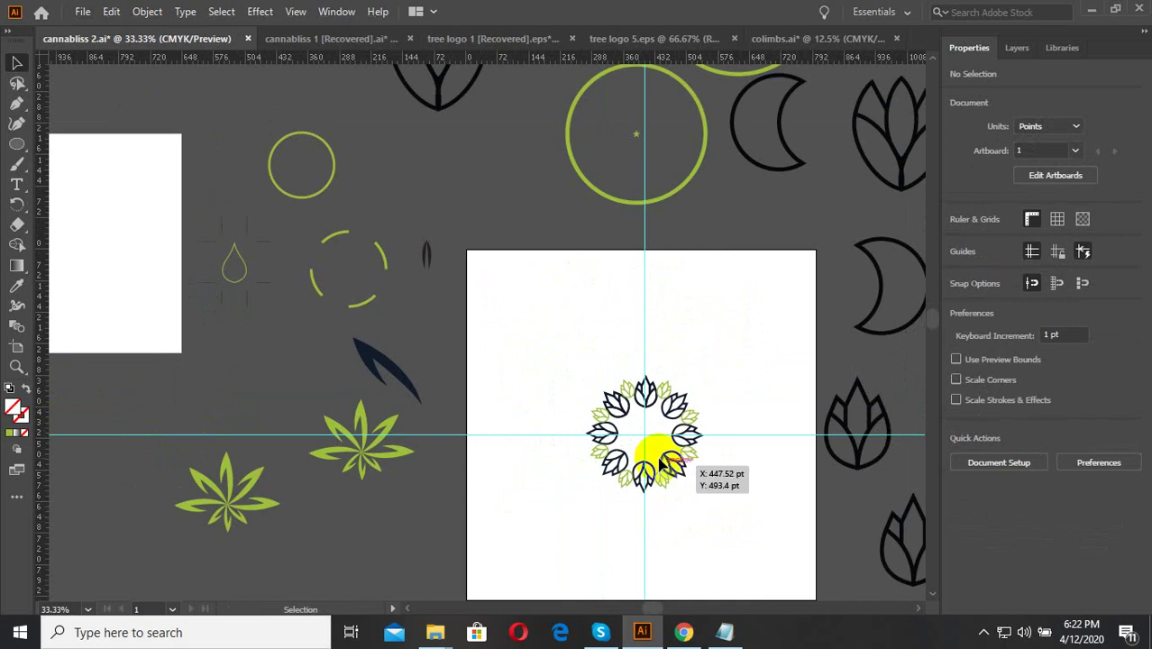
pyautogui.scroll(2, 649, 439)
pyautogui.scroll(1, 659, 398)
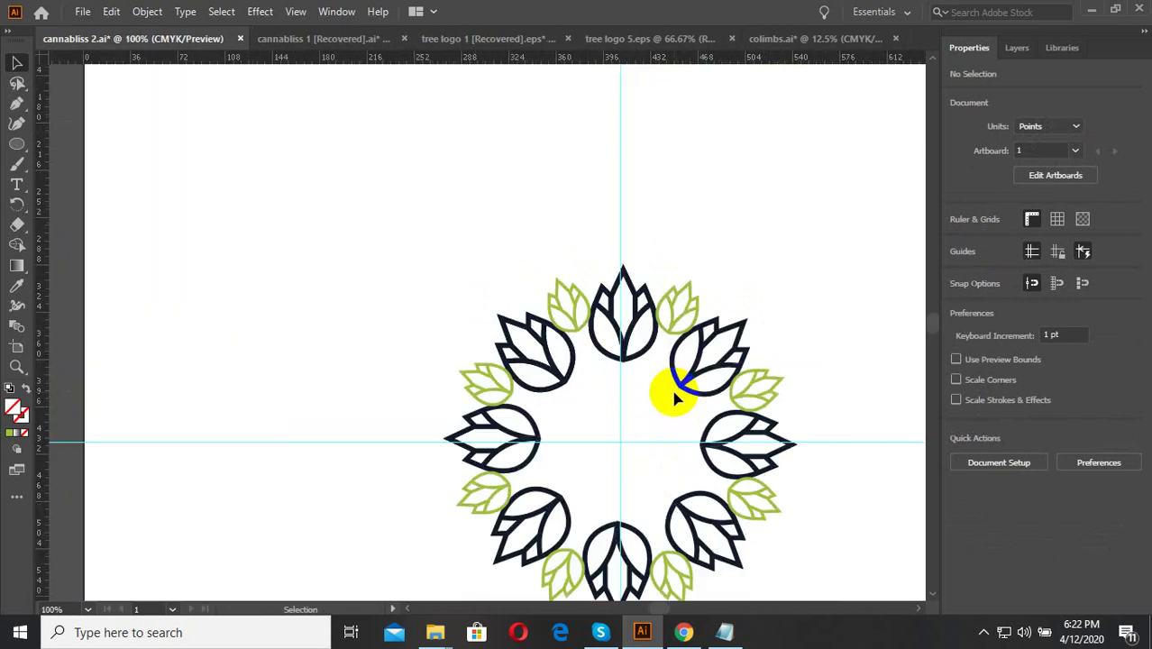
# Step: Select the wreath objects and open the context menu for the selection
pyautogui.click(661, 322)
pyautogui.click(678, 315)
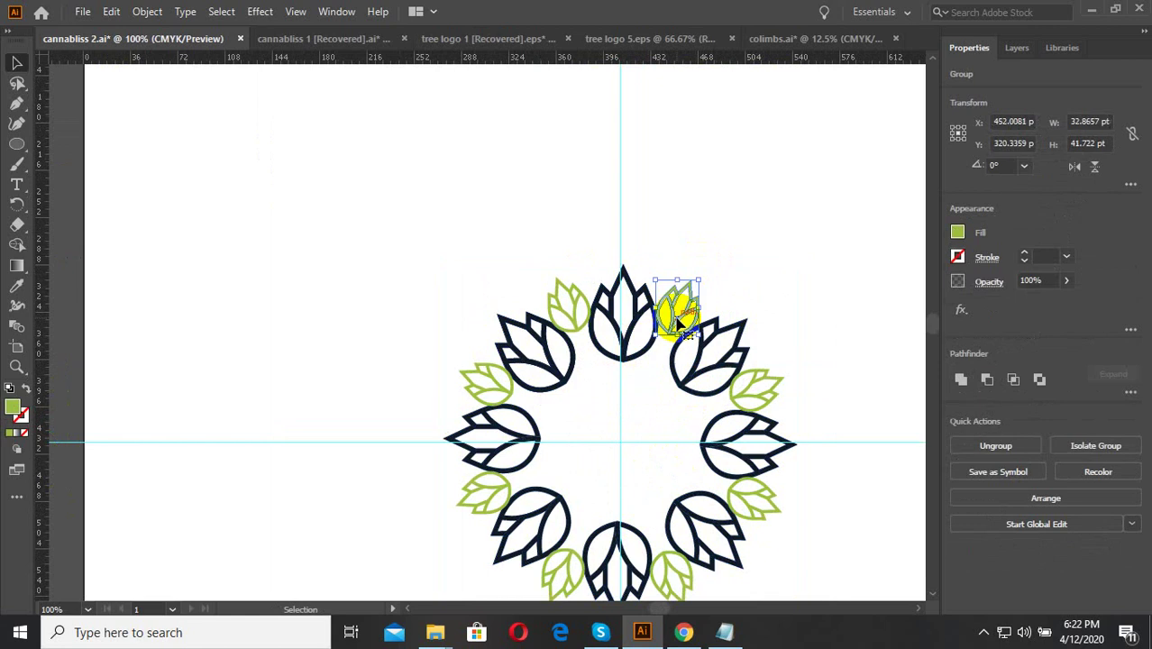
pyautogui.scroll(-1, 755, 306)
pyautogui.moveTo(793, 257); pyautogui.dragTo(586, 458)
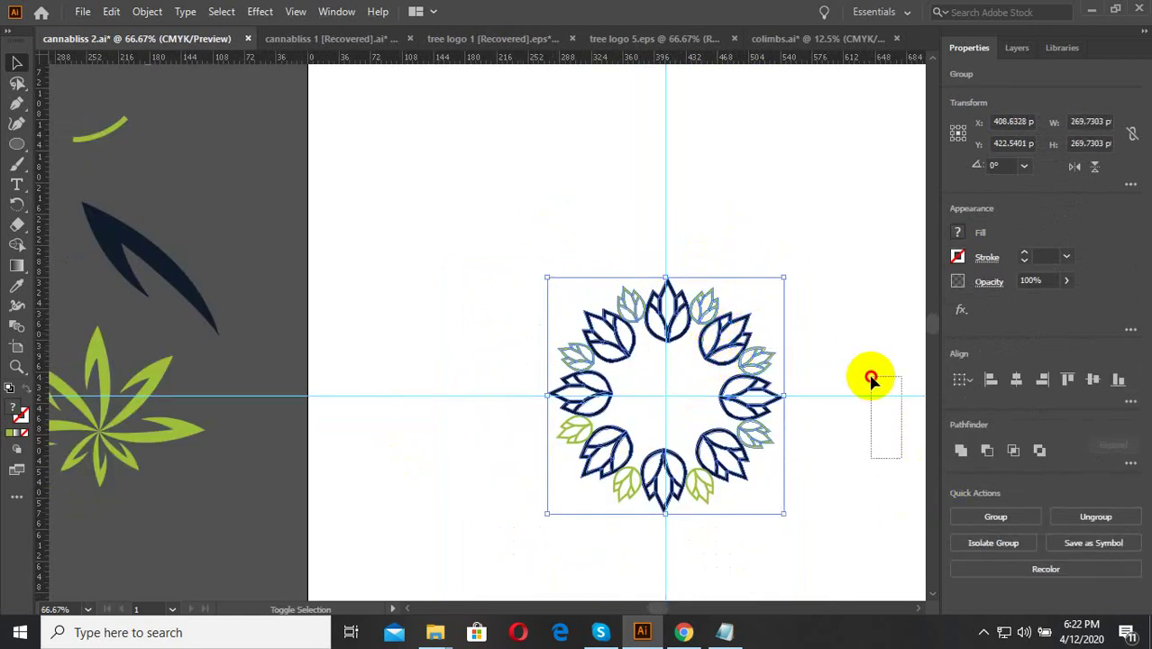
pyautogui.moveTo(901, 458)
pyautogui.mouseDown()
pyautogui.moveTo(867, 360)
pyautogui.moveTo(856, 419)
pyautogui.mouseUp()
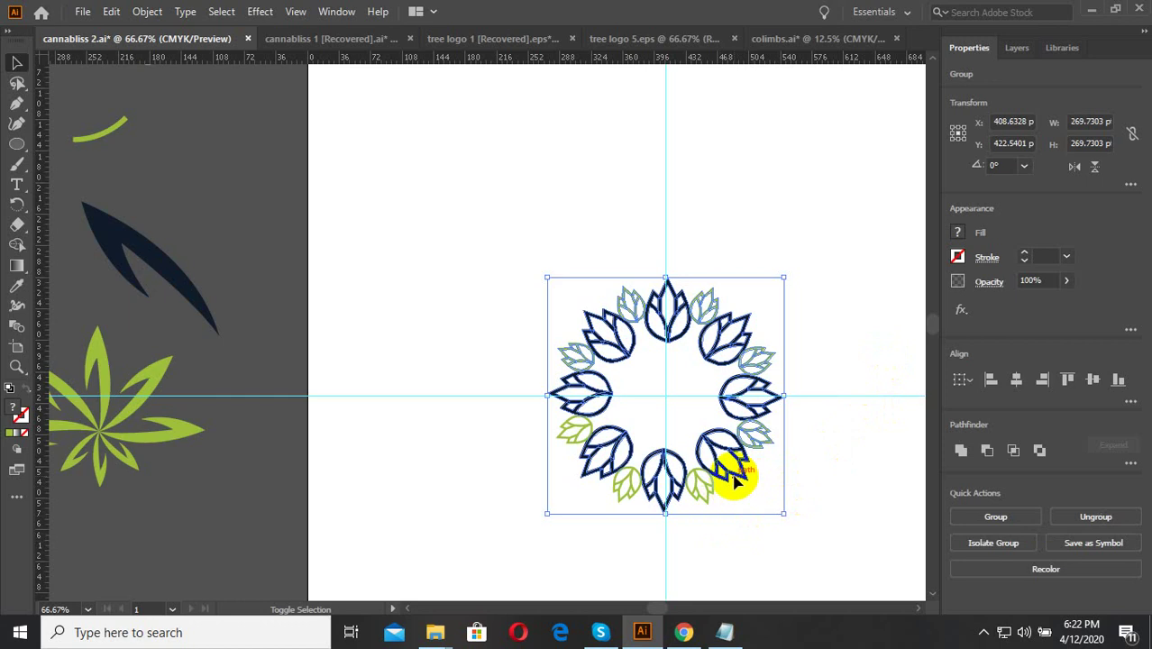
pyautogui.rightClick(736, 460)
# Step: Shift-select all eight green leaf buds around the wreath
pyautogui.click(706, 491)
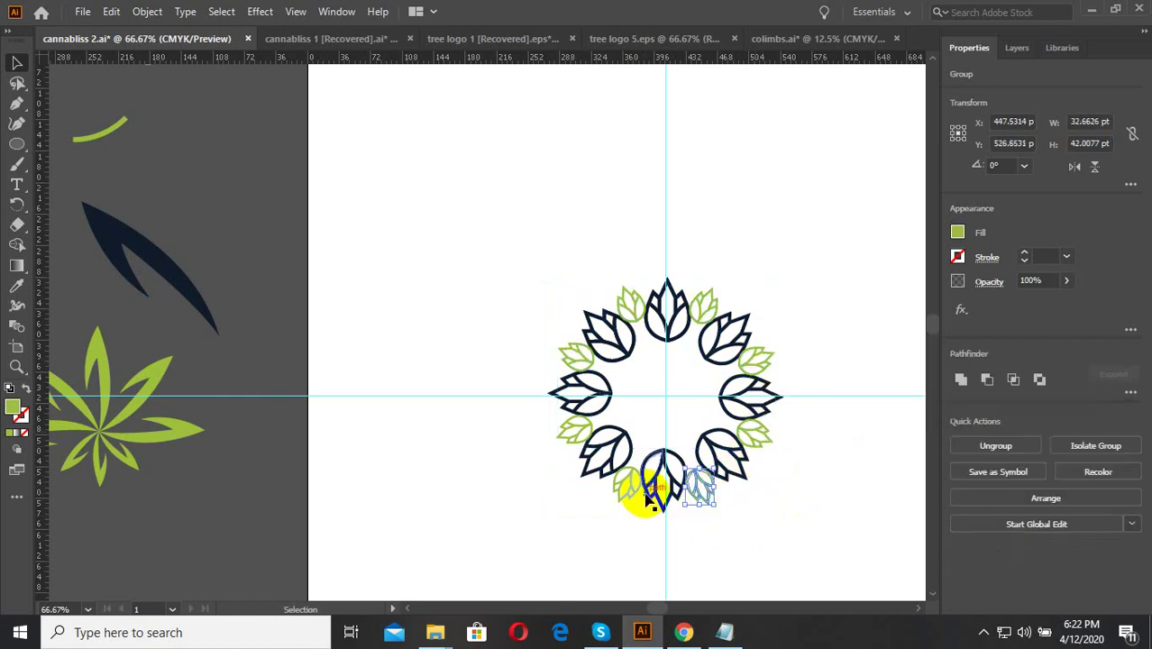
pyautogui.keyDown('shift'); pyautogui.click(641, 491); pyautogui.keyUp('shift')
pyautogui.keyDown('shift'); pyautogui.click(575, 431); pyautogui.keyUp('shift')
pyautogui.keyDown('shift'); pyautogui.click(574, 358); pyautogui.keyUp('shift')
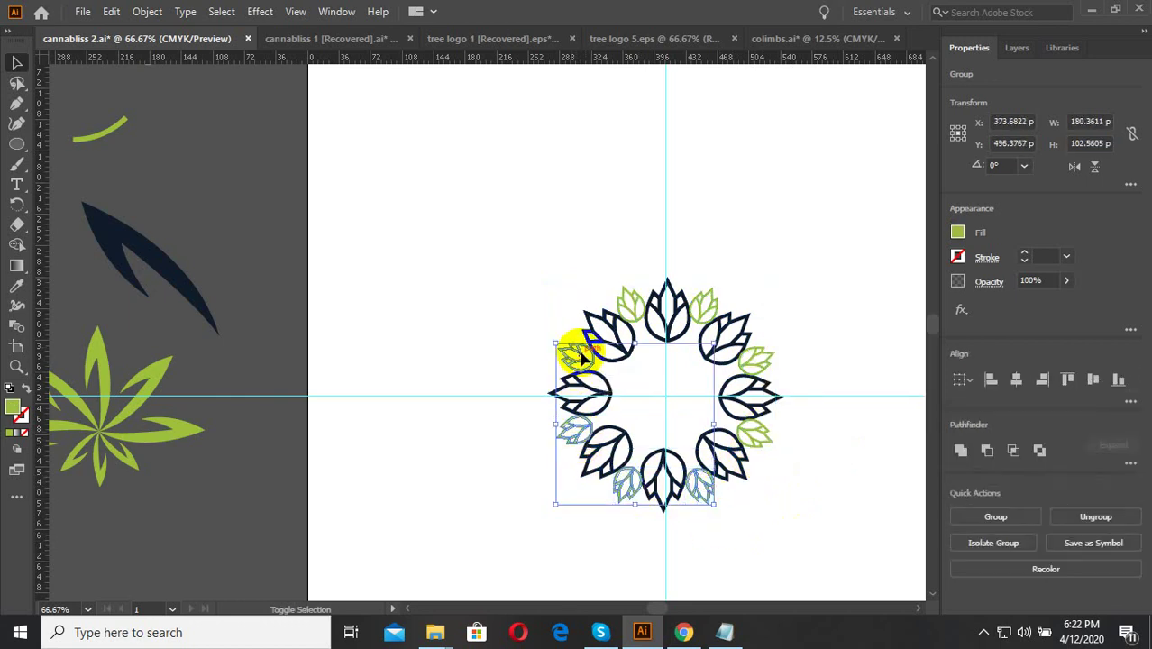
pyautogui.keyDown('shift'); pyautogui.click(647, 303); pyautogui.keyUp('shift')
pyautogui.keyDown('shift'); pyautogui.click(695, 299); pyautogui.keyUp('shift')
pyautogui.keyDown('shift'); pyautogui.click(760, 343); pyautogui.keyUp('shift')
pyautogui.keyDown('shift'); pyautogui.click(753, 429); pyautogui.keyUp('shift')
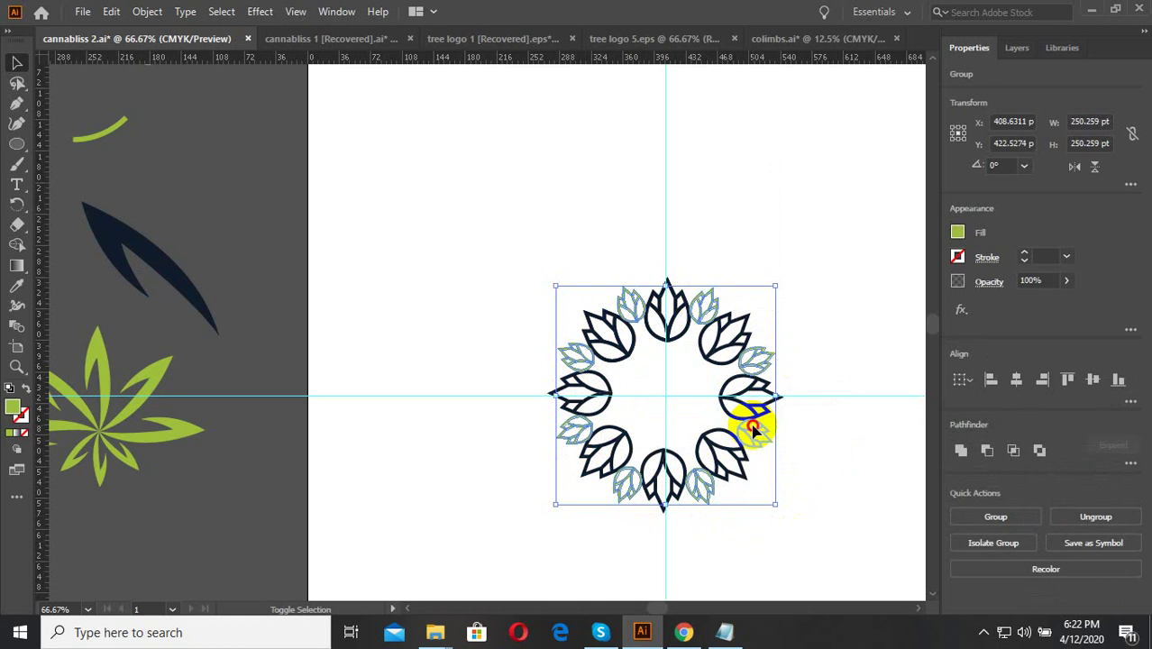
pyautogui.moveTo(754, 429); pyautogui.dragTo(748, 437)
# Step: Group the eight selected green leaf buds into one set
pyautogui.rightClick(749, 437)
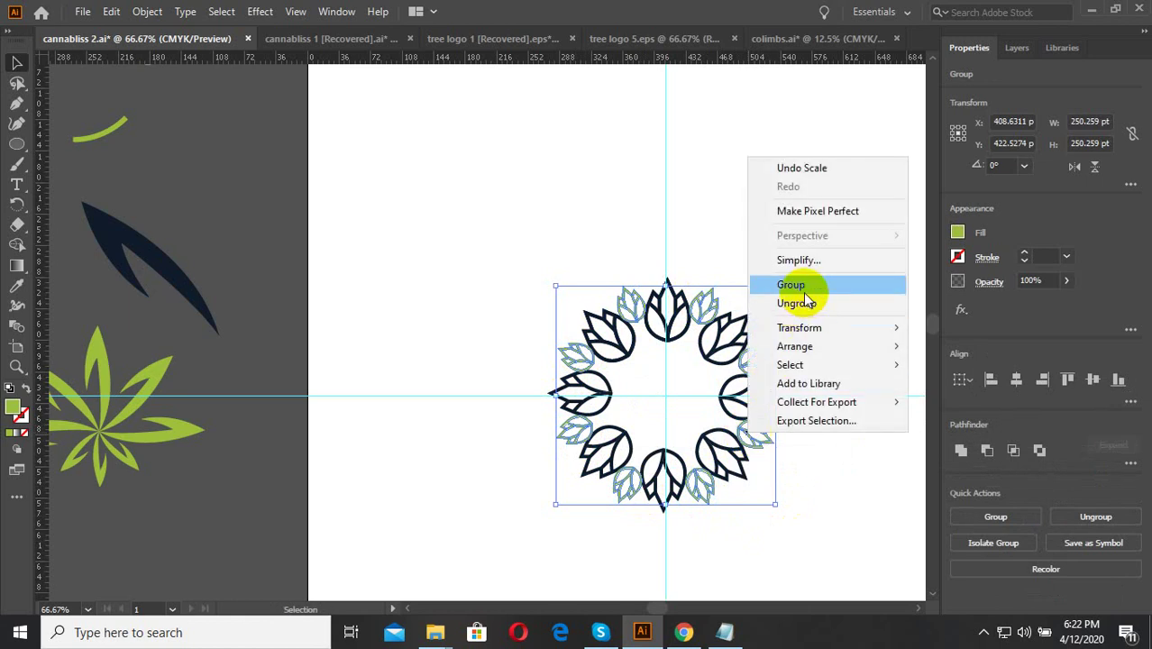
pyautogui.click(792, 285)
pyautogui.click(733, 373)
pyautogui.scroll(2, 726, 378)
pyautogui.scroll(-1, 639, 396)
# Step: Pick one green leaf bud from inside the leaf group to copy
pyautogui.scroll(-1, 639, 397)
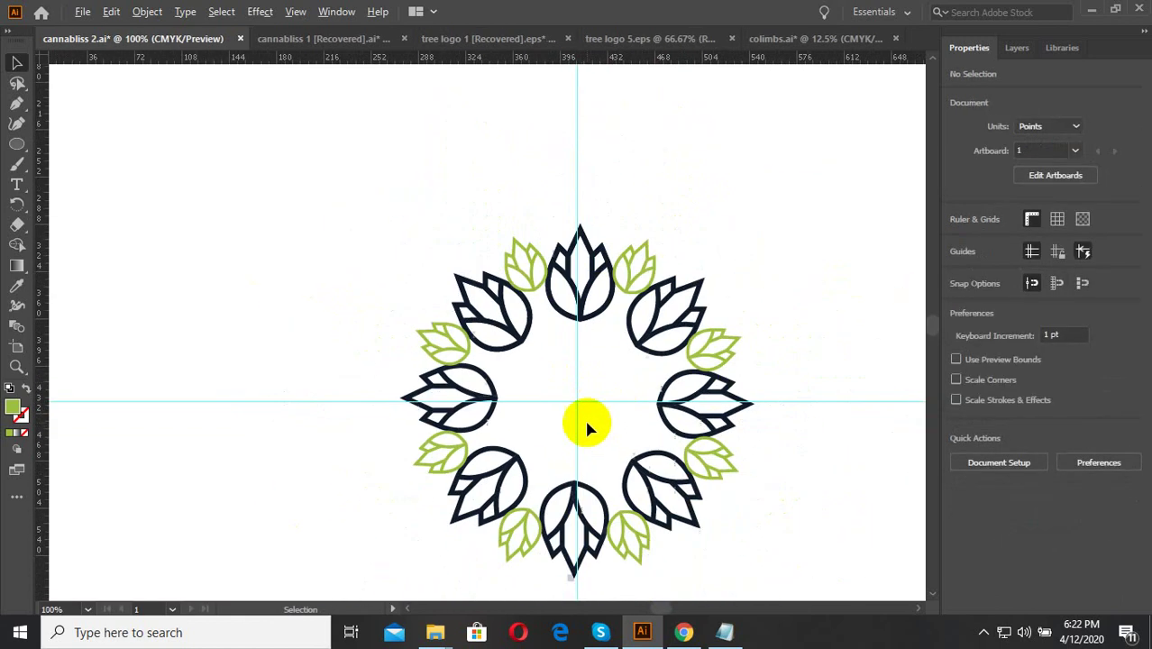
pyautogui.scroll(1, 595, 418)
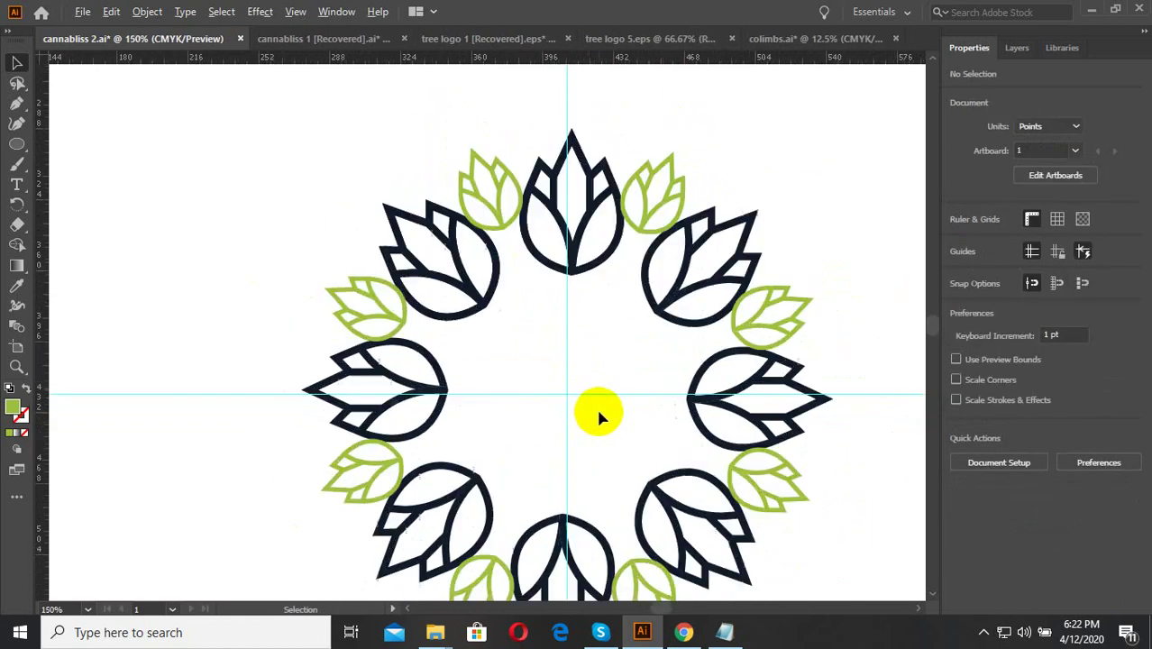
pyautogui.click(748, 332)
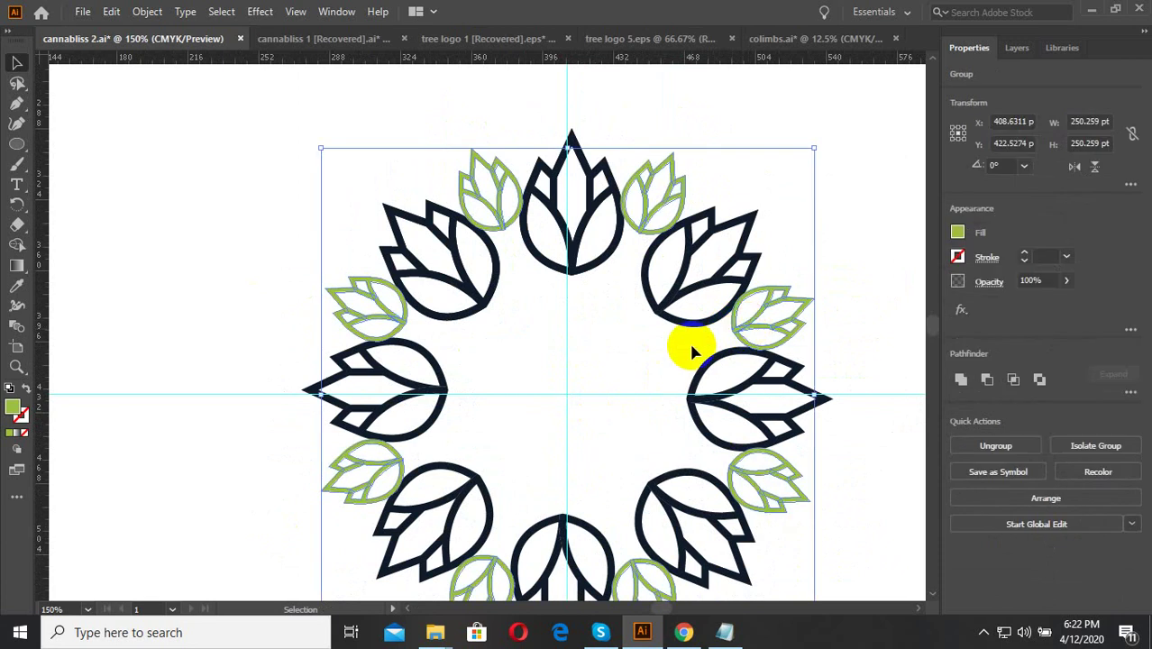
pyautogui.doubleClick(733, 326)
pyautogui.click(775, 327)
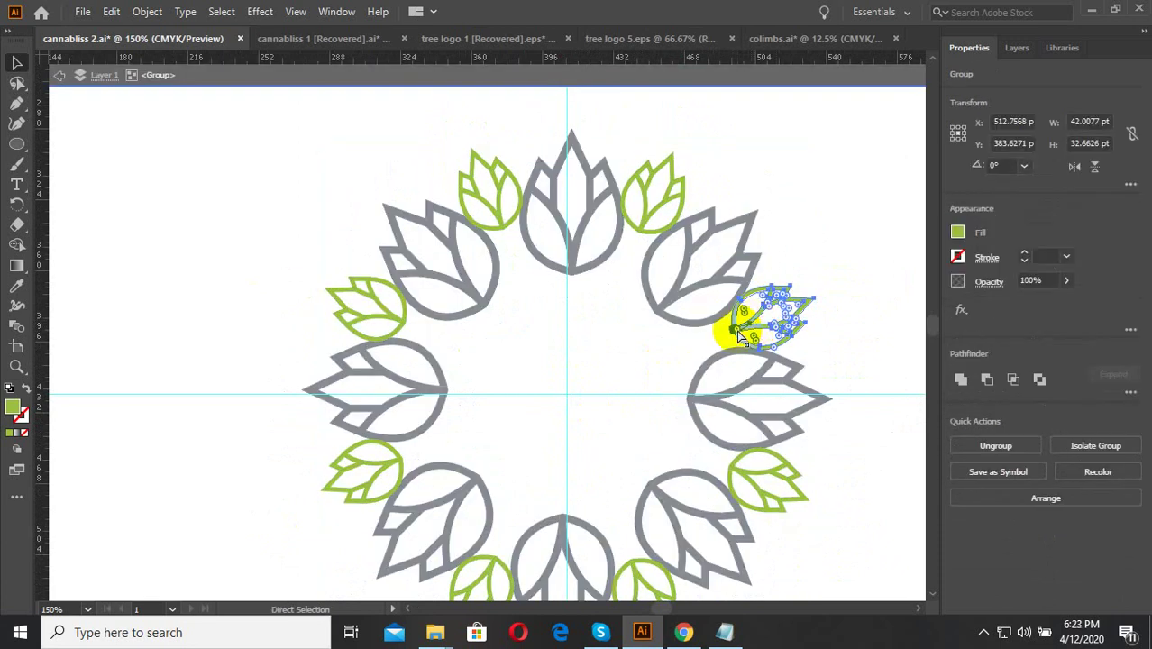
pyautogui.doubleClick(617, 359)
pyautogui.click(625, 369)
# Step: Paste the leaf bud copy and move it into the wreath centre, right of the vertical guide
pyautogui.hotkey('ctrl', 'v')
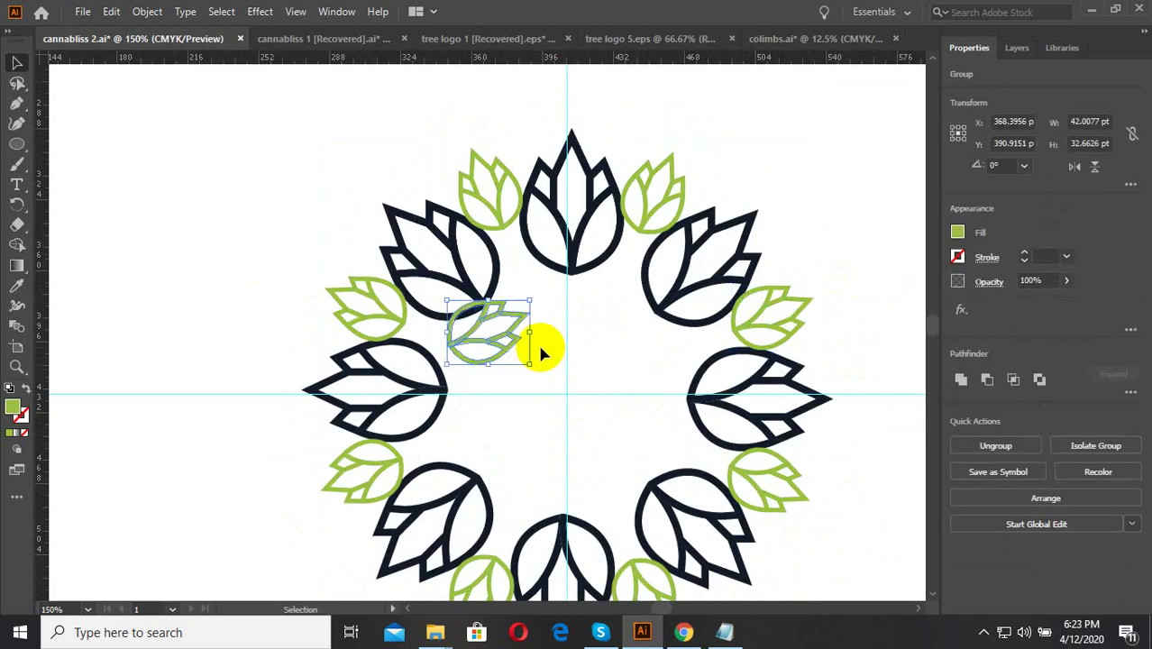
pyautogui.moveTo(512, 338); pyautogui.dragTo(602, 363)
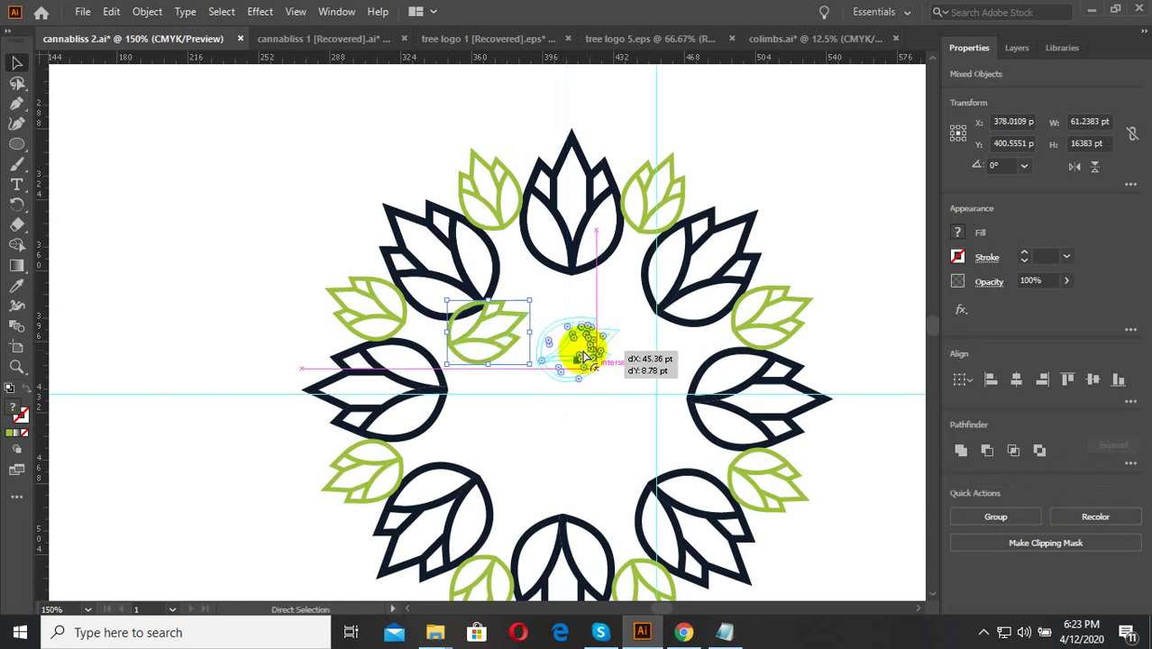
pyautogui.click(602, 363)
pyautogui.moveTo(516, 328); pyautogui.dragTo(617, 356)
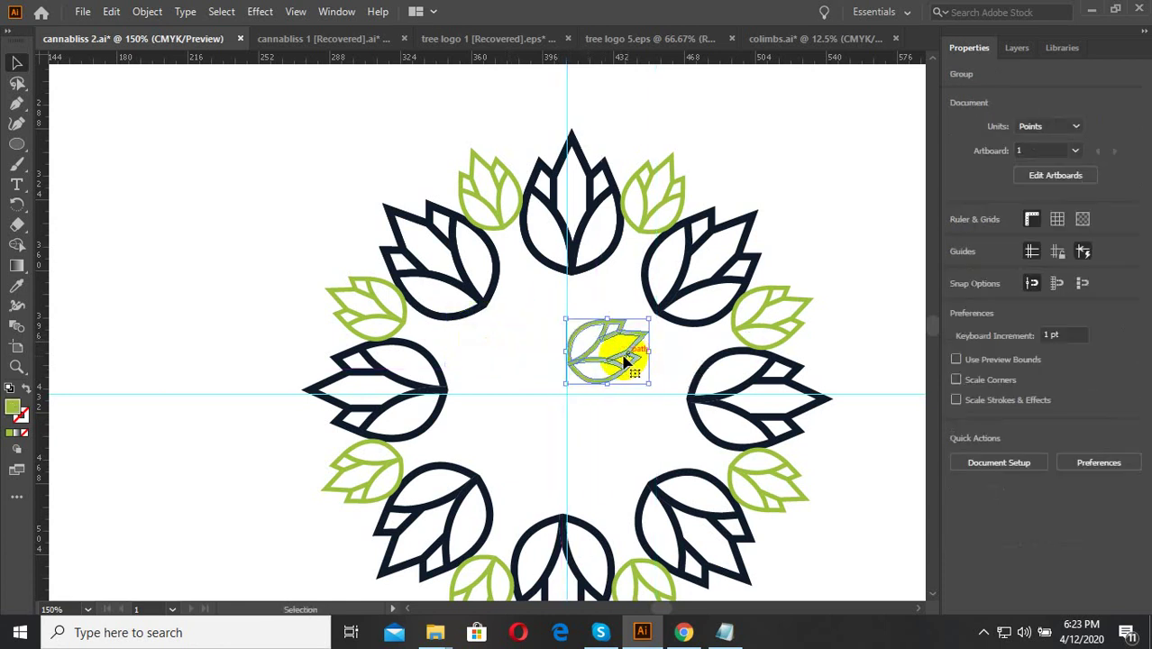
pyautogui.scroll(3, 617, 356)
# Step: Move the small green stroke beside the angled sprout and select the whole sprout
pyautogui.doubleClick(588, 371)
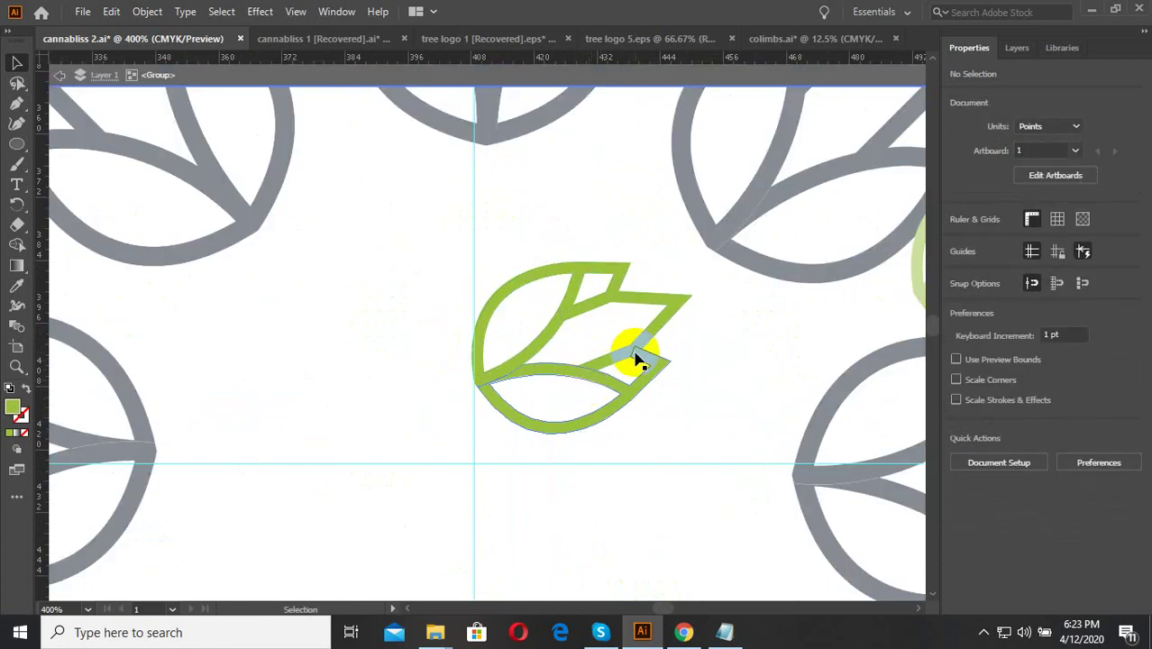
pyautogui.click(513, 327)
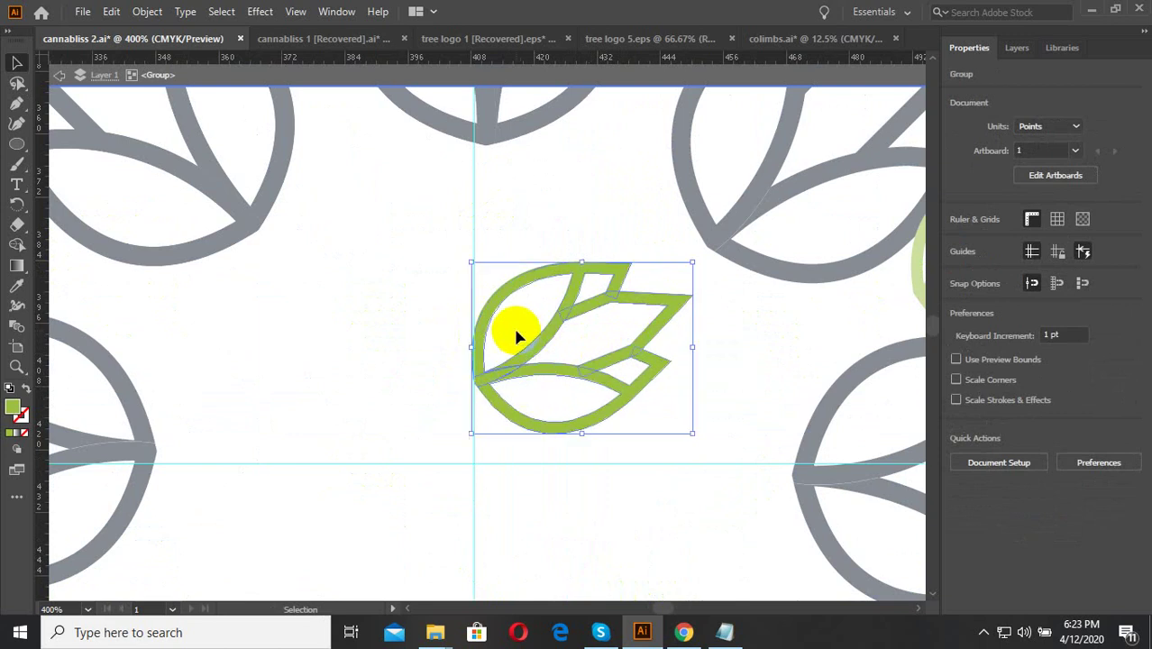
pyautogui.doubleClick(523, 360)
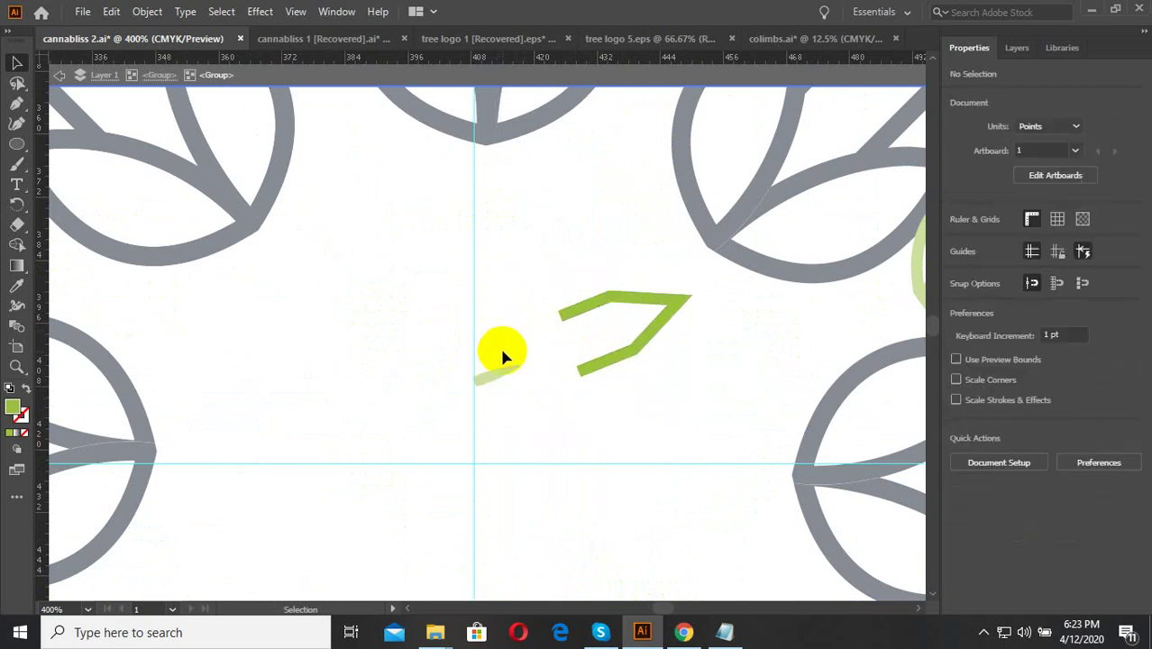
pyautogui.doubleClick(530, 379)
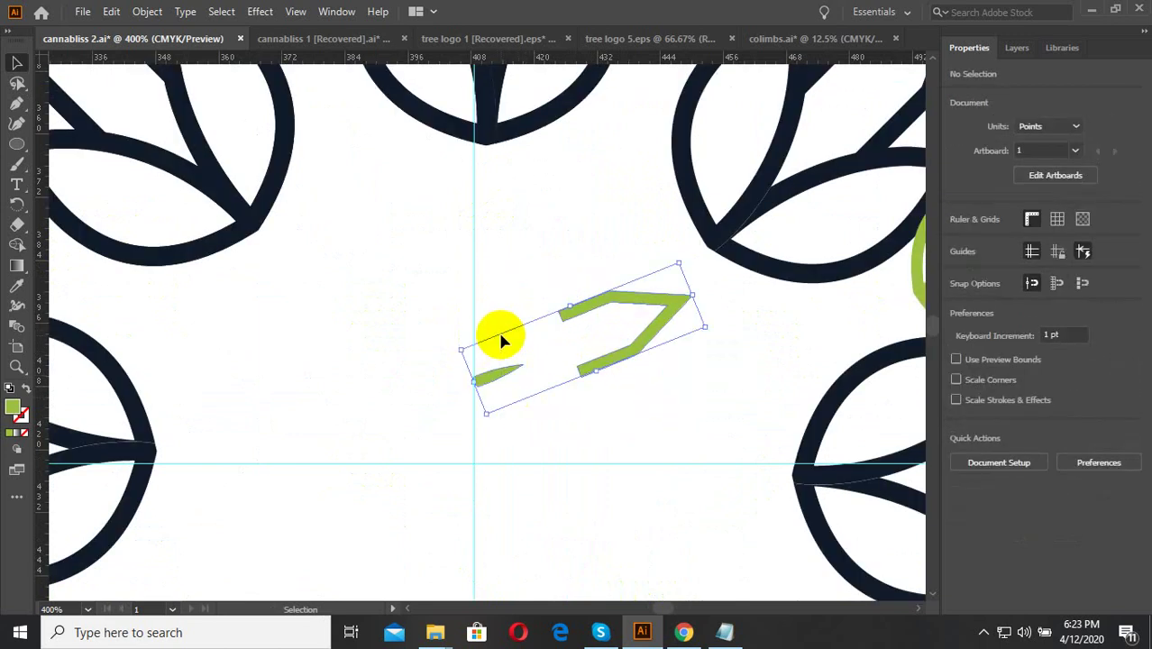
pyautogui.click(512, 370)
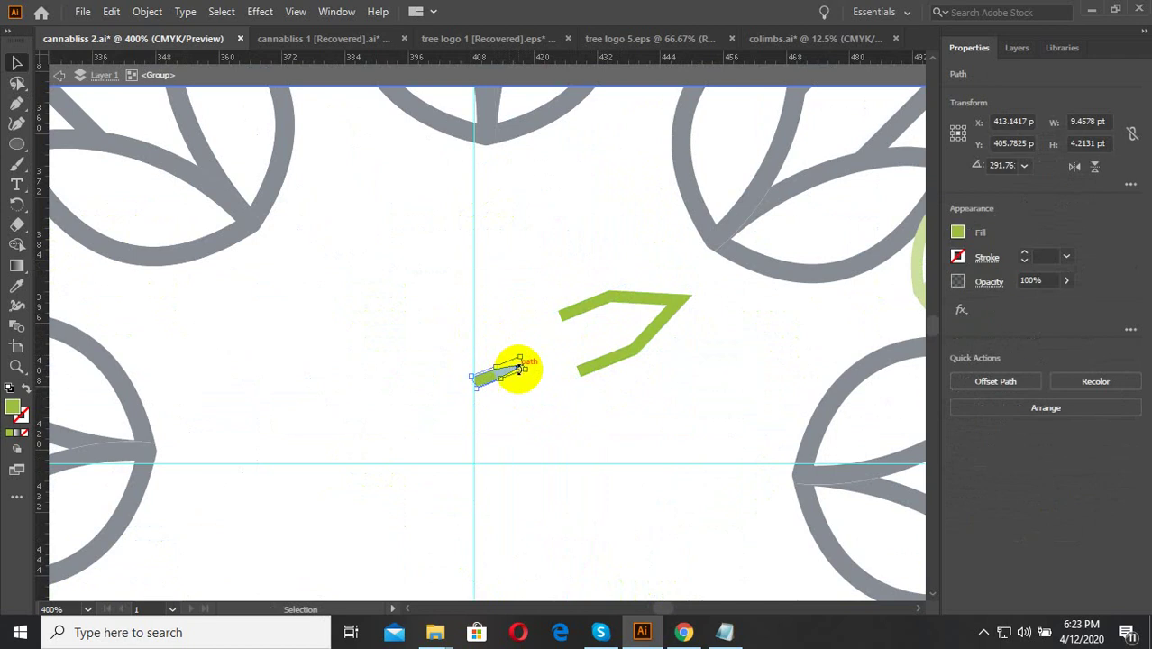
pyautogui.click(624, 397)
pyautogui.click(519, 377)
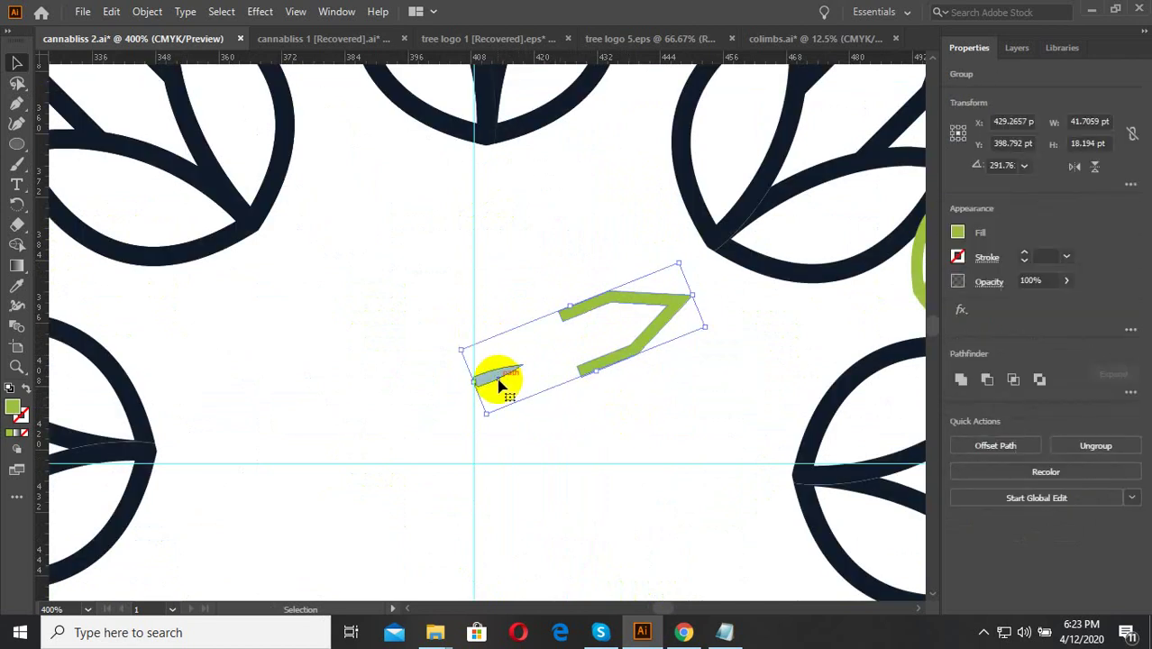
pyautogui.moveTo(496, 383)
pyautogui.mouseDown()
pyautogui.moveTo(546, 358)
pyautogui.moveTo(740, 398)
pyautogui.moveTo(652, 314)
pyautogui.mouseUp()
pyautogui.click(618, 389)
pyautogui.doubleClick(658, 419)
pyautogui.click(561, 322)
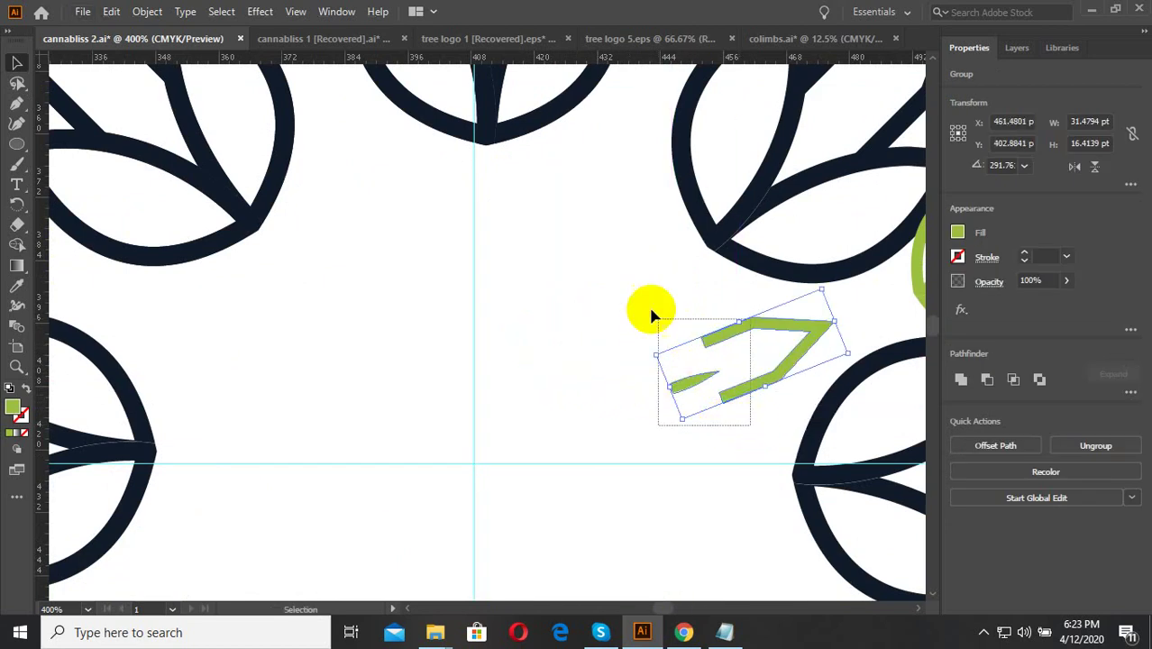
# Step: Place the Rotate tool's pivot on the guide intersection for the sprout
pyautogui.click(17, 205)
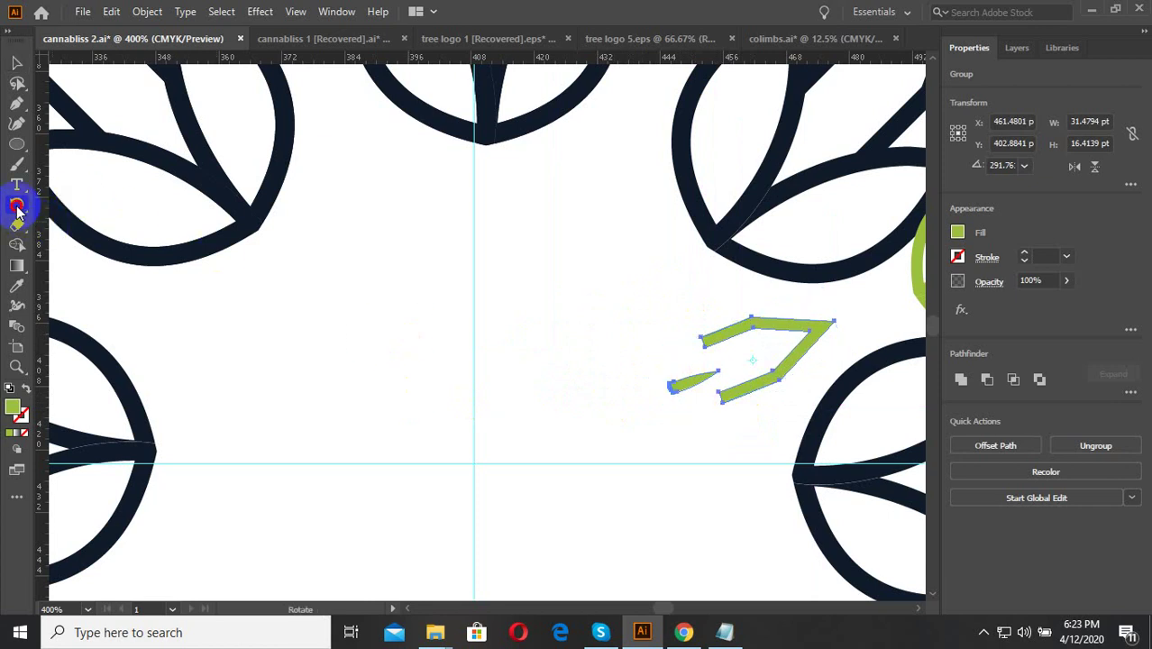
pyautogui.moveTo(17, 210)
pyautogui.mouseDown()
pyautogui.moveTo(87, 229)
pyautogui.moveTo(96, 205)
pyautogui.mouseUp()
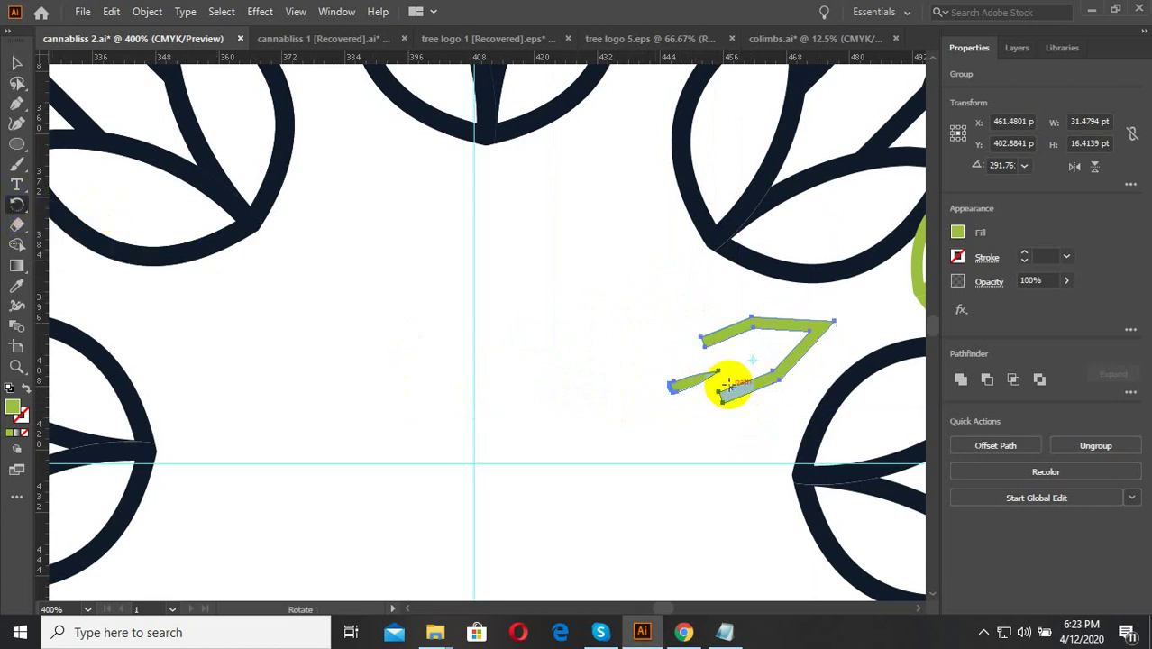
pyautogui.moveTo(754, 361)
pyautogui.mouseDown()
pyautogui.moveTo(494, 448)
pyautogui.moveTo(476, 466)
pyautogui.mouseUp()
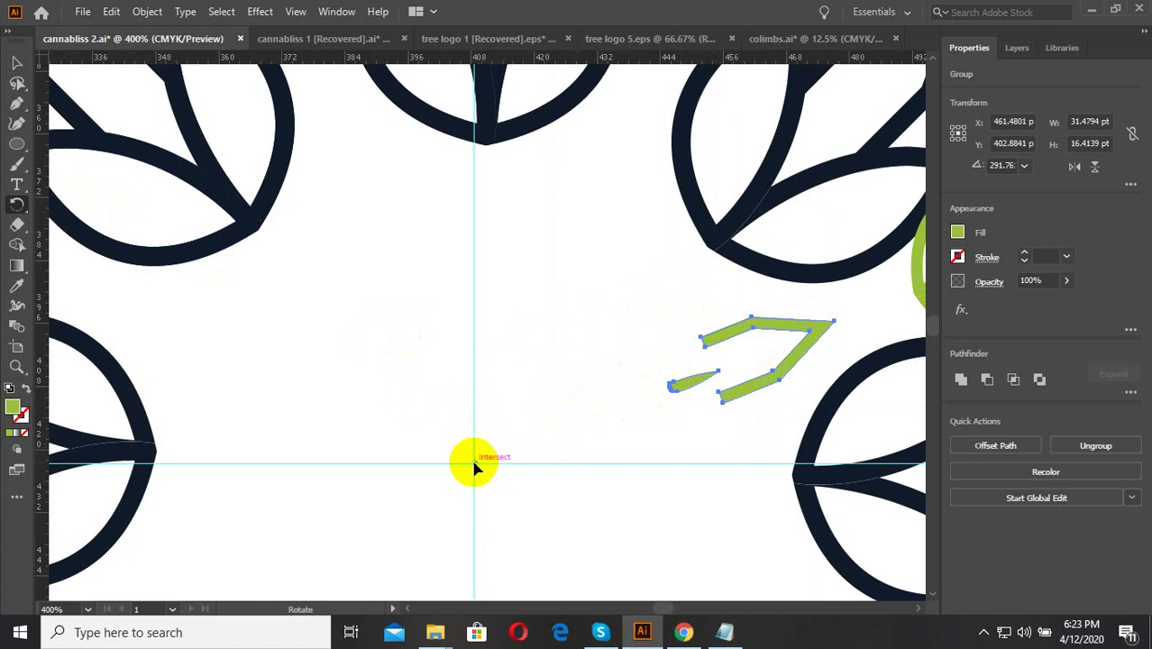
pyautogui.keyDown('alt'); pyautogui.click(473, 464); pyautogui.keyUp('alt')
pyautogui.click(905, 329)
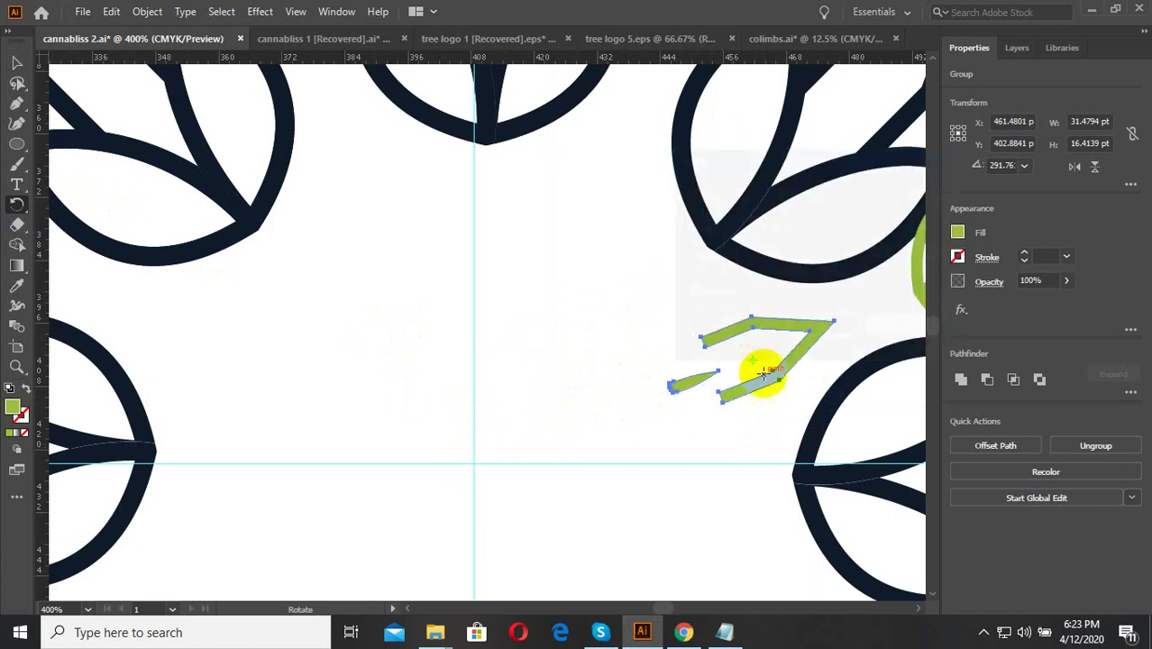
pyautogui.moveTo(736, 366); pyautogui.dragTo(491, 463)
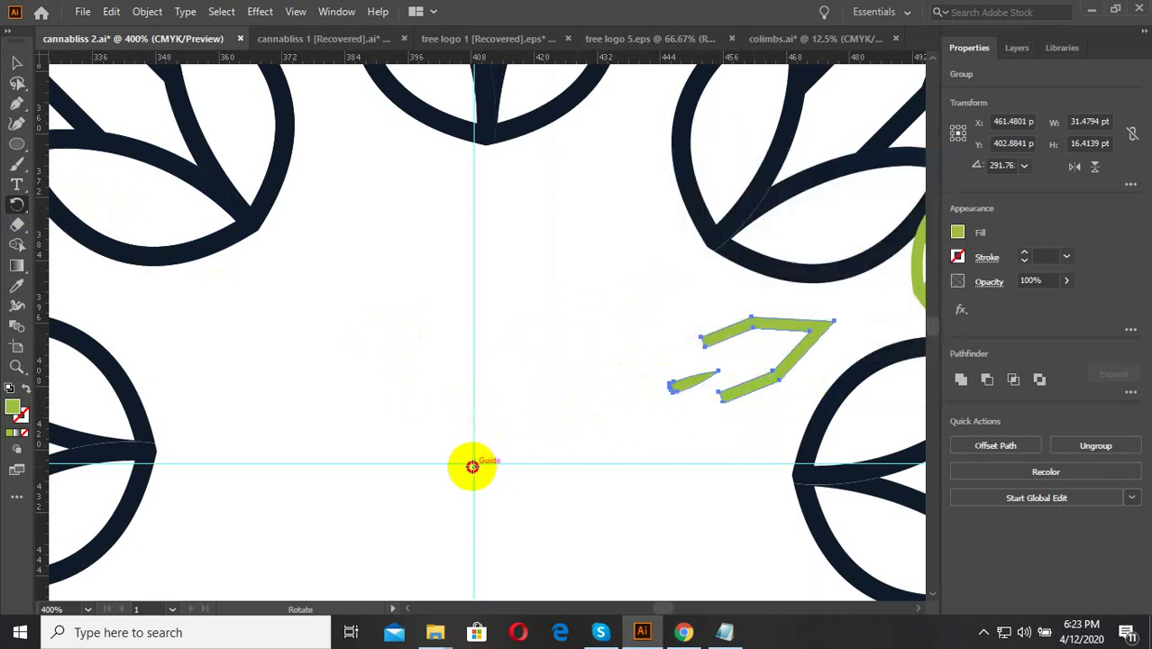
pyautogui.keyDown('alt'); pyautogui.click(474, 465); pyautogui.keyUp('alt')
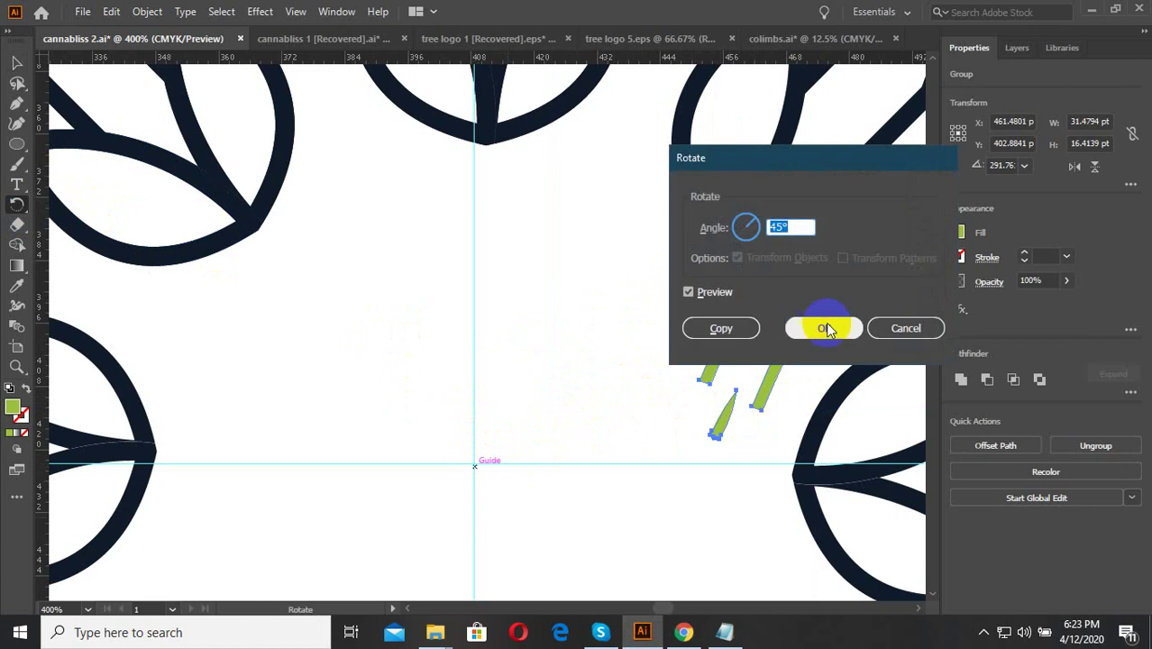
pyautogui.click(917, 333)
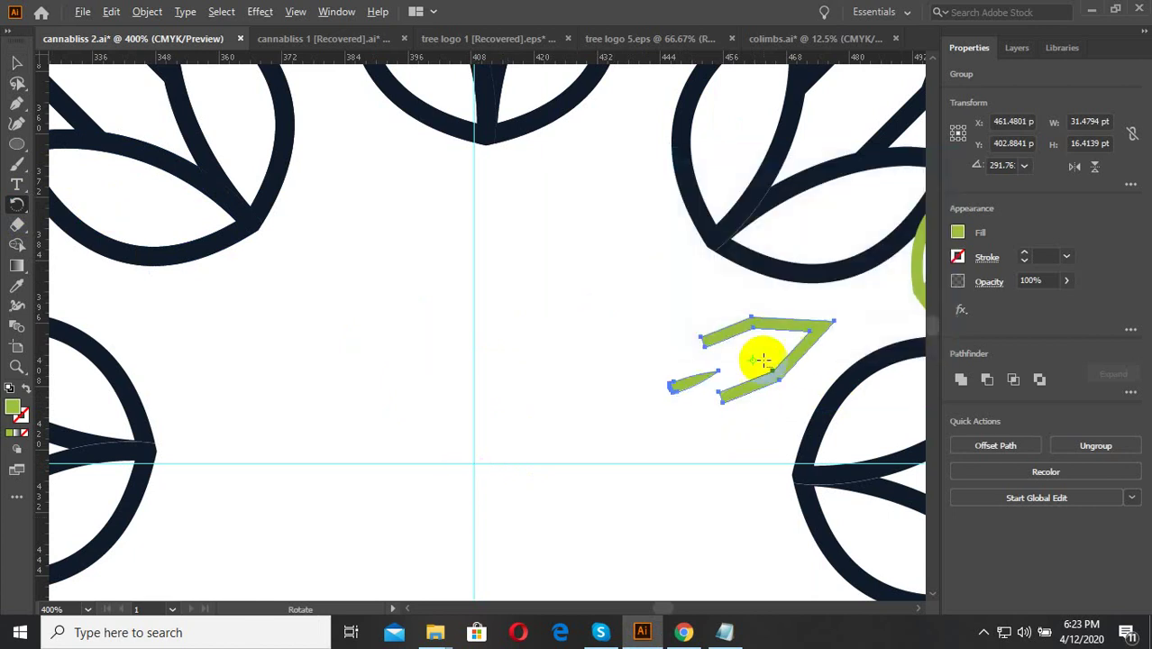
# Step: Rotate-copy the sprout at 45° and repeat it into an inner ring of eight
pyautogui.click(478, 459)
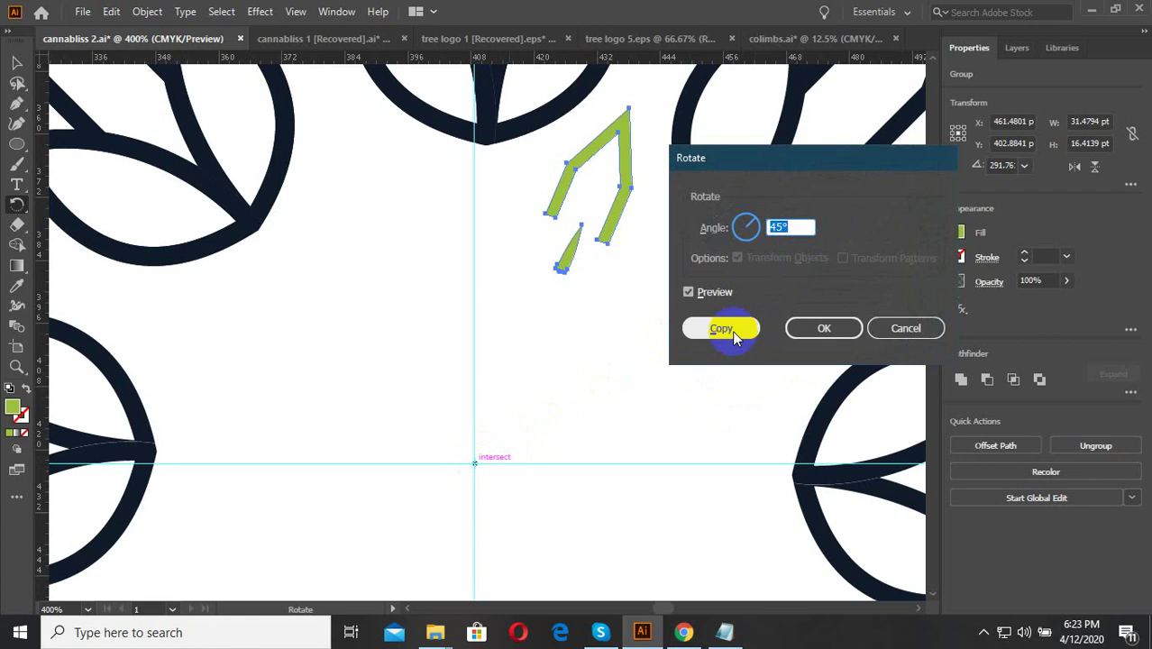
pyautogui.click(735, 335)
pyautogui.scroll(-3, 642, 374)
pyautogui.hotkey('ctrl', 'd')
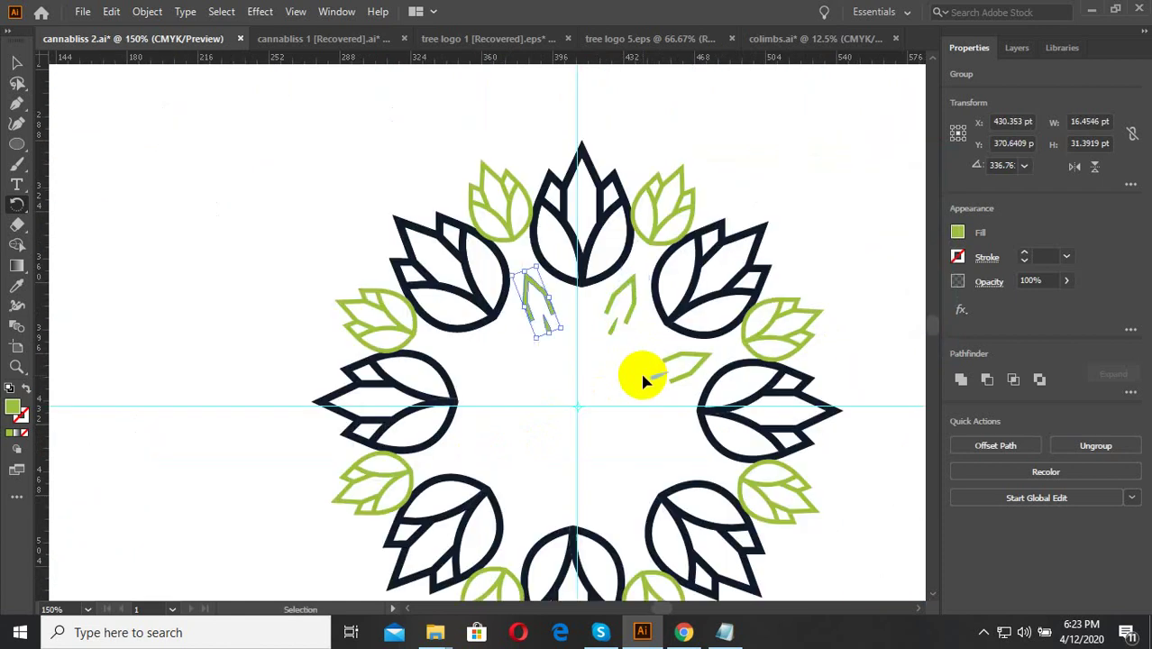
pyautogui.hotkey('ctrl', 'd')
pyautogui.hotkey('ctrl', 'd')
pyautogui.hotkey('ctrl', 'd')
pyautogui.hotkey('ctrl', 'd')
pyautogui.hotkey('ctrl', 'd')
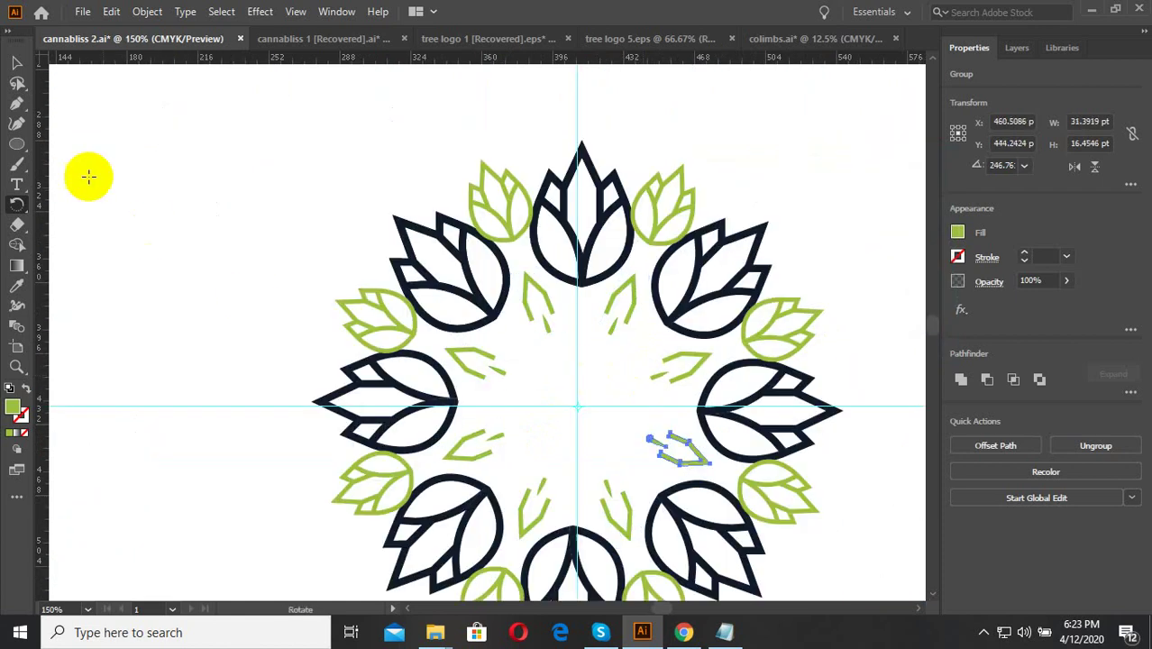
pyautogui.click(16, 65)
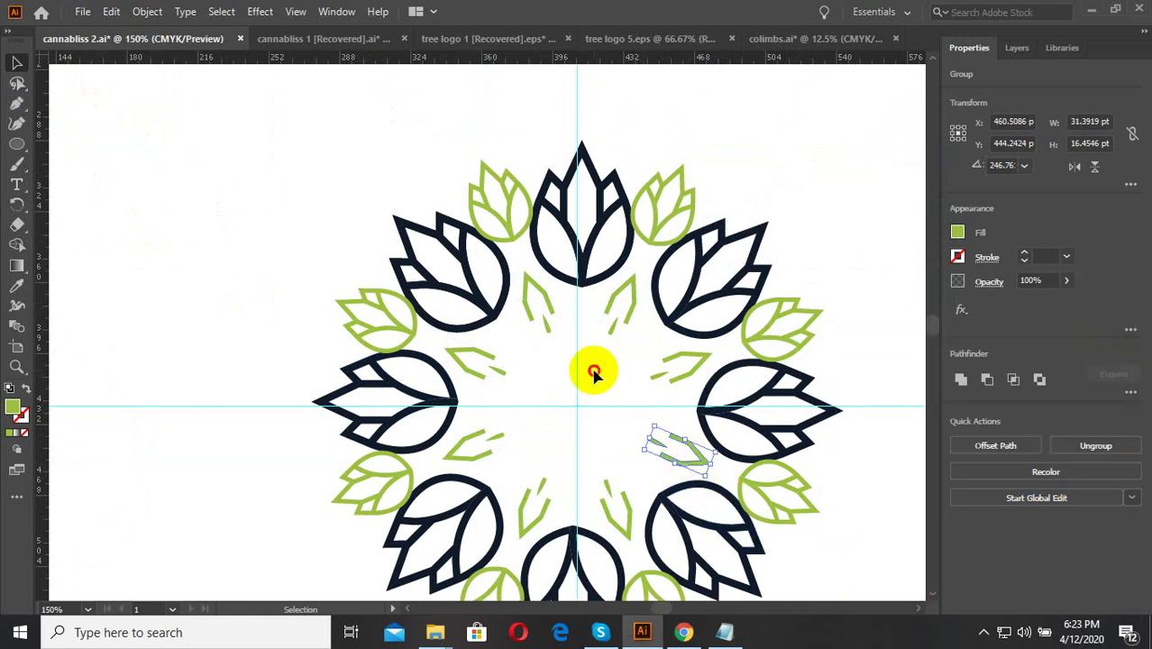
# Step: Nudge the small green leaf bud into its slot within the wreath group
pyautogui.click(614, 445)
pyautogui.scroll(1, 613, 445)
pyautogui.scroll(-2, 613, 444)
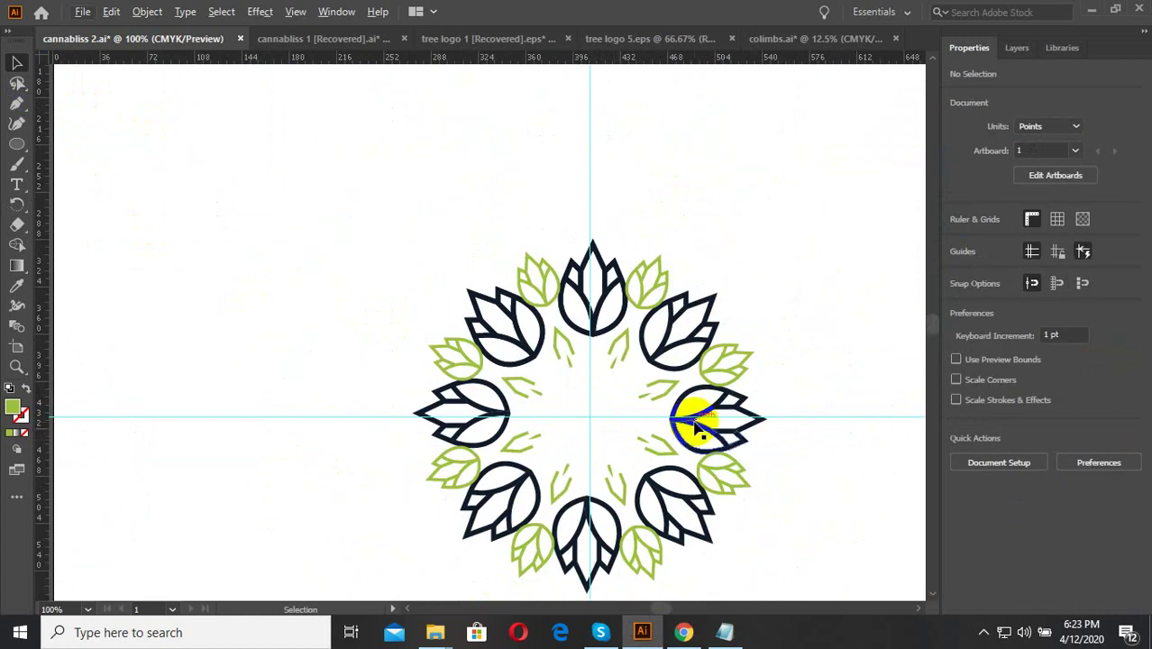
pyautogui.click(718, 375)
pyautogui.doubleClick(718, 374)
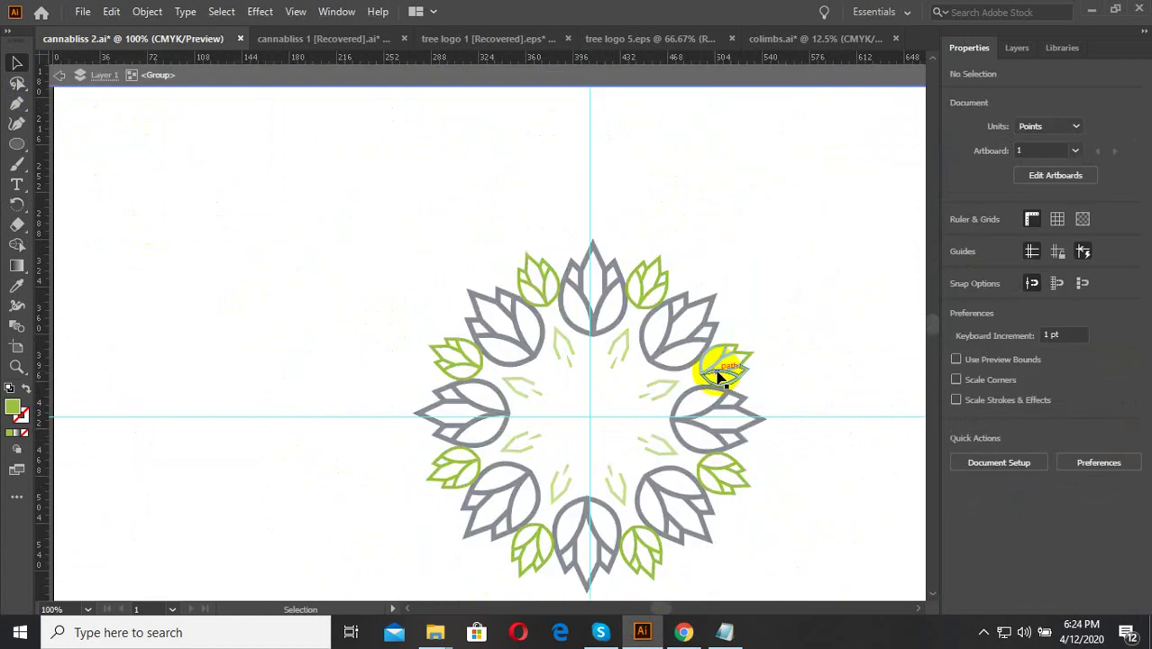
pyautogui.click(719, 375)
pyautogui.moveTo(707, 386); pyautogui.dragTo(716, 378)
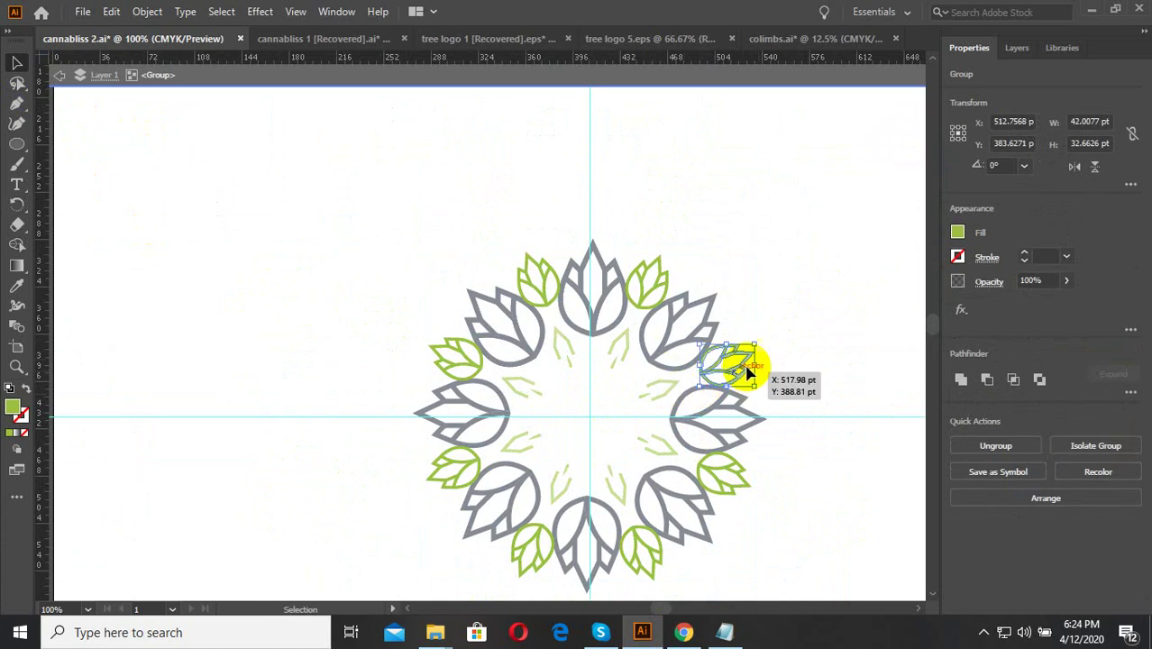
pyautogui.click(636, 395)
pyautogui.doubleClick(619, 415)
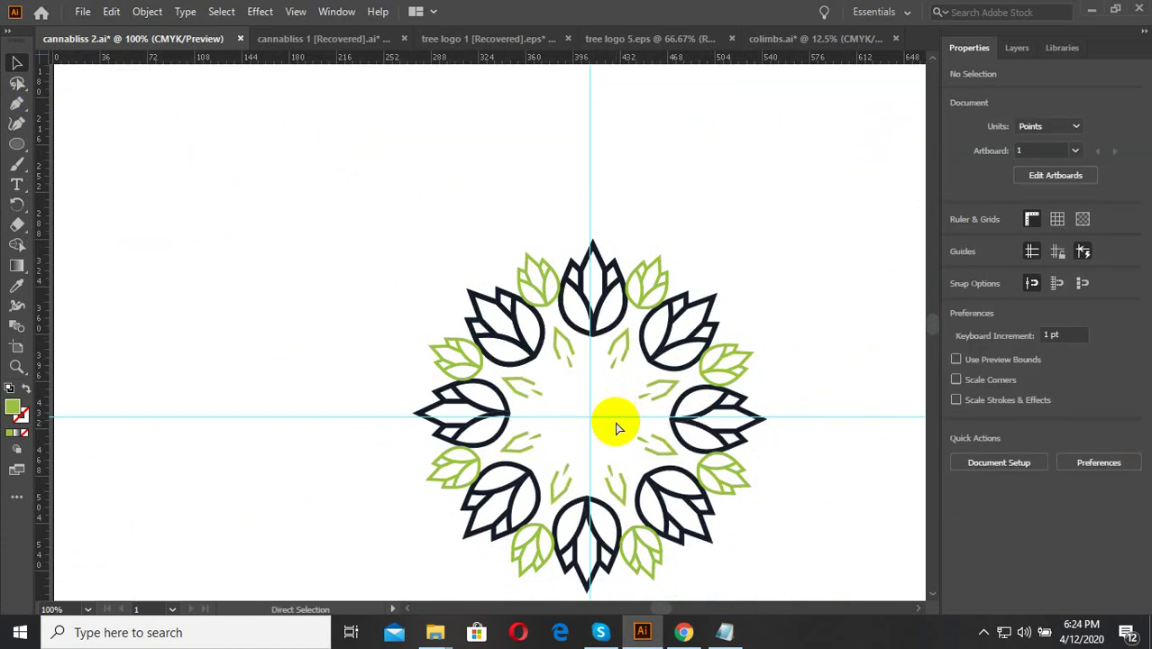
# Step: Duplicate a green leaf bud, shrink and tilt it, and set it up-right of centre
pyautogui.moveTo(486, 331); pyautogui.dragTo(527, 398)
pyautogui.hotkey('ctrl', '=')
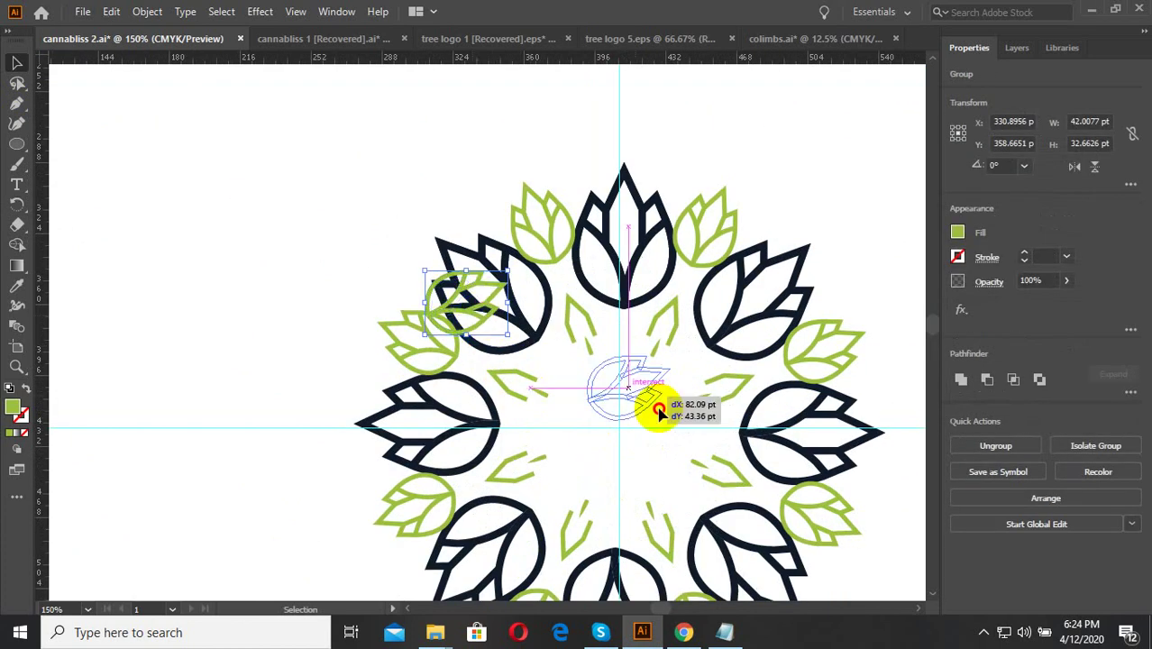
pyautogui.moveTo(476, 322)
pyautogui.mouseDown()
pyautogui.moveTo(659, 416)
pyautogui.moveTo(664, 407)
pyautogui.mouseUp()
pyautogui.scroll(3, 703, 410)
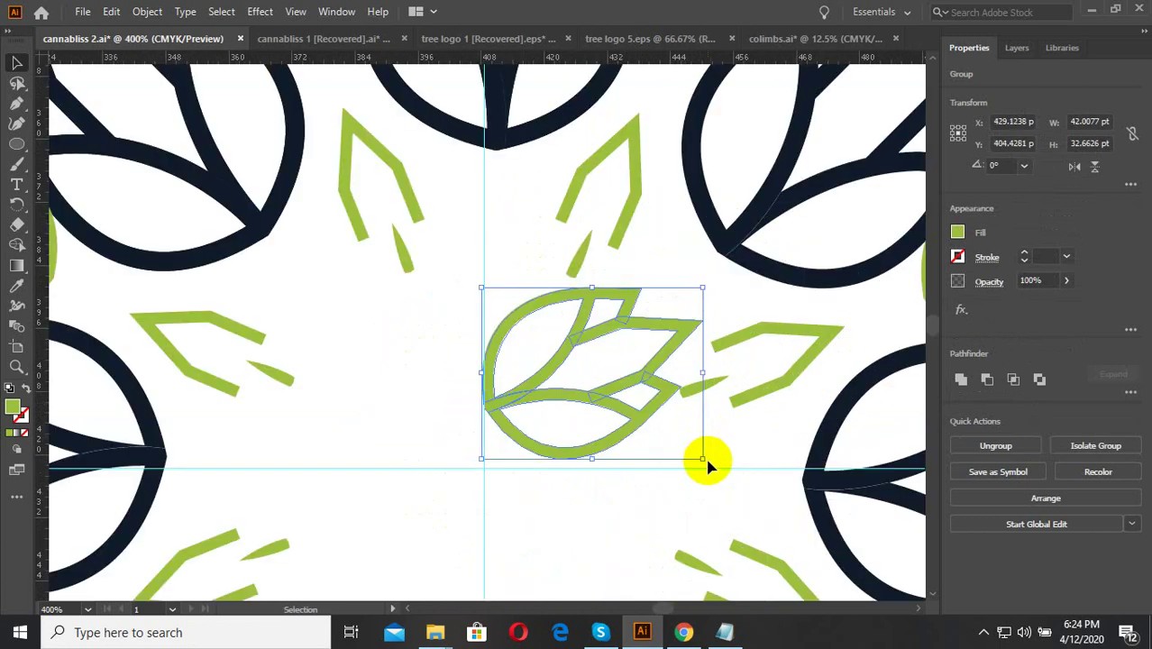
pyautogui.moveTo(709, 463)
pyautogui.mouseDown()
pyautogui.moveTo(700, 417)
pyautogui.moveTo(709, 462)
pyautogui.moveTo(655, 420)
pyautogui.moveTo(636, 378)
pyautogui.moveTo(698, 399)
pyautogui.mouseUp()
pyautogui.moveTo(631, 372); pyautogui.dragTo(655, 348)
pyautogui.click(635, 442)
# Step: Select the small green bud and pivot the Rotate tool on the guide crossing
pyautogui.keyDown('alt'); pyautogui.scroll(-1, 626, 447); pyautogui.keyUp('alt')
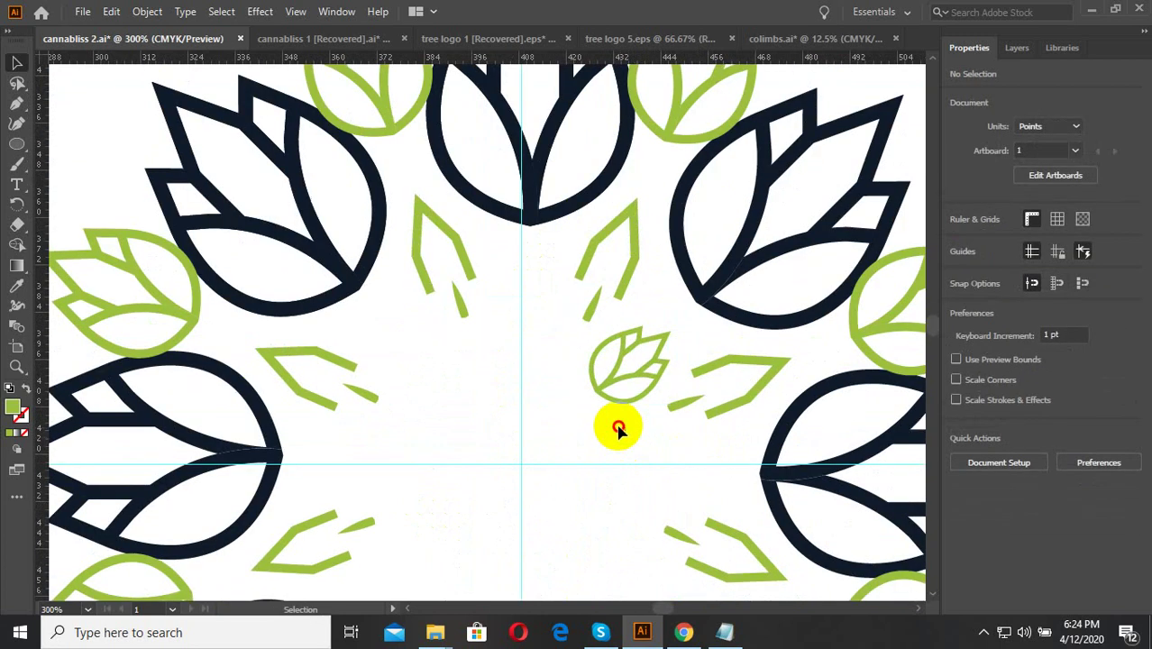
pyautogui.click(606, 389)
pyautogui.keyDown('alt'); pyautogui.scroll(1, 616, 448); pyautogui.keyUp('alt')
pyautogui.keyDown('alt'); pyautogui.scroll(1, 622, 415); pyautogui.keyUp('alt')
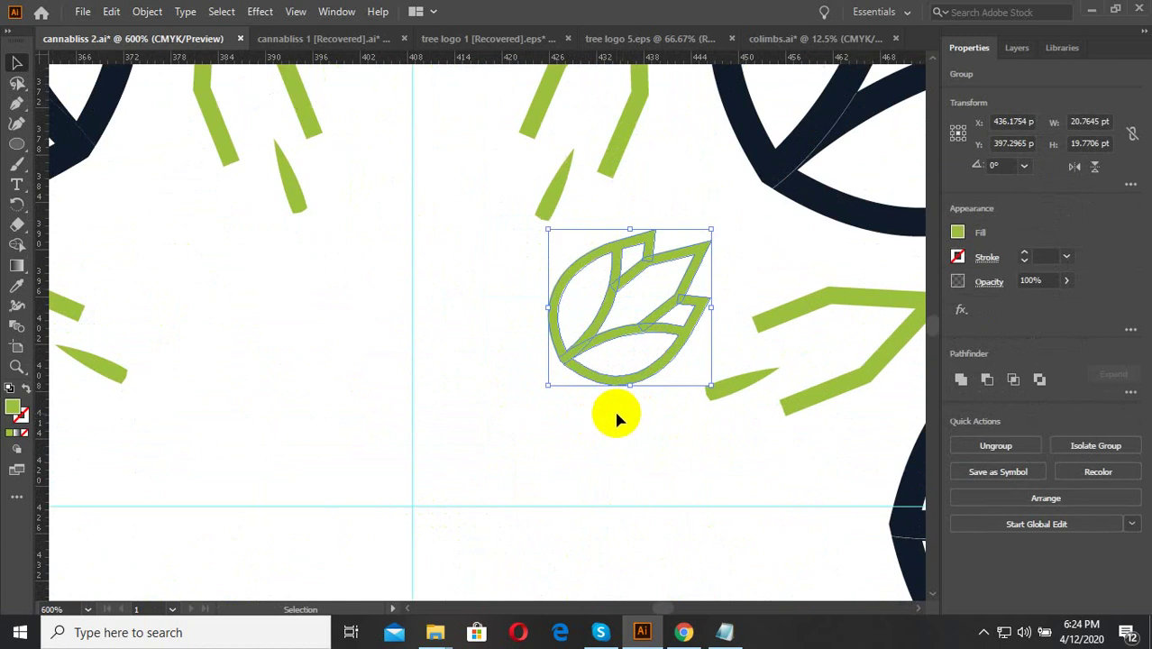
pyautogui.keyDown('alt'); pyautogui.scroll(-1, 614, 408); pyautogui.keyUp('alt')
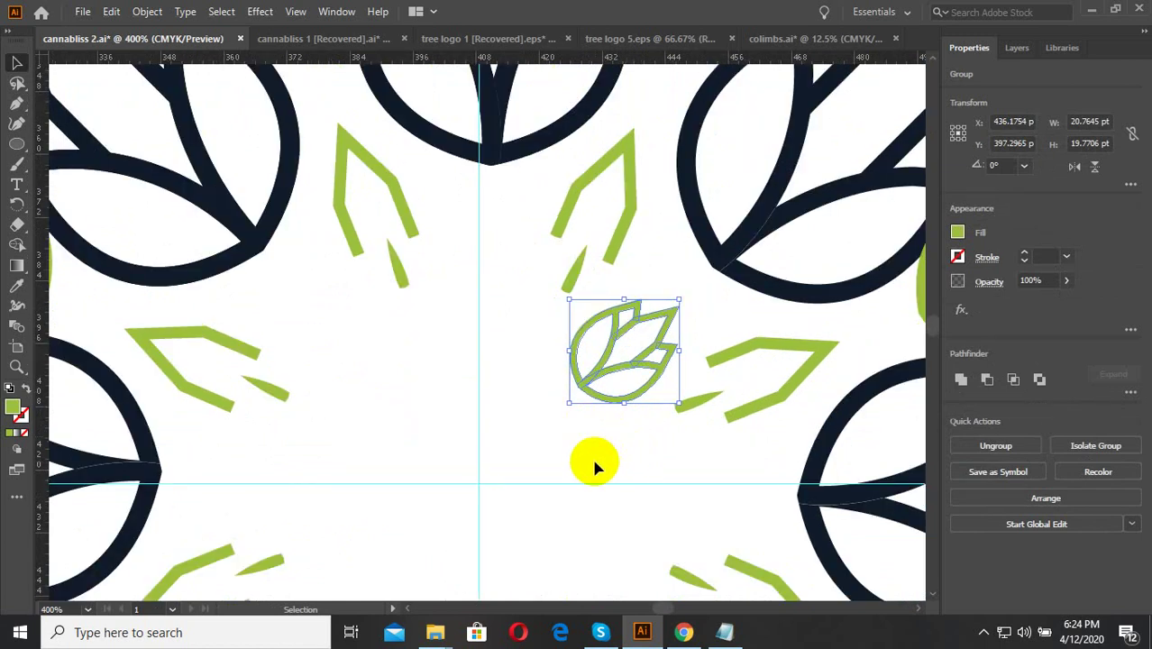
pyautogui.click(18, 206)
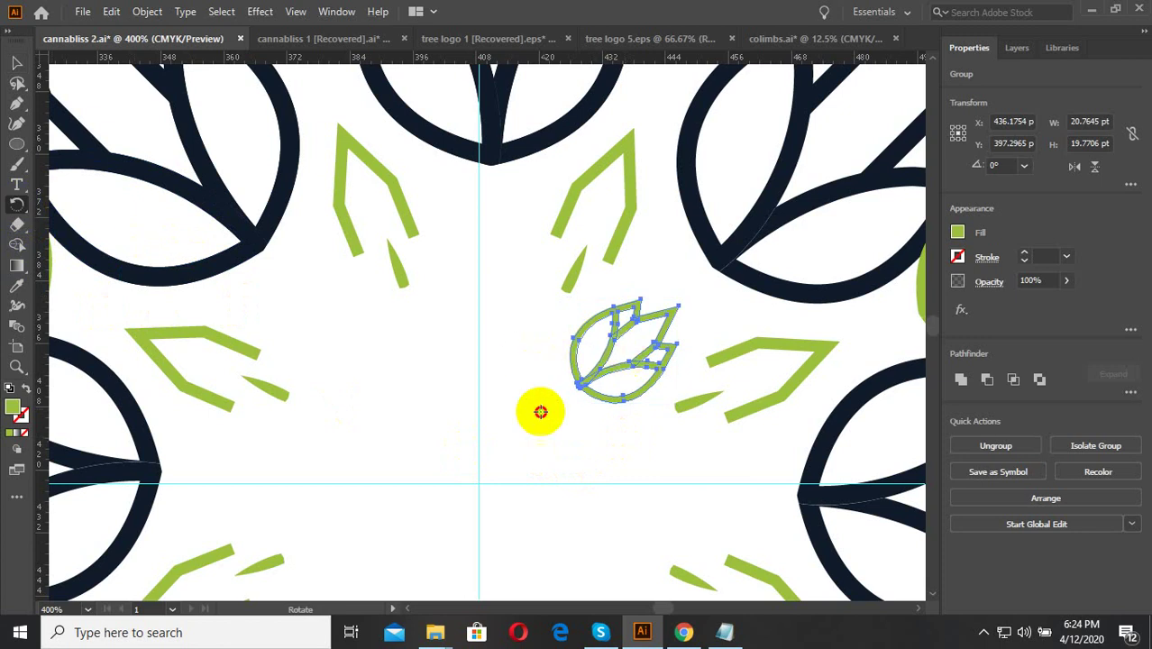
pyautogui.click(474, 476)
pyautogui.keyDown('alt'); pyautogui.click(480, 480); pyautogui.keyUp('alt')
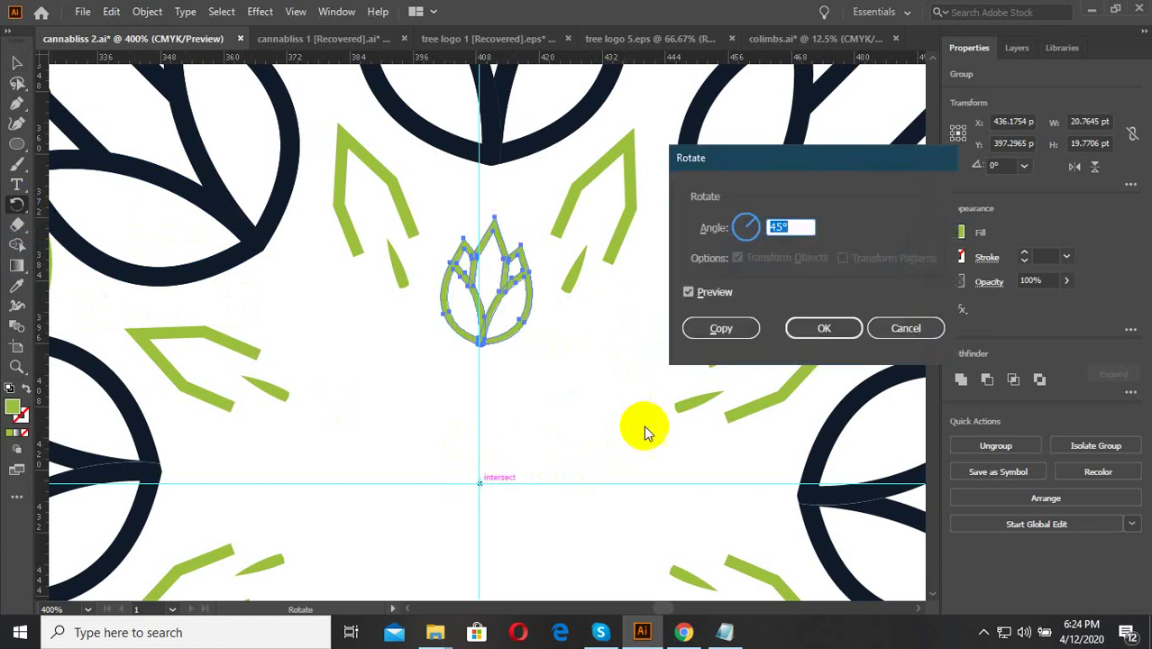
# Step: Make 45° rotated copies of the bud to complete the inner ring of eight
pyautogui.click(708, 327)
pyautogui.hotkey('ctrl', 'd')
pyautogui.hotkey('ctrl', 'd')
pyautogui.hotkey('ctrl', 'd')
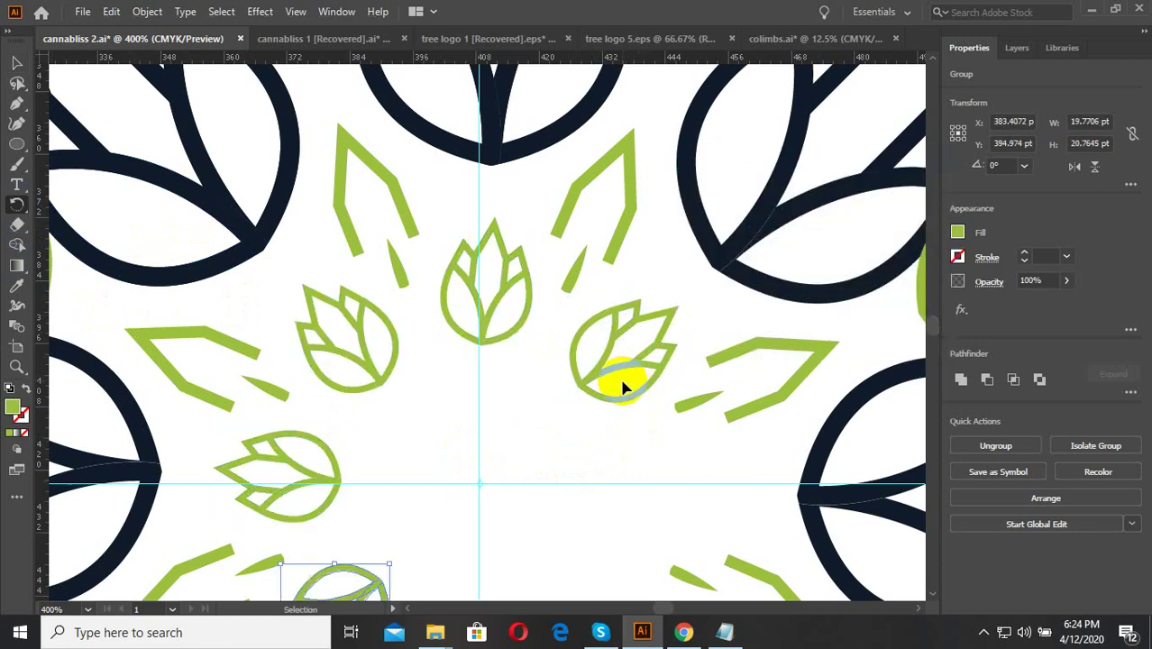
pyautogui.hotkey('ctrl', 'd')
pyautogui.hotkey('ctrl', 'd')
pyautogui.hotkey('ctrl', 'd')
pyautogui.scroll(-2, 620, 386)
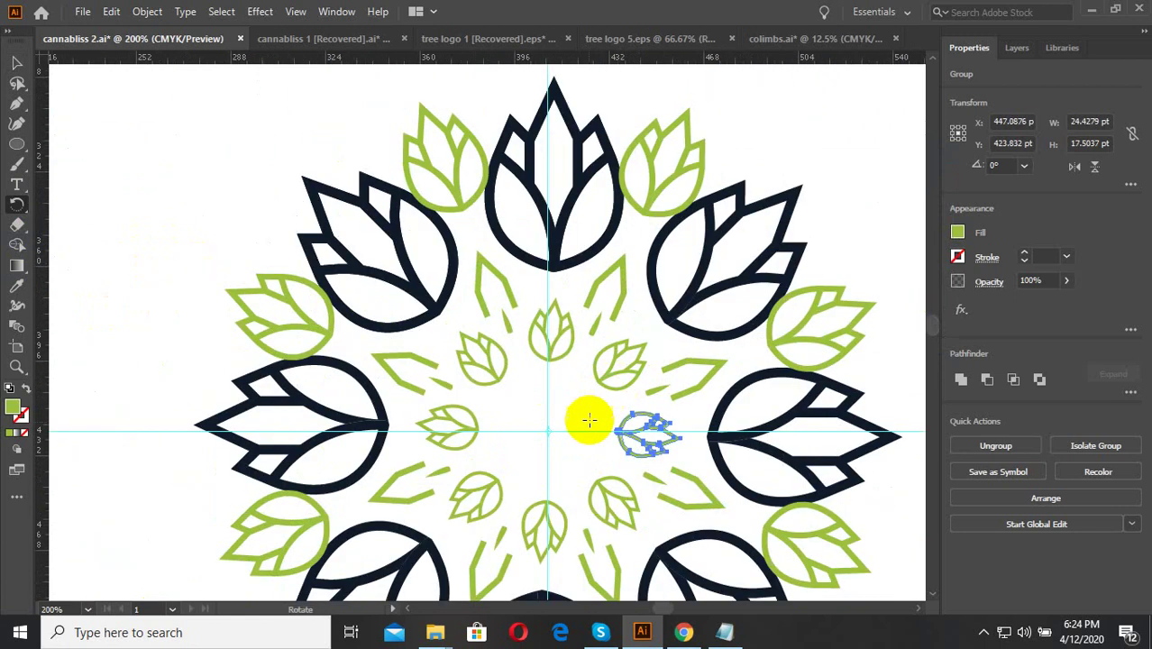
pyautogui.scroll(-3, 635, 458)
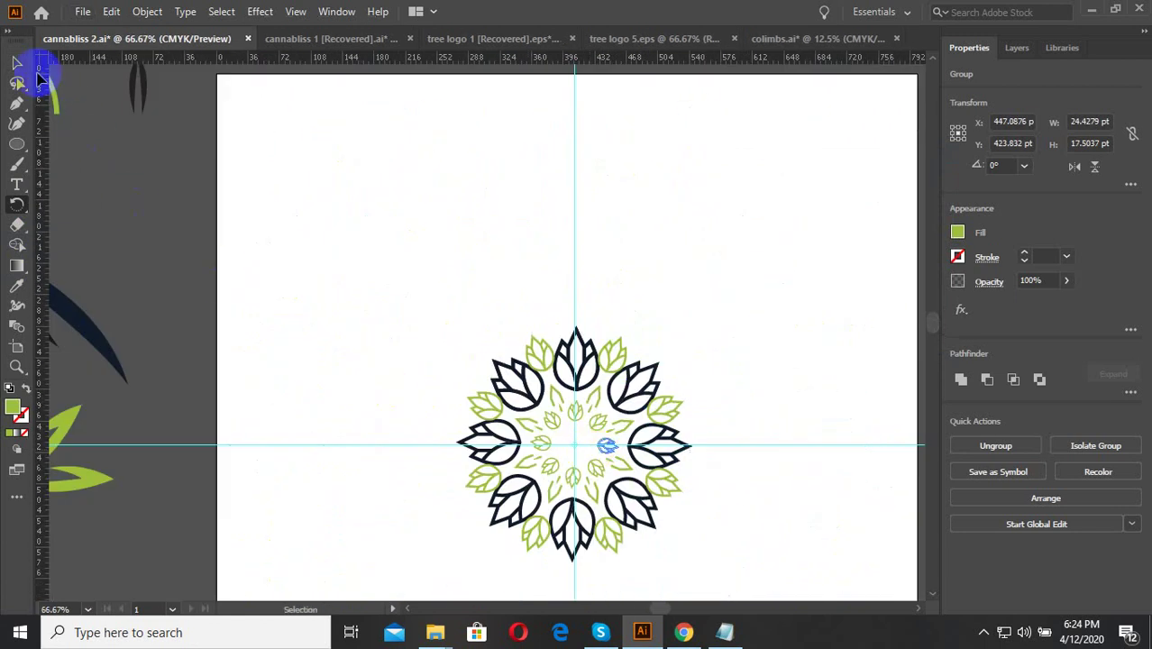
pyautogui.click(16, 62)
pyautogui.click(658, 446)
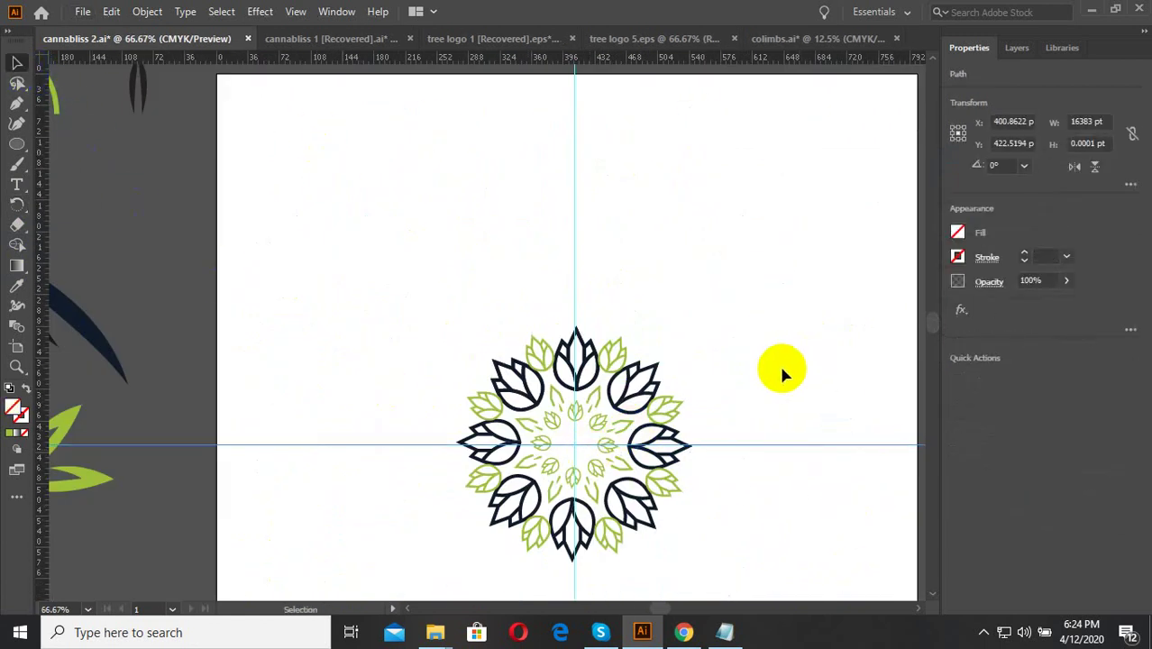
pyautogui.scroll(5, 629, 465)
# Step: Move the green V-shaped sprout toward the centre and shrink it
pyautogui.scroll(-2, 616, 451)
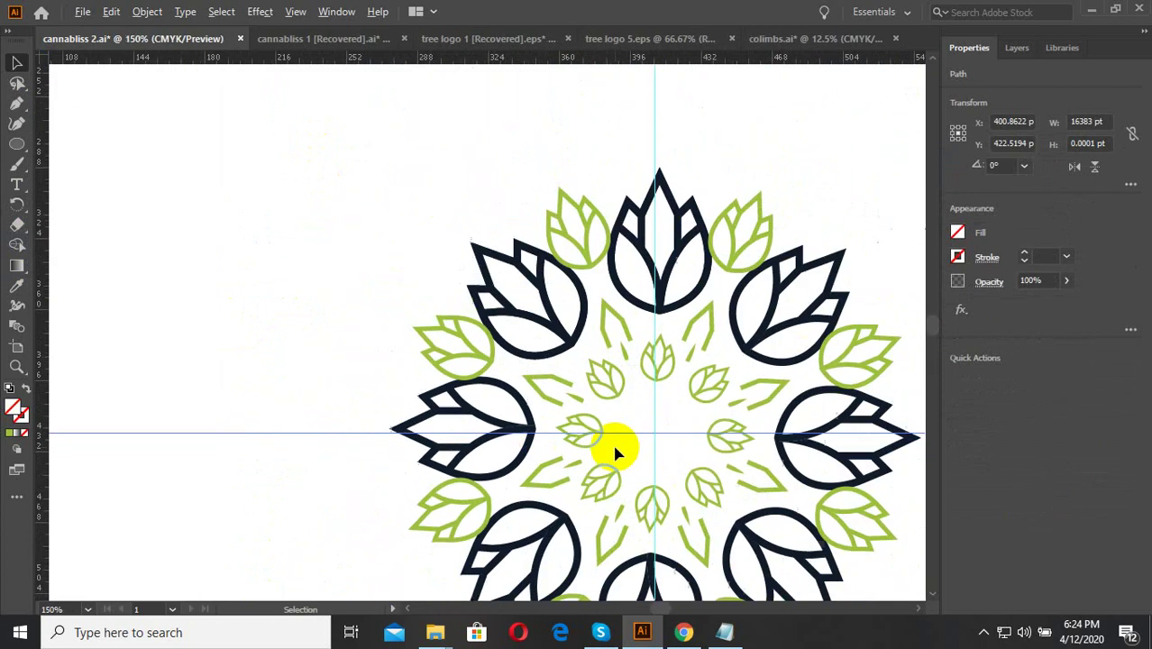
pyautogui.scroll(1, 714, 461)
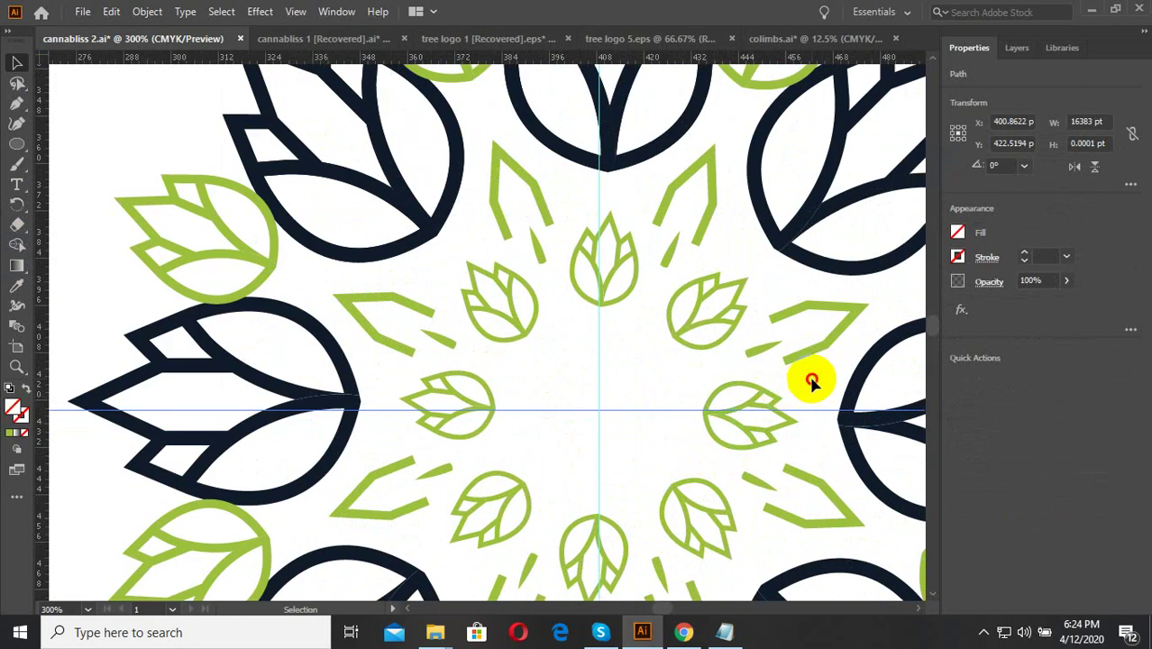
pyautogui.click(780, 317)
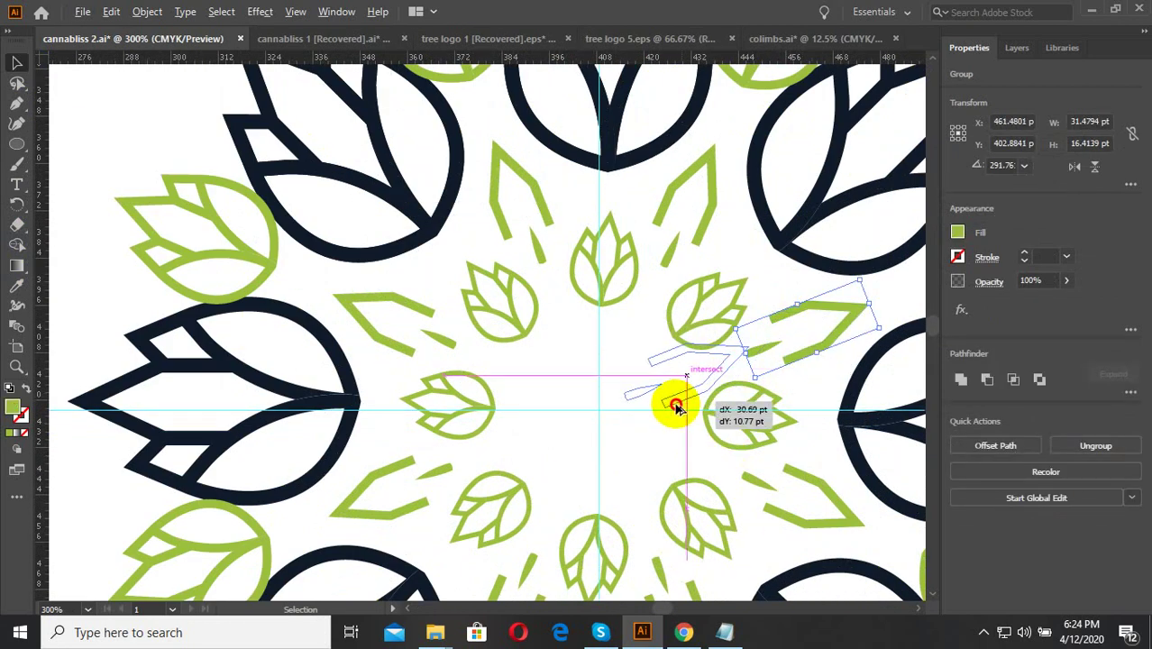
pyautogui.moveTo(805, 362); pyautogui.dragTo(648, 416)
pyautogui.scroll(1, 685, 357)
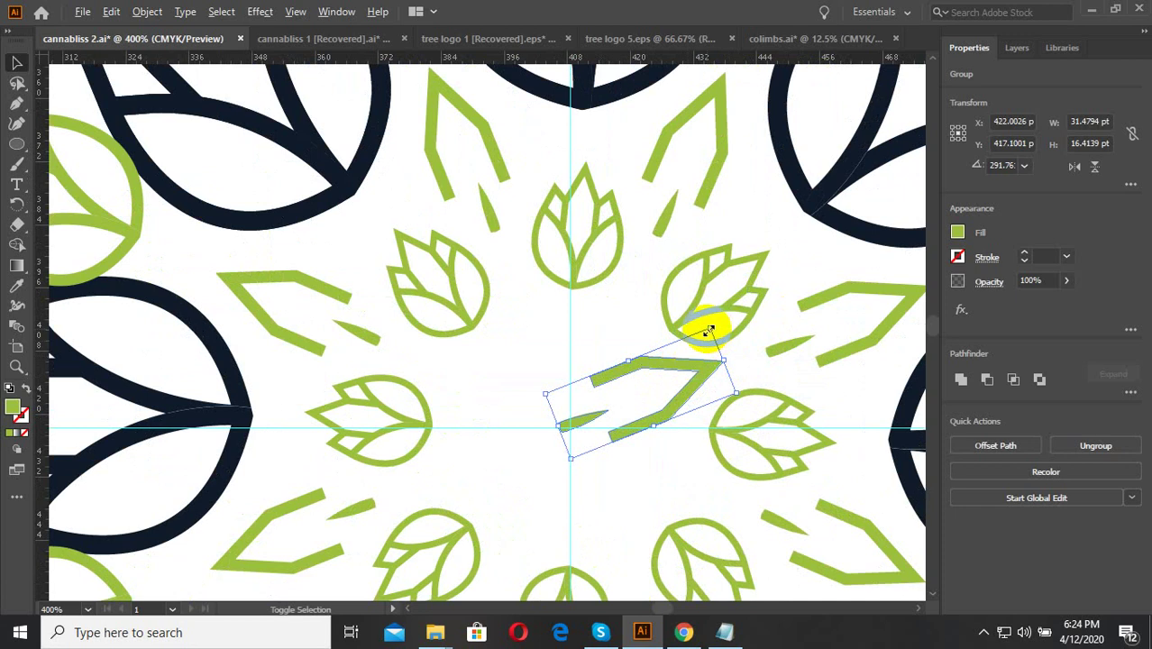
pyautogui.moveTo(695, 322)
pyautogui.mouseDown()
pyautogui.moveTo(651, 390)
pyautogui.moveTo(681, 399)
pyautogui.mouseUp()
pyautogui.scroll(1, 651, 391)
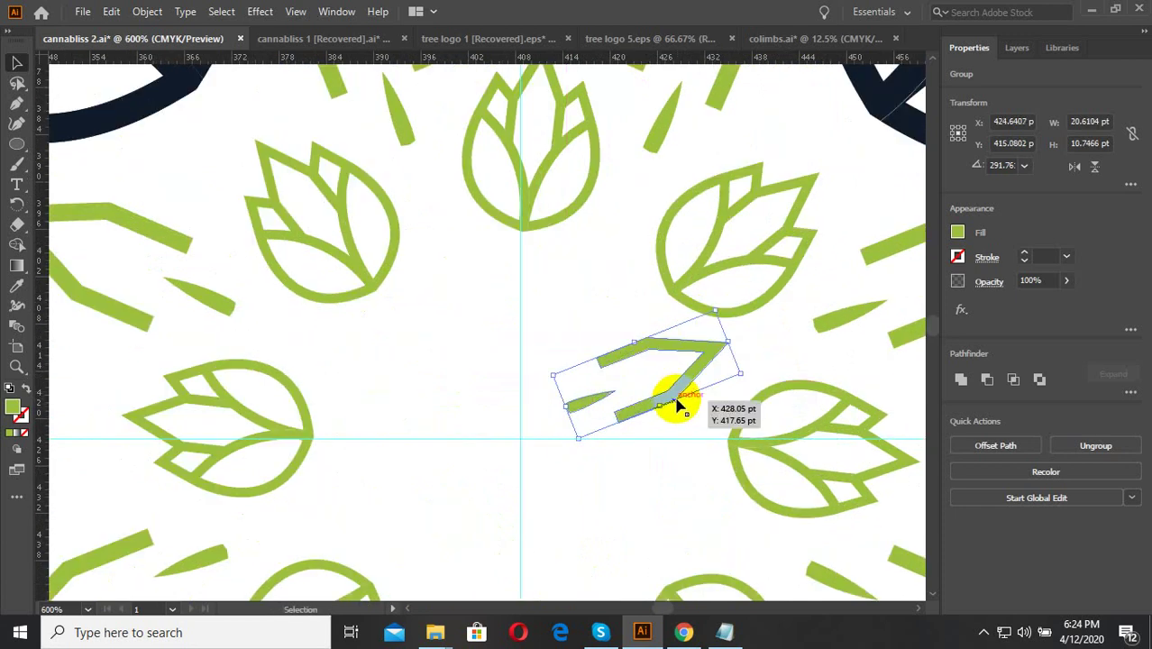
# Step: Rotate-copy the V sprout at 45° around the guide crossing to form the innermost ring
pyautogui.click(18, 209)
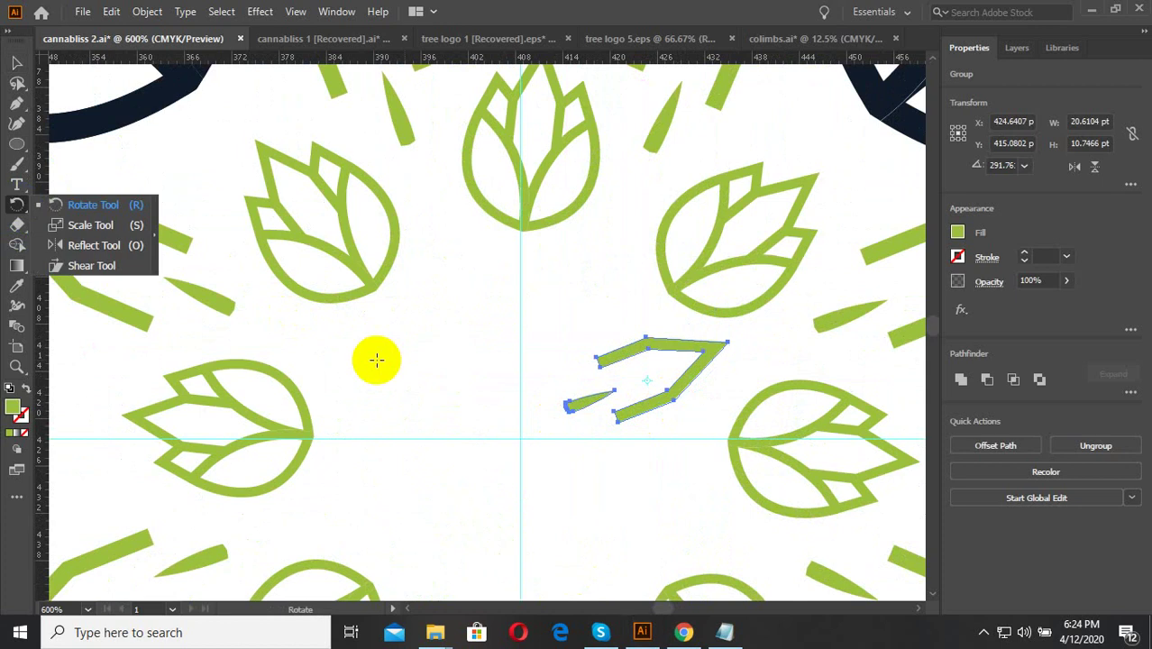
pyautogui.click(551, 412)
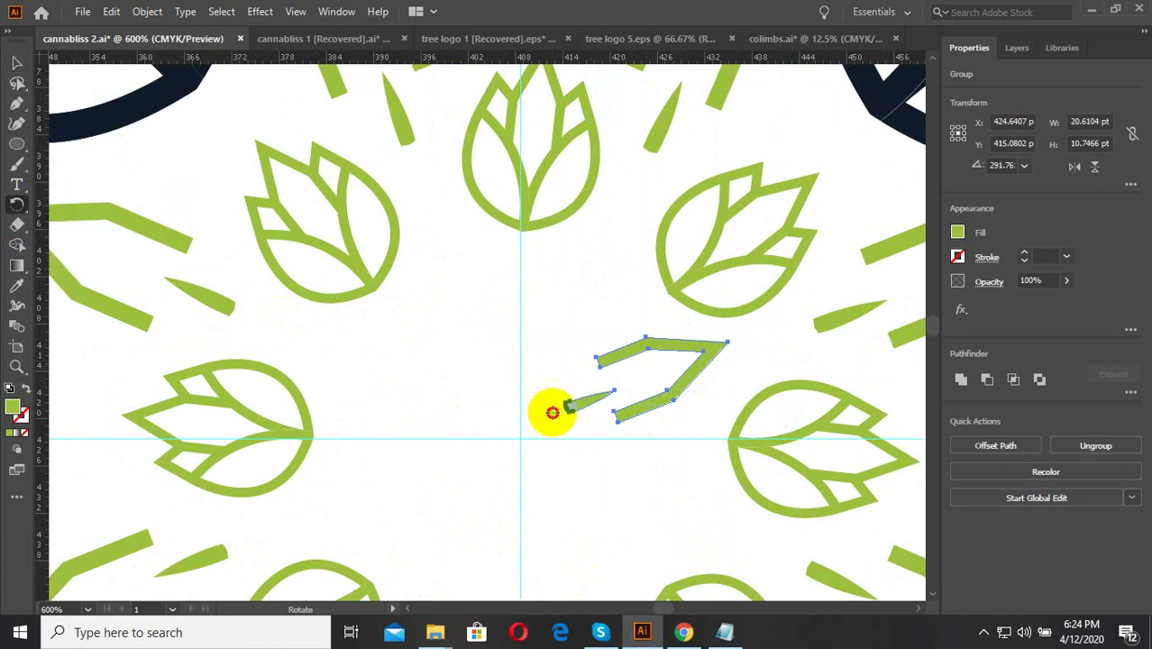
pyautogui.keyDown('alt'); pyautogui.click(518, 441); pyautogui.keyUp('alt')
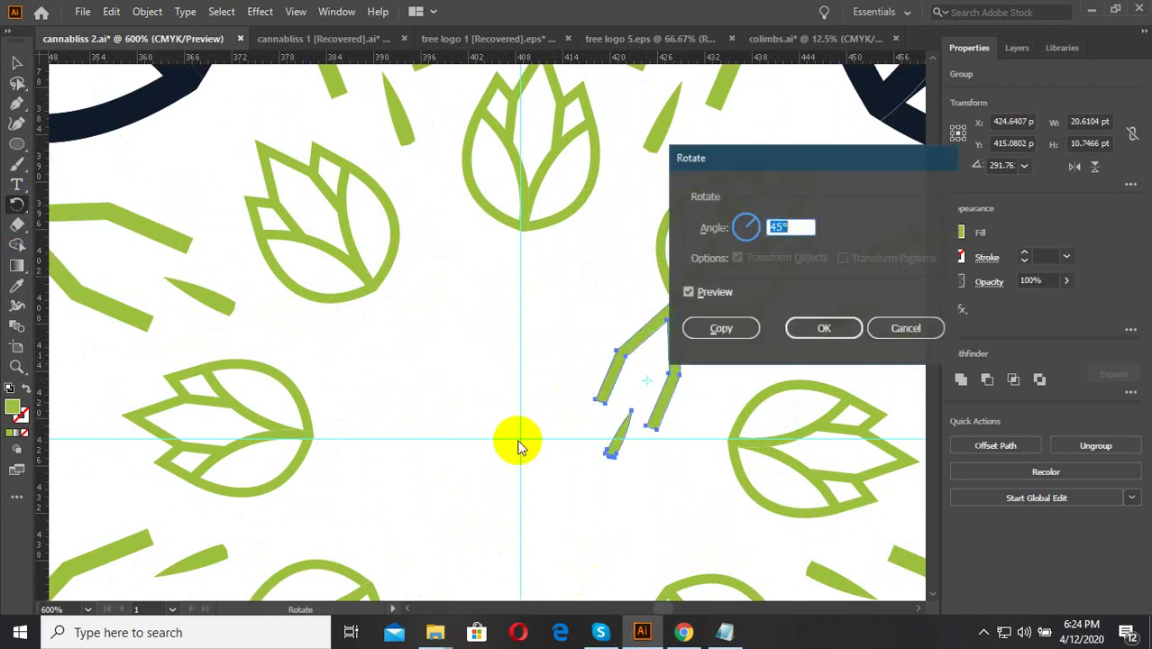
pyautogui.click(905, 329)
pyautogui.moveTo(642, 383); pyautogui.dragTo(527, 439)
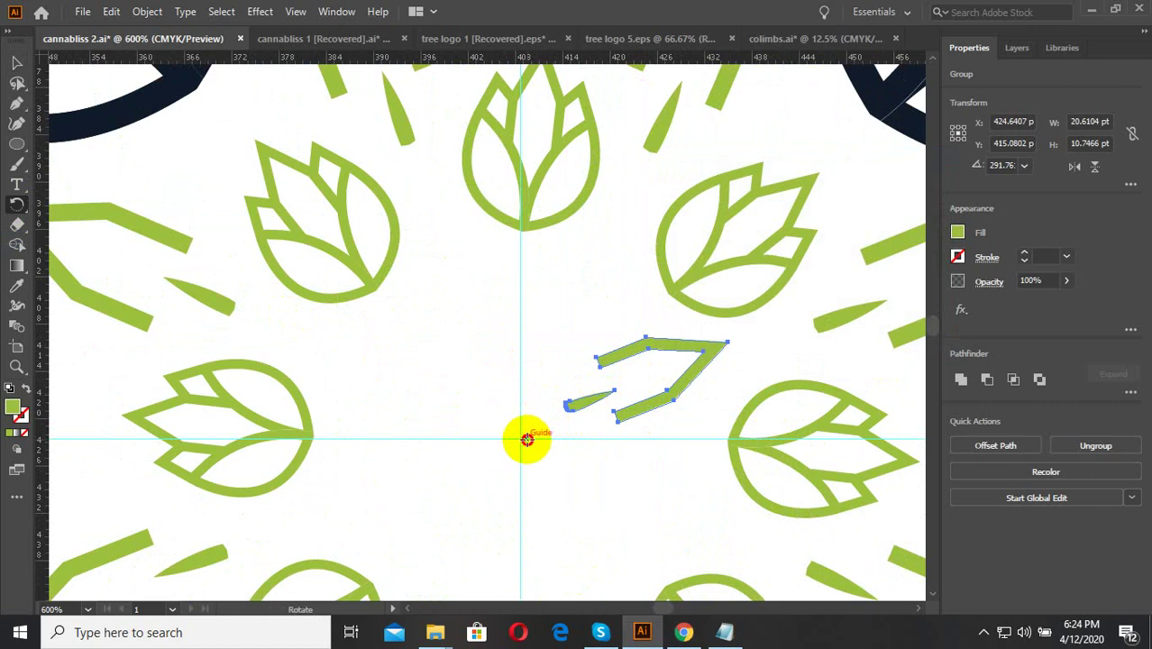
pyautogui.keyDown('alt'); pyautogui.click(520, 438); pyautogui.keyUp('alt')
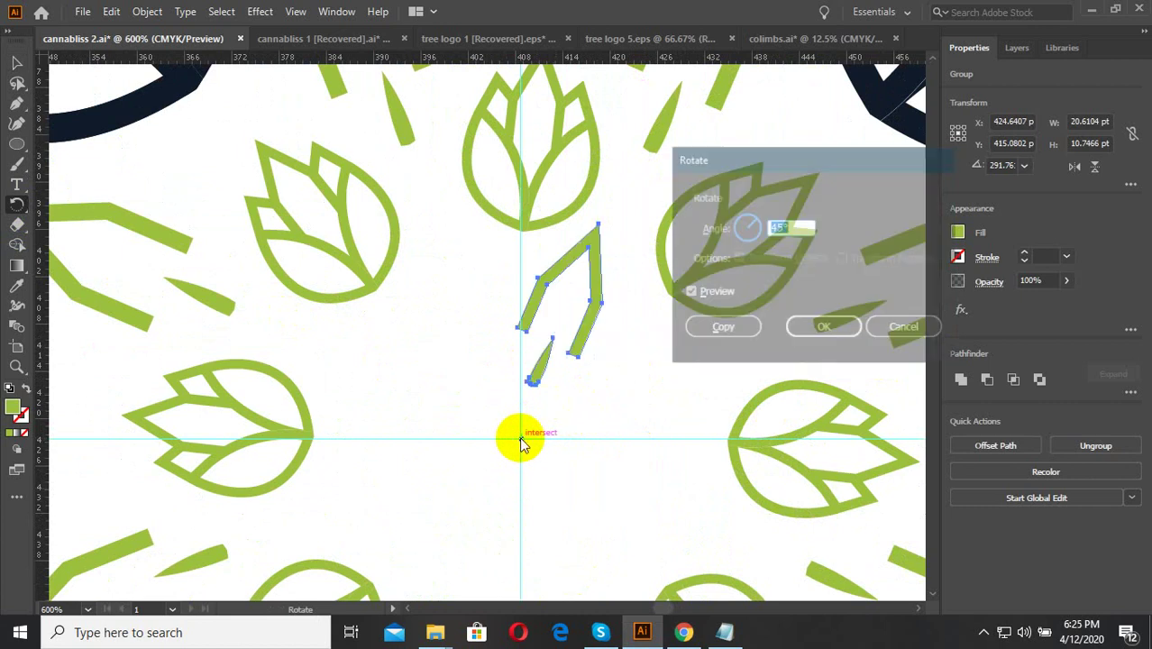
pyautogui.click(720, 328)
pyautogui.hotkey('ctrl', 'd')
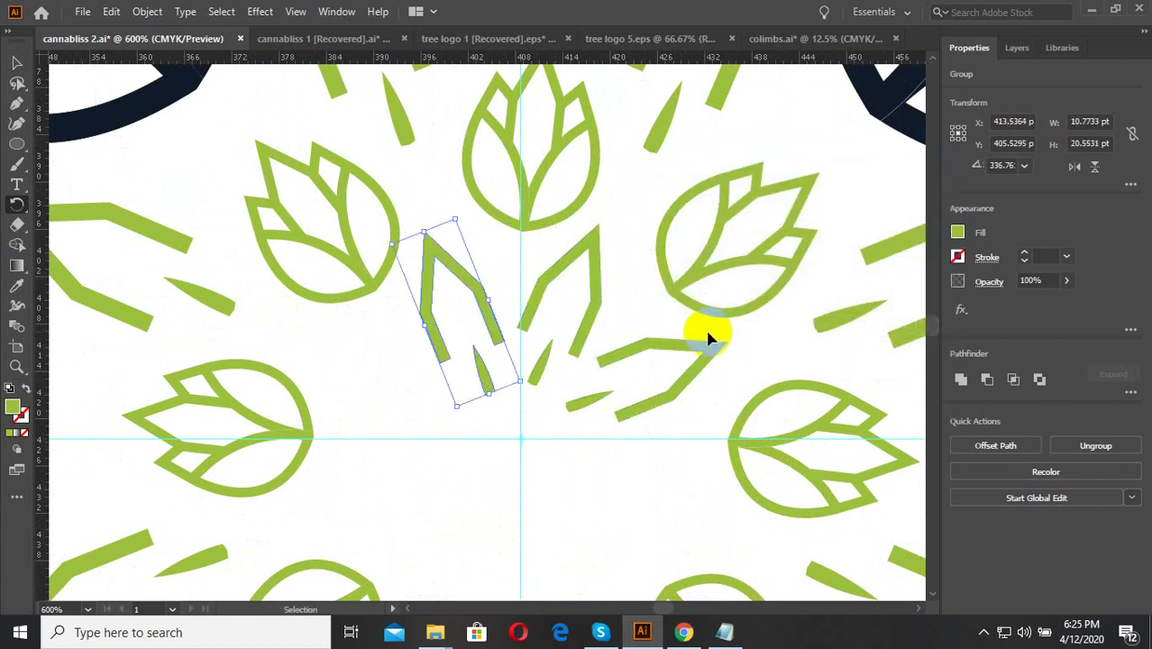
pyautogui.hotkey('ctrl', 'd')
pyautogui.hotkey('ctrl', 'd')
pyautogui.hotkey('ctrl', 'd')
pyautogui.scroll(-3, 616, 416)
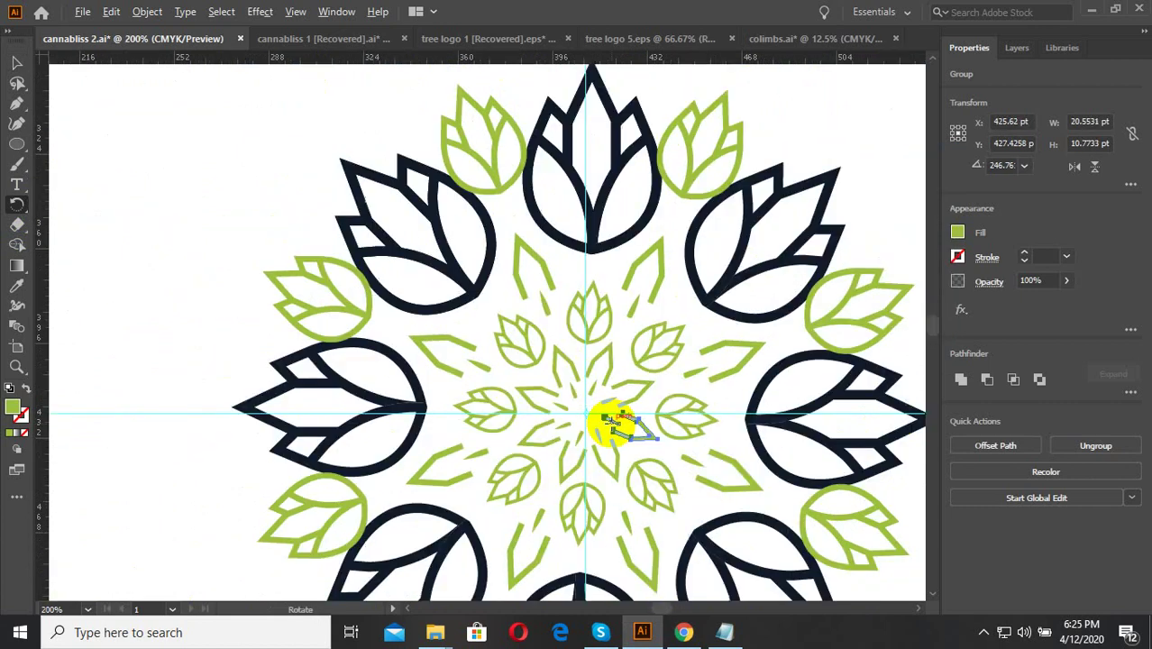
pyautogui.scroll(-3, 586, 462)
# Step: Delete both the horizontal and vertical guides
pyautogui.click(18, 63)
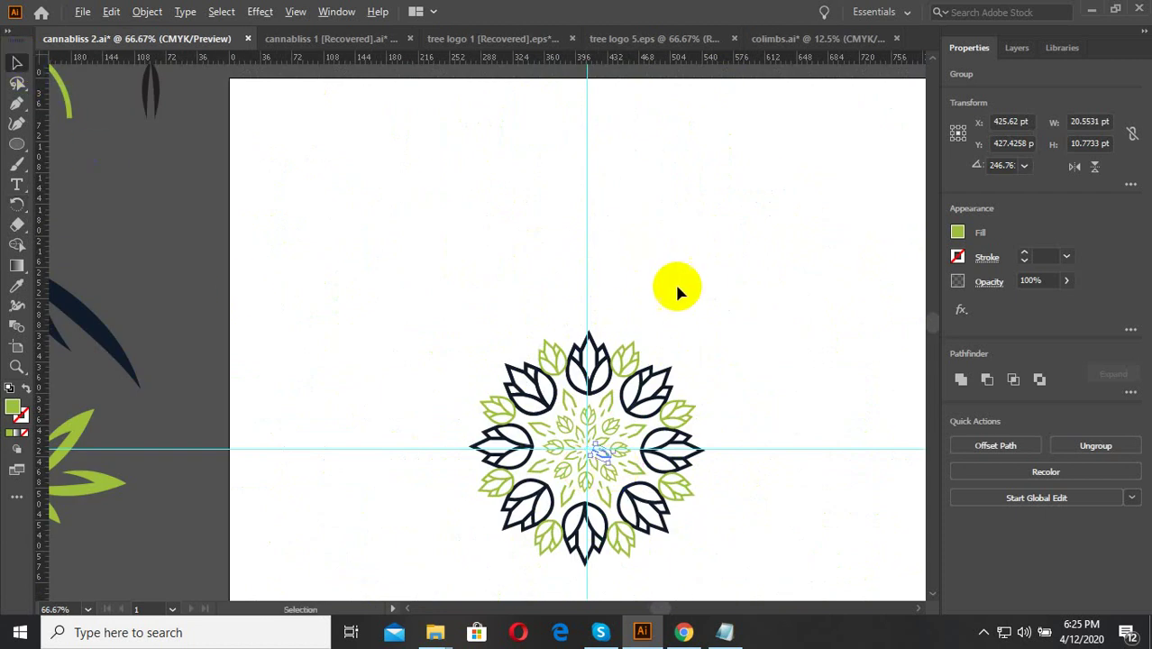
pyautogui.scroll(-1, 678, 290)
pyautogui.moveTo(790, 316); pyautogui.dragTo(741, 452)
pyautogui.press('Delete')
pyautogui.click(610, 275)
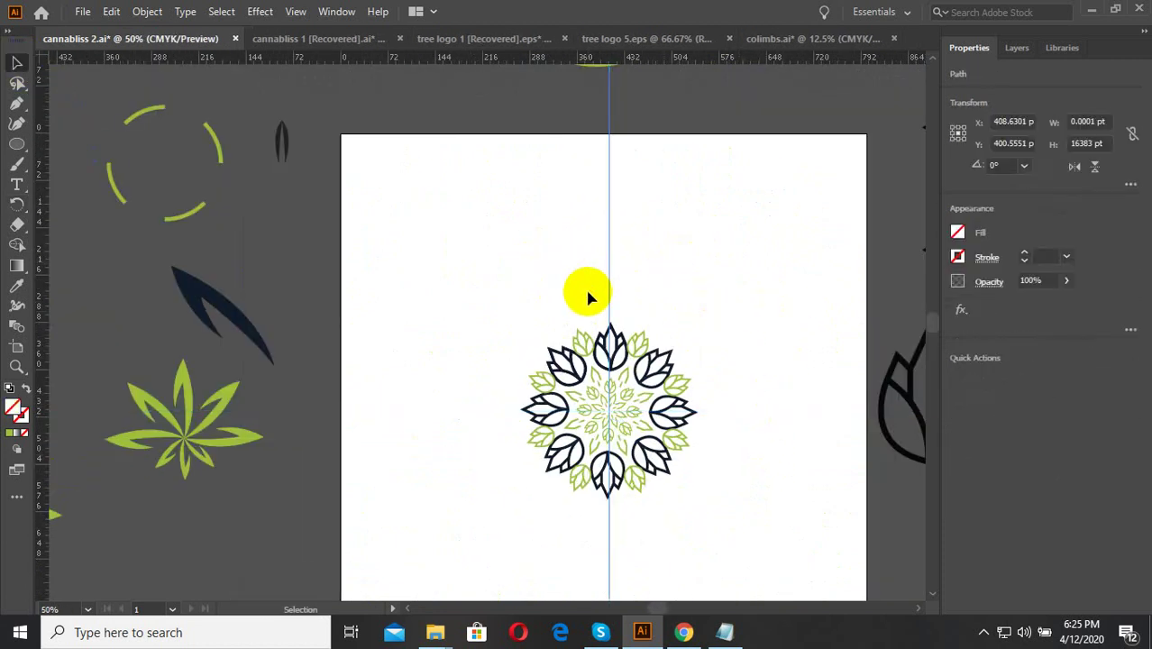
pyautogui.press('Delete')
# Step: Recolour the innermost chevron star dark navy to match the lotus buds
pyautogui.scroll(4, 622, 423)
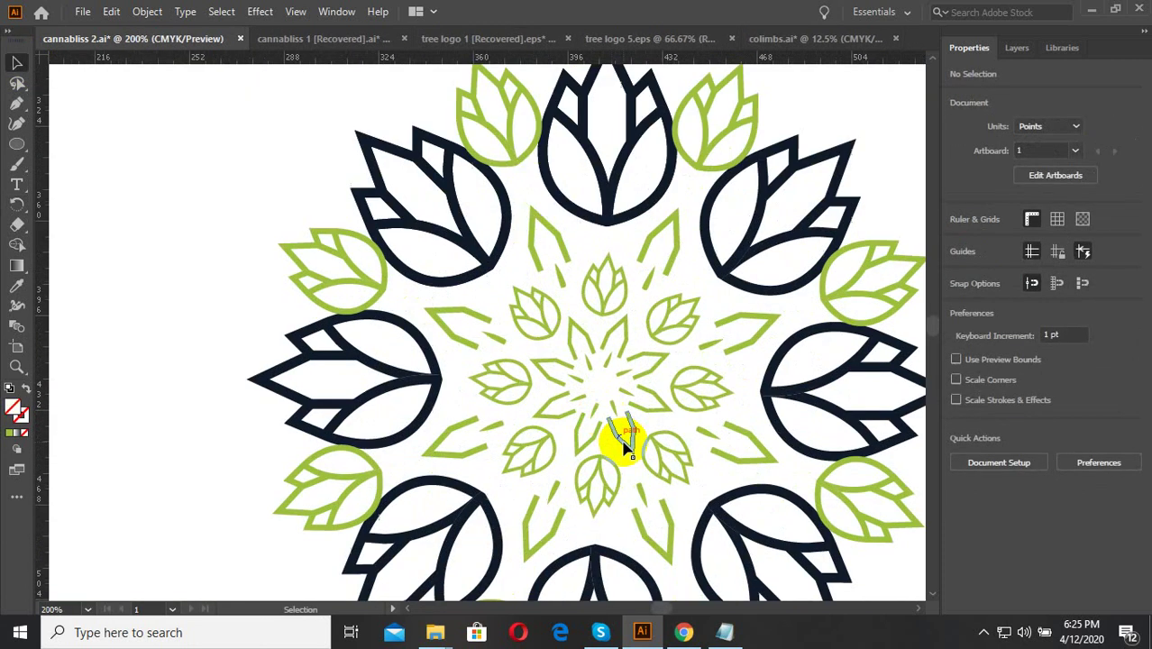
pyautogui.click(584, 380)
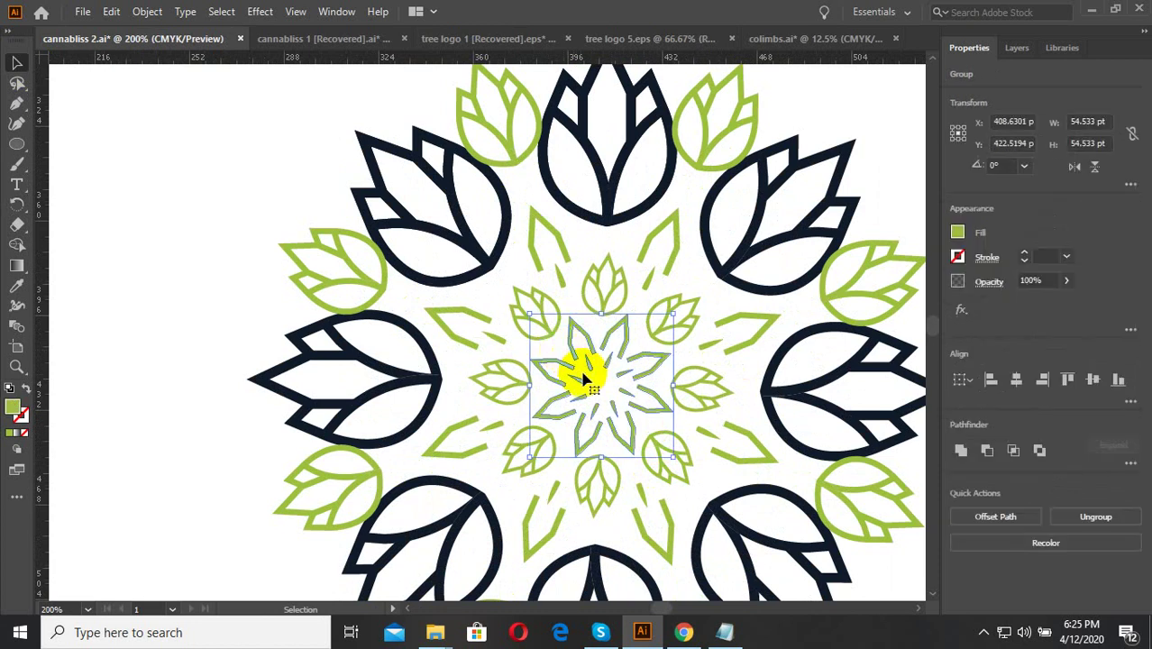
pyautogui.click(432, 279)
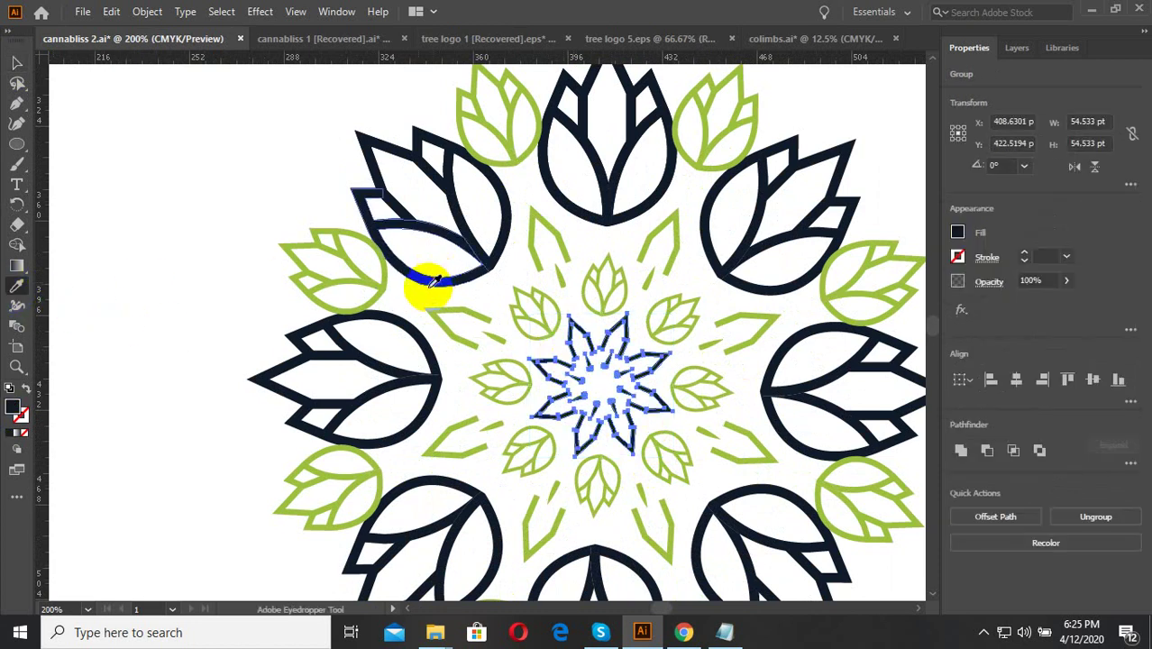
pyautogui.click(17, 62)
# Step: Deselect everything and zoom in on the wreath centre
pyautogui.rightClick(570, 361)
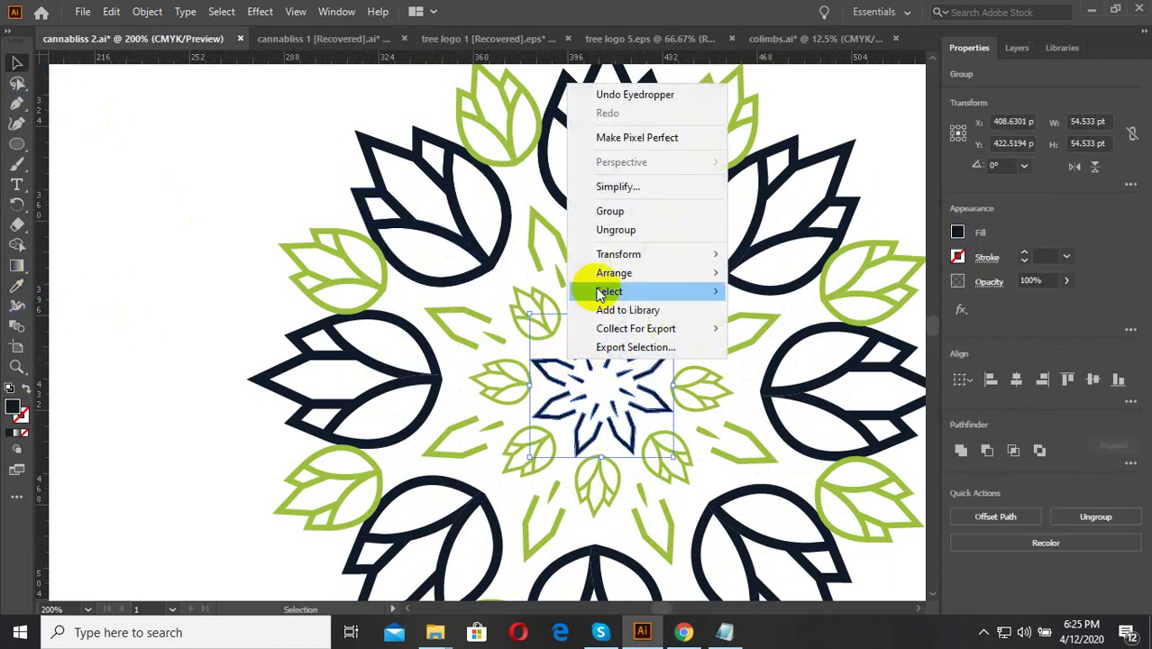
pyautogui.click(612, 213)
pyautogui.scroll(-2, 427, 273)
pyautogui.click(435, 326)
pyautogui.scroll(-1, 527, 361)
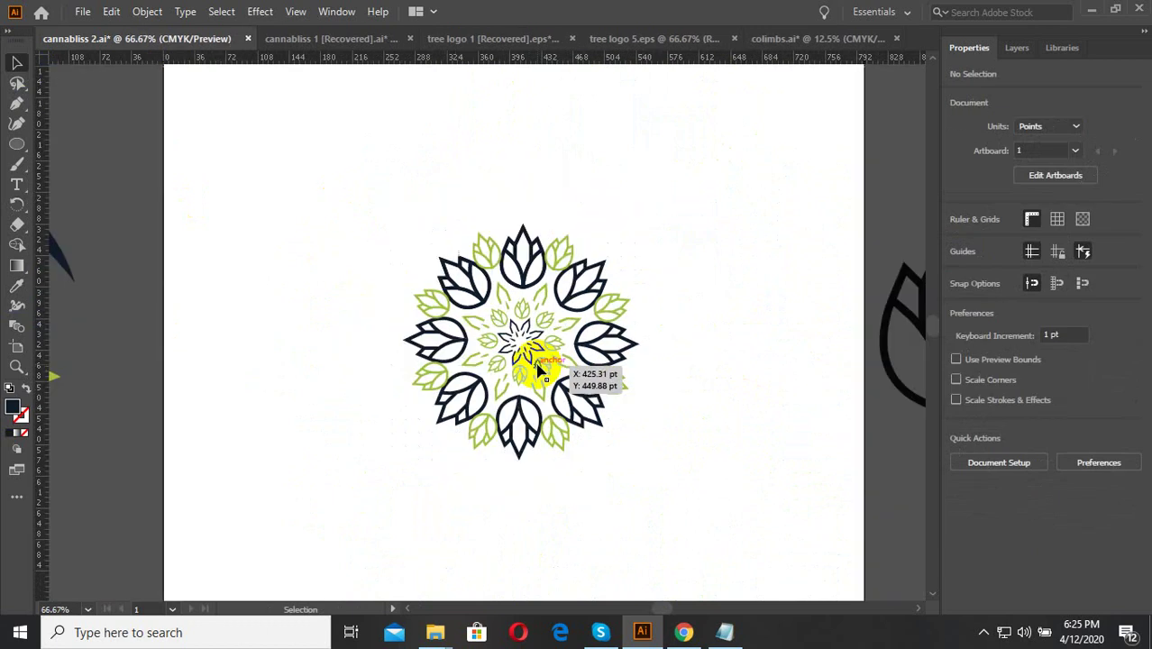
pyautogui.scroll(2, 488, 329)
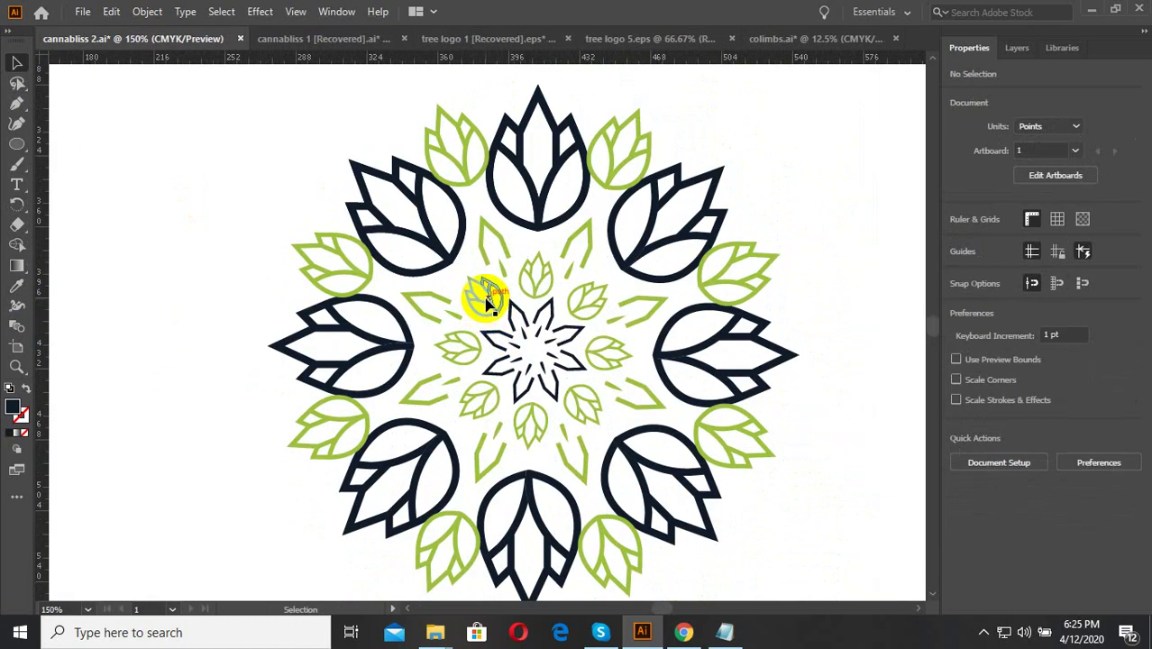
# Step: Colour the centre star green by sampling a green leaf with the Eyedropper
pyautogui.click(505, 329)
pyautogui.click(16, 285)
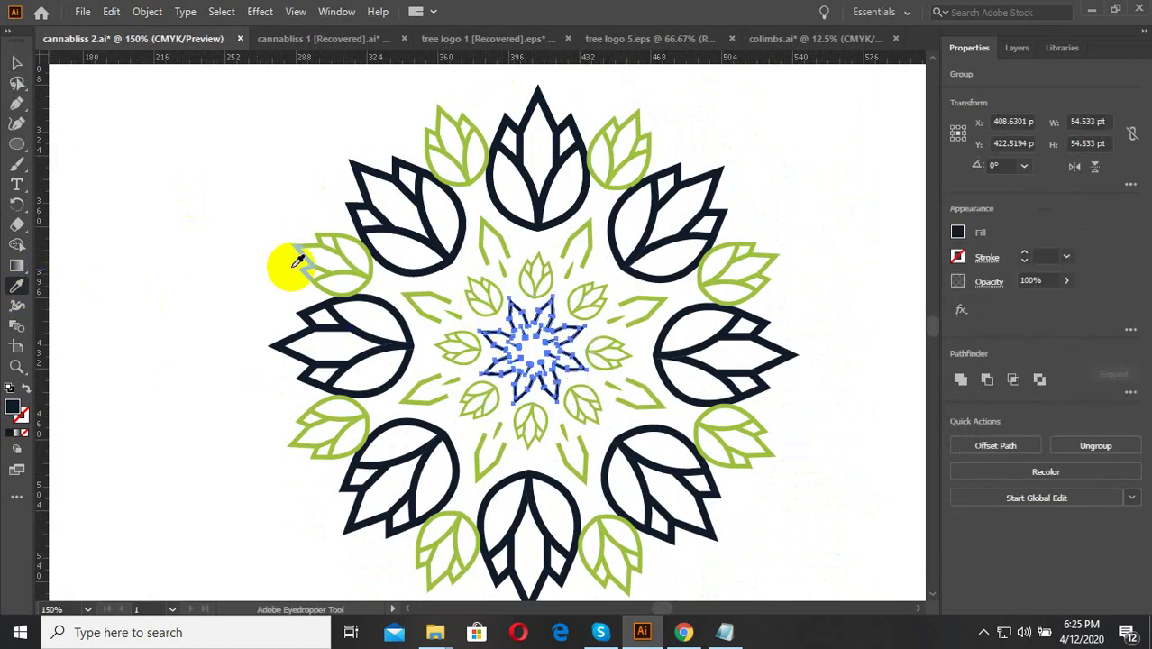
pyautogui.click(349, 255)
pyautogui.click(17, 62)
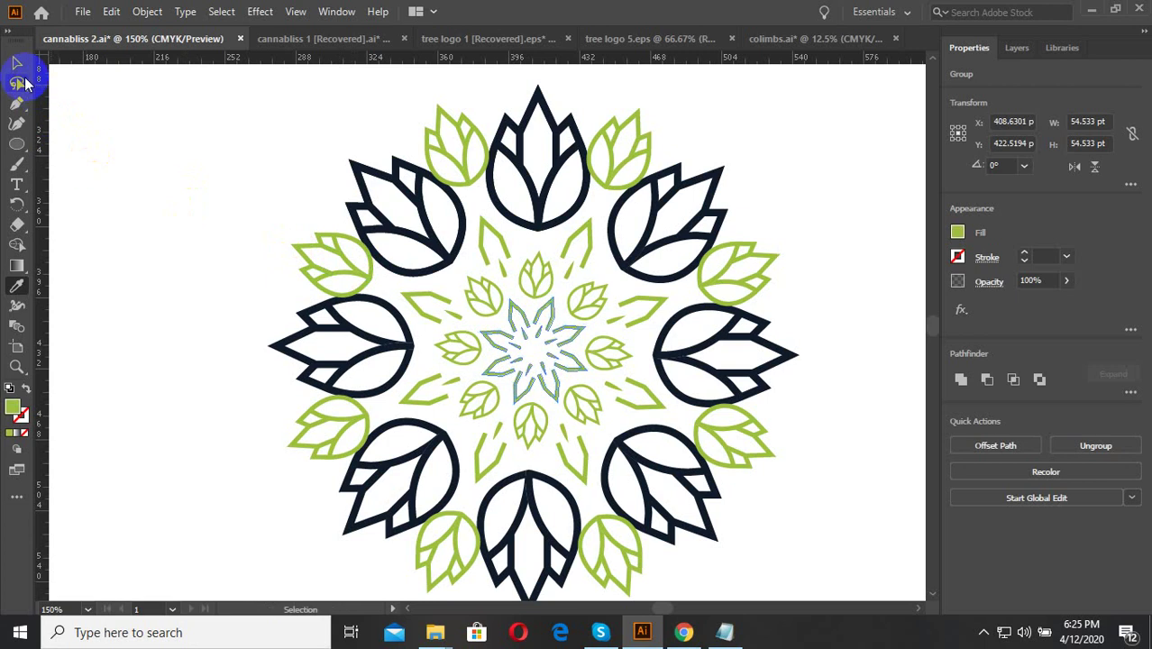
pyautogui.click(509, 320)
# Step: Select the eight small inner leaf buds and group them
pyautogui.click(498, 310)
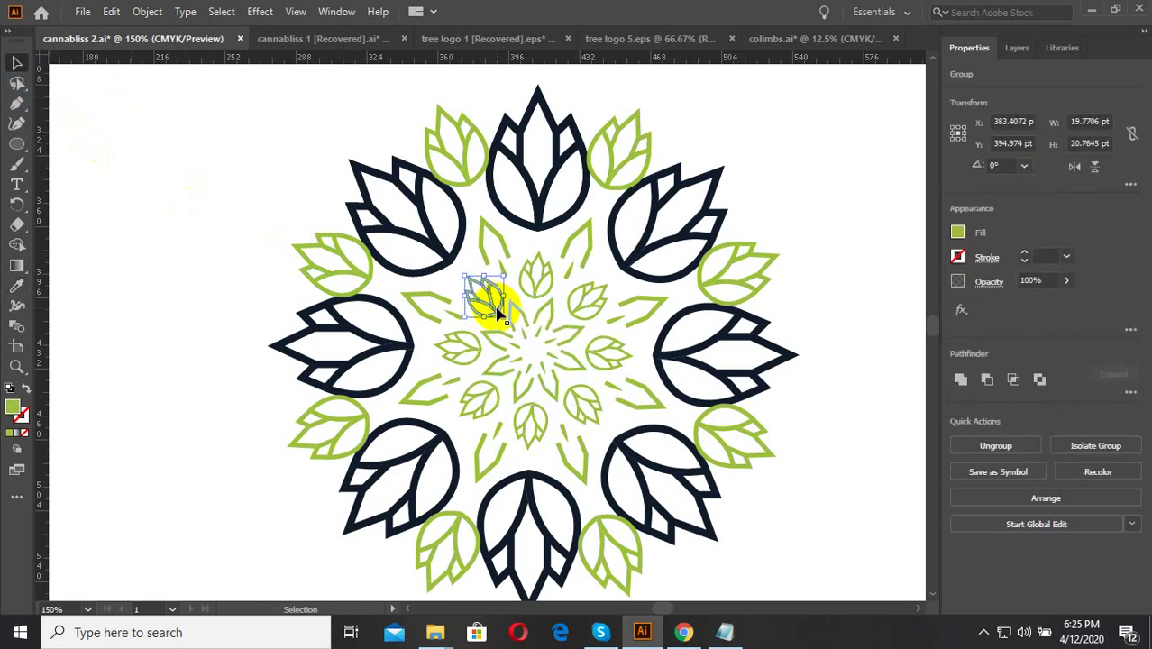
pyautogui.keyDown('shift'); pyautogui.click(476, 351); pyautogui.keyUp('shift')
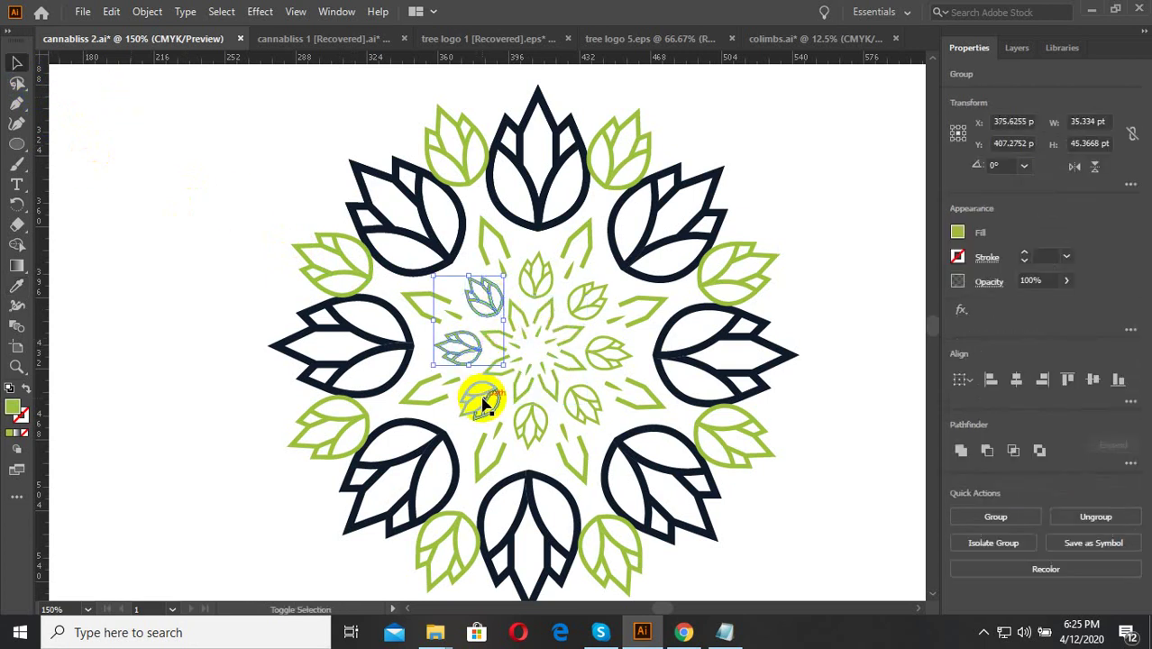
pyautogui.keyDown('shift'); pyautogui.click(579, 404); pyautogui.keyUp('shift')
pyautogui.keyDown('shift'); pyautogui.click(609, 360); pyautogui.keyUp('shift')
pyautogui.keyDown('shift'); pyautogui.click(582, 304); pyautogui.keyUp('shift')
pyautogui.keyDown('shift'); pyautogui.click(535, 275); pyautogui.keyUp('shift')
pyautogui.keyDown('shift'); pyautogui.click(540, 427); pyautogui.keyUp('shift')
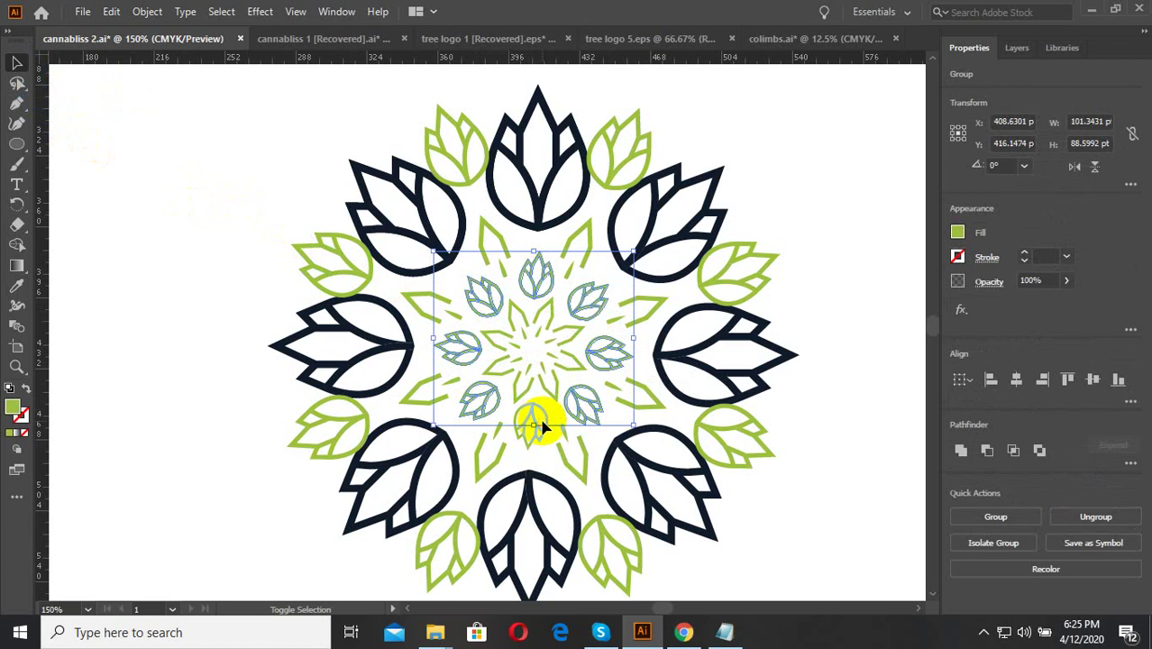
pyautogui.moveTo(538, 431); pyautogui.dragTo(538, 435)
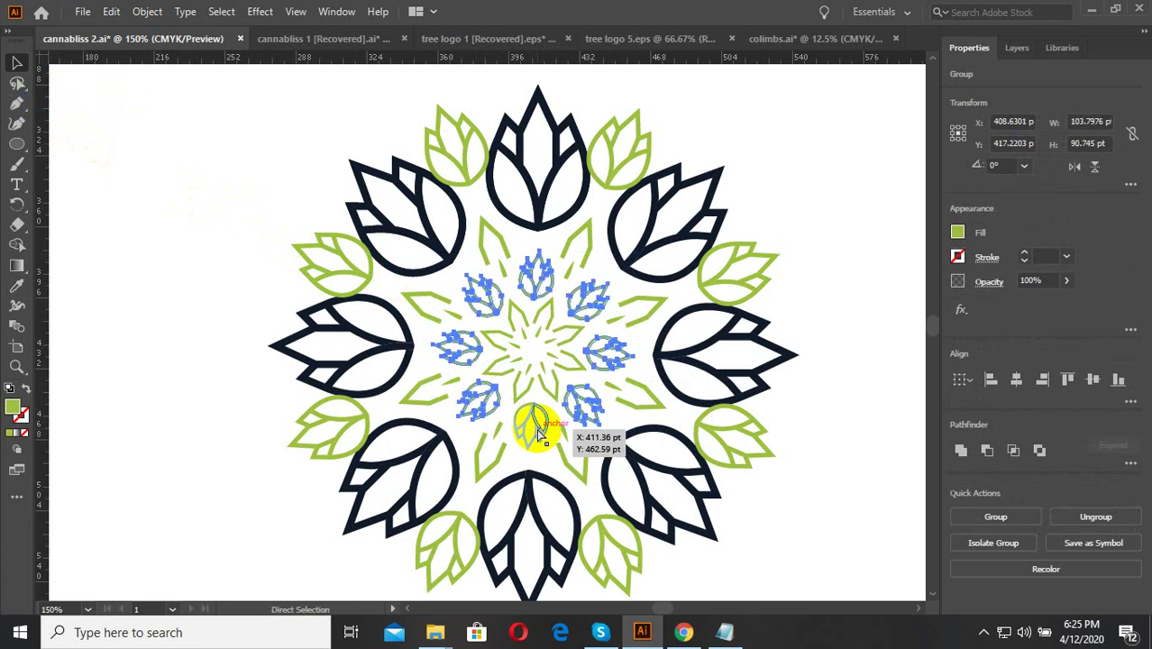
pyautogui.rightClick(528, 448)
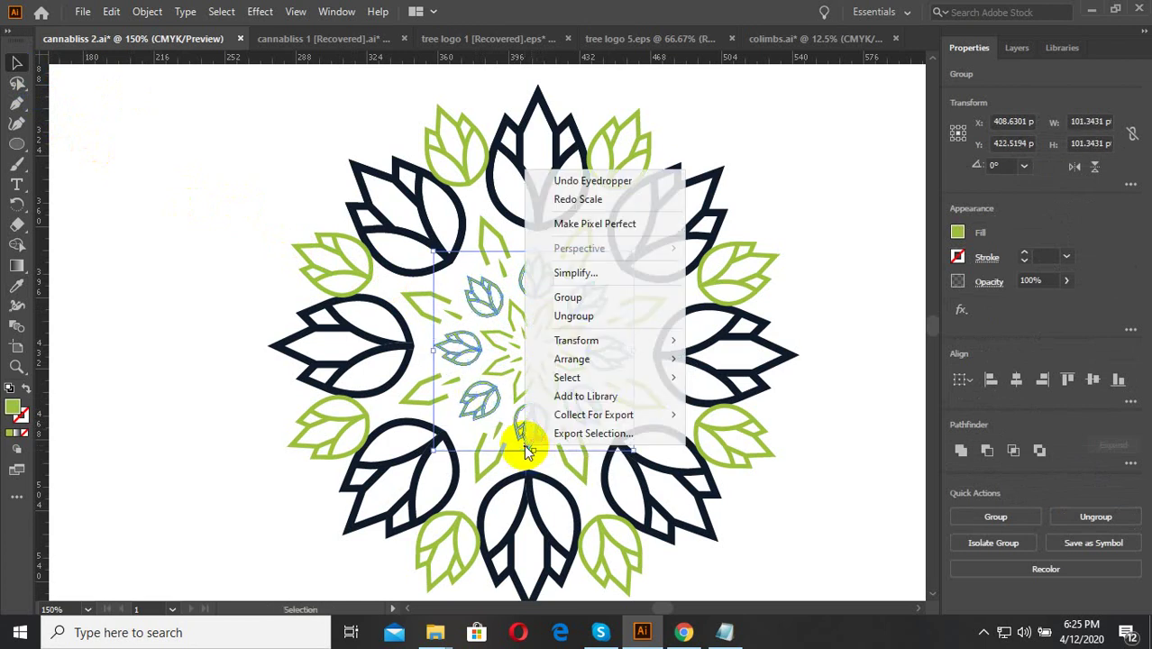
pyautogui.click(577, 297)
# Step: Make the grouped inner buds dark navy by sampling a lotus bud
pyautogui.click(17, 265)
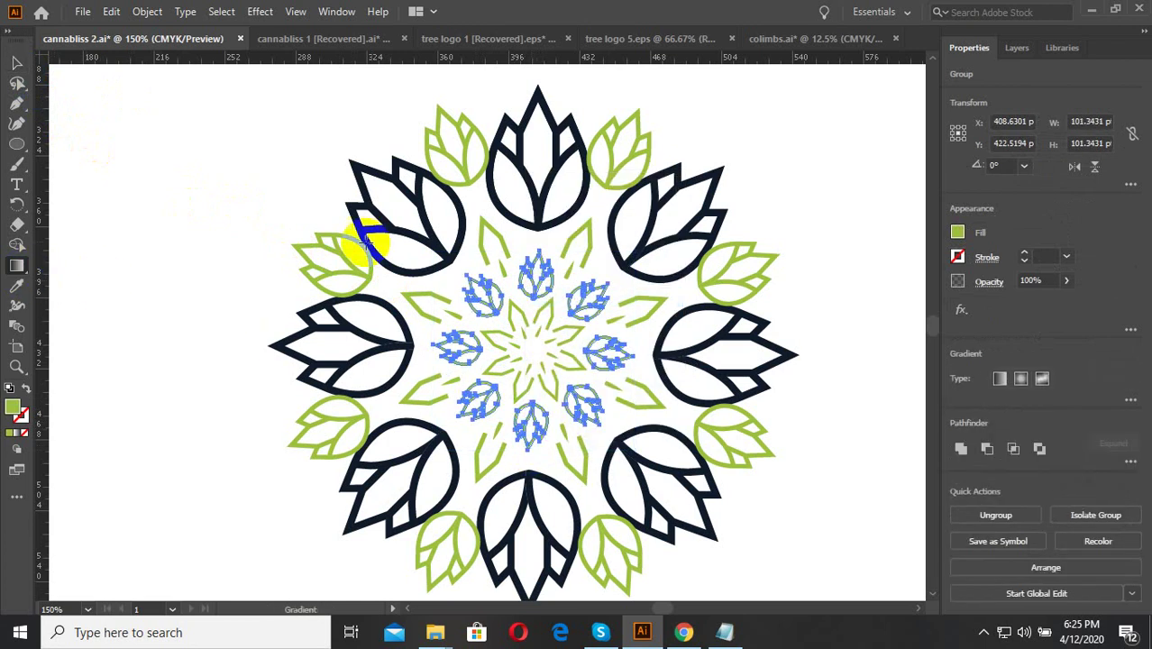
pyautogui.click(17, 286)
pyautogui.click(411, 219)
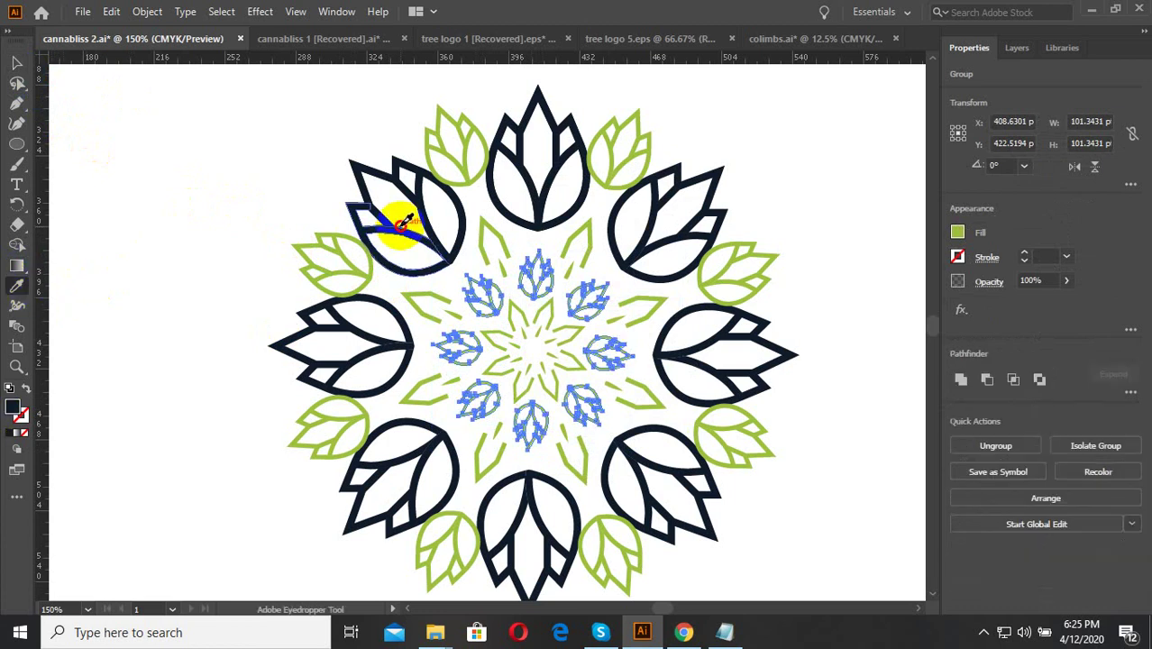
pyautogui.click(16, 62)
# Step: Group all parts of the wreath artwork together
pyautogui.scroll(-3, 586, 298)
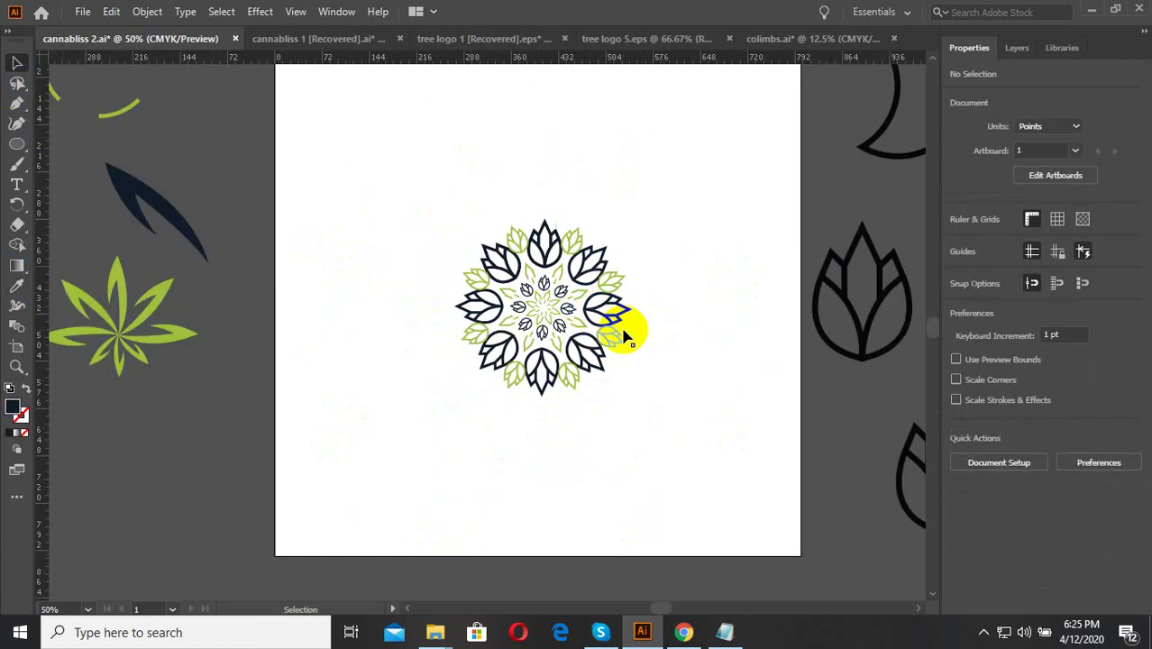
pyautogui.moveTo(612, 411); pyautogui.dragTo(410, 212)
pyautogui.rightClick(586, 260)
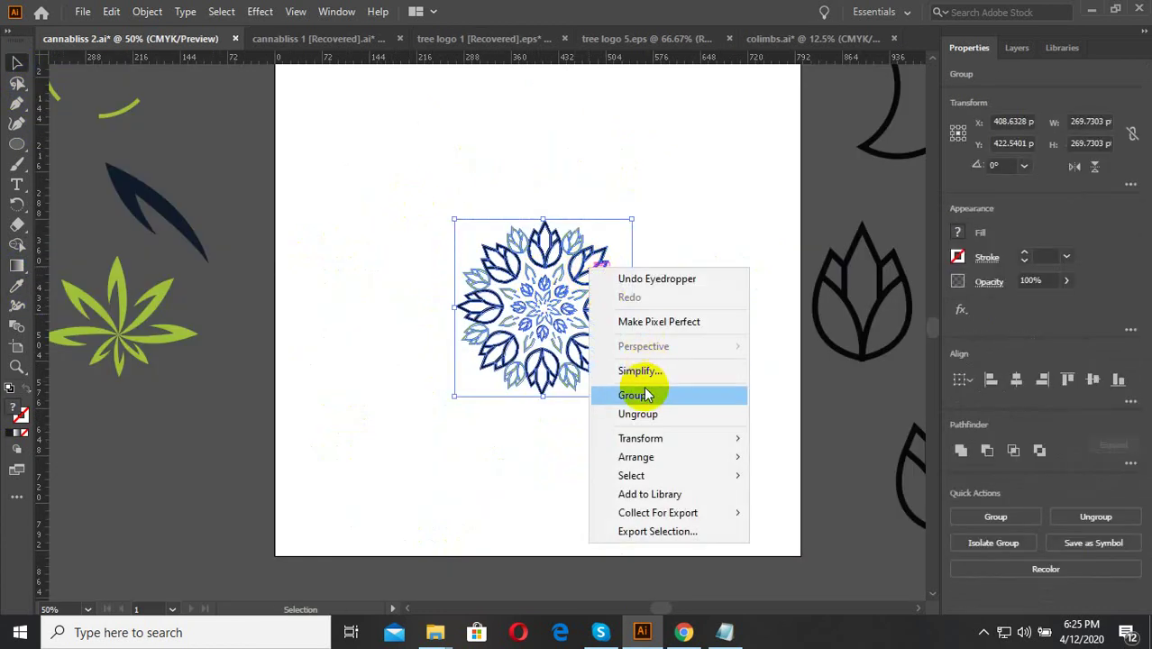
pyautogui.click(644, 393)
# Step: Scale the wreath up from its corner handles to fill more of the artboard
pyautogui.moveTo(676, 435); pyautogui.dragTo(450, 213)
pyautogui.moveTo(630, 219); pyautogui.dragTo(663, 175)
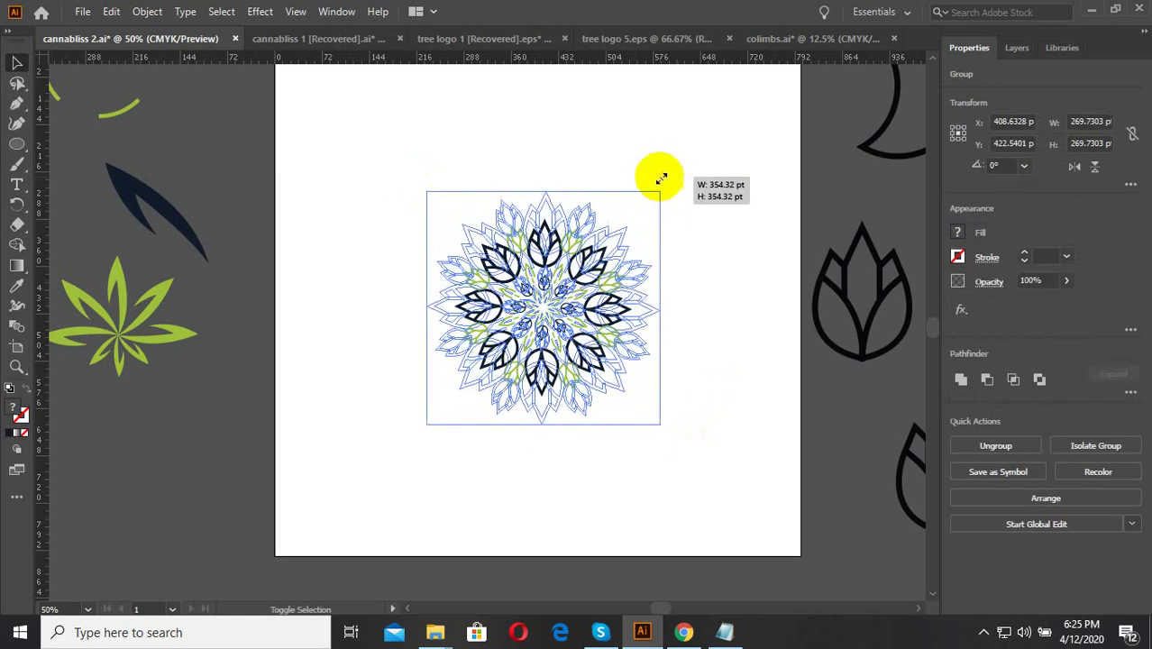
pyautogui.click(667, 316)
pyautogui.scroll(-2, 668, 315)
pyautogui.scroll(2, 686, 374)
pyautogui.moveTo(687, 369); pyautogui.dragTo(406, 108)
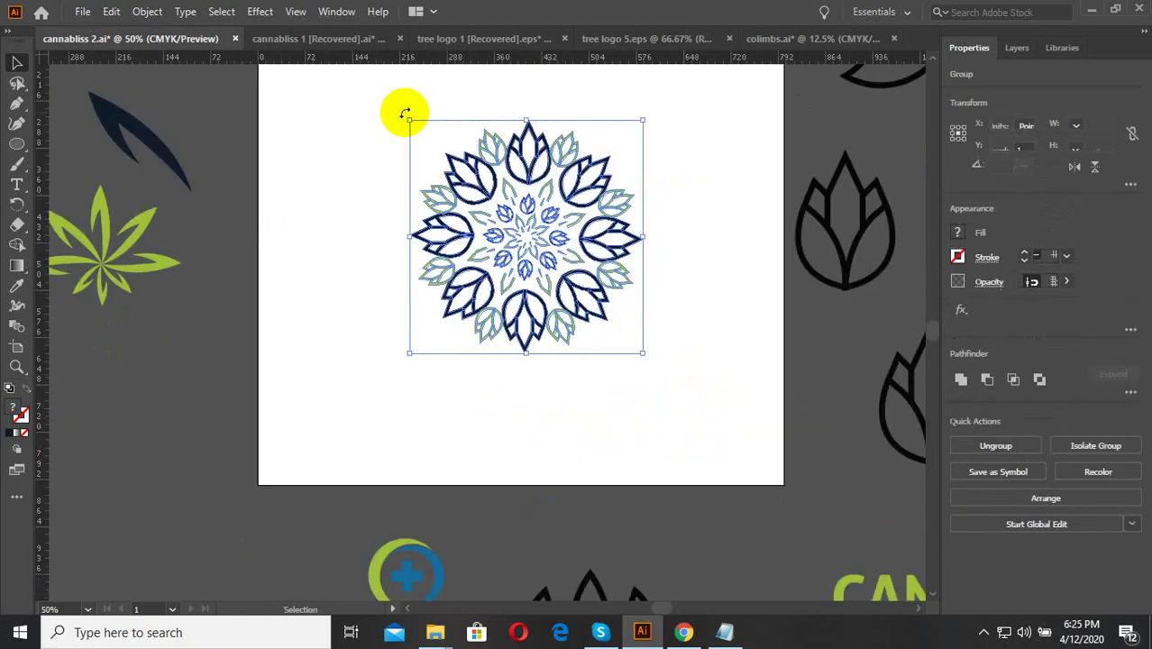
pyautogui.moveTo(640, 352); pyautogui.dragTo(689, 419)
pyautogui.click(634, 415)
pyautogui.scroll(-2, 634, 414)
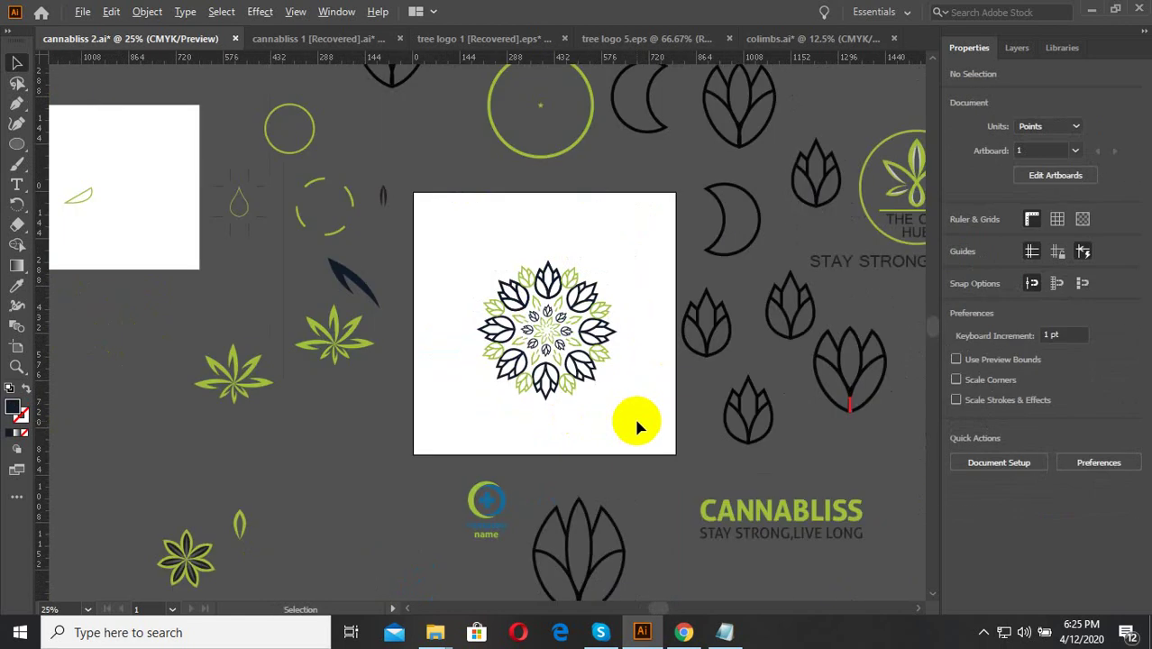
pyautogui.scroll(3, 634, 414)
pyautogui.scroll(-2, 646, 413)
pyautogui.scroll(-1, 646, 413)
# Step: Enlarge the wreath to about 500 pt across and centre it on the artboard
pyautogui.click(497, 252)
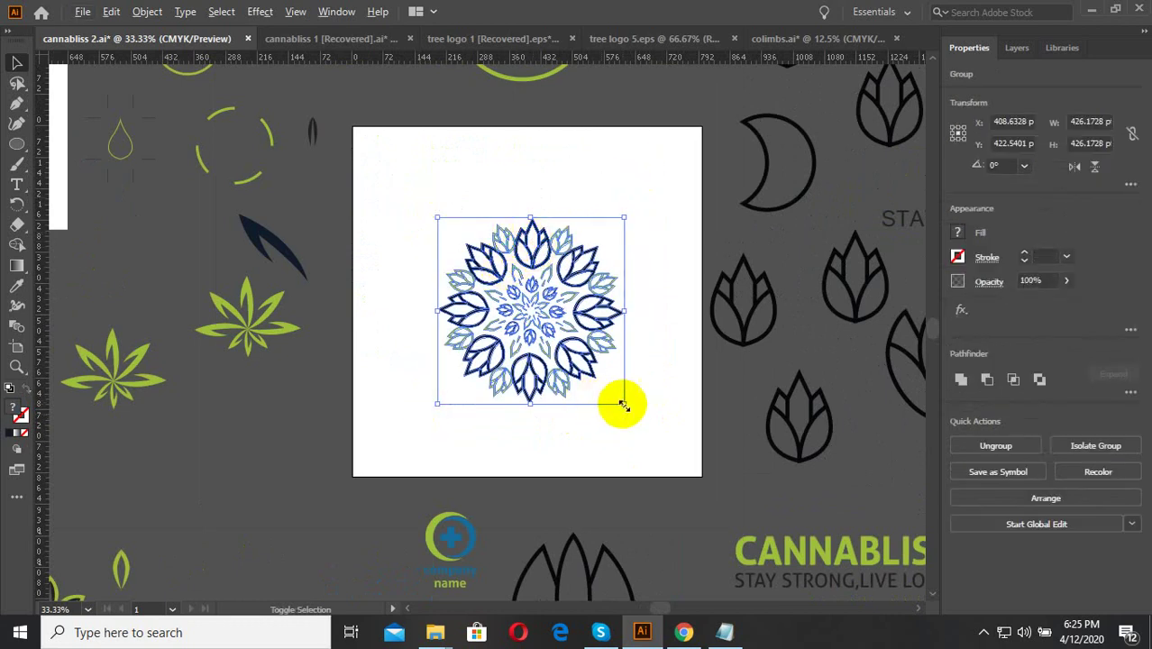
pyautogui.moveTo(625, 404); pyautogui.dragTo(642, 419)
pyautogui.moveTo(536, 314); pyautogui.dragTo(530, 301)
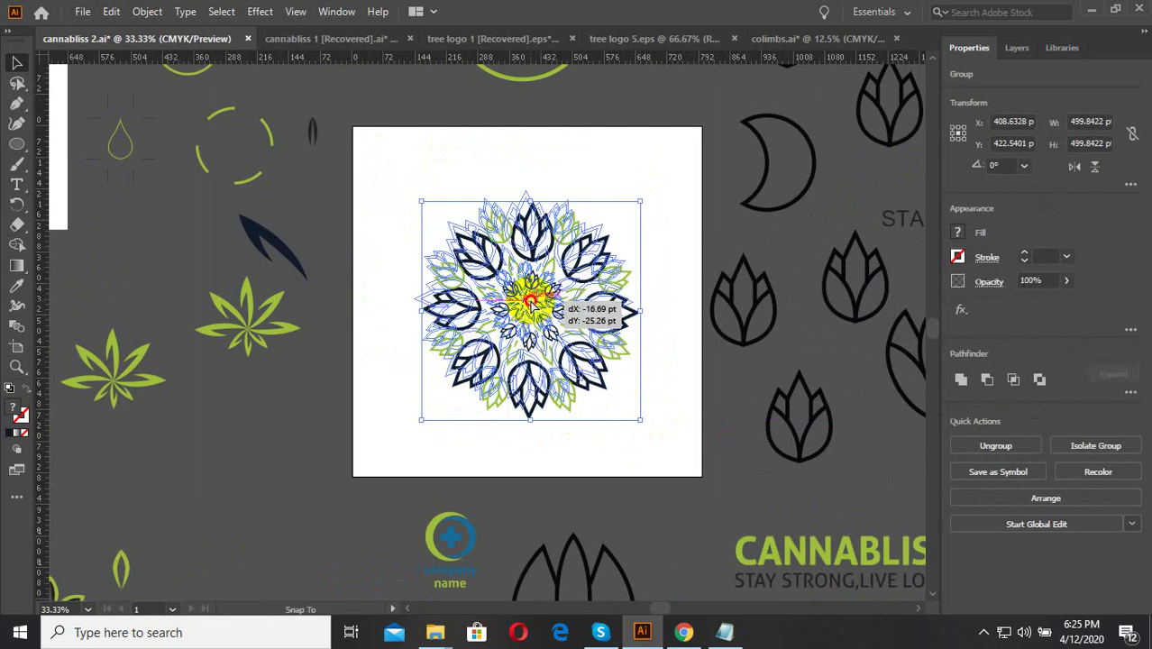
pyautogui.click(642, 418)
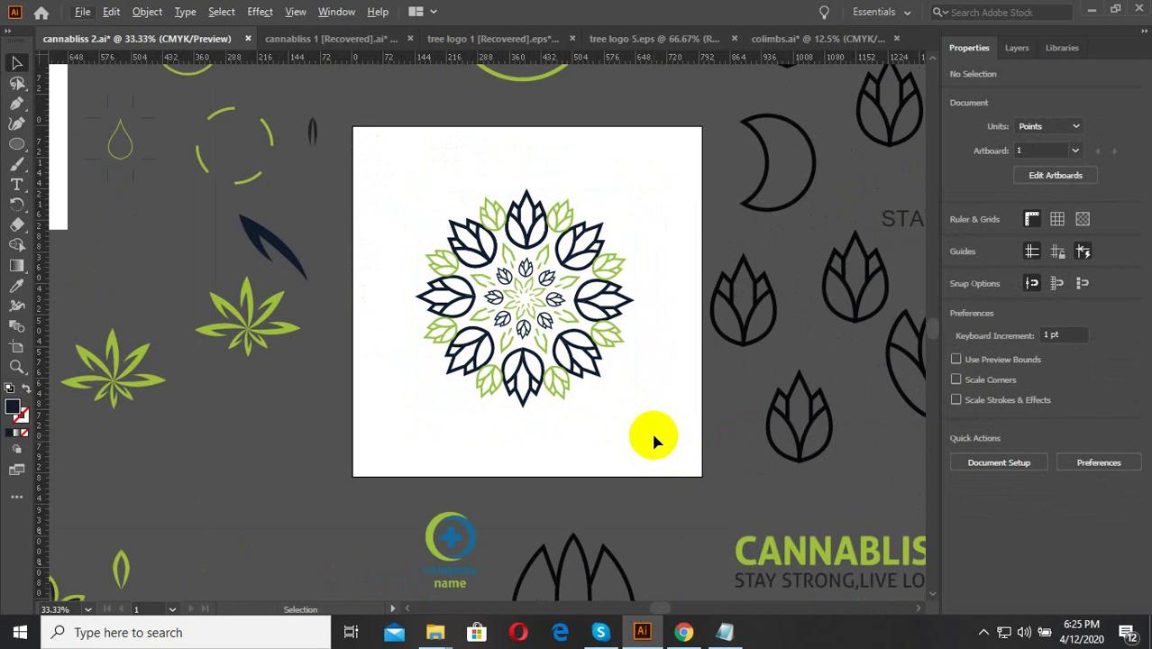
# Step: Save the document cannabliss 2.ai
pyautogui.scroll(2, 659, 480)
pyautogui.scroll(-1, 662, 488)
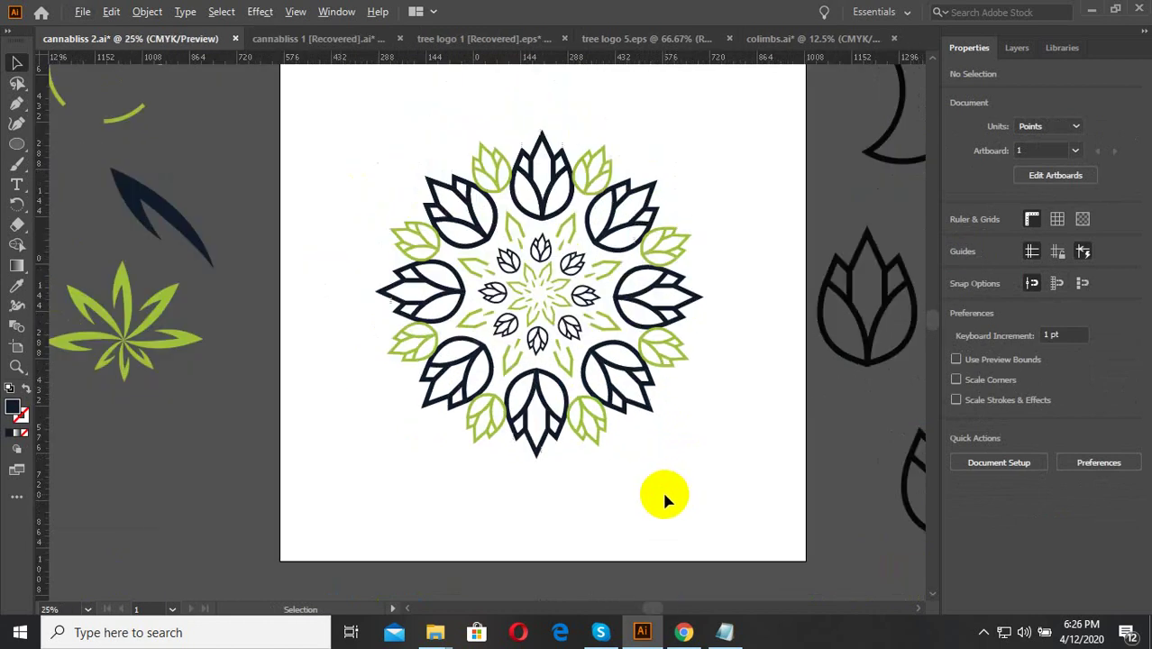
pyautogui.scroll(-1, 663, 469)
pyautogui.scroll(2, 661, 467)
pyautogui.click(80, 12)
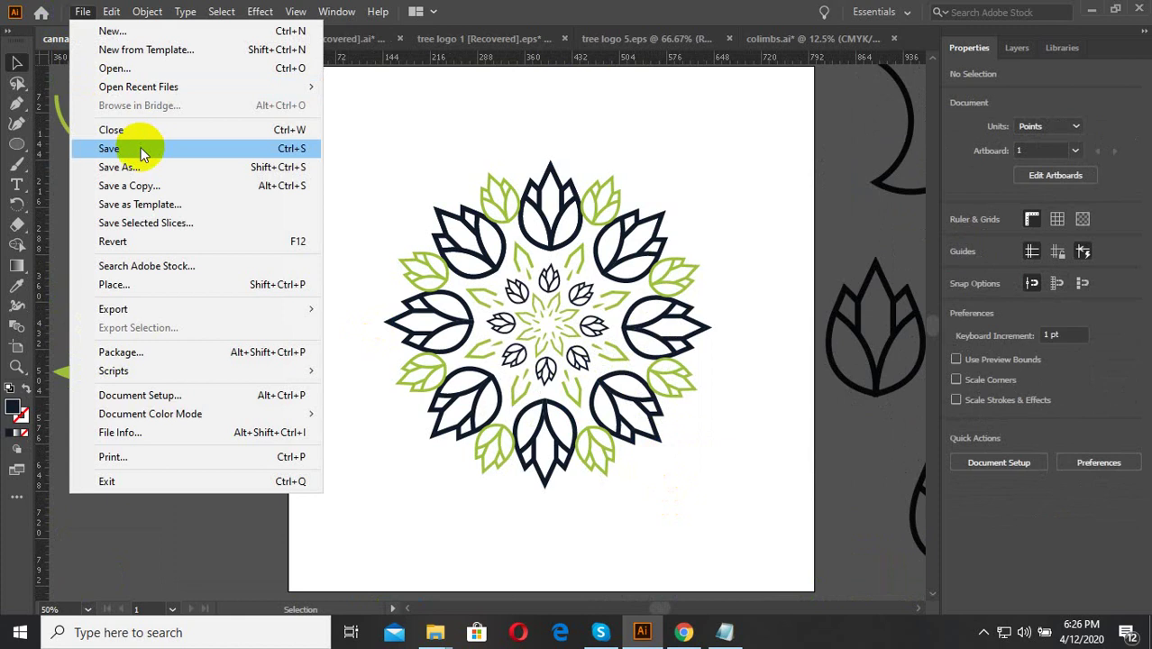
pyautogui.click(136, 153)
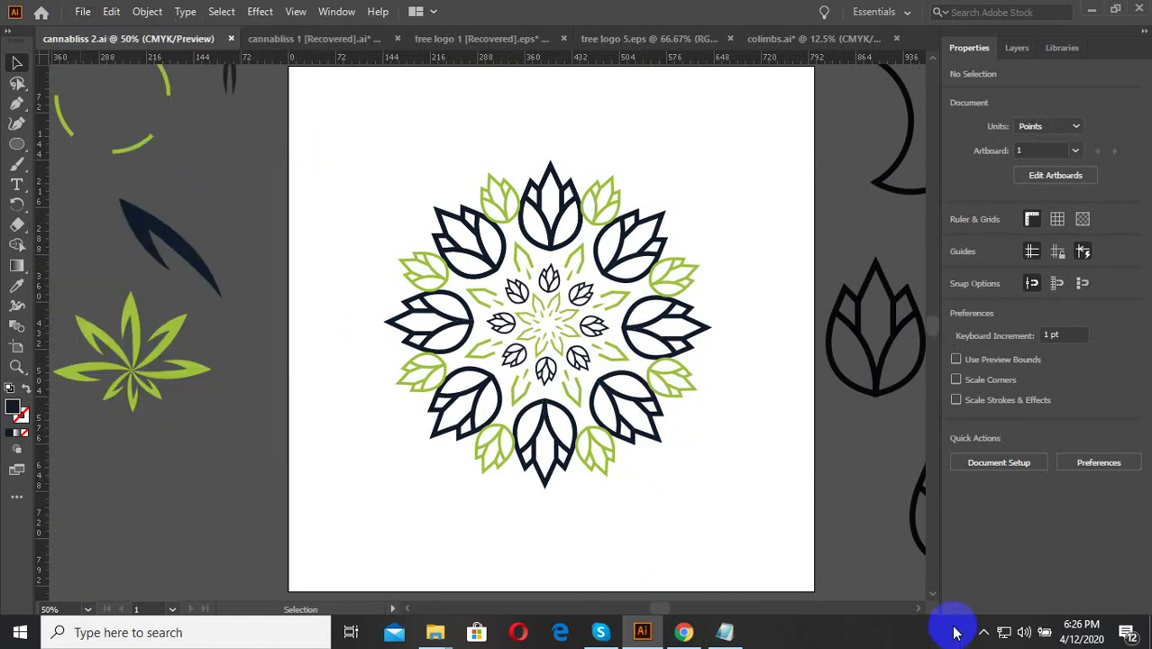